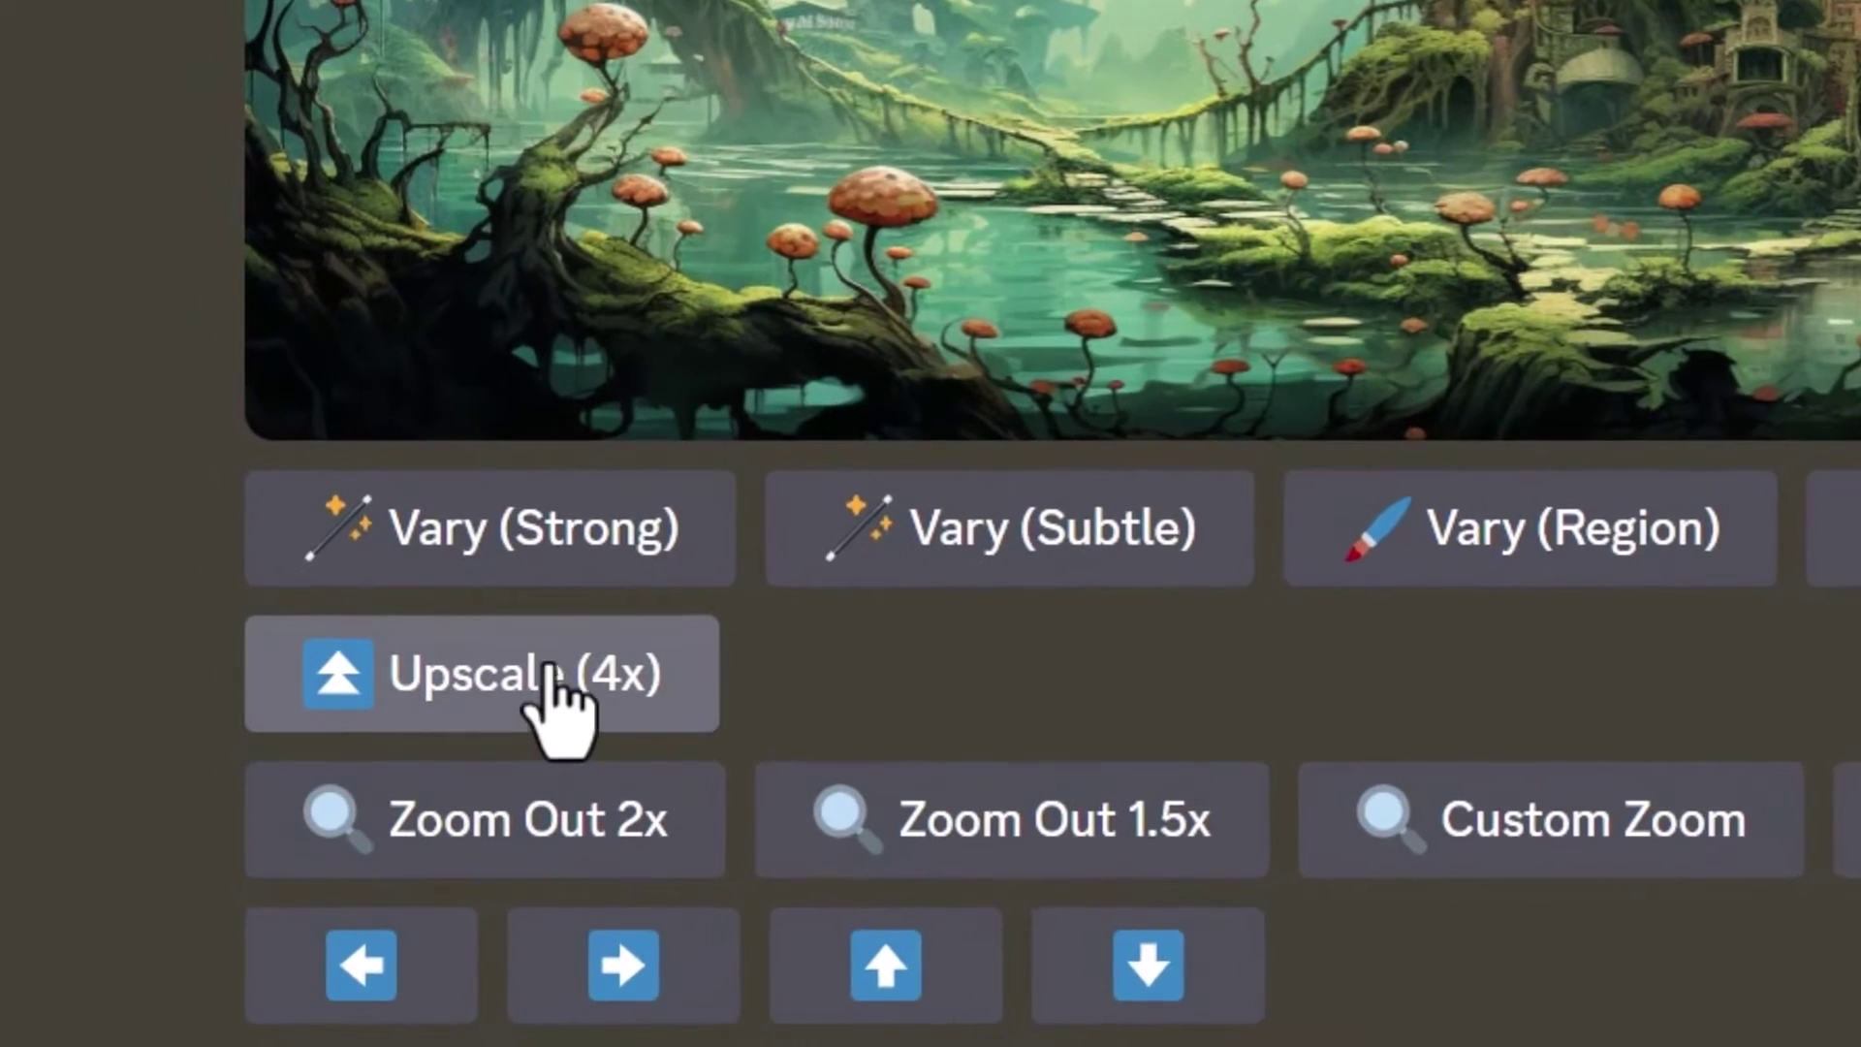
- Upscale the mushroom swamp image 4x with Midjourney's built-in upscaler
left_click(544, 669)
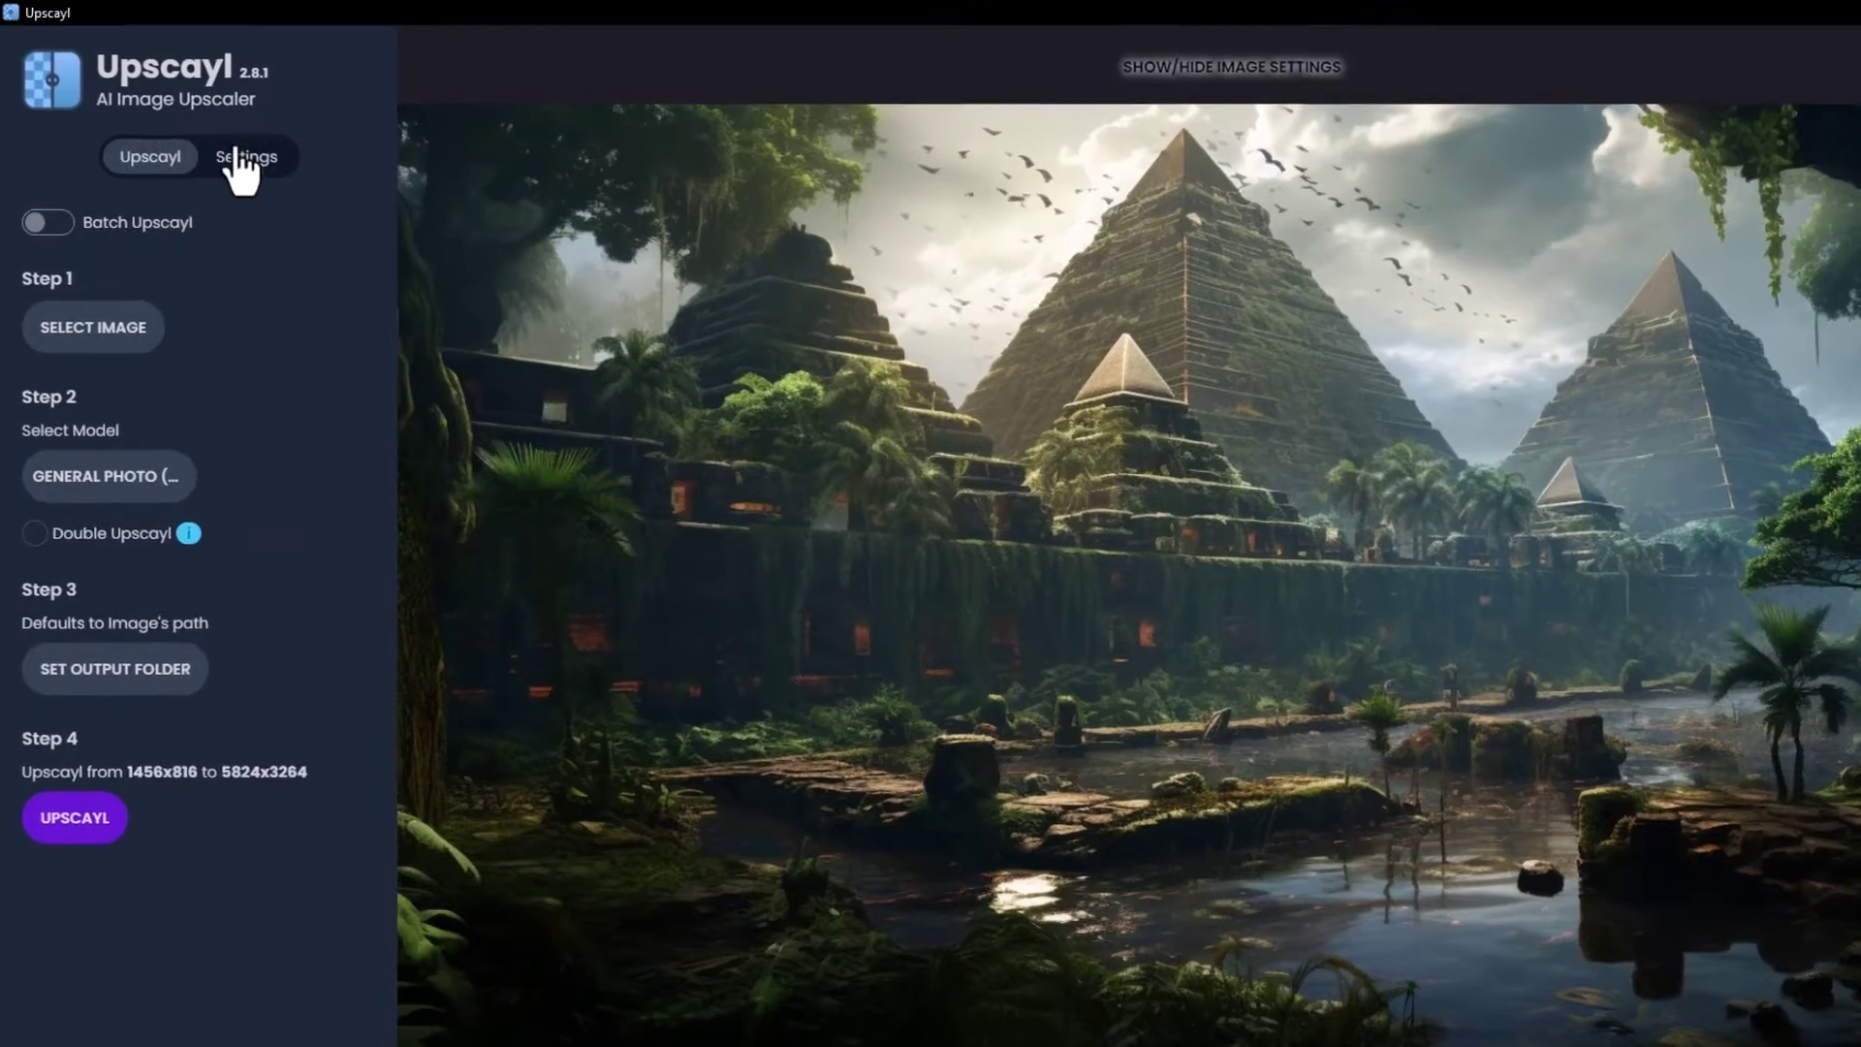
- Switch to Upscayl and look through its settings for image scale, compression, output folder and overwriting
left_click(254, 163)
scroll(410, 404, "down", 1)
left_click_drag(412, 409, 413, 816)
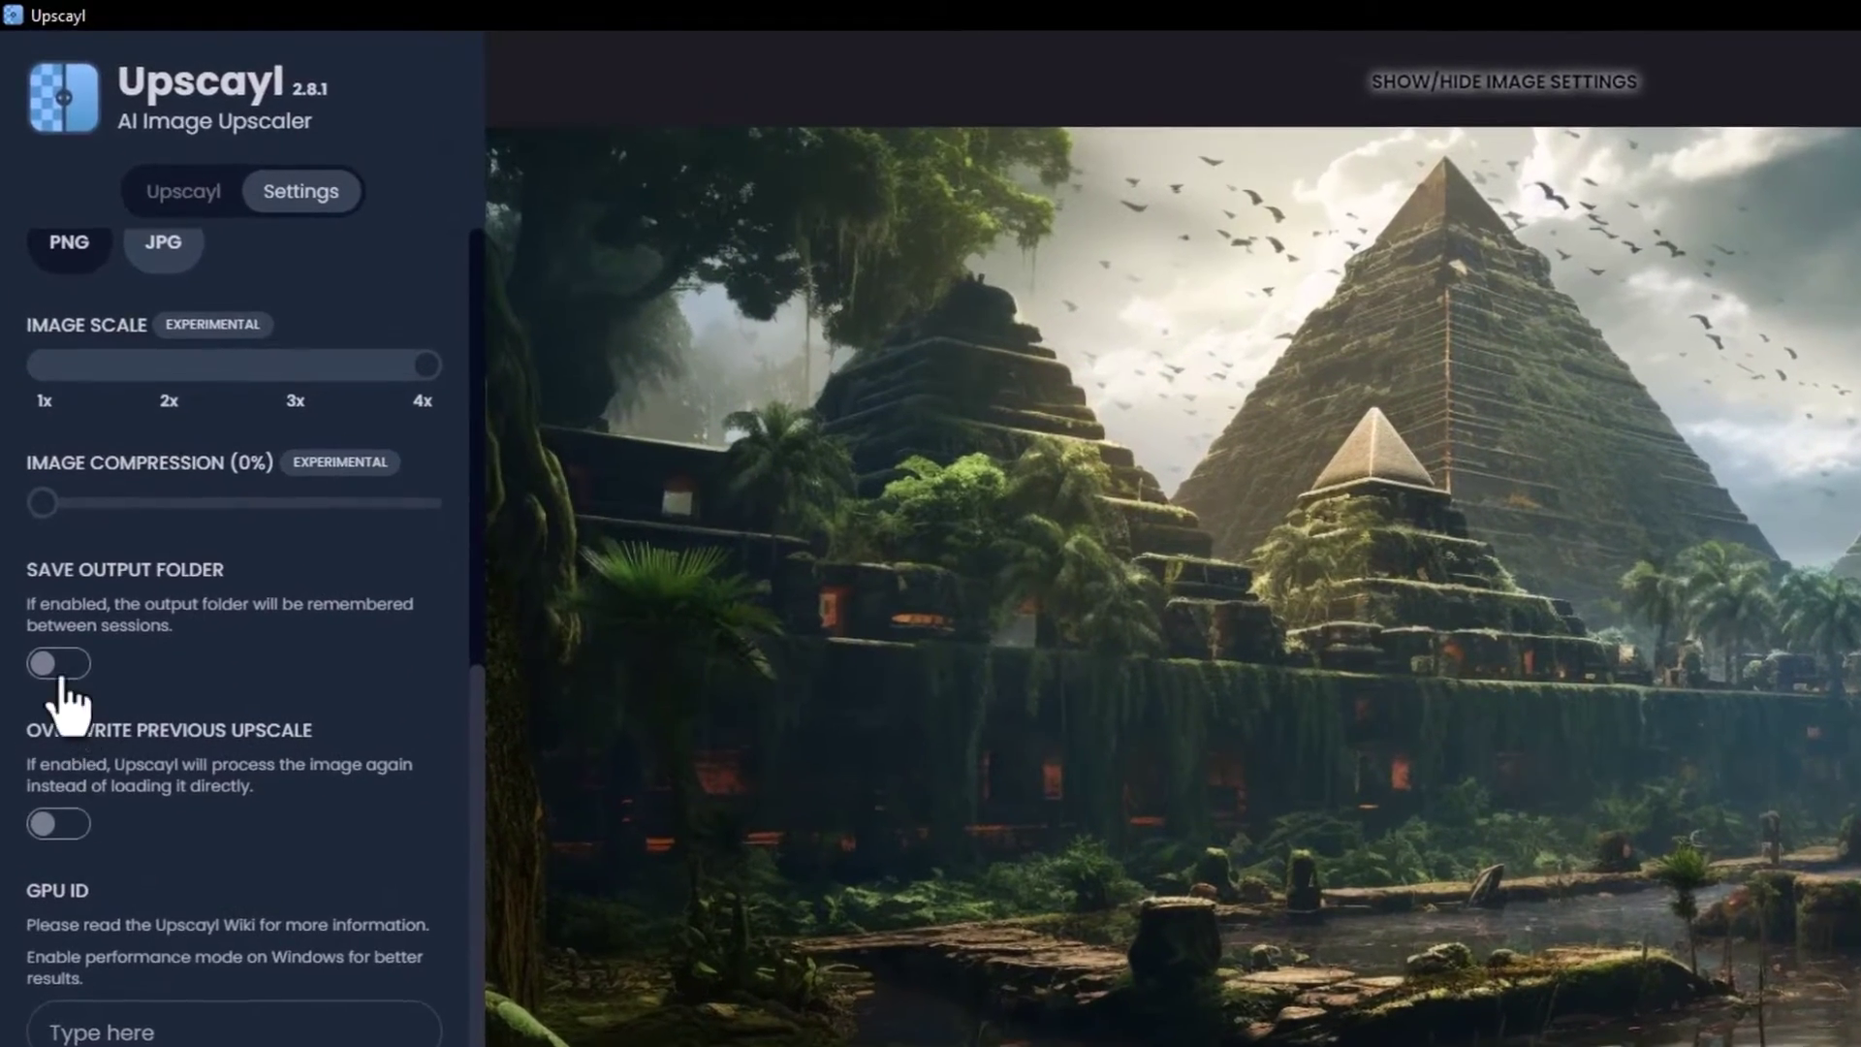
scroll(62, 969, "down", 2)
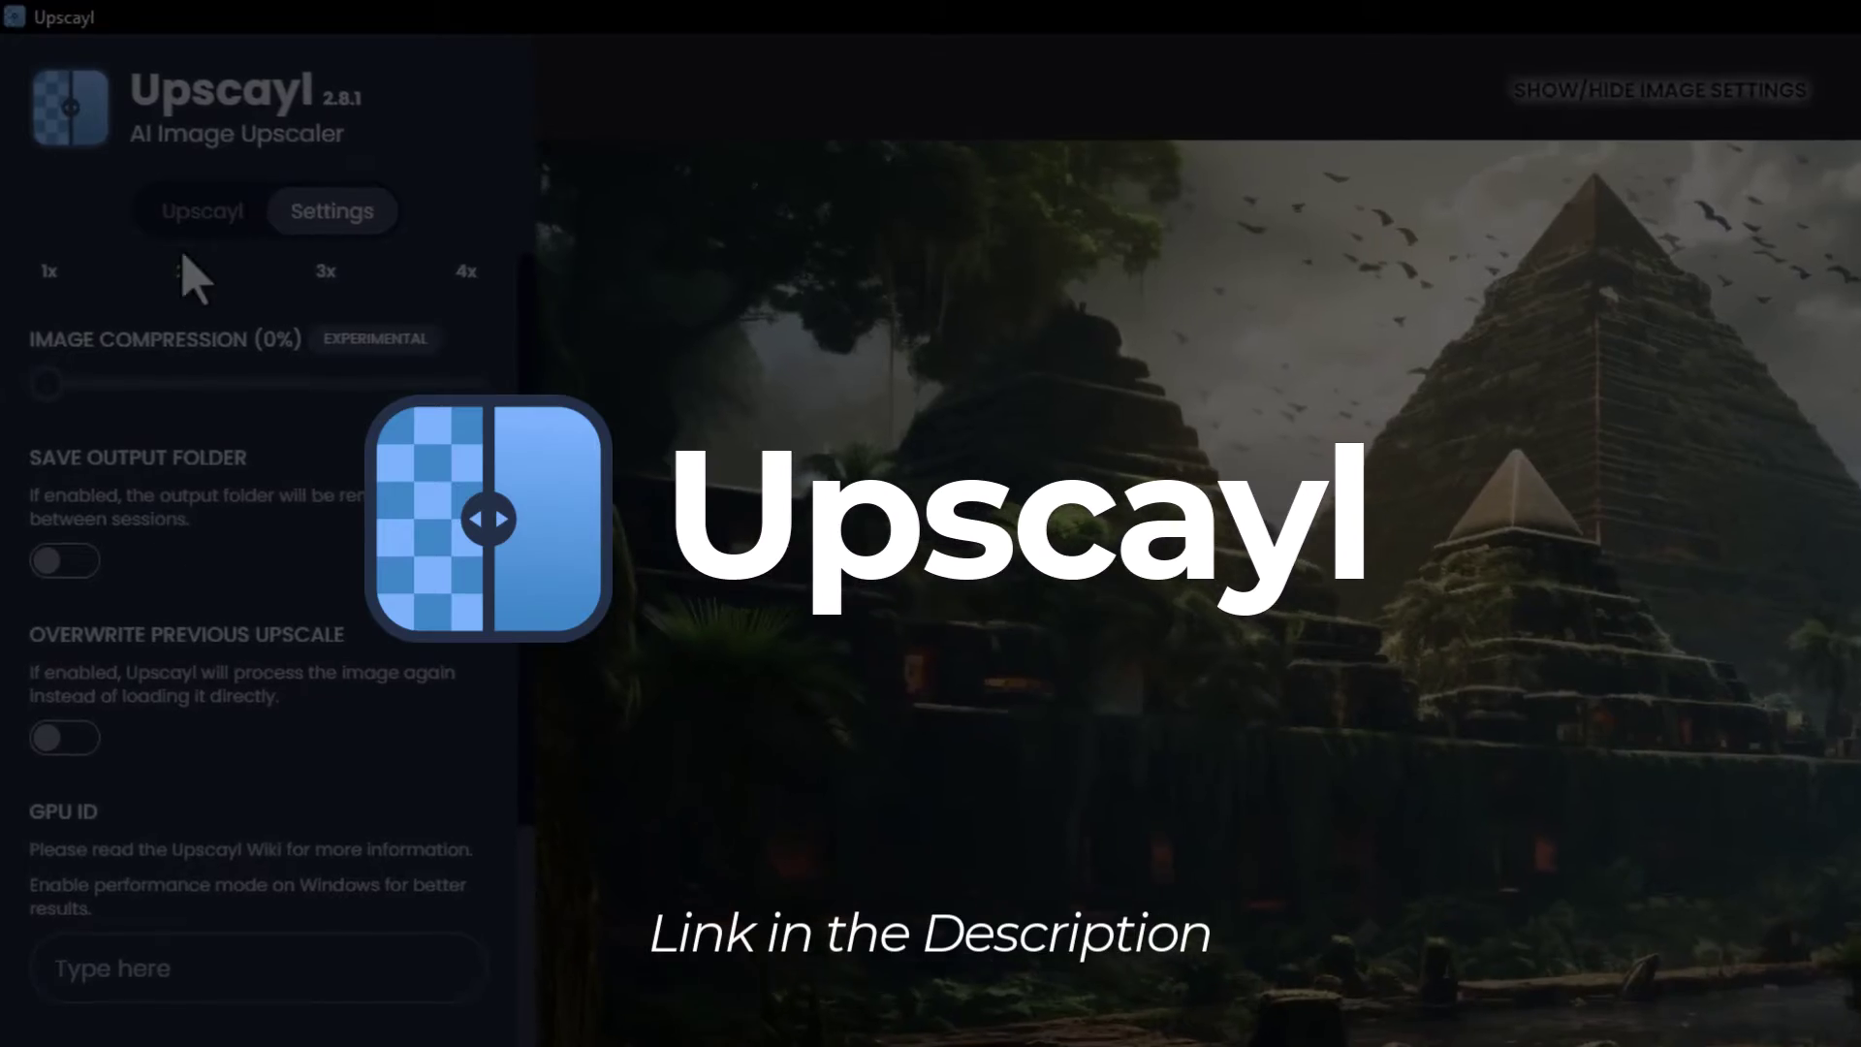
left_click(198, 205)
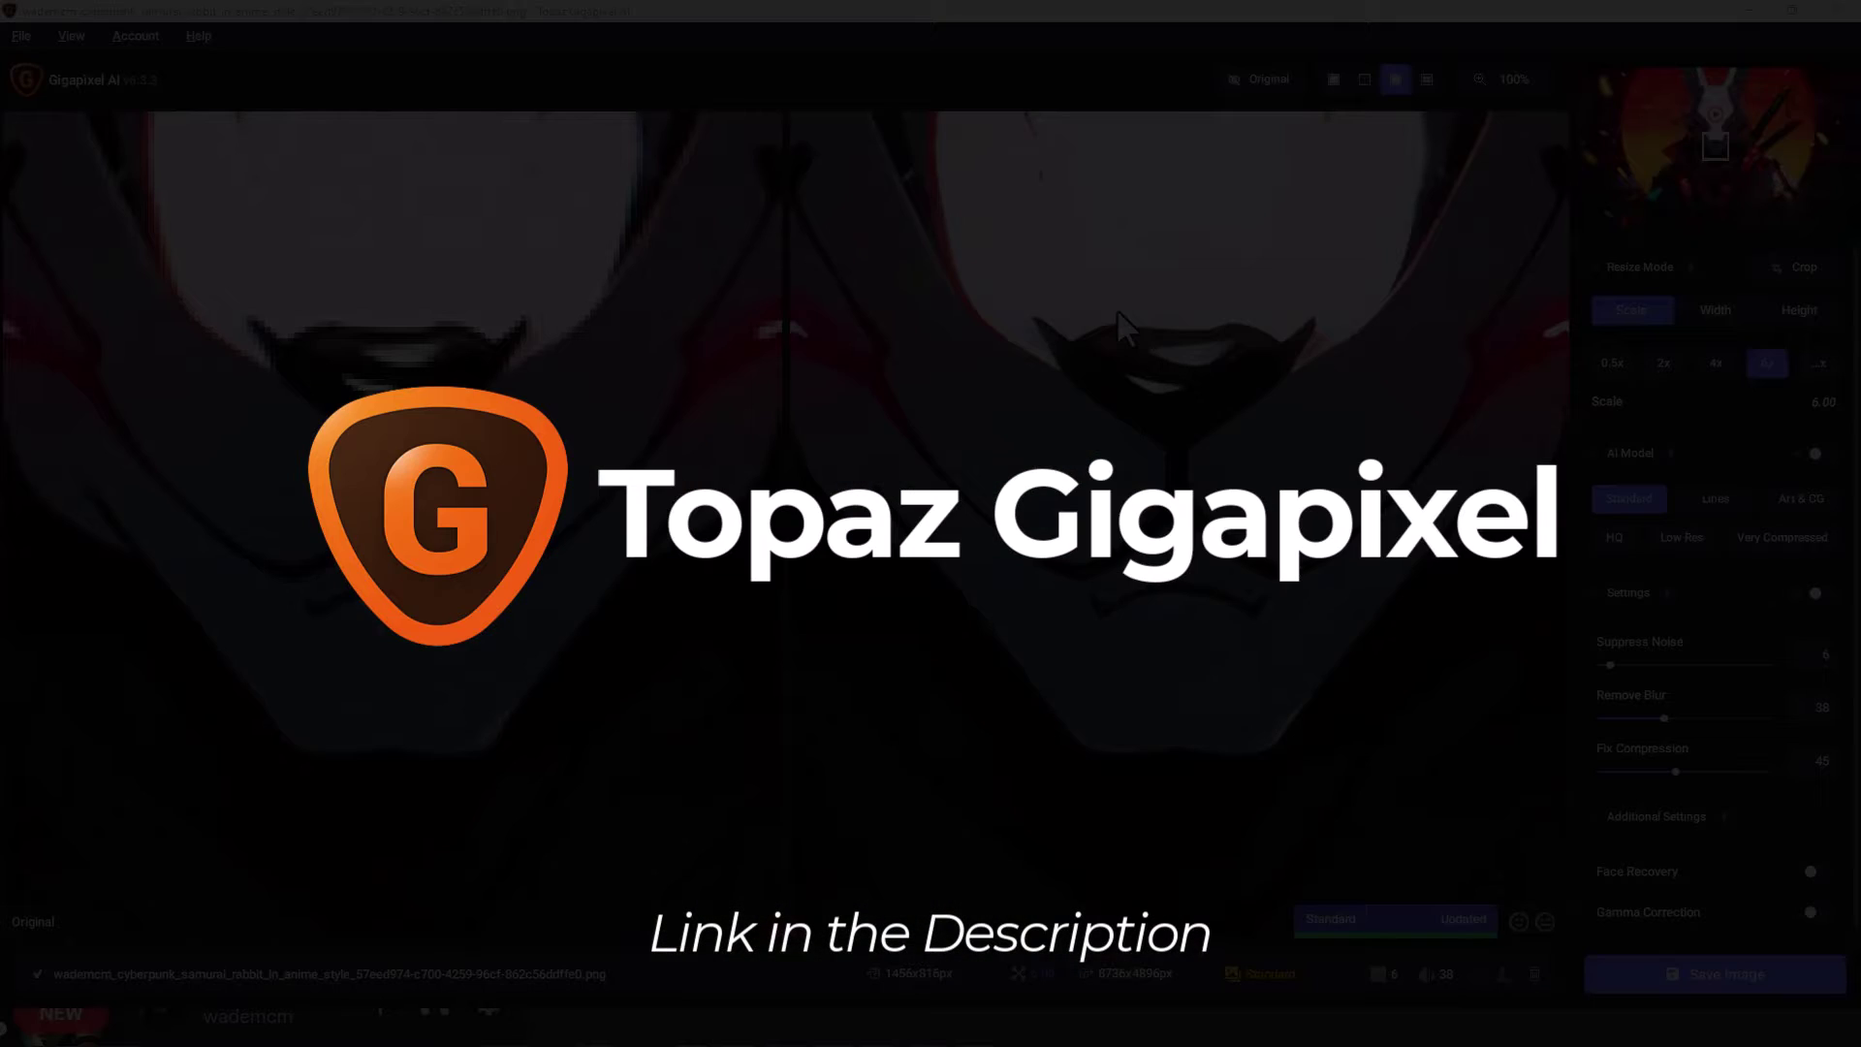
- In Topaz Gigapixel, compare the original and 6x upscaled previews of the samurai rabbit's eye at 200% zoom
left_click_drag(1101, 540, 1357, 581)
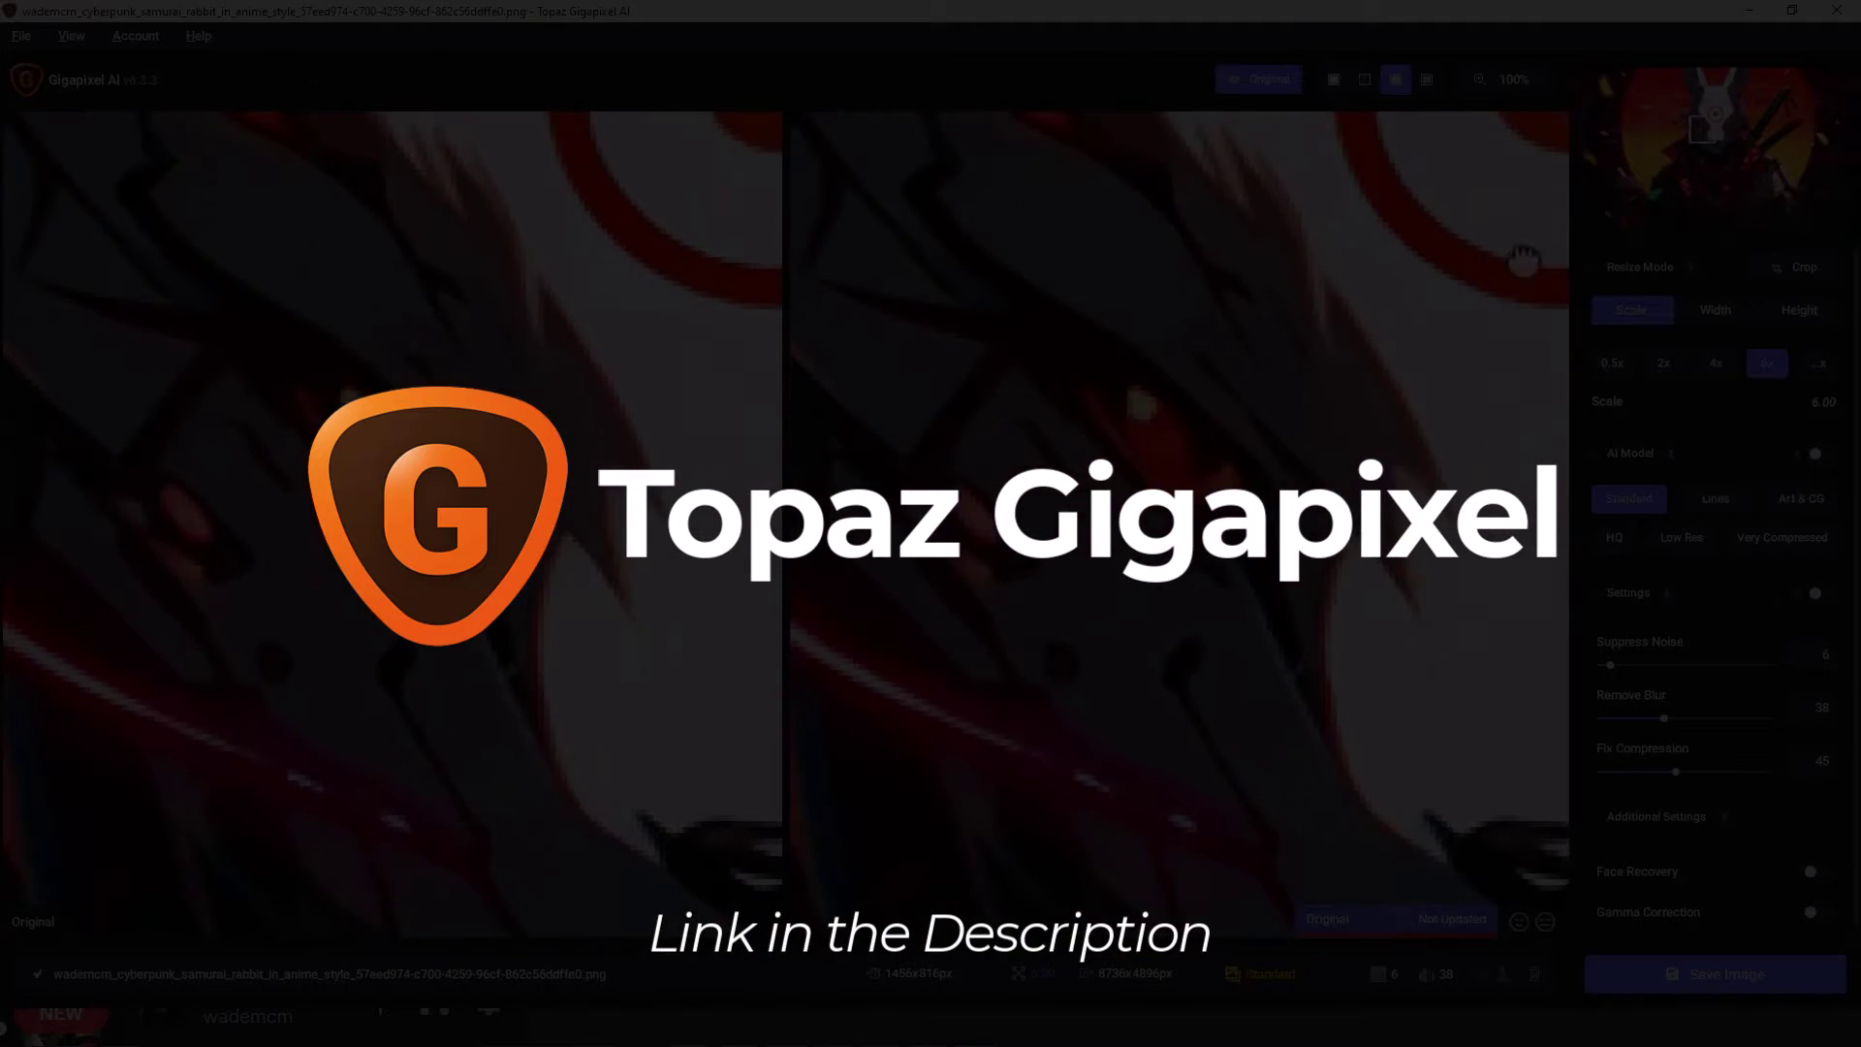
left_click(1539, 79)
left_click(1434, 249)
left_click(1783, 97)
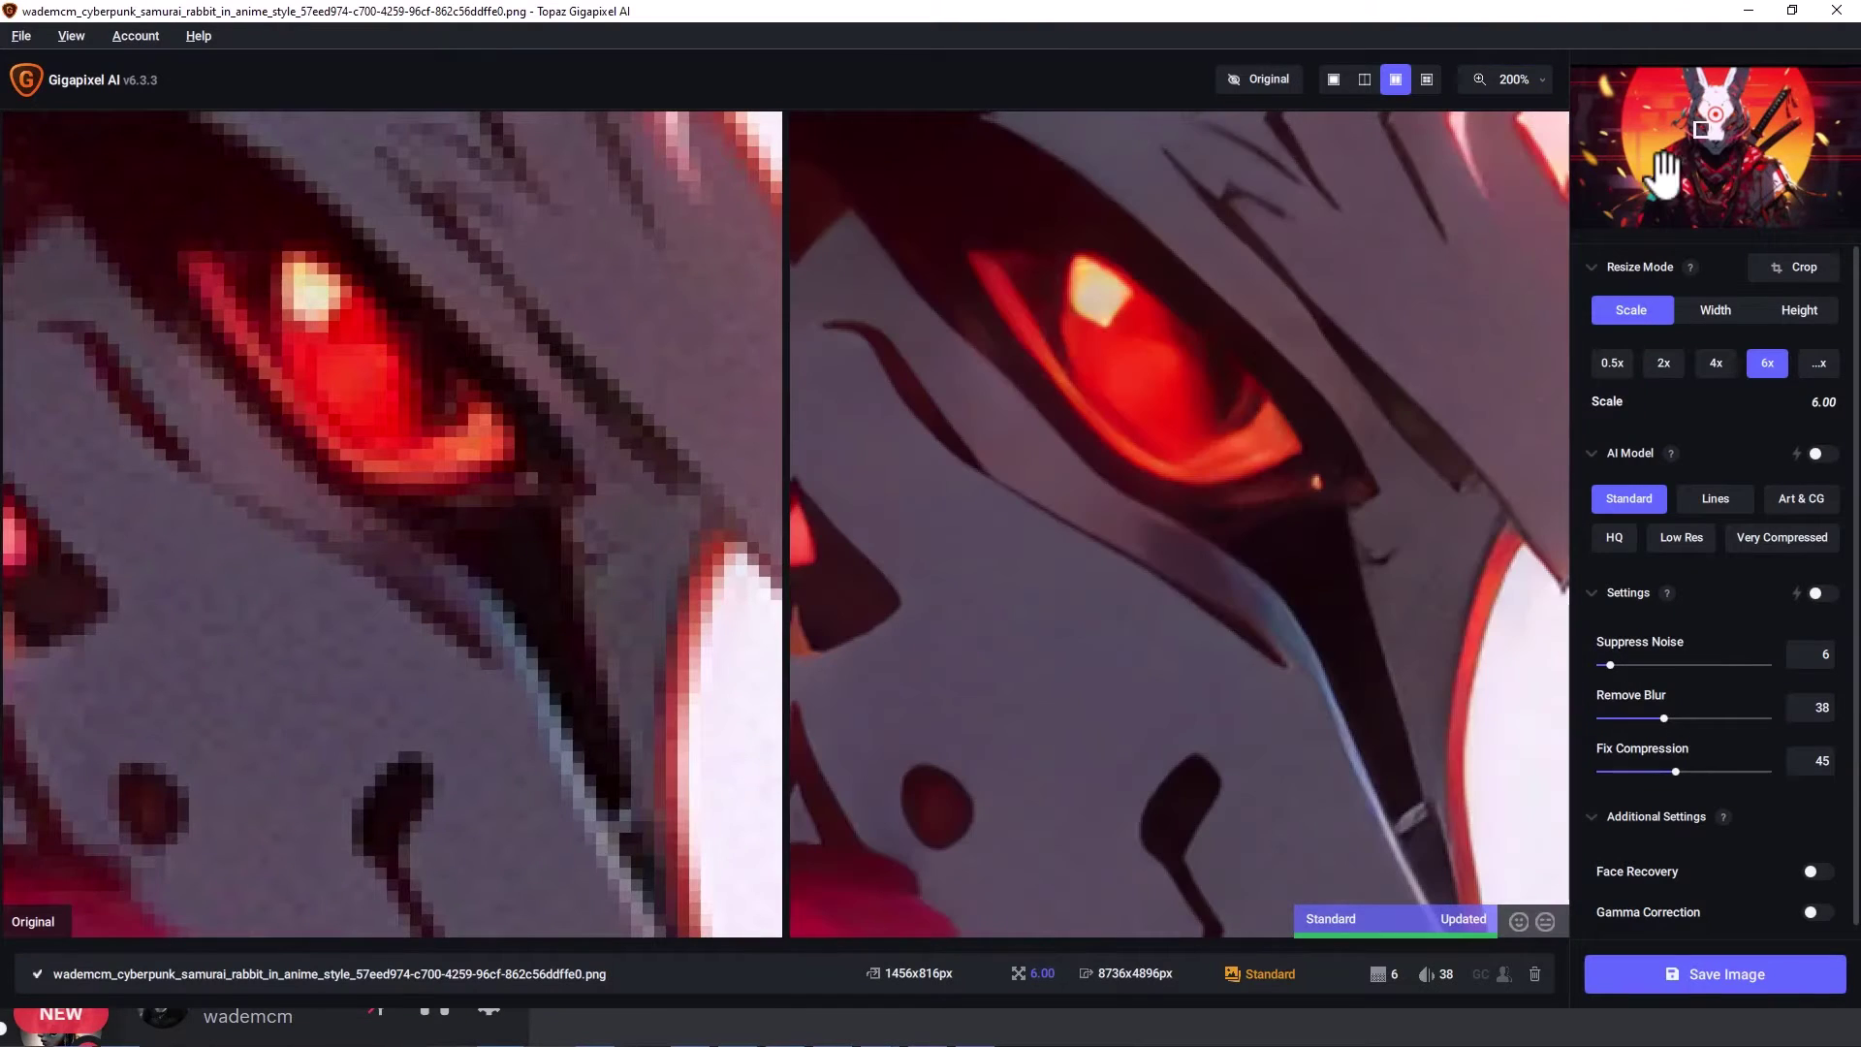
key("ctrl+2")
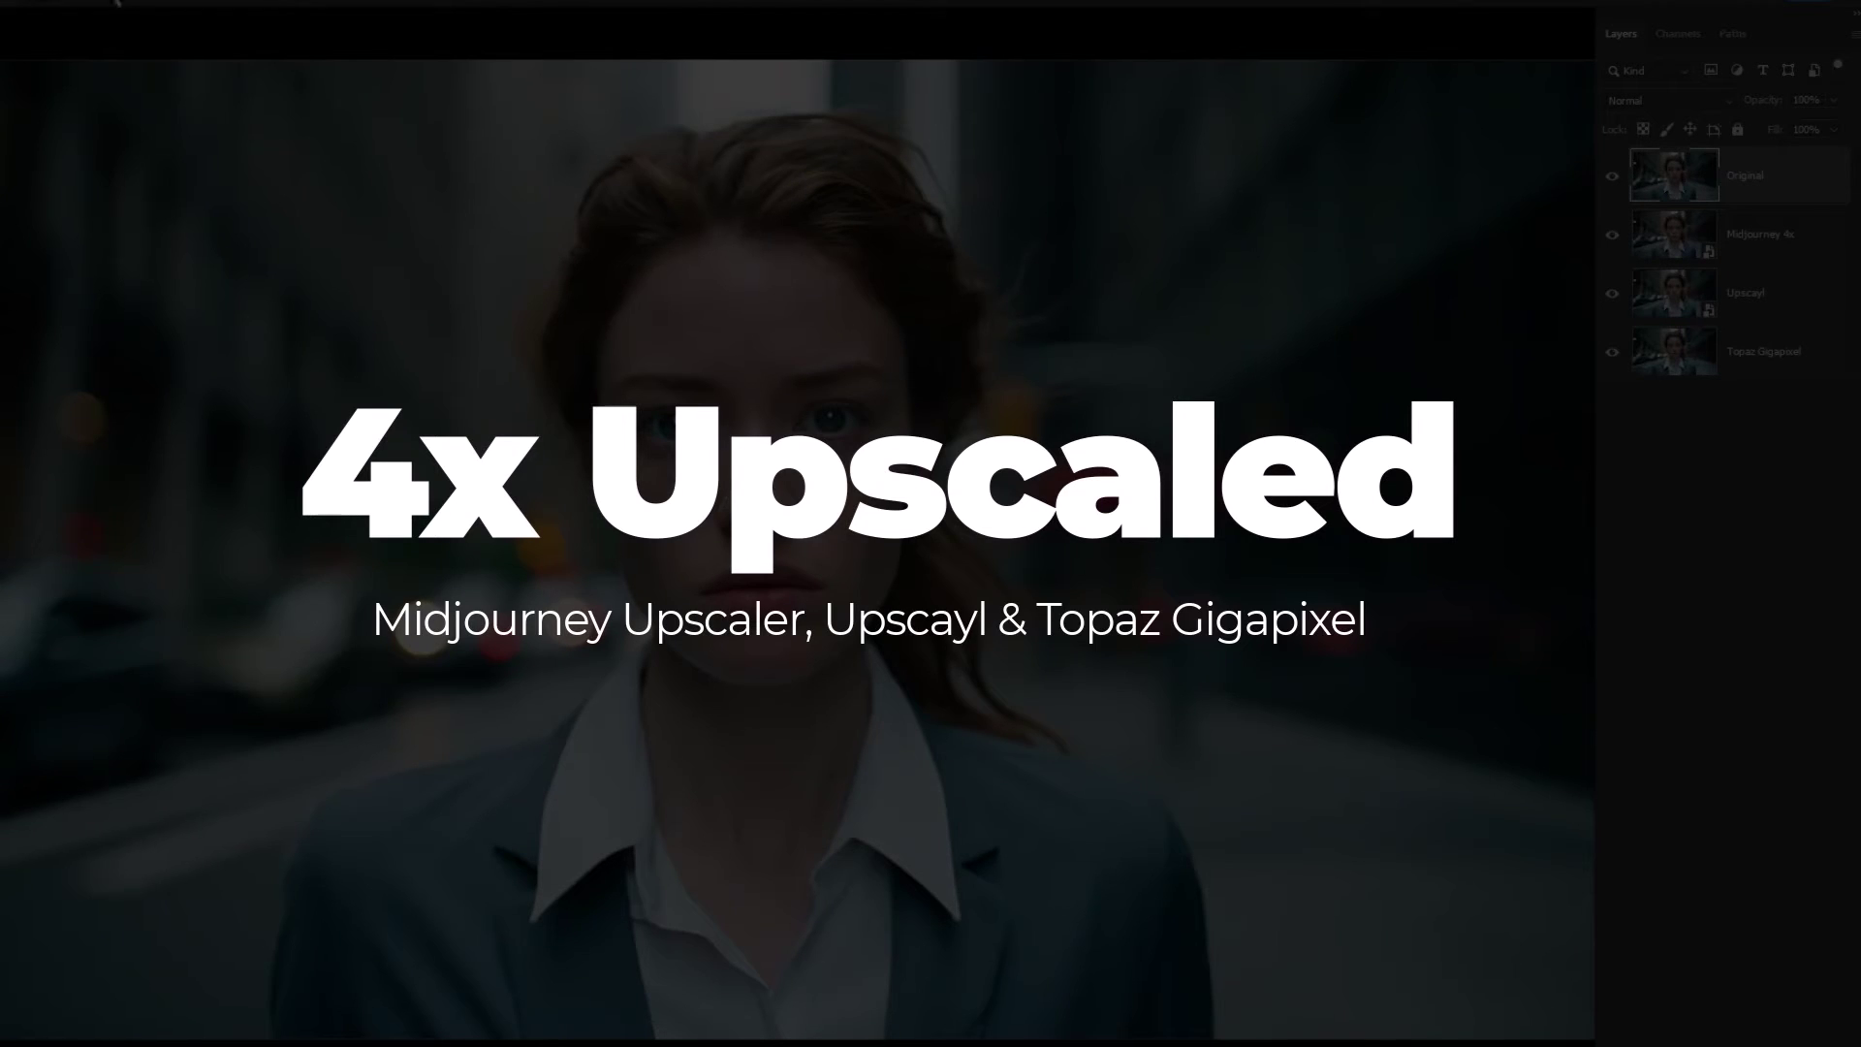
- Switch to Photoshop and examine the eyes and nose of the woman's portrait up close on the Original layer
left_click(116, 2)
left_click(58, 117)
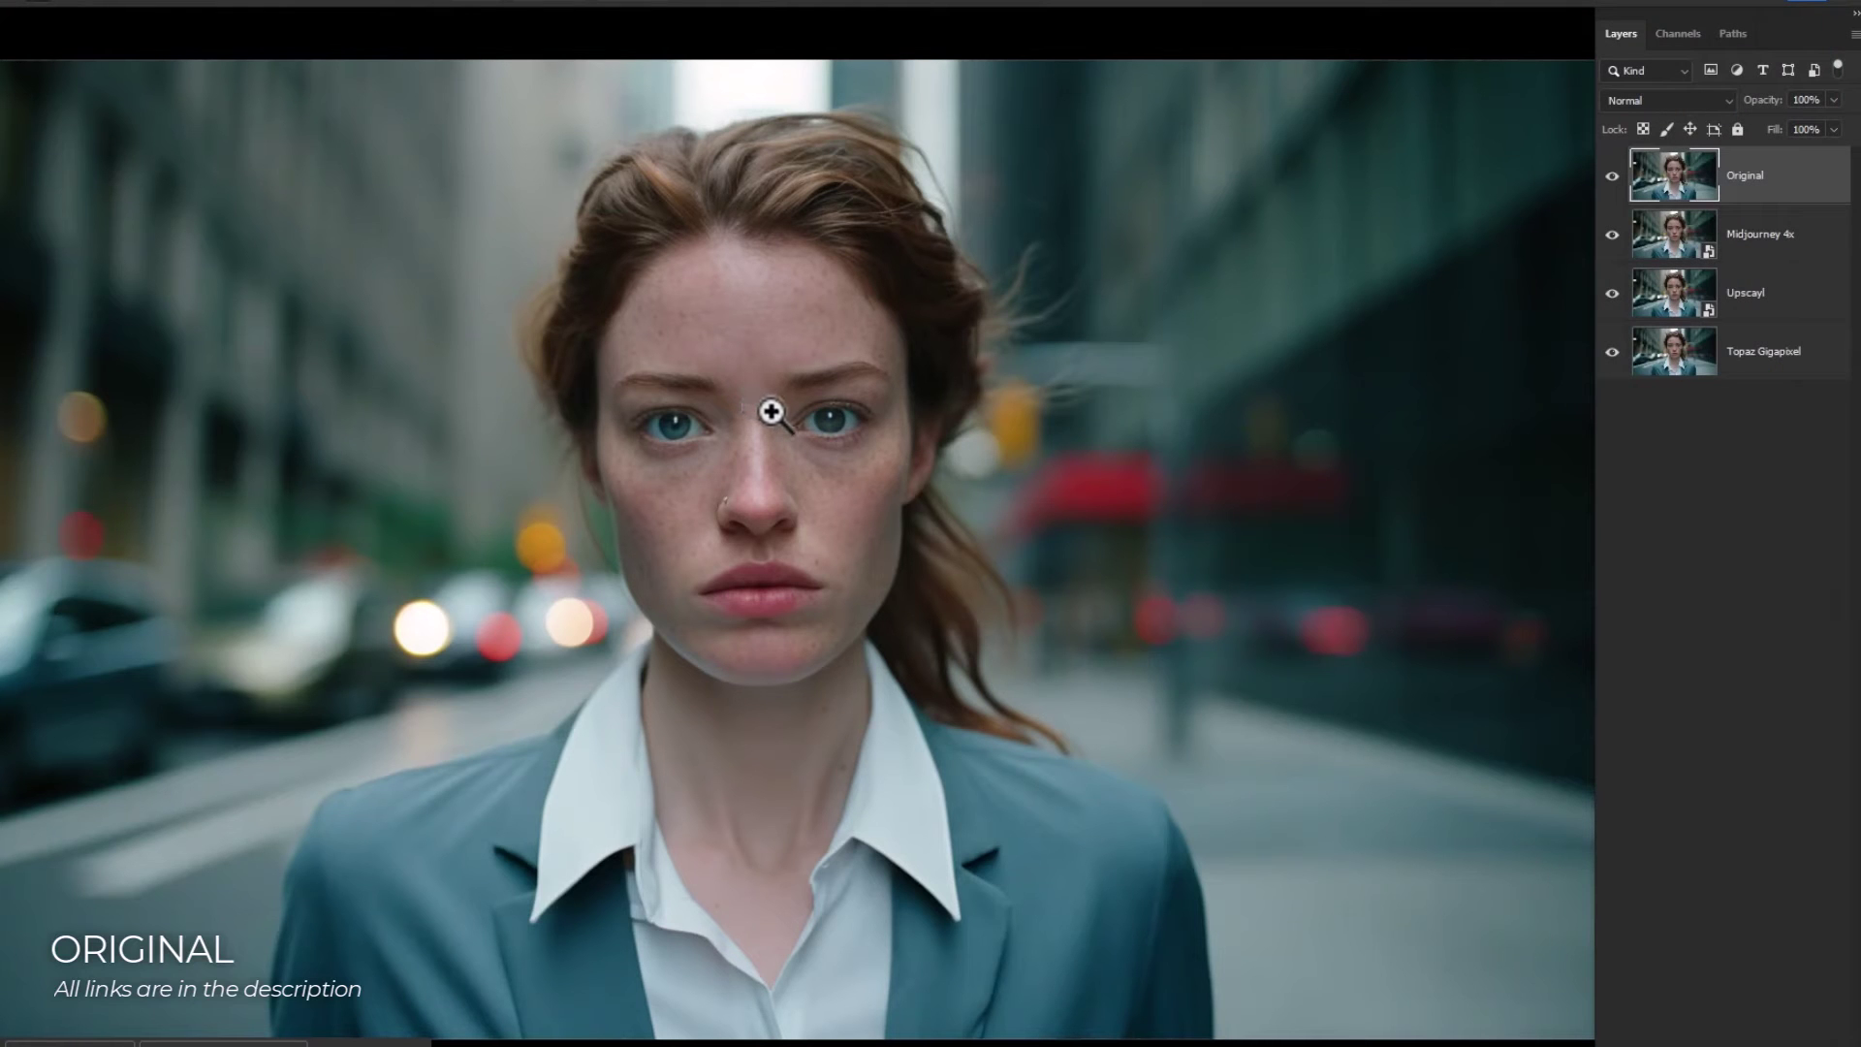
left_click_drag(790, 426, 928, 654)
key("space")
left_click_drag(689, 594, 771, 579)
key("space")
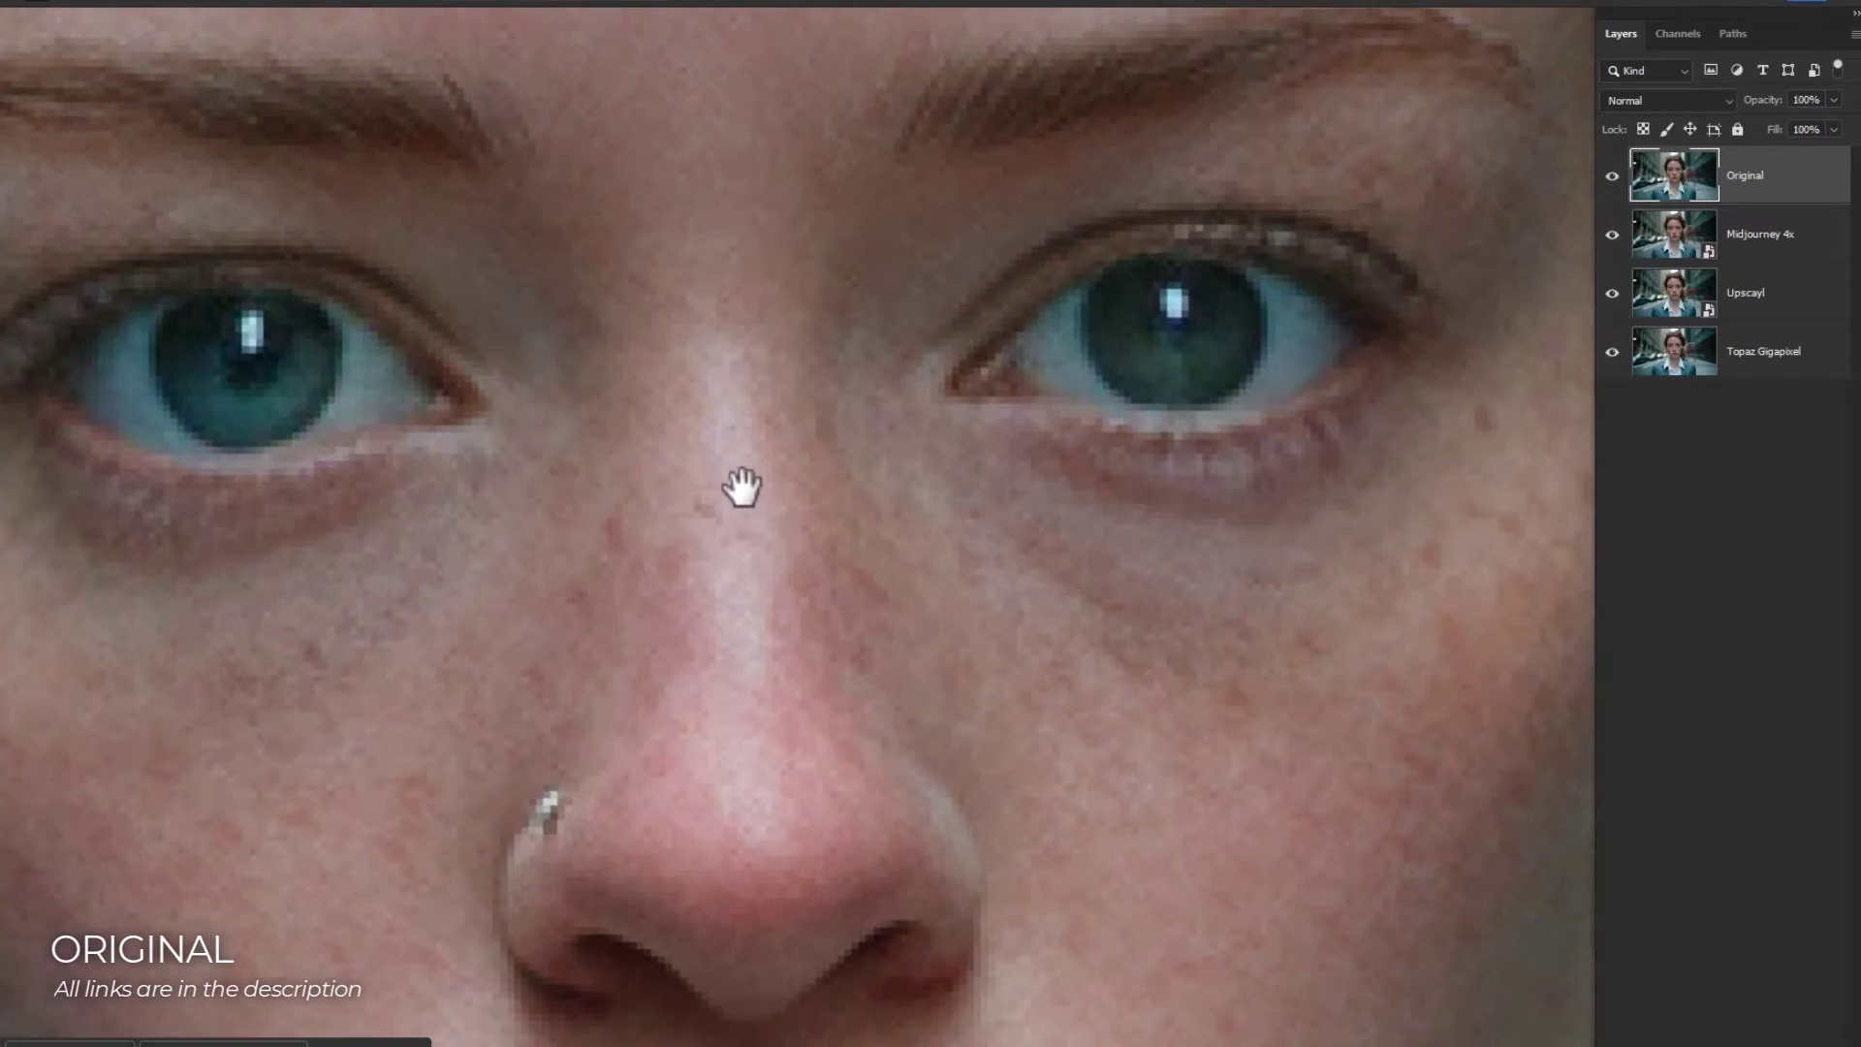
left_click_drag(743, 486, 776, 536)
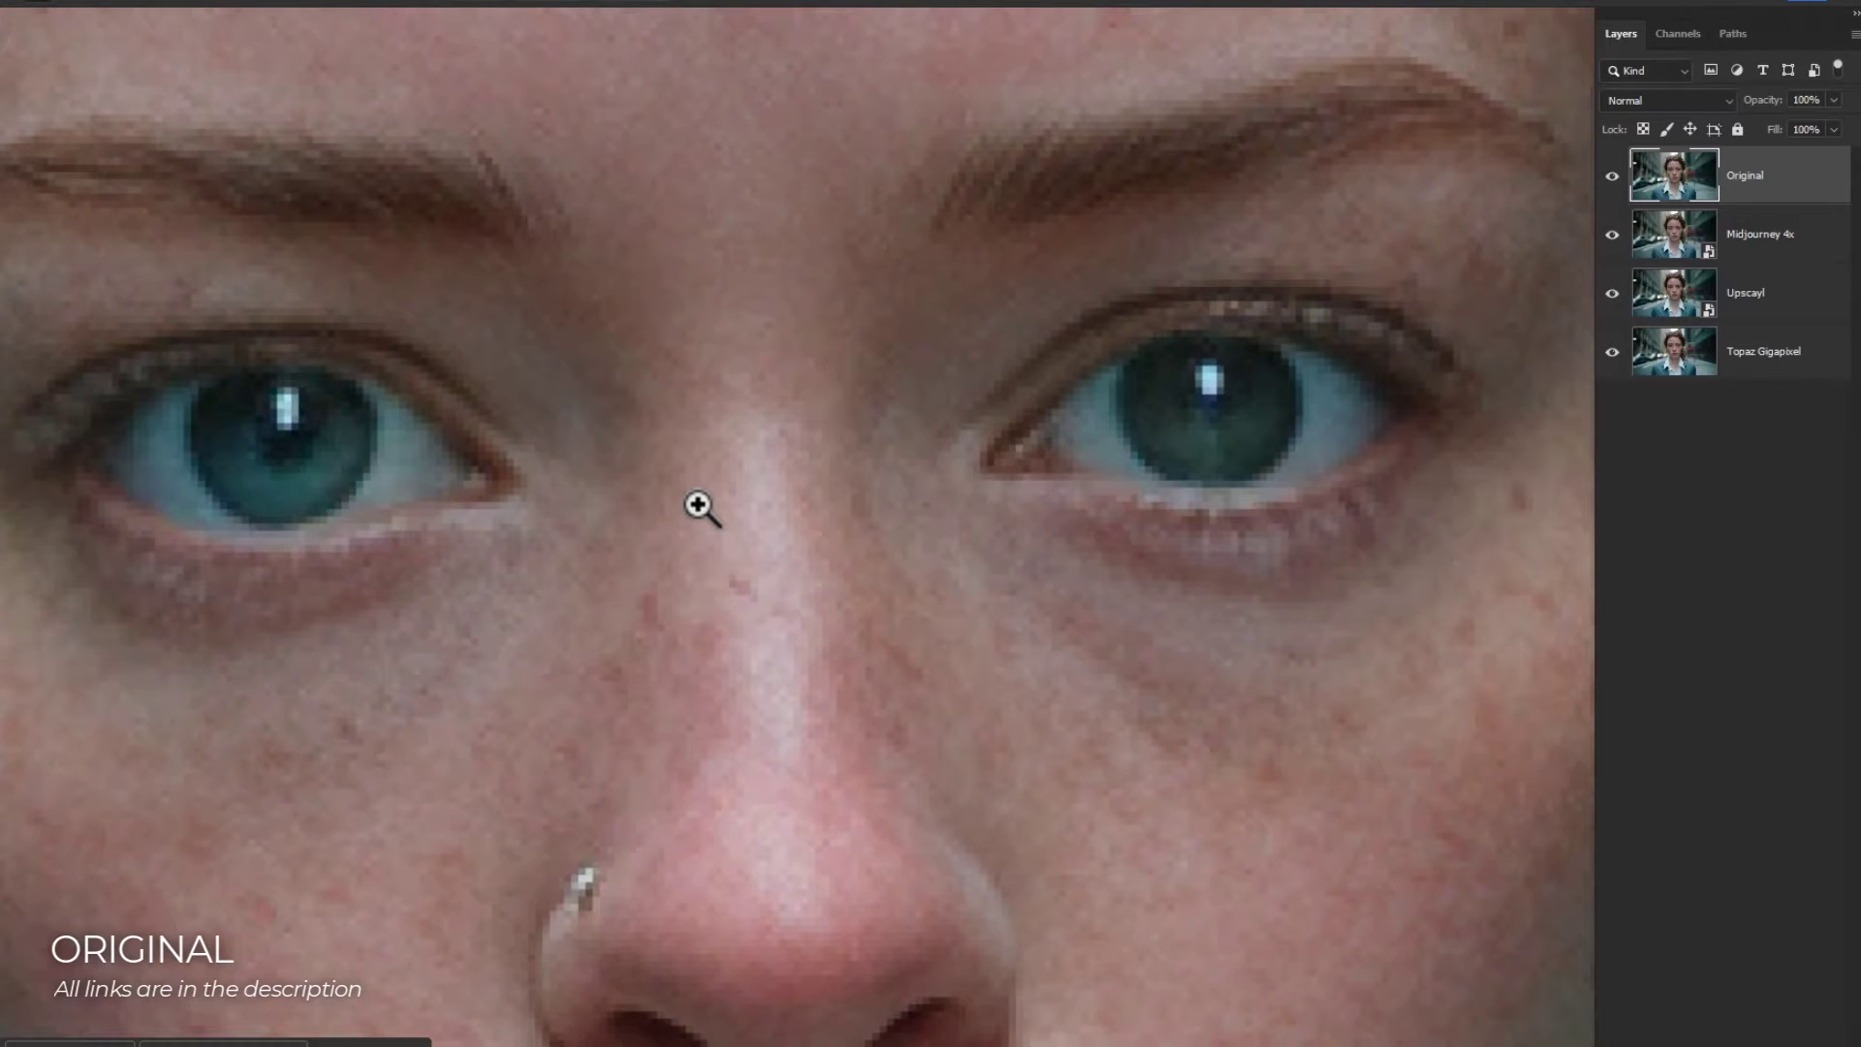
- Compare the upscaled eyes by hiding the Original, Midjourney 4x and Upscayl layers one after another
left_click(1613, 178)
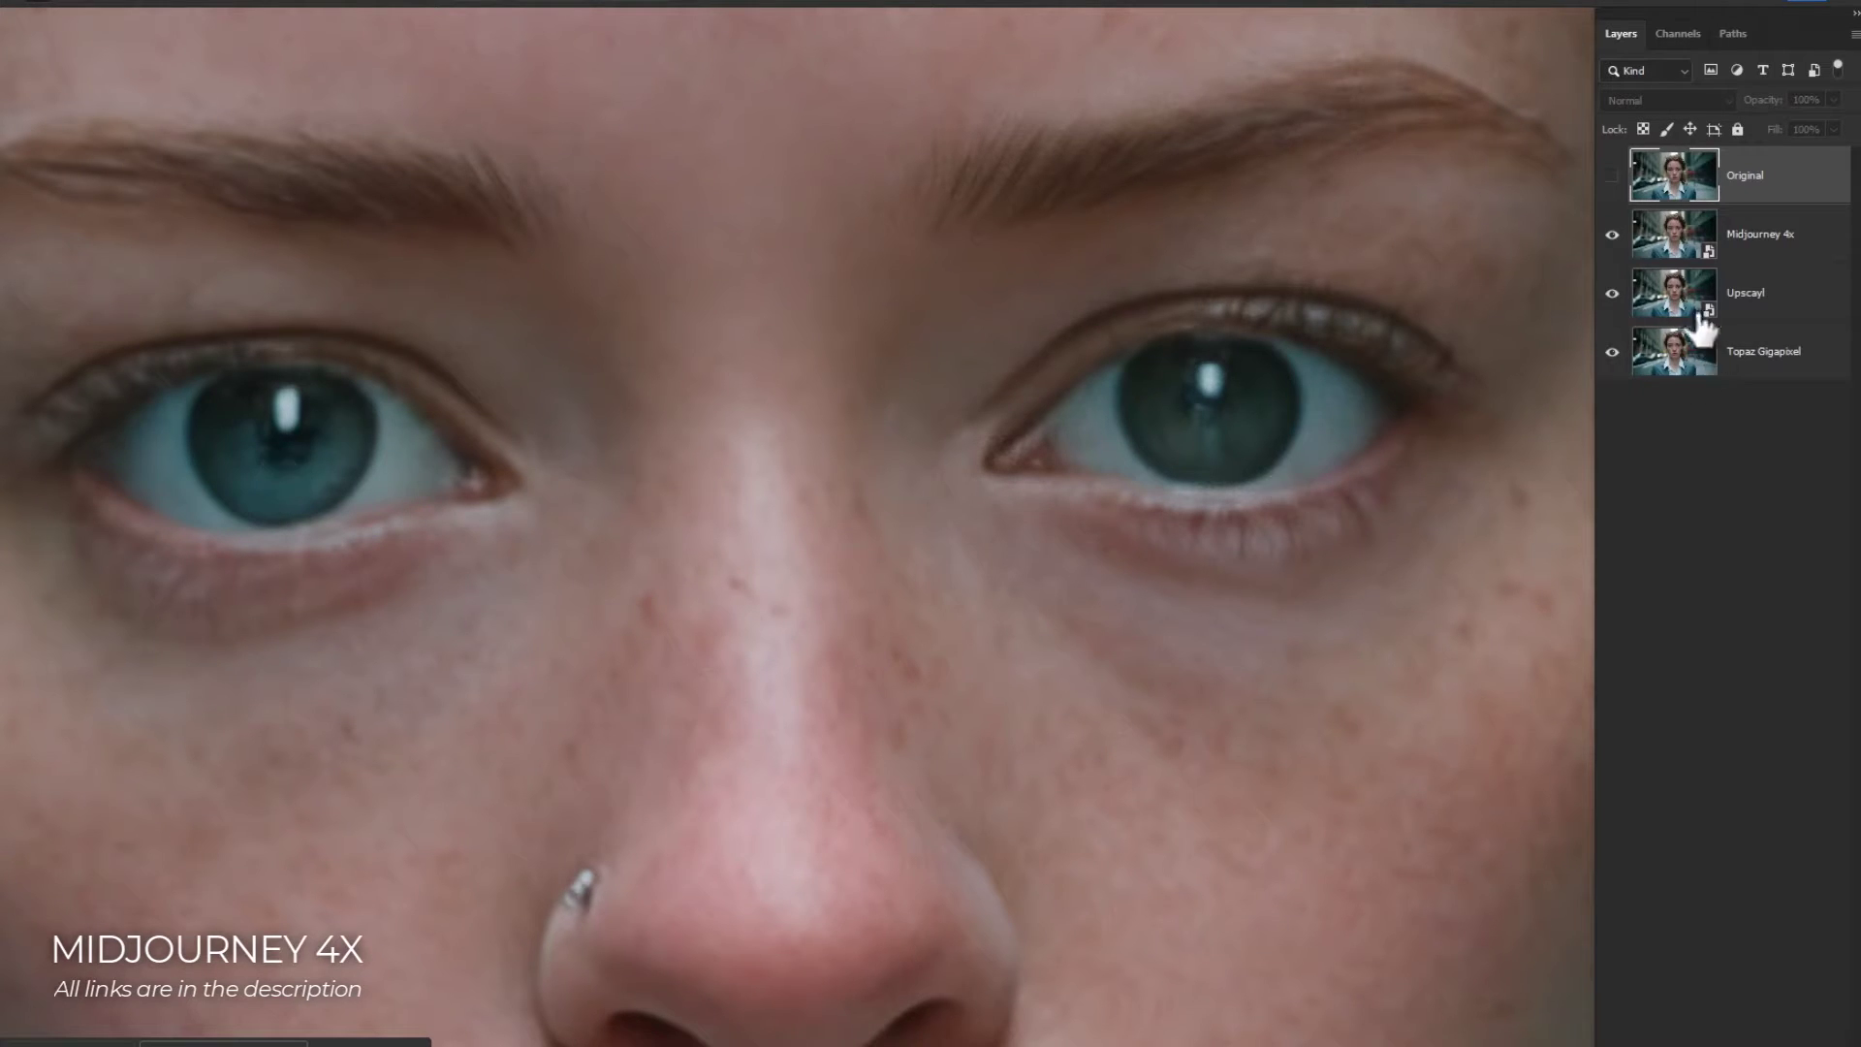
left_click(1613, 237)
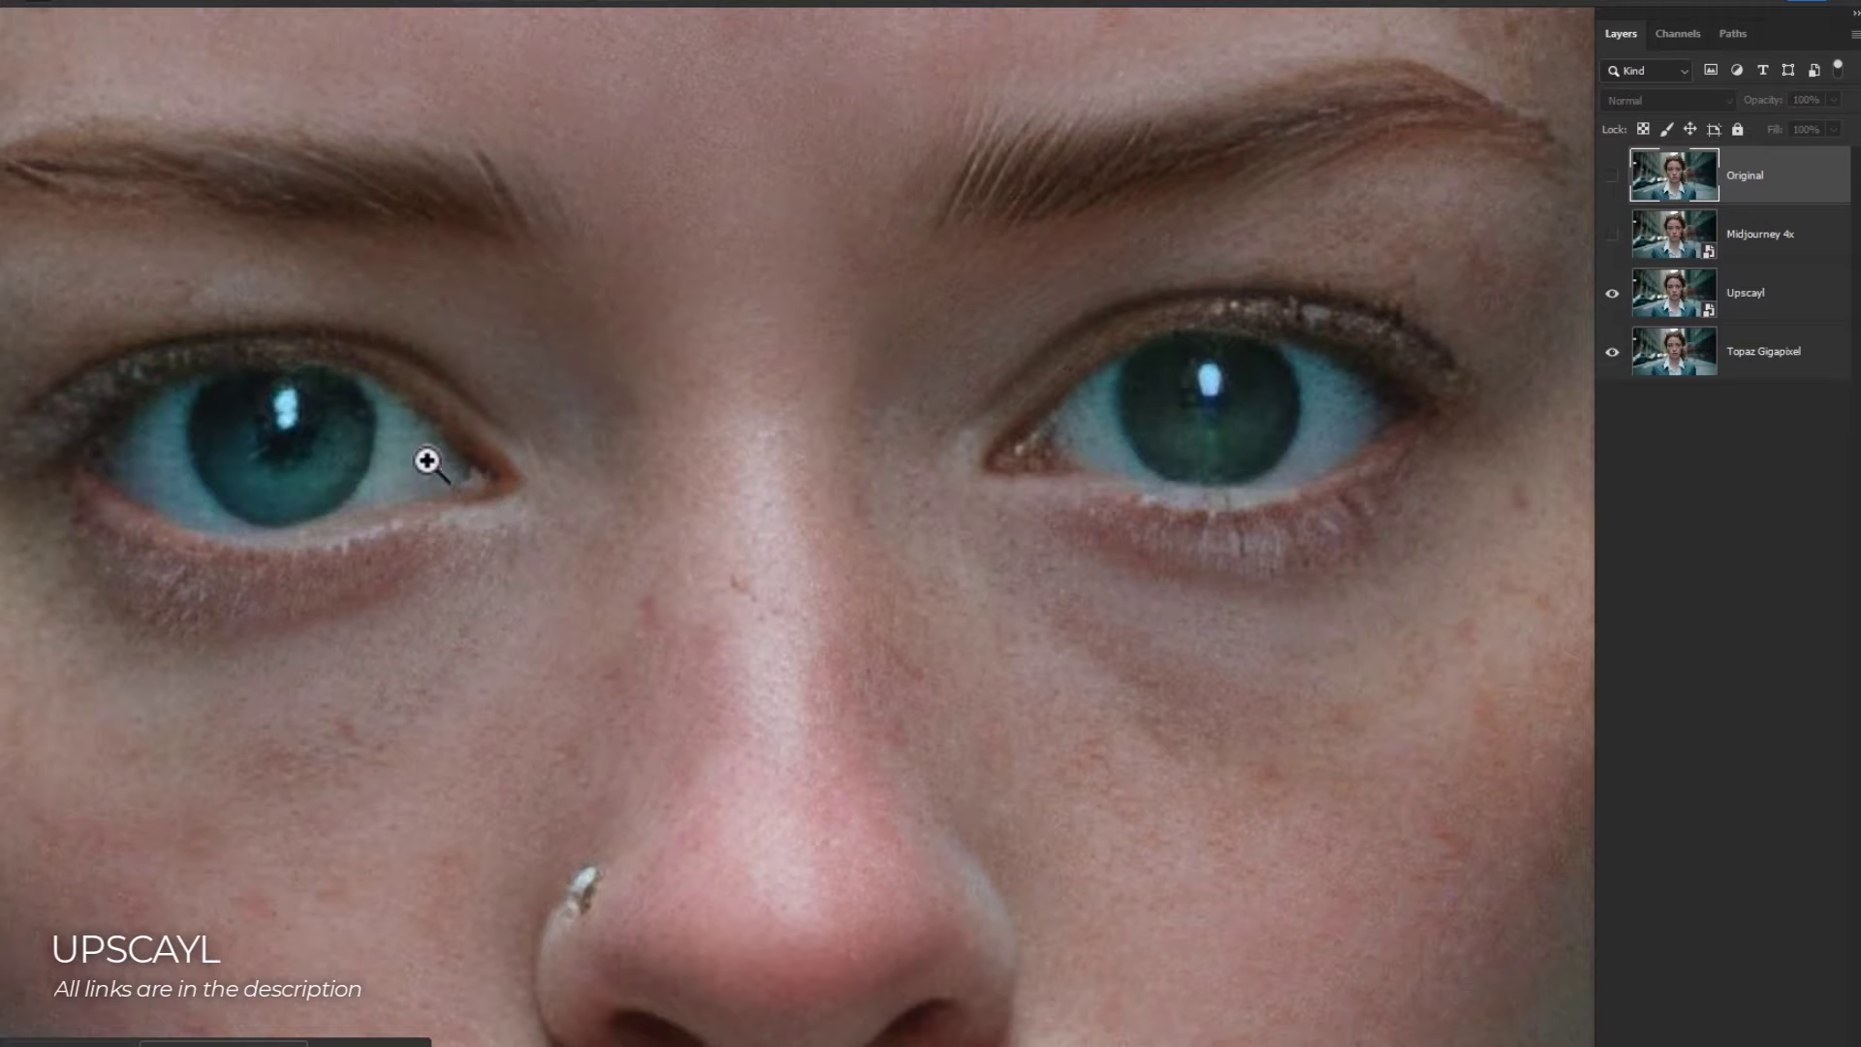
left_click(384, 416)
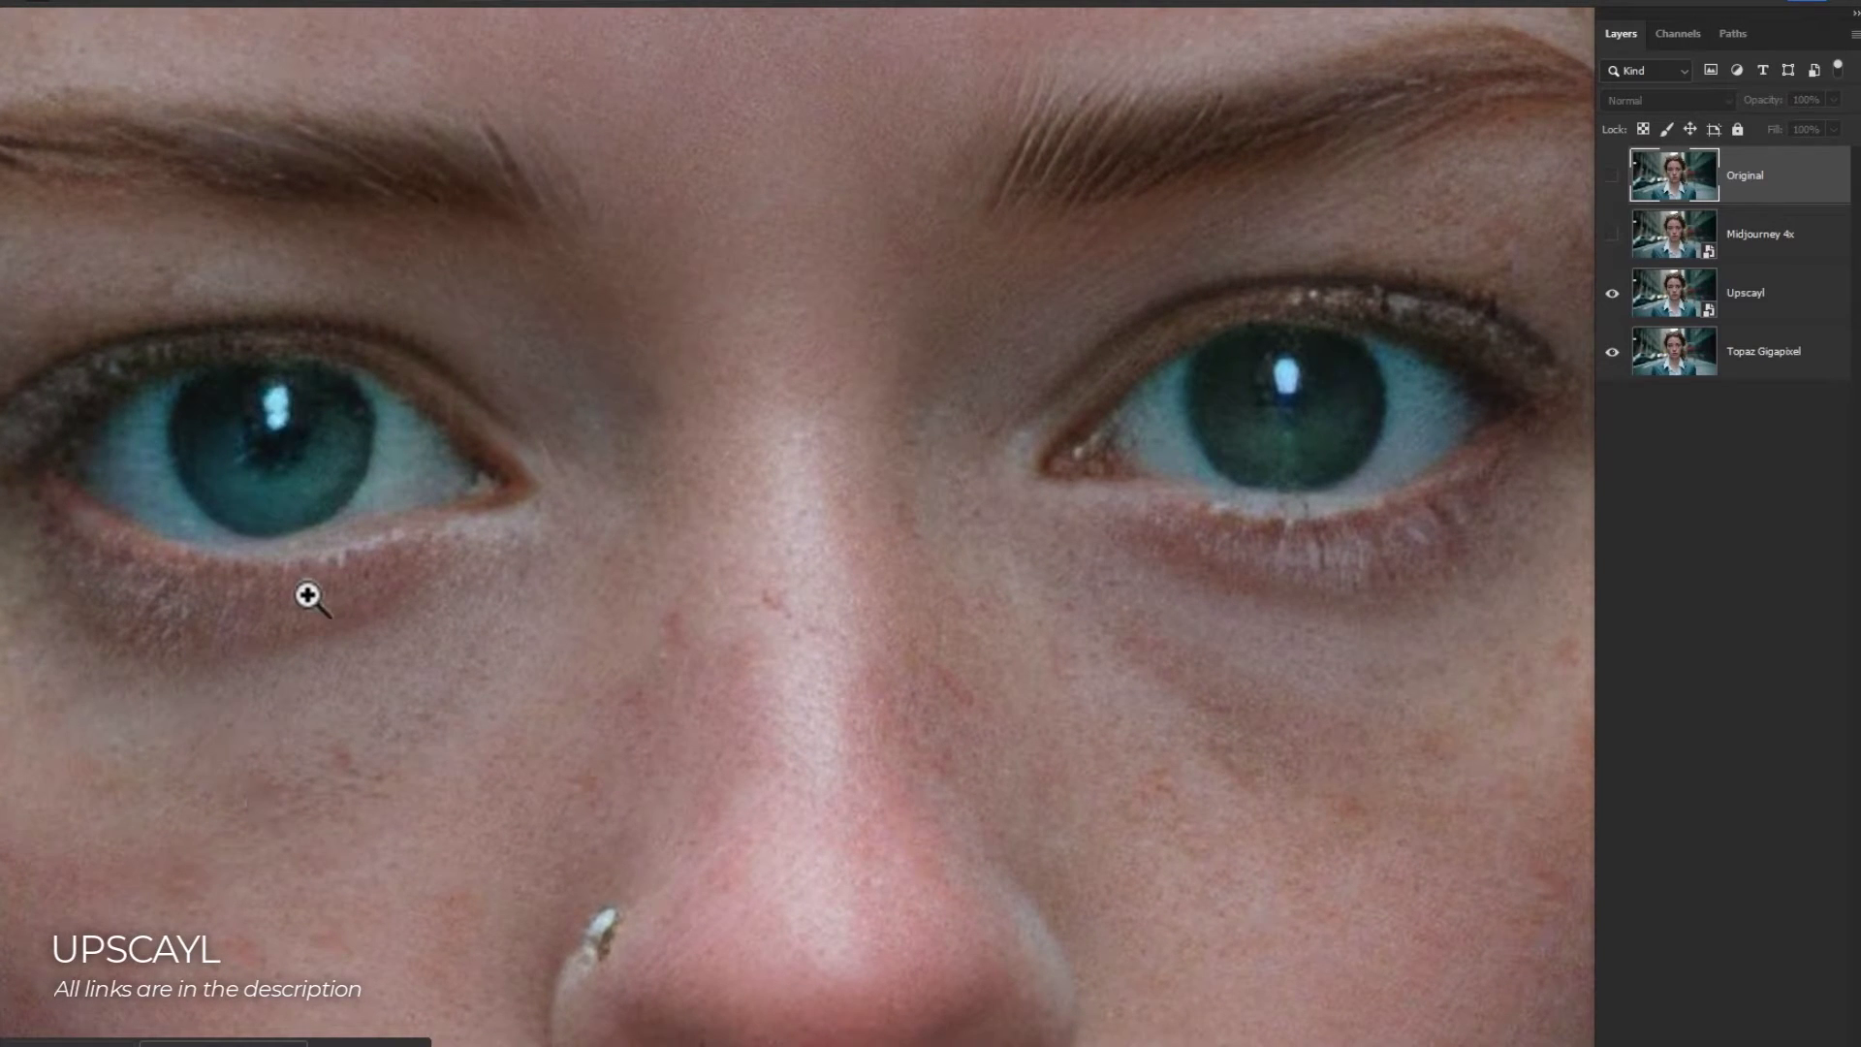
left_click(1612, 293)
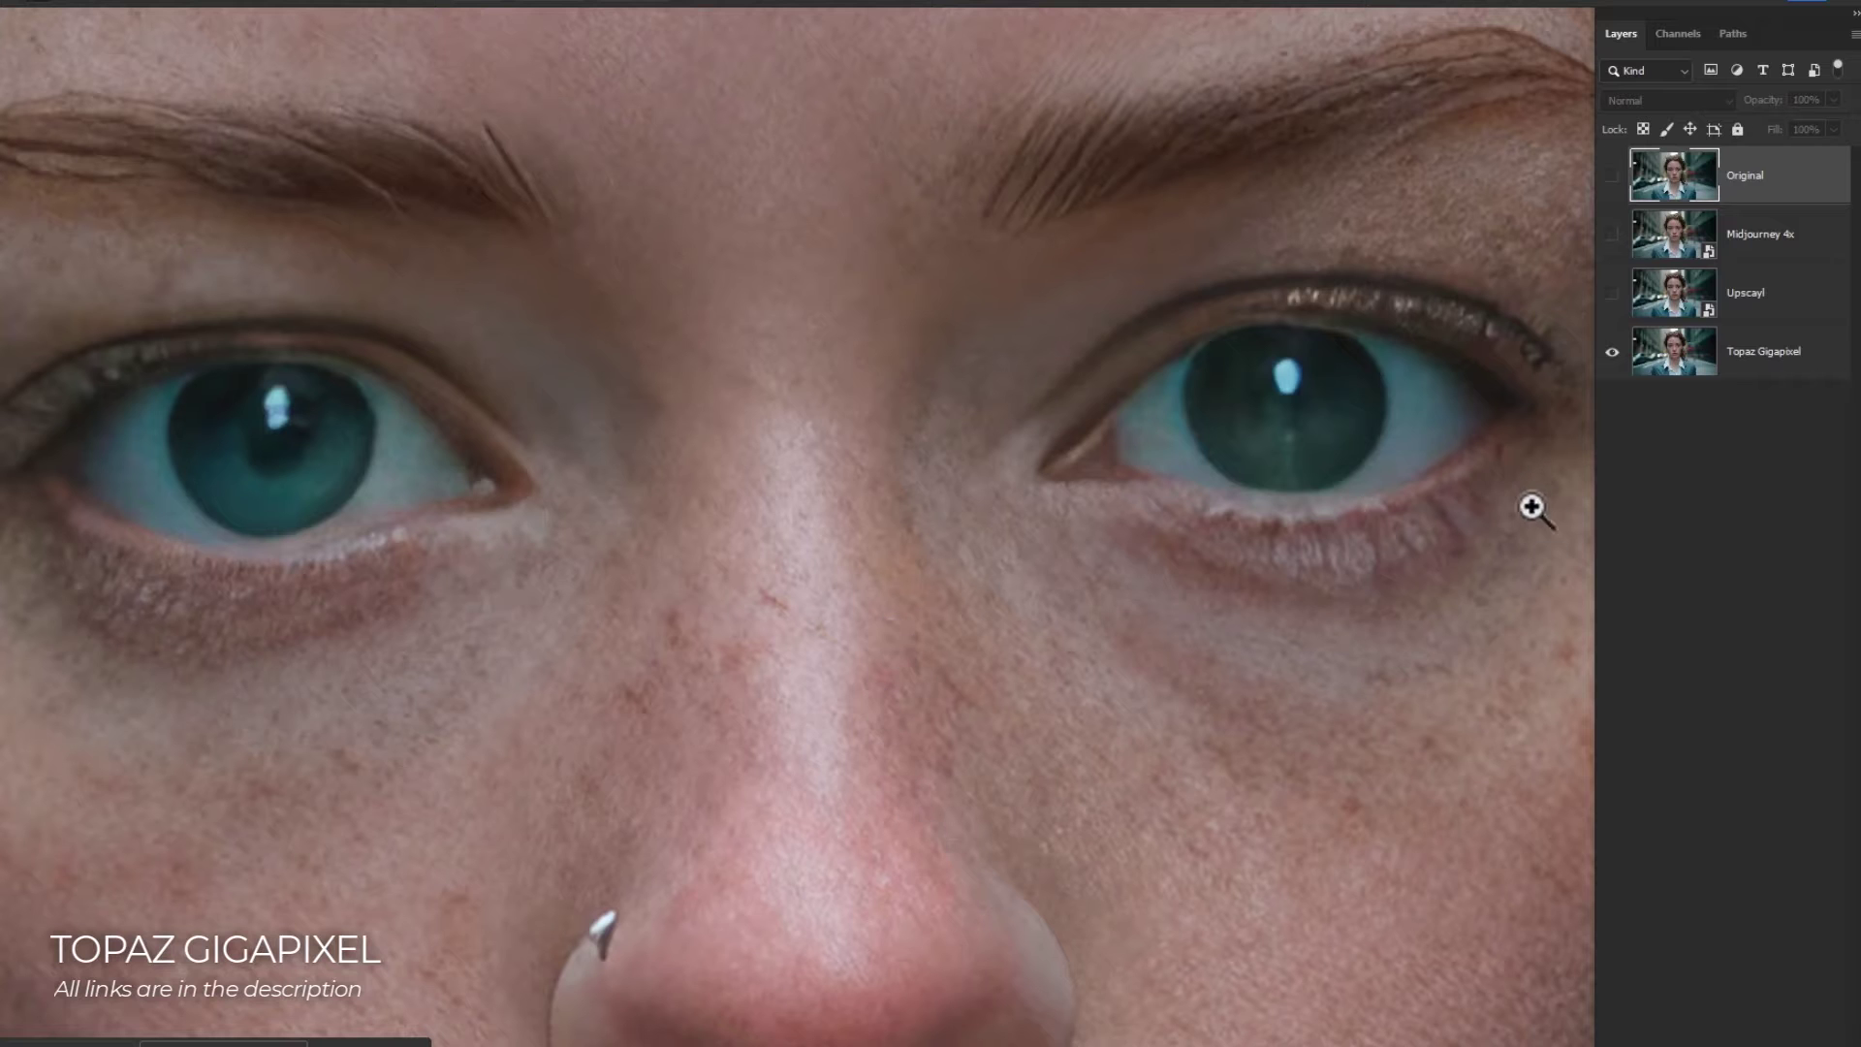
- Show the Upscayl, Midjourney 4x and Original layers again and examine the portrait's nose, lips and chin
left_click(1612, 292)
left_click(1611, 235)
left_click(1612, 176)
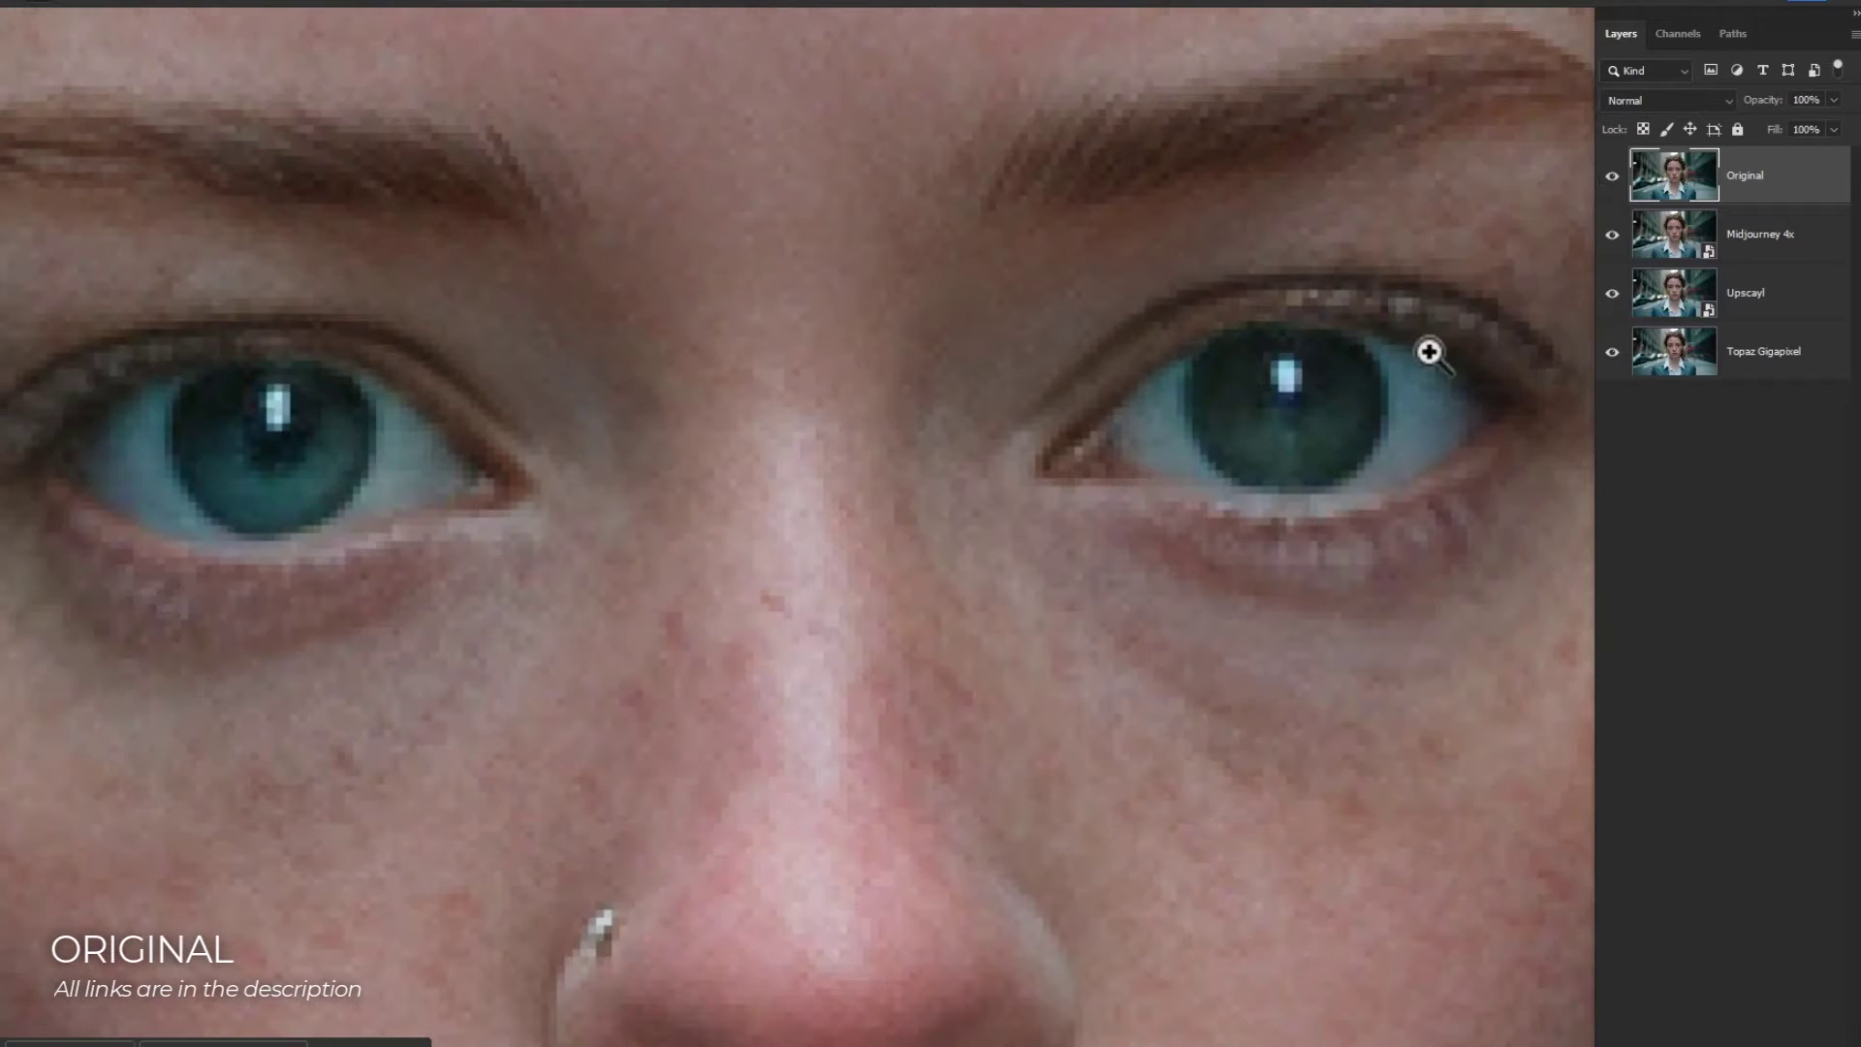
scroll(1113, 631, "down", 5)
left_click(1006, 455, "alt")
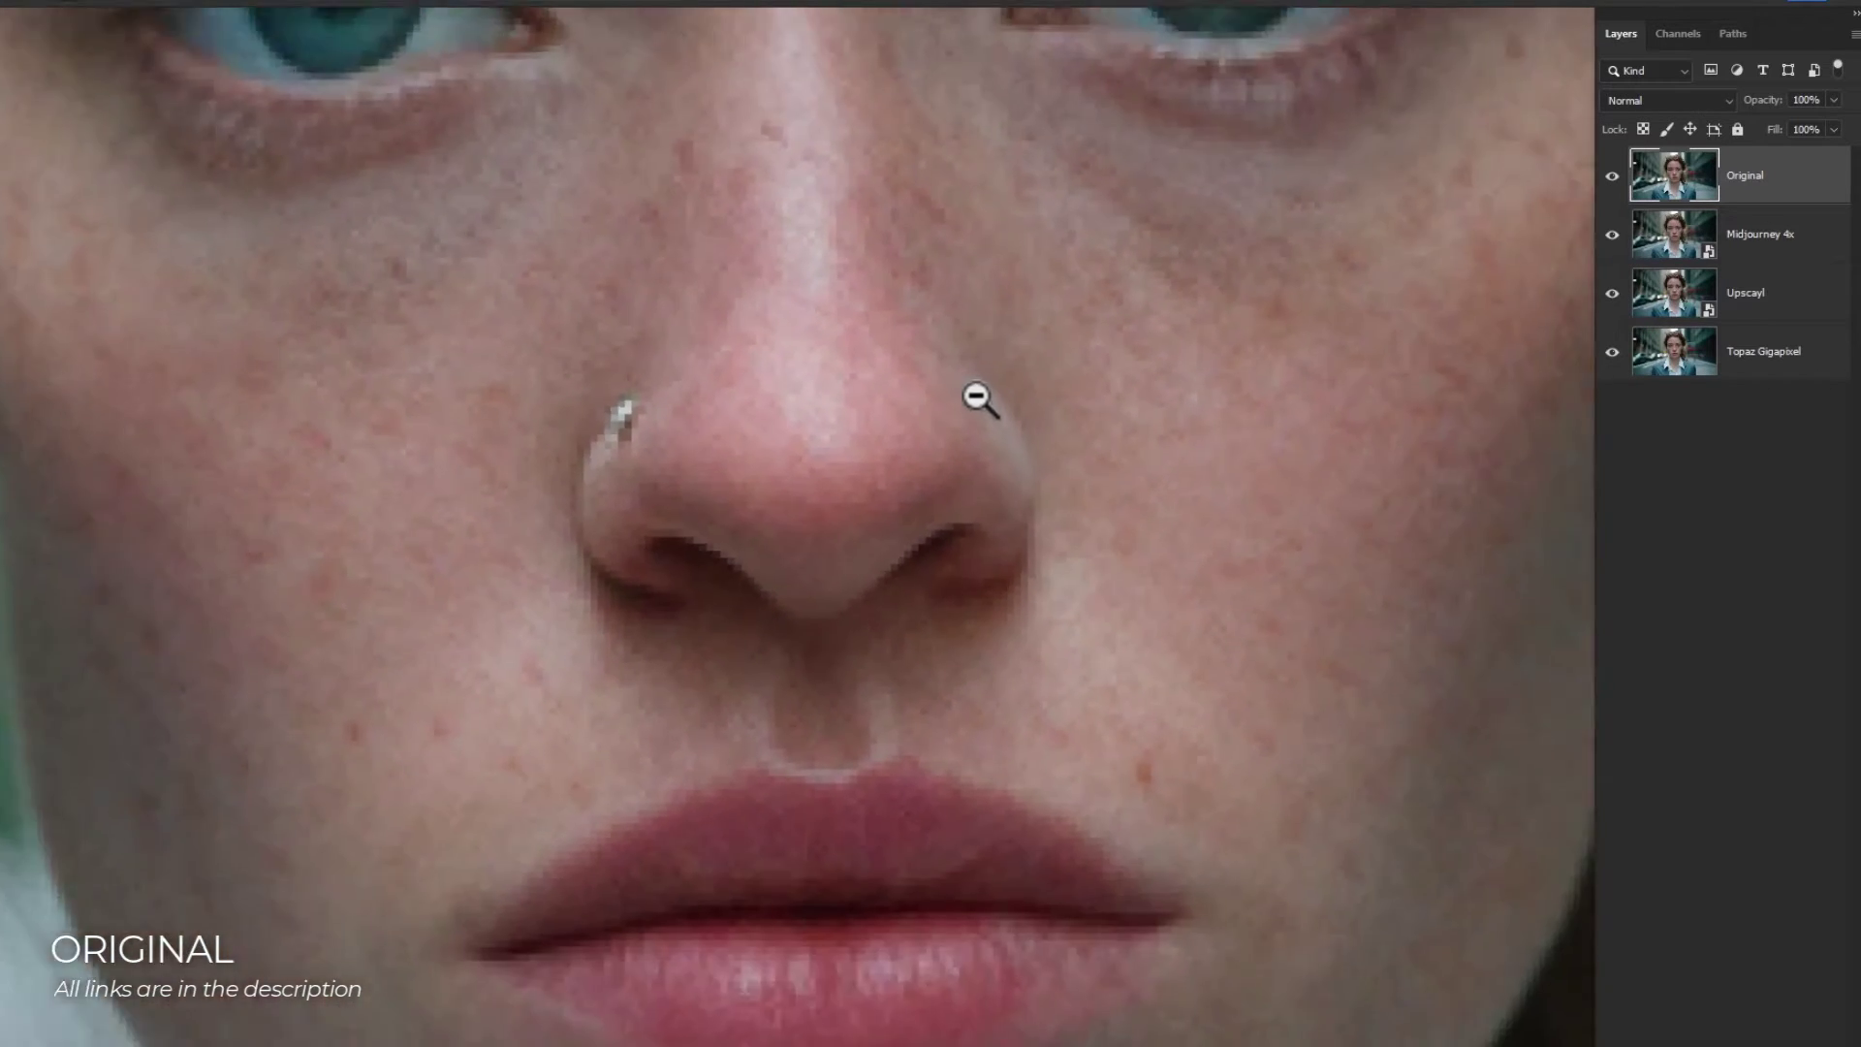
left_click_drag(1155, 624, 1173, 450)
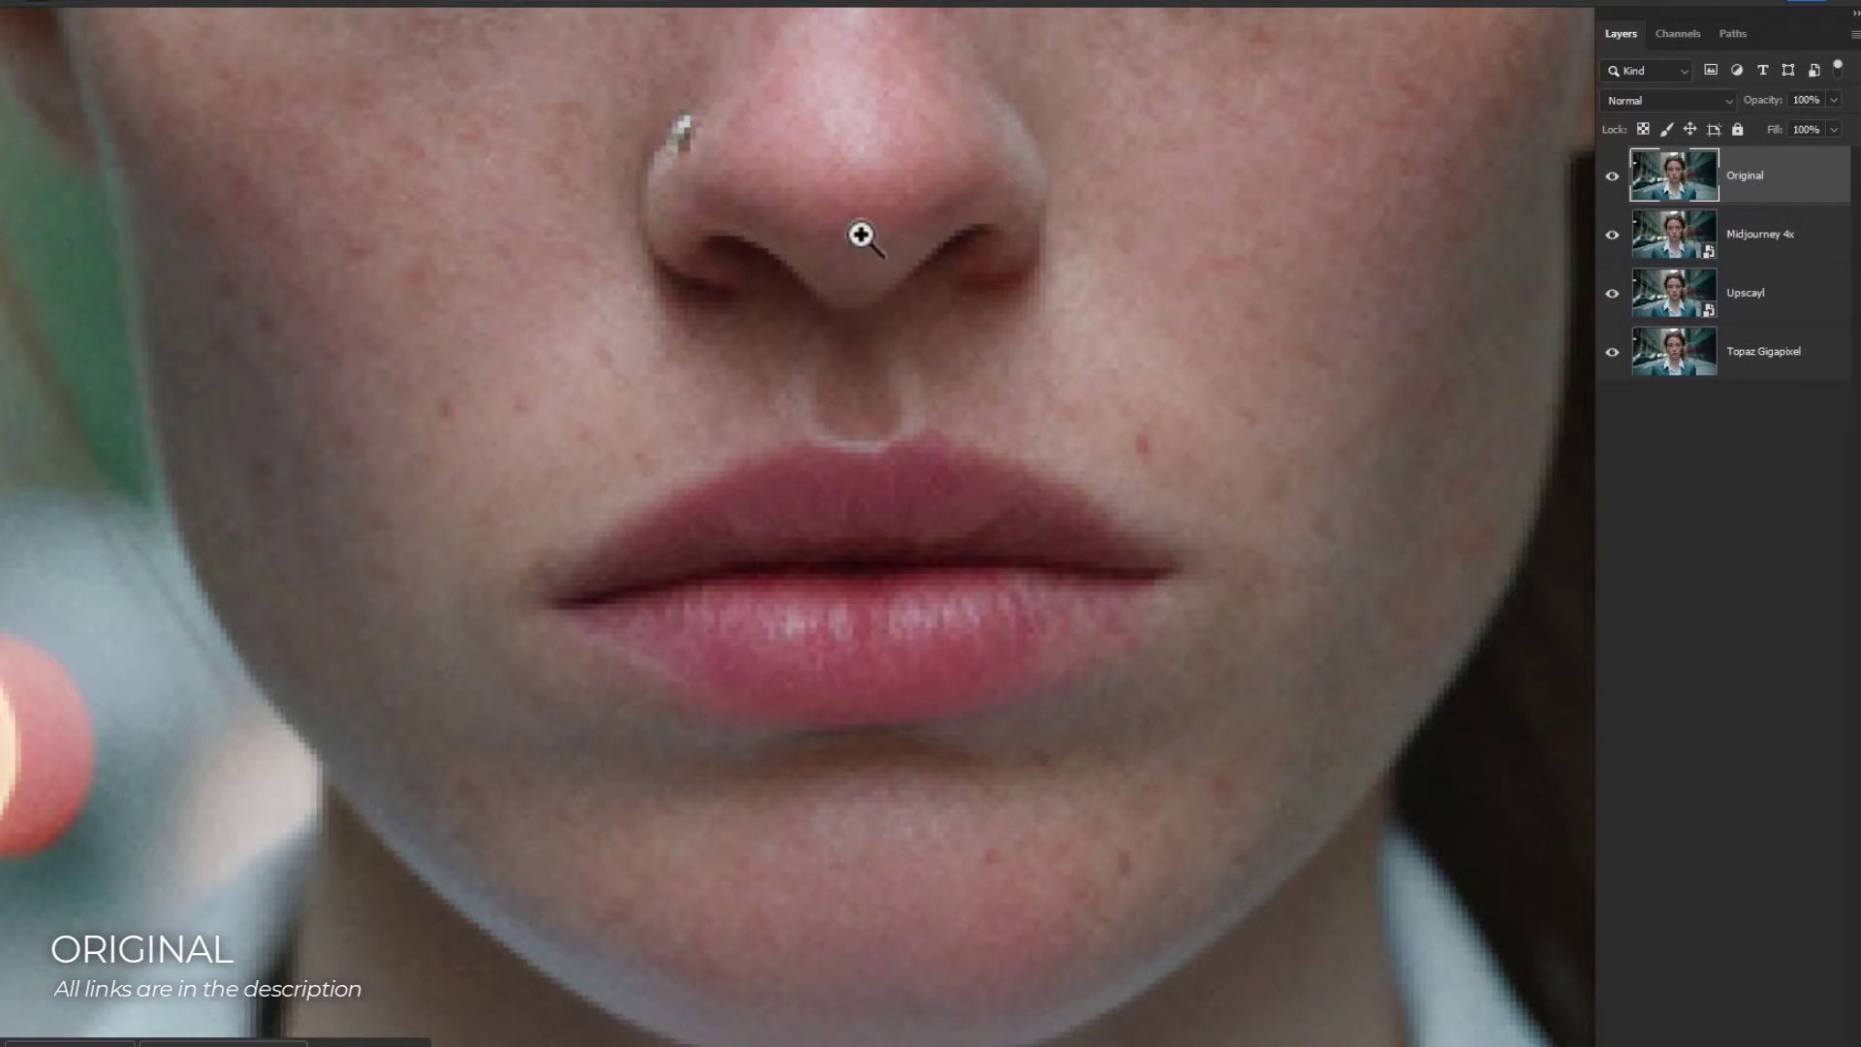
- Hide the Original, Midjourney 4x and Upscayl layers in turn to compare the nose and mouth detail
left_click(1612, 178)
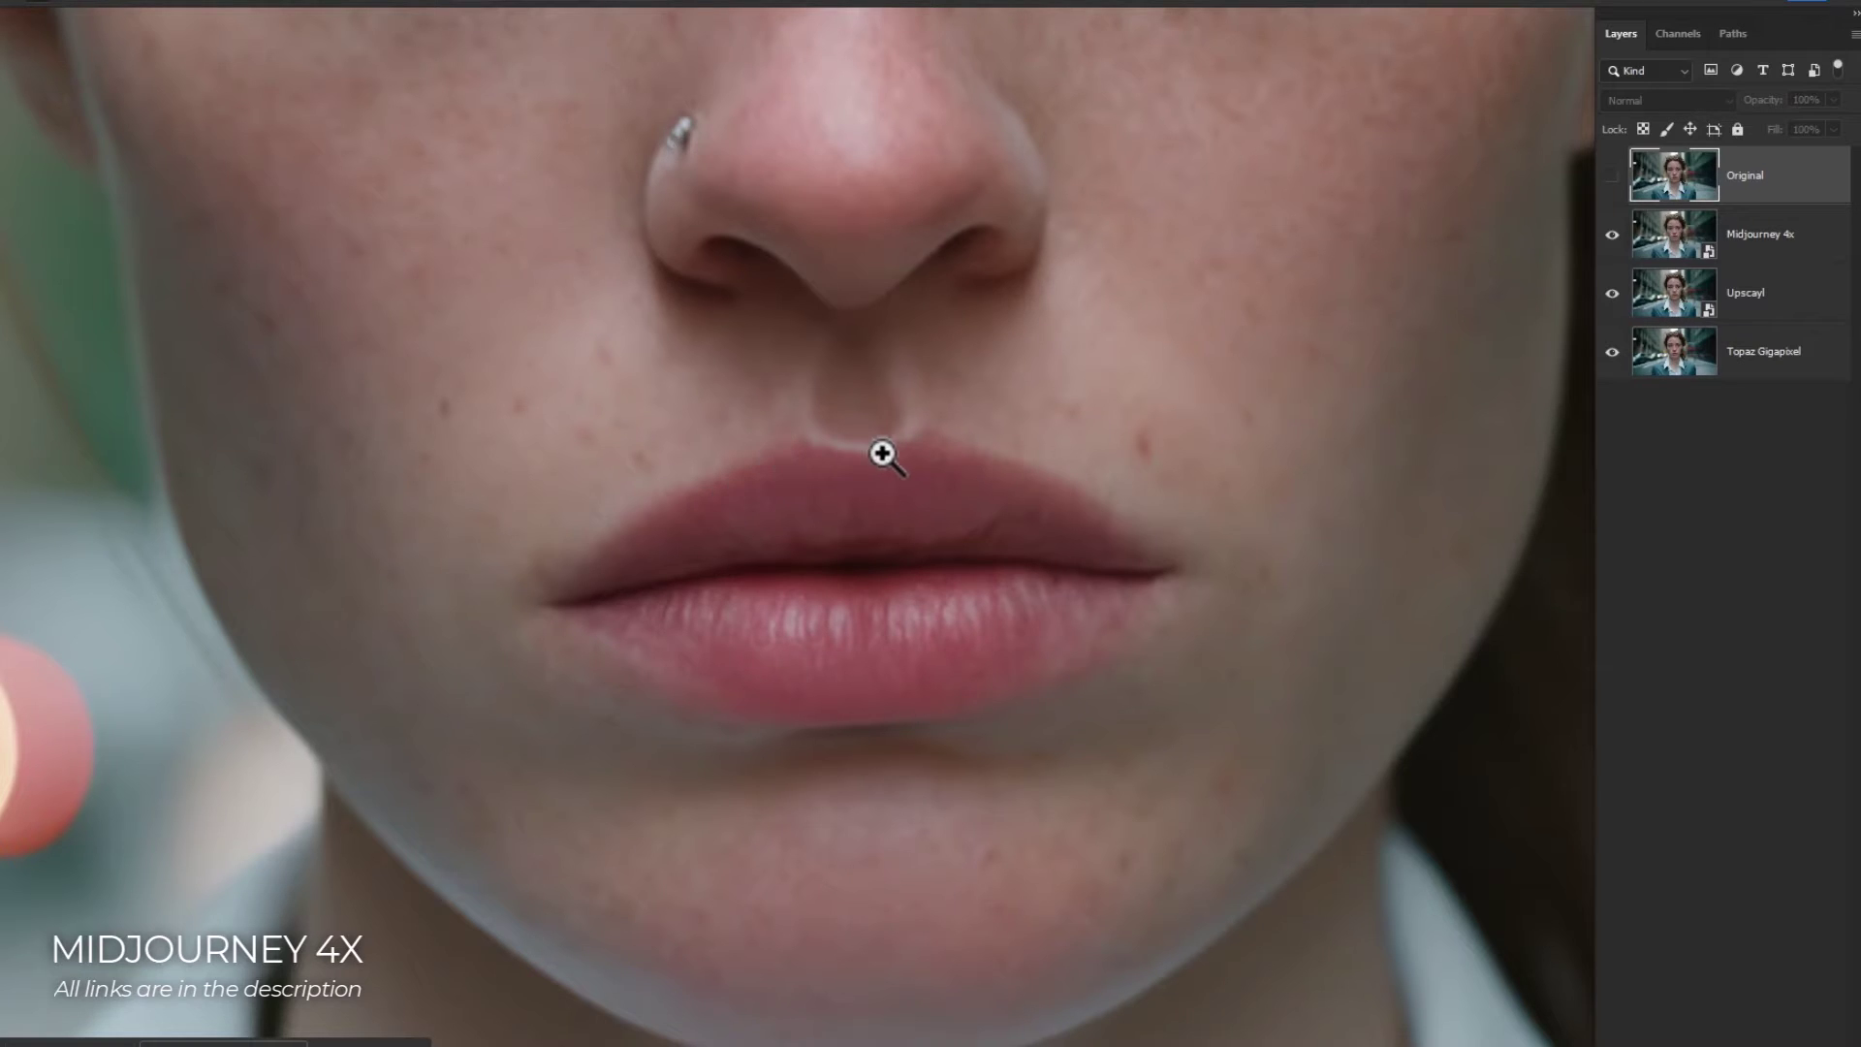
left_click(1611, 236)
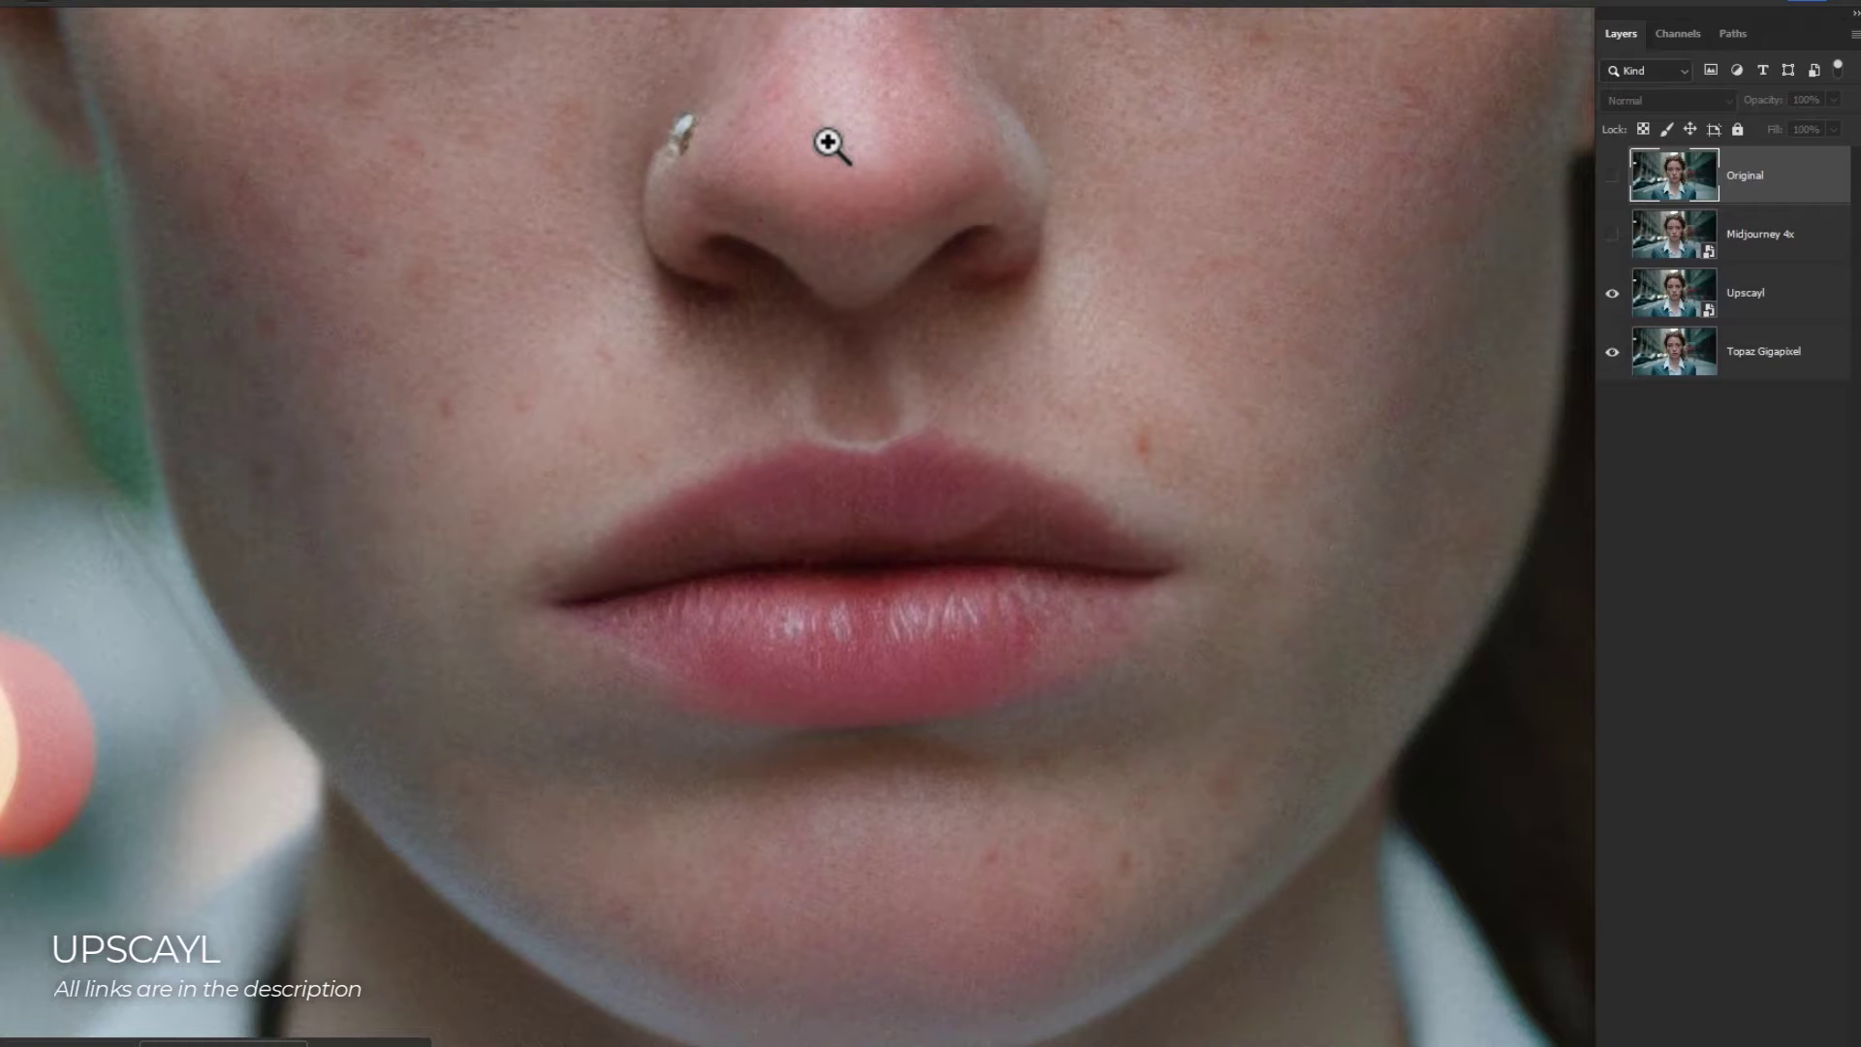
left_click(1612, 294)
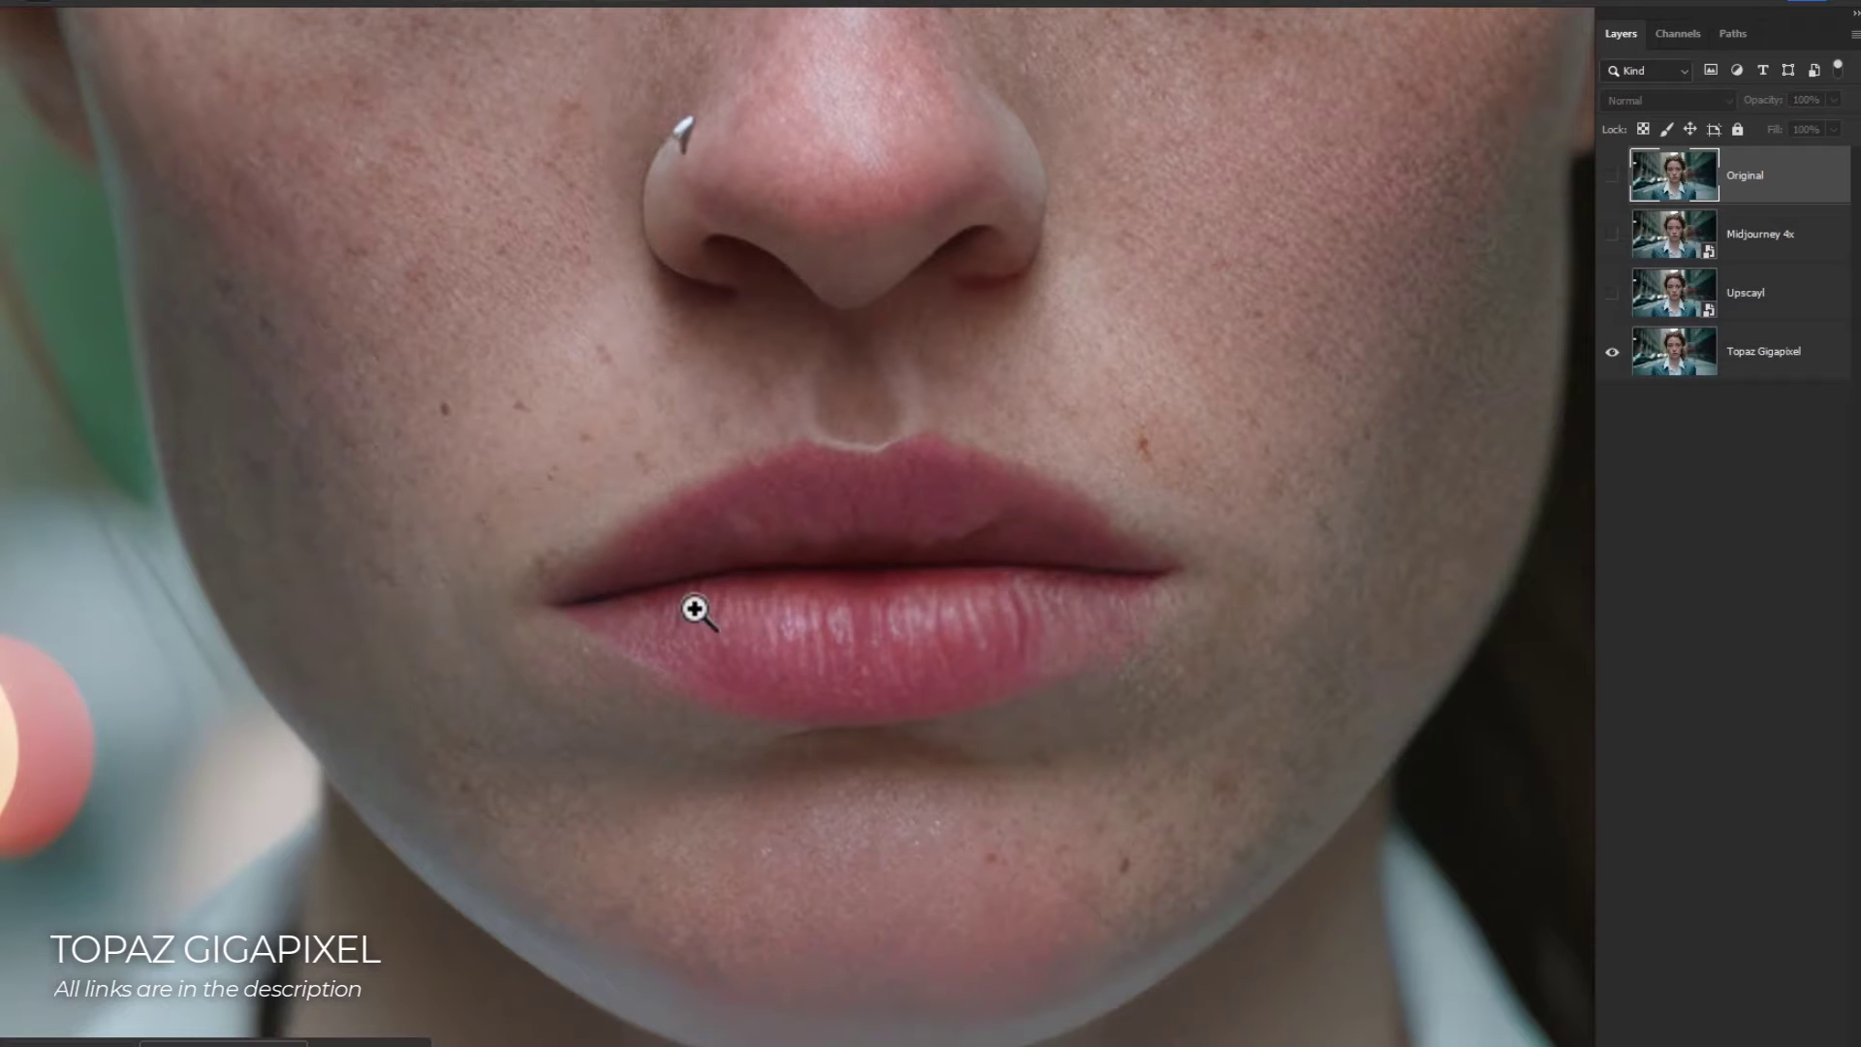
- View the whole face on the Topaz Gigapixel layer, and make the three hidden layers above it visible again
left_click(785, 524, "alt")
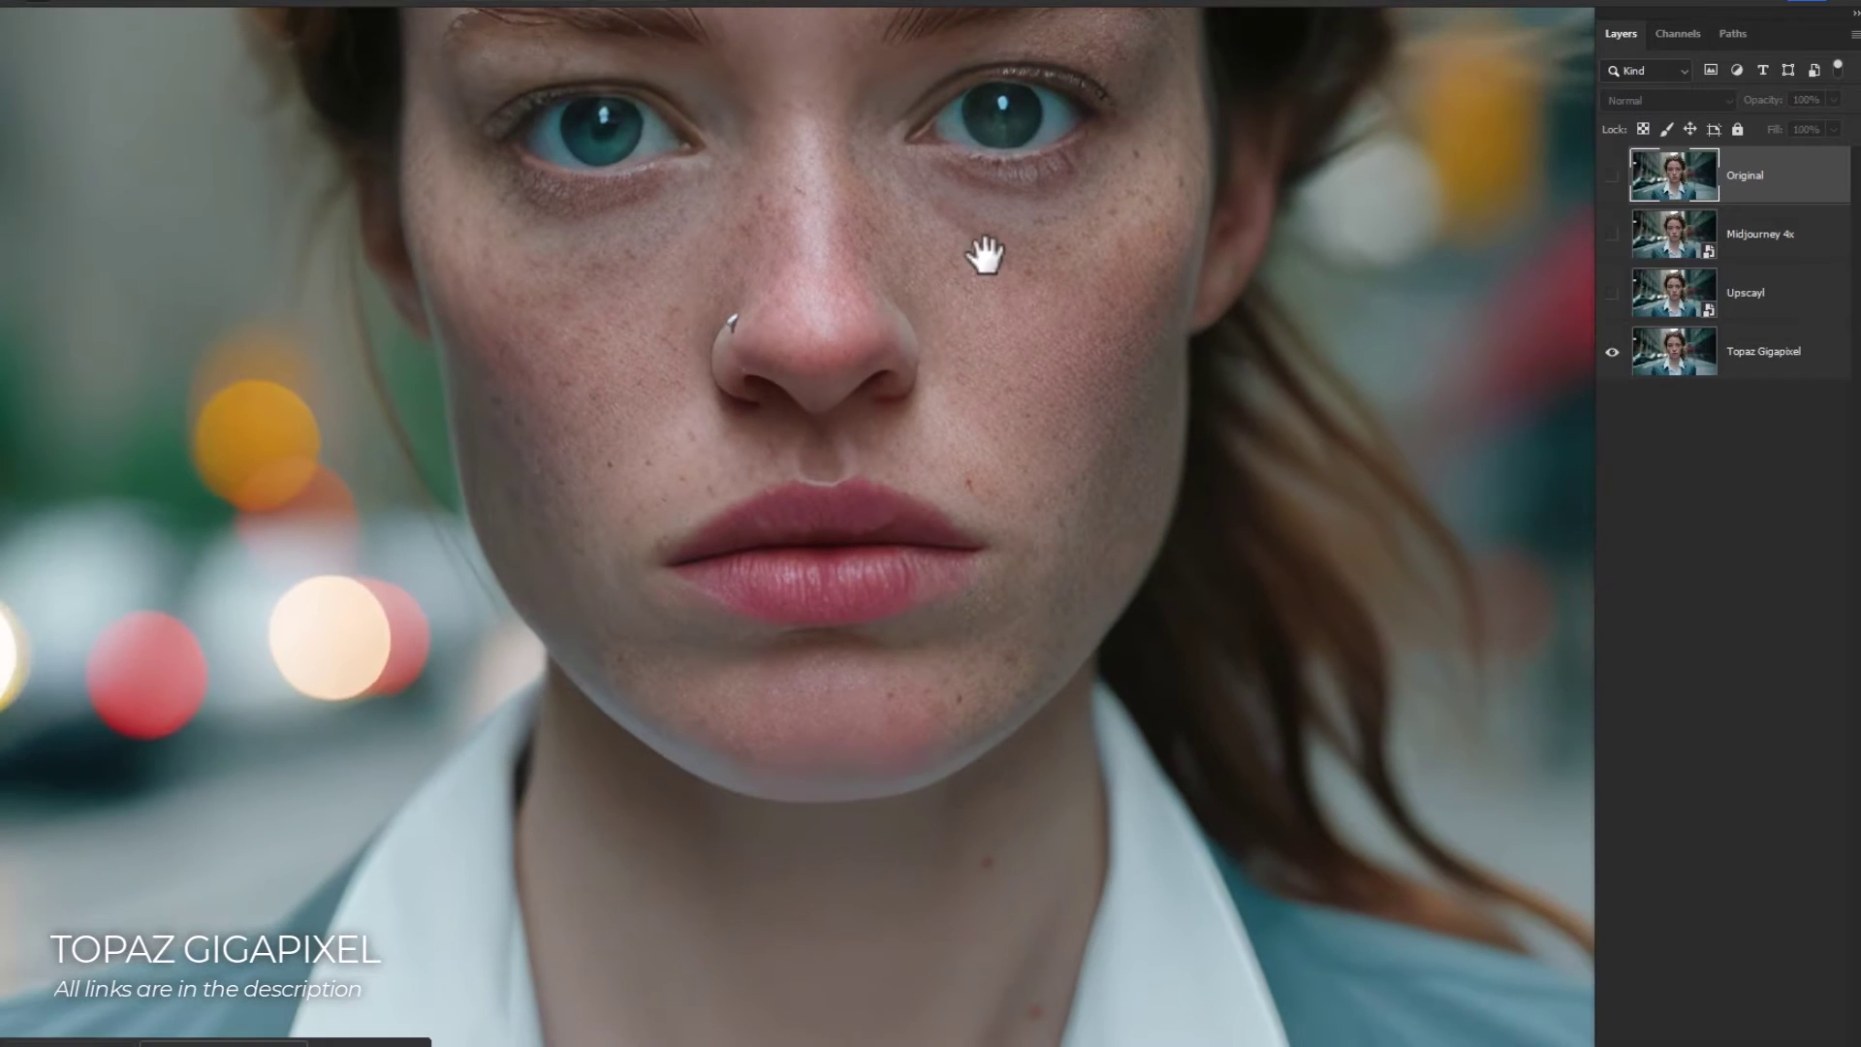
left_click_drag(985, 254, 786, 462)
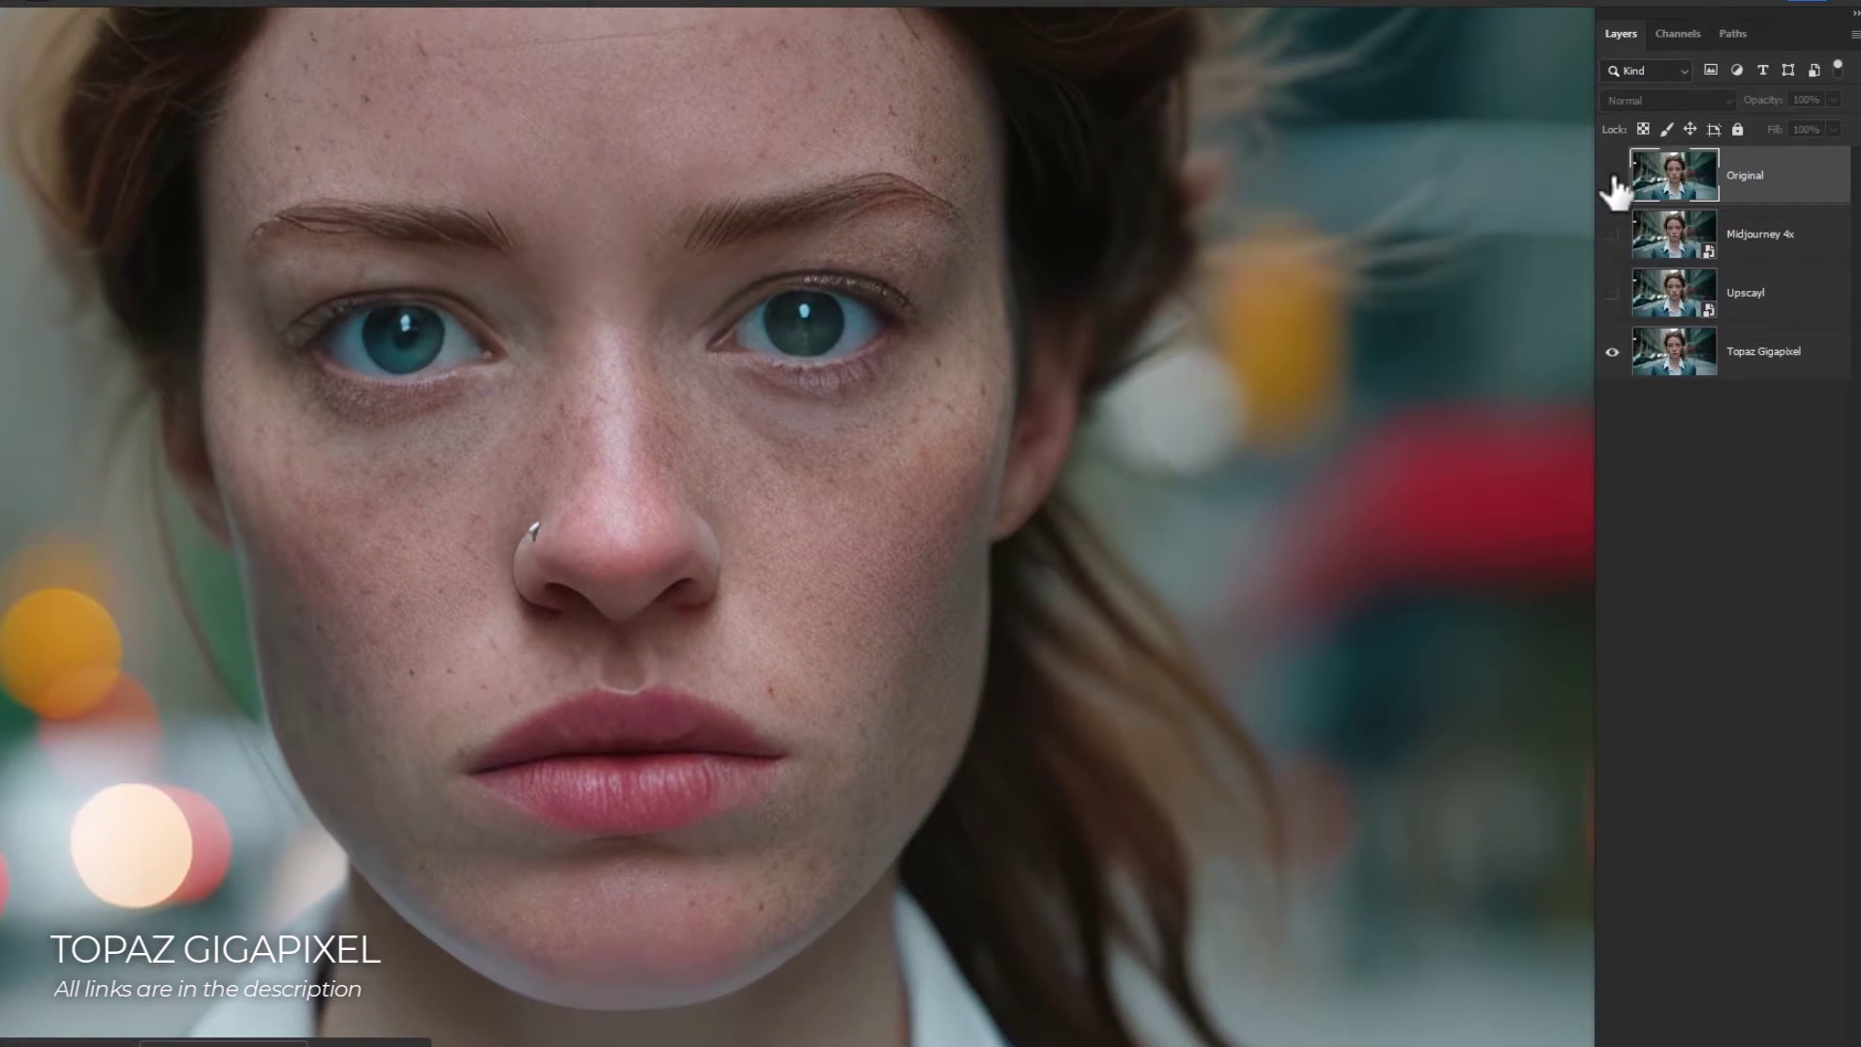
left_click_drag(1612, 175, 1612, 349)
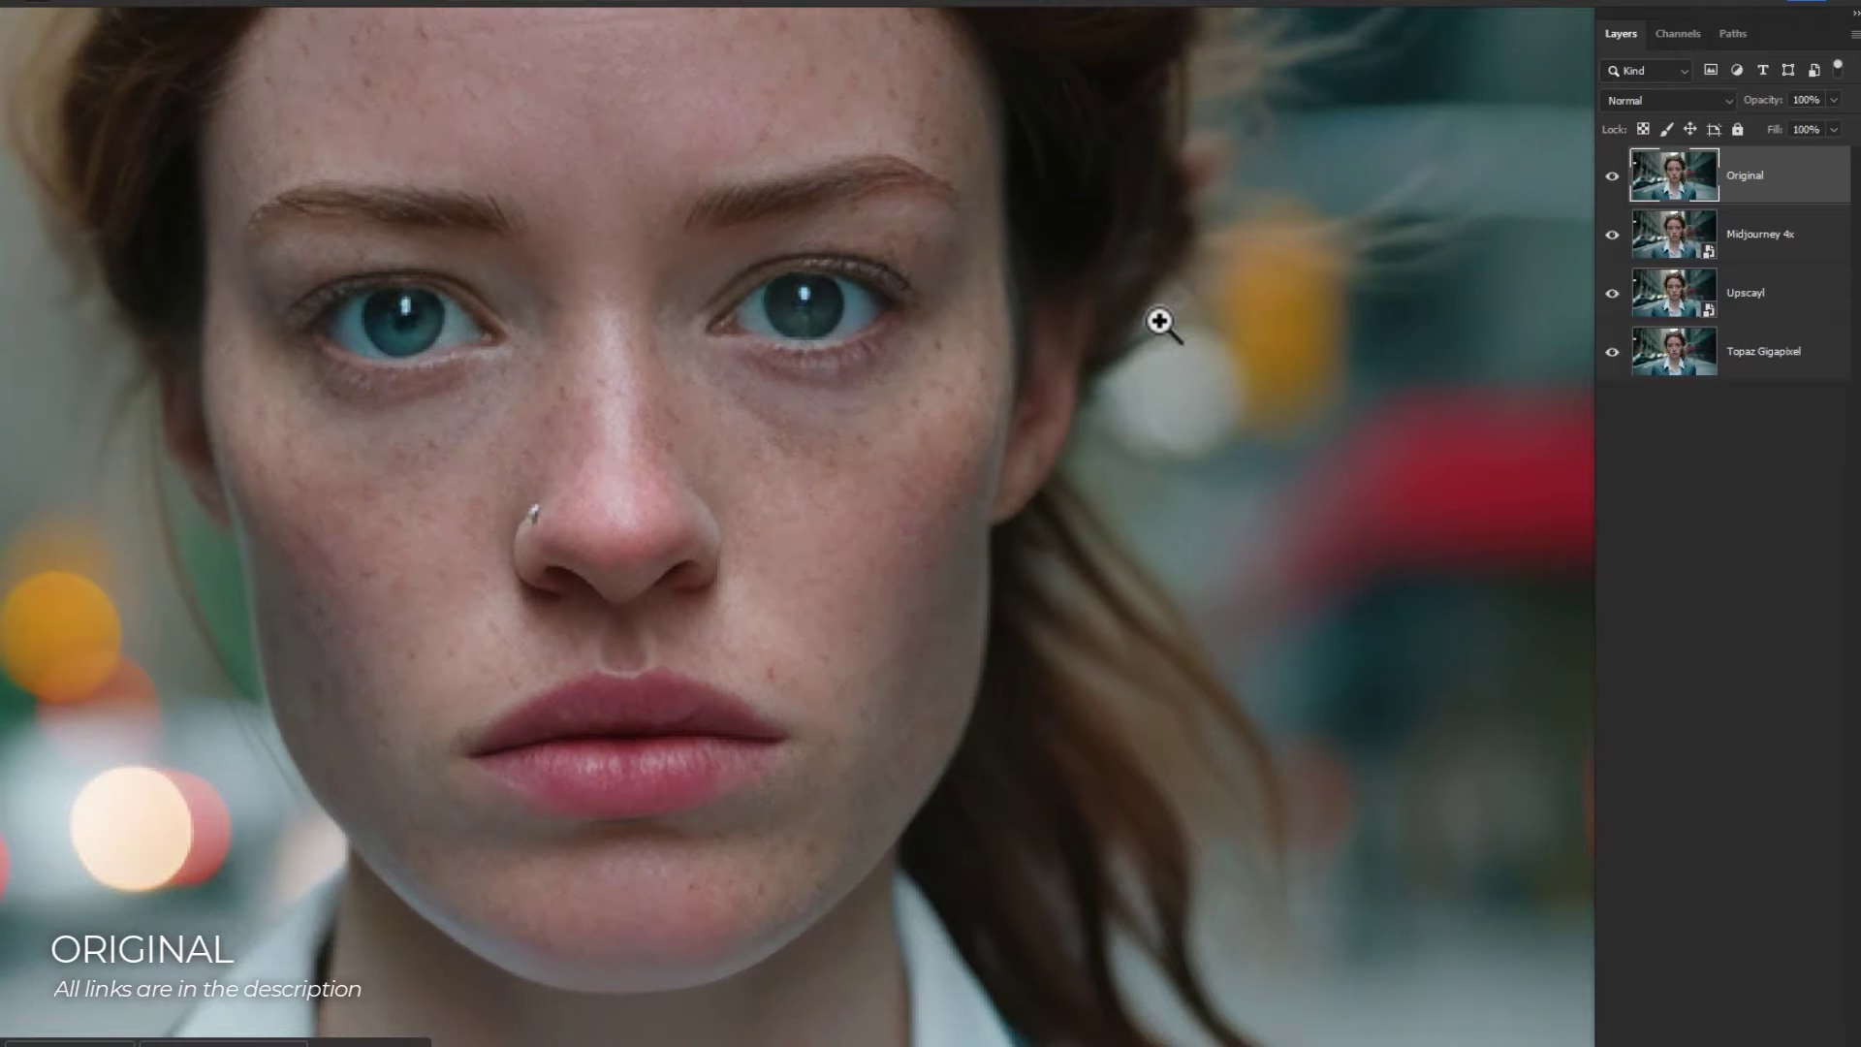
- Compare the versions of the whole face by hiding the Original, Midjourney 4x and Upscayl layers in sequence
scroll(1160, 322, "down", 1)
left_click(1611, 176)
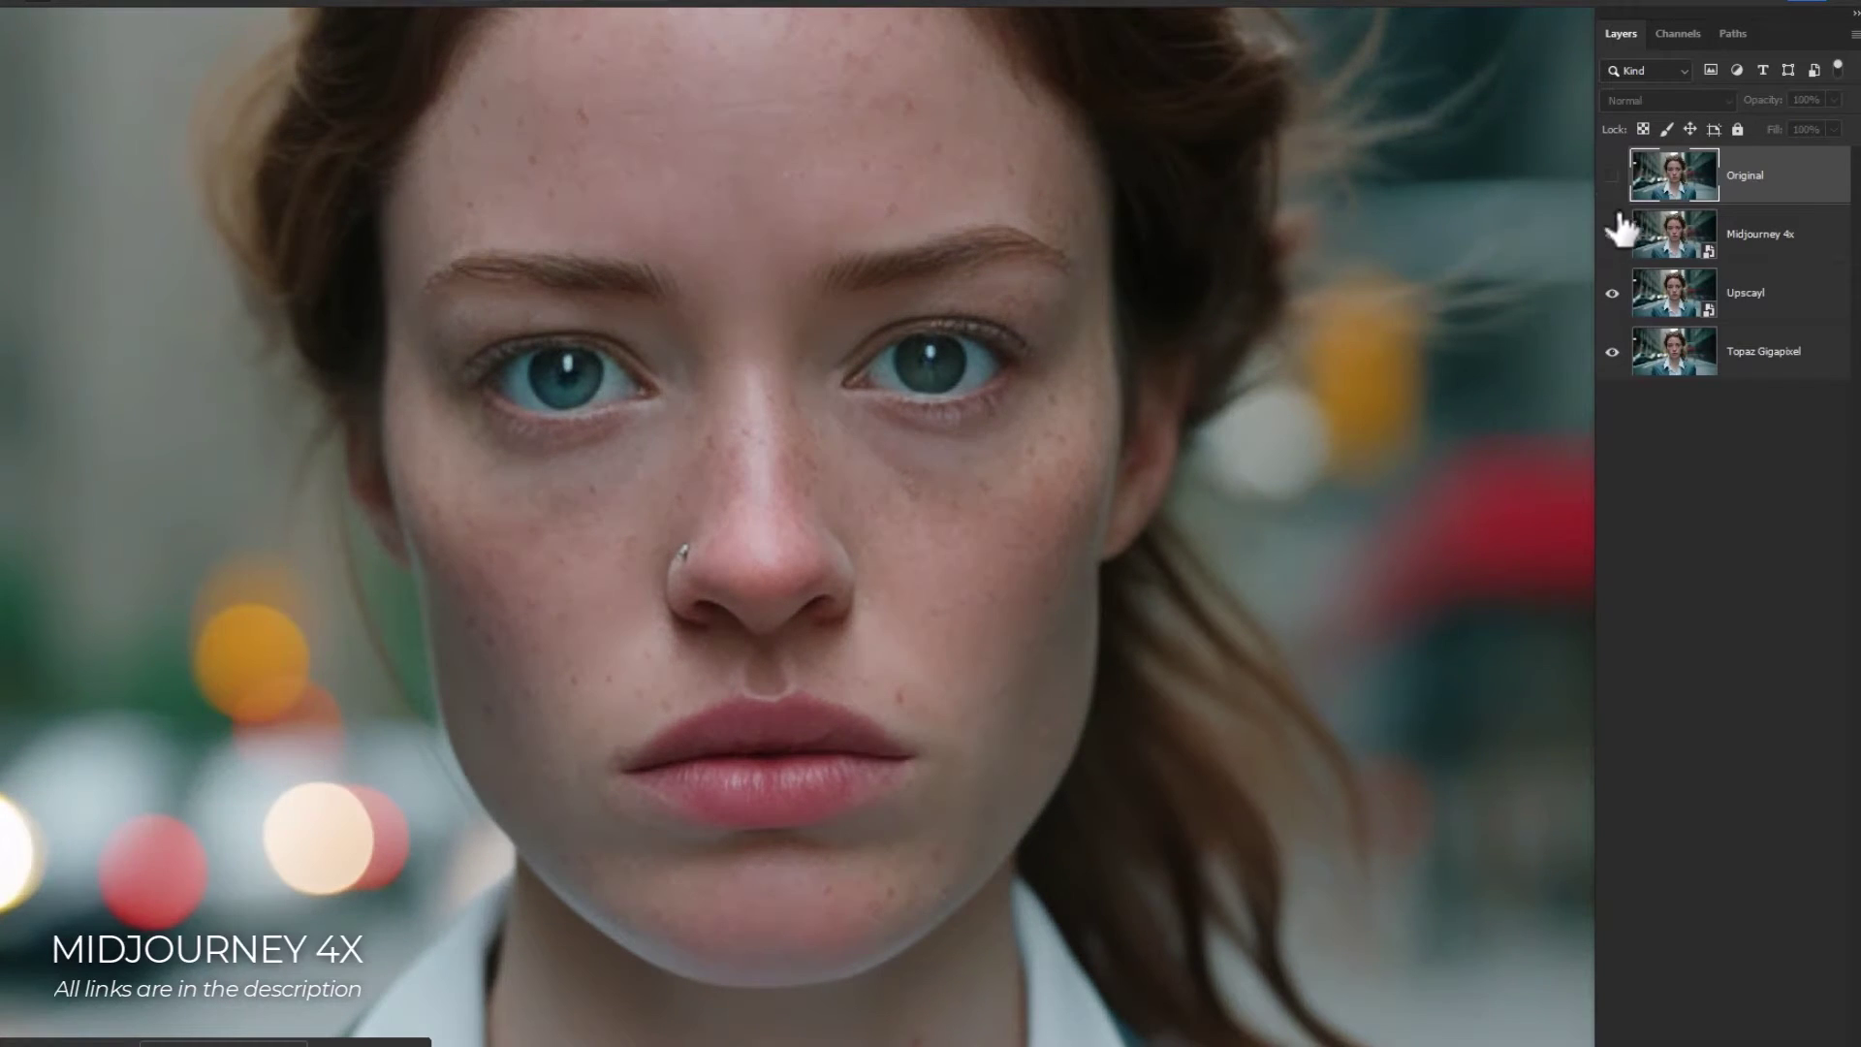
left_click(1611, 234)
left_click(1612, 293)
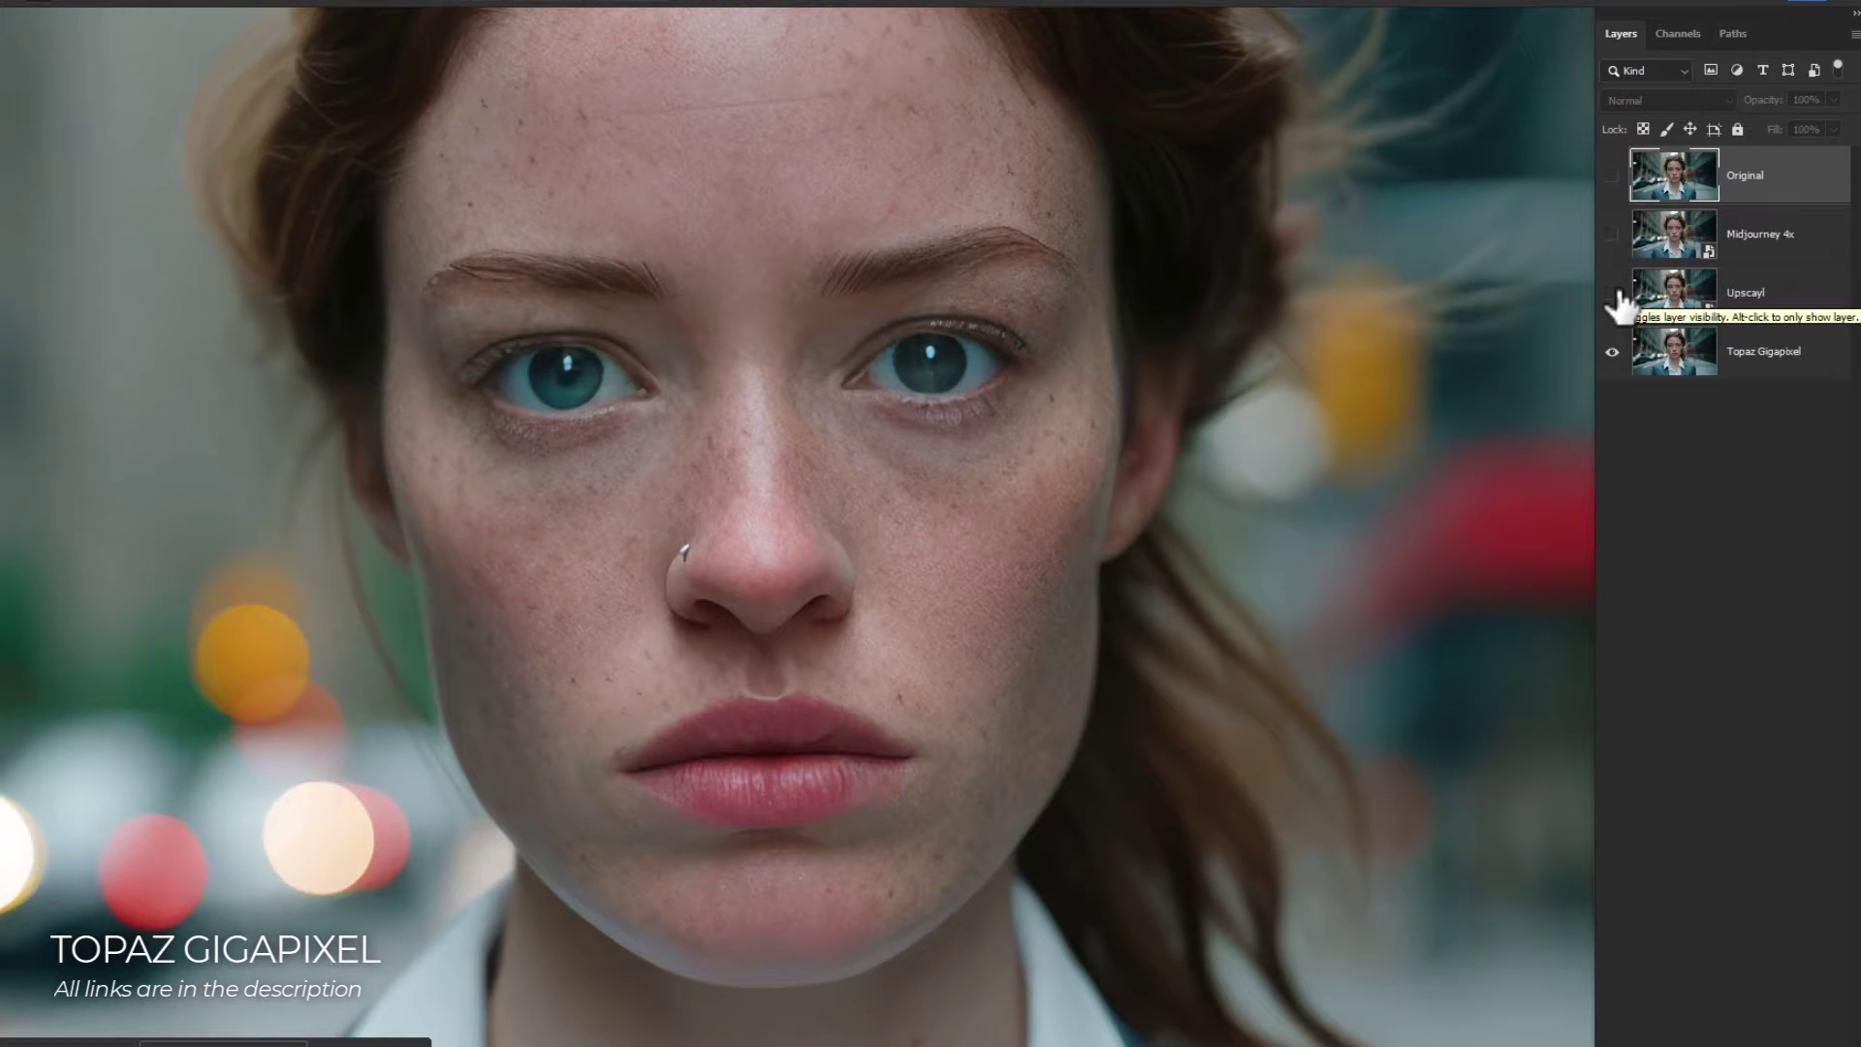
- Toggle the Upscayl layer's visibility repeatedly to compare it with the Topaz Gigapixel version
left_click(1613, 294)
left_click(1613, 294)
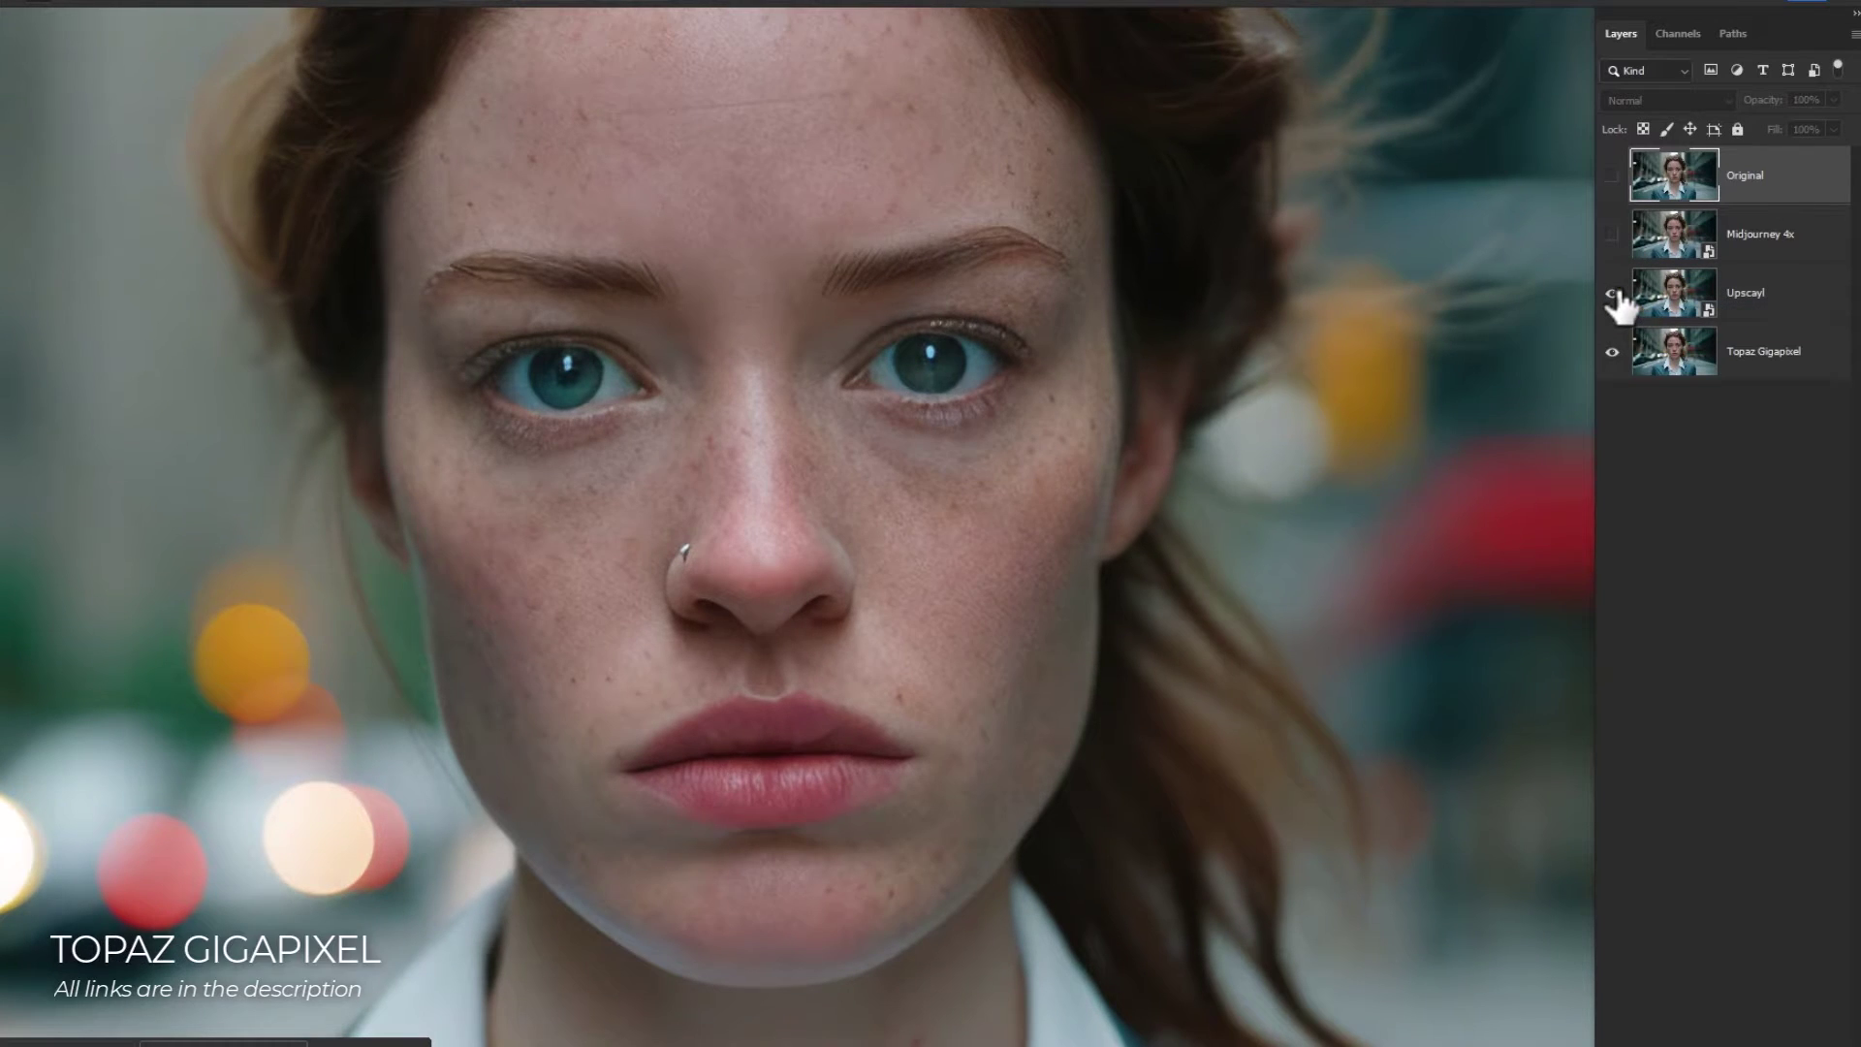
left_click(1613, 294)
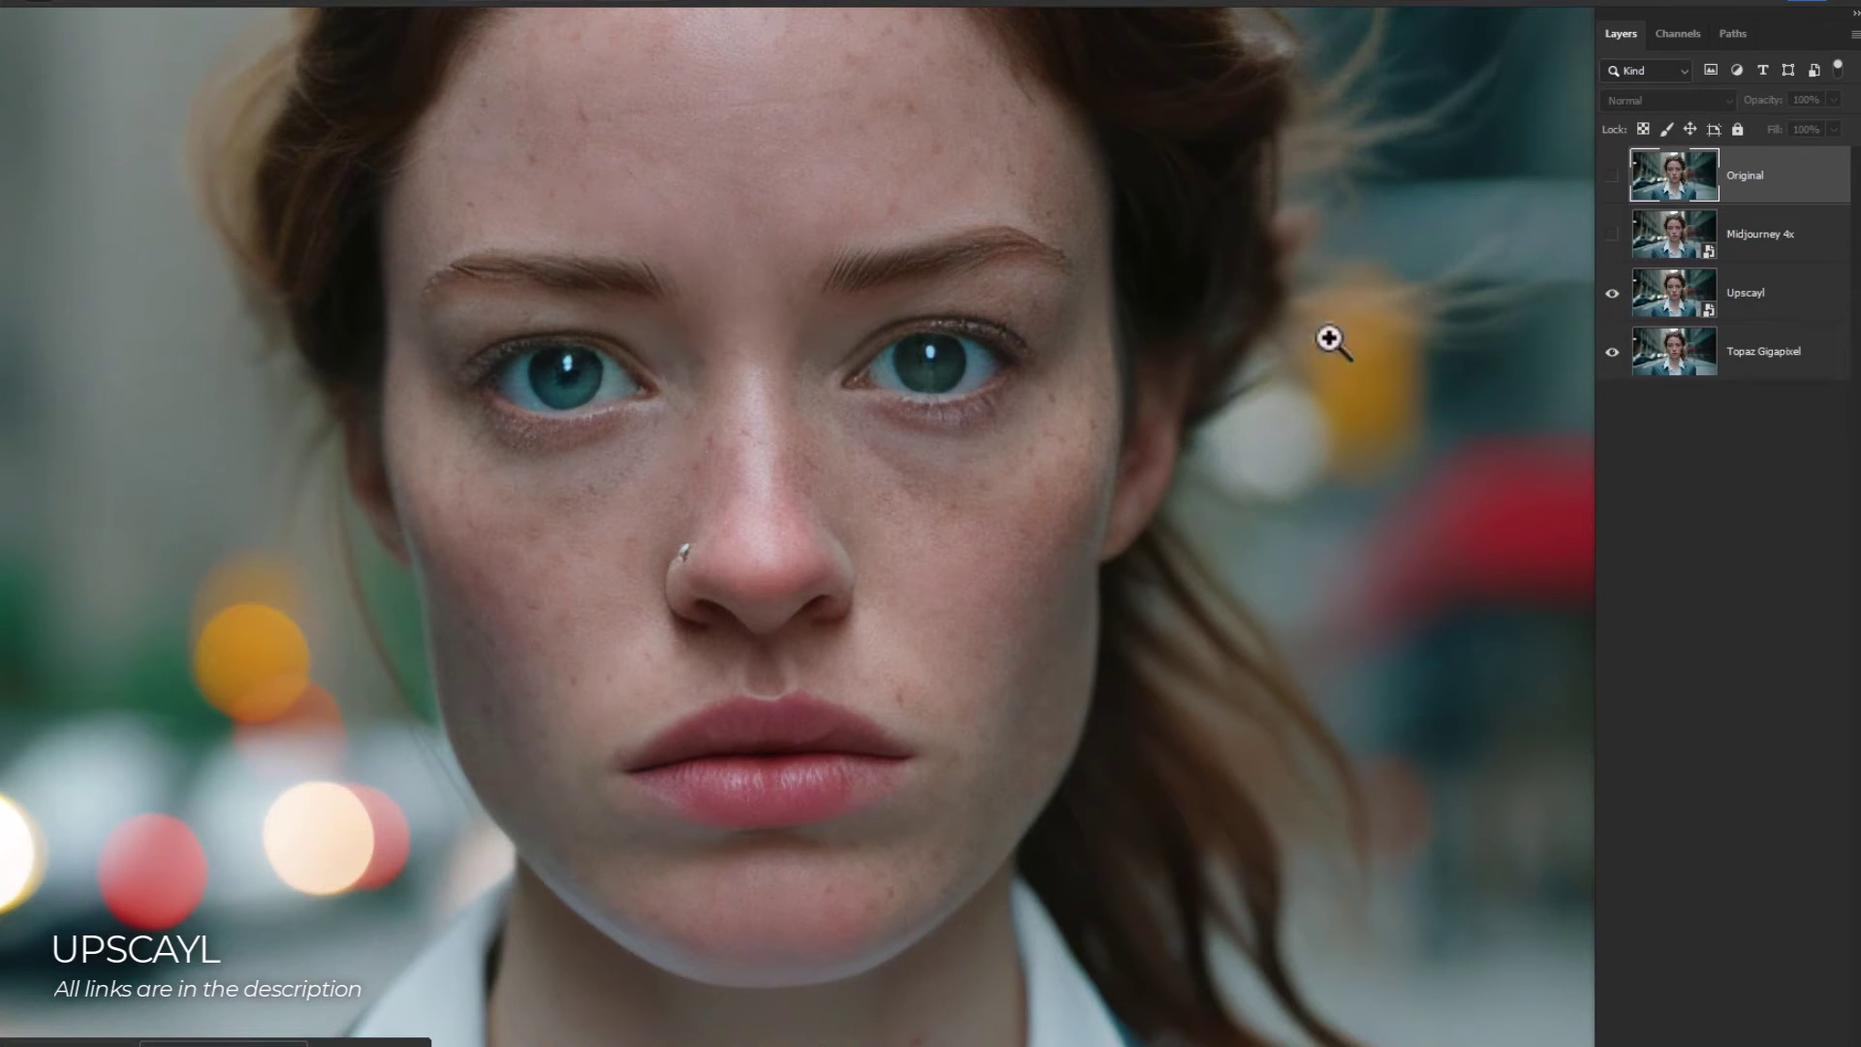
left_click(1612, 294)
- Show the Midjourney 4x layer and toggle the Original layer over it to compare the two versions
left_click(1613, 236)
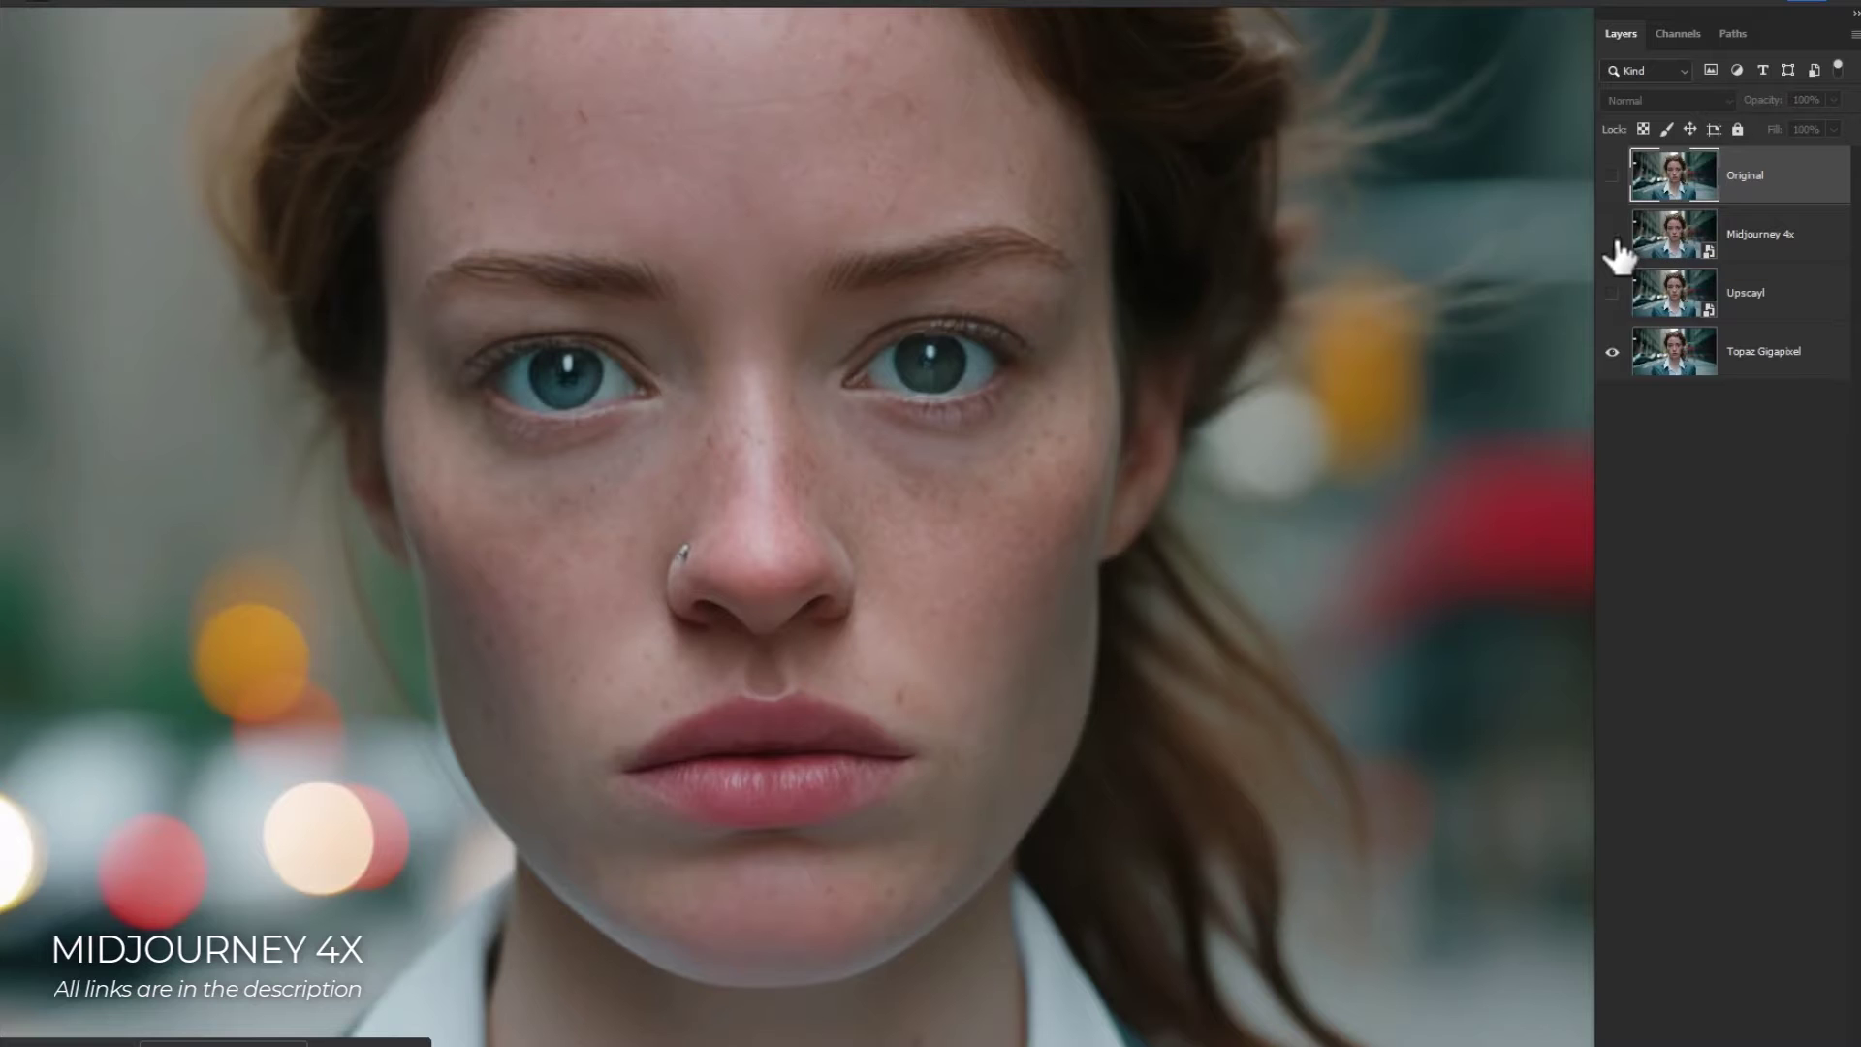
left_click(1612, 235)
left_click(1613, 176)
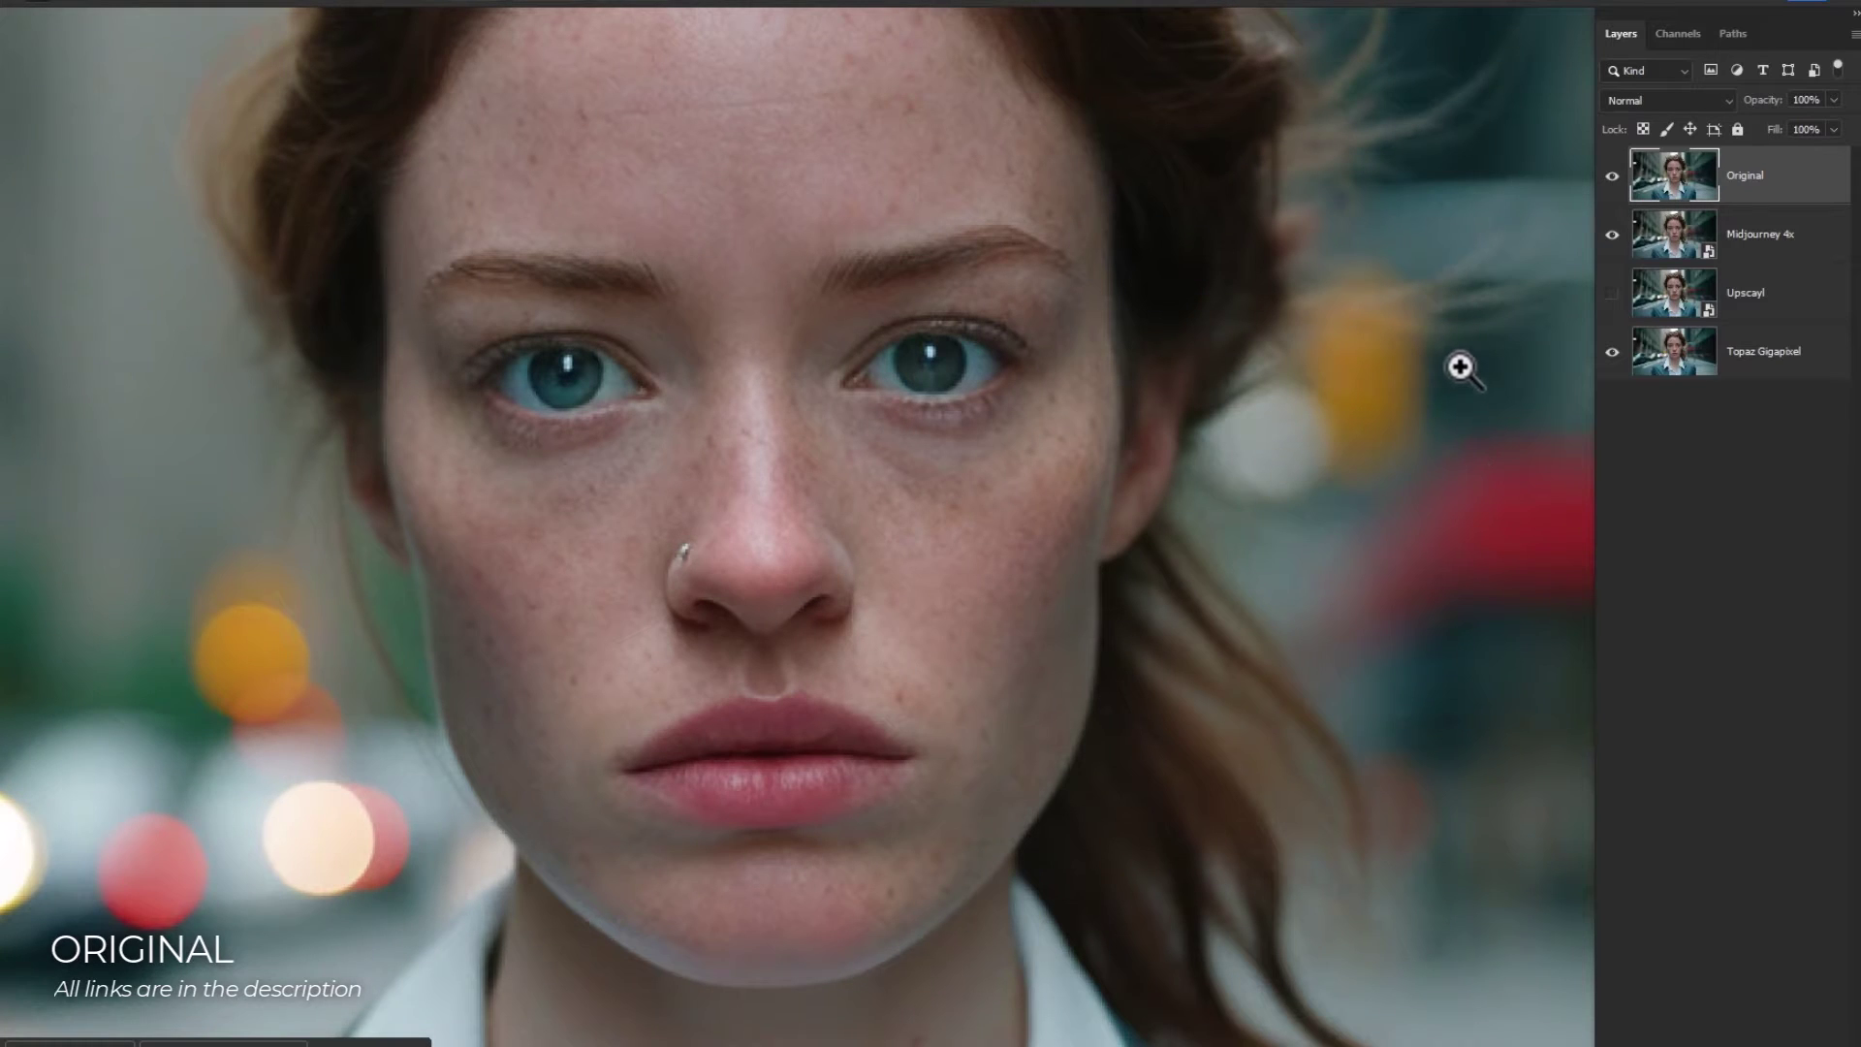
left_click(1612, 178)
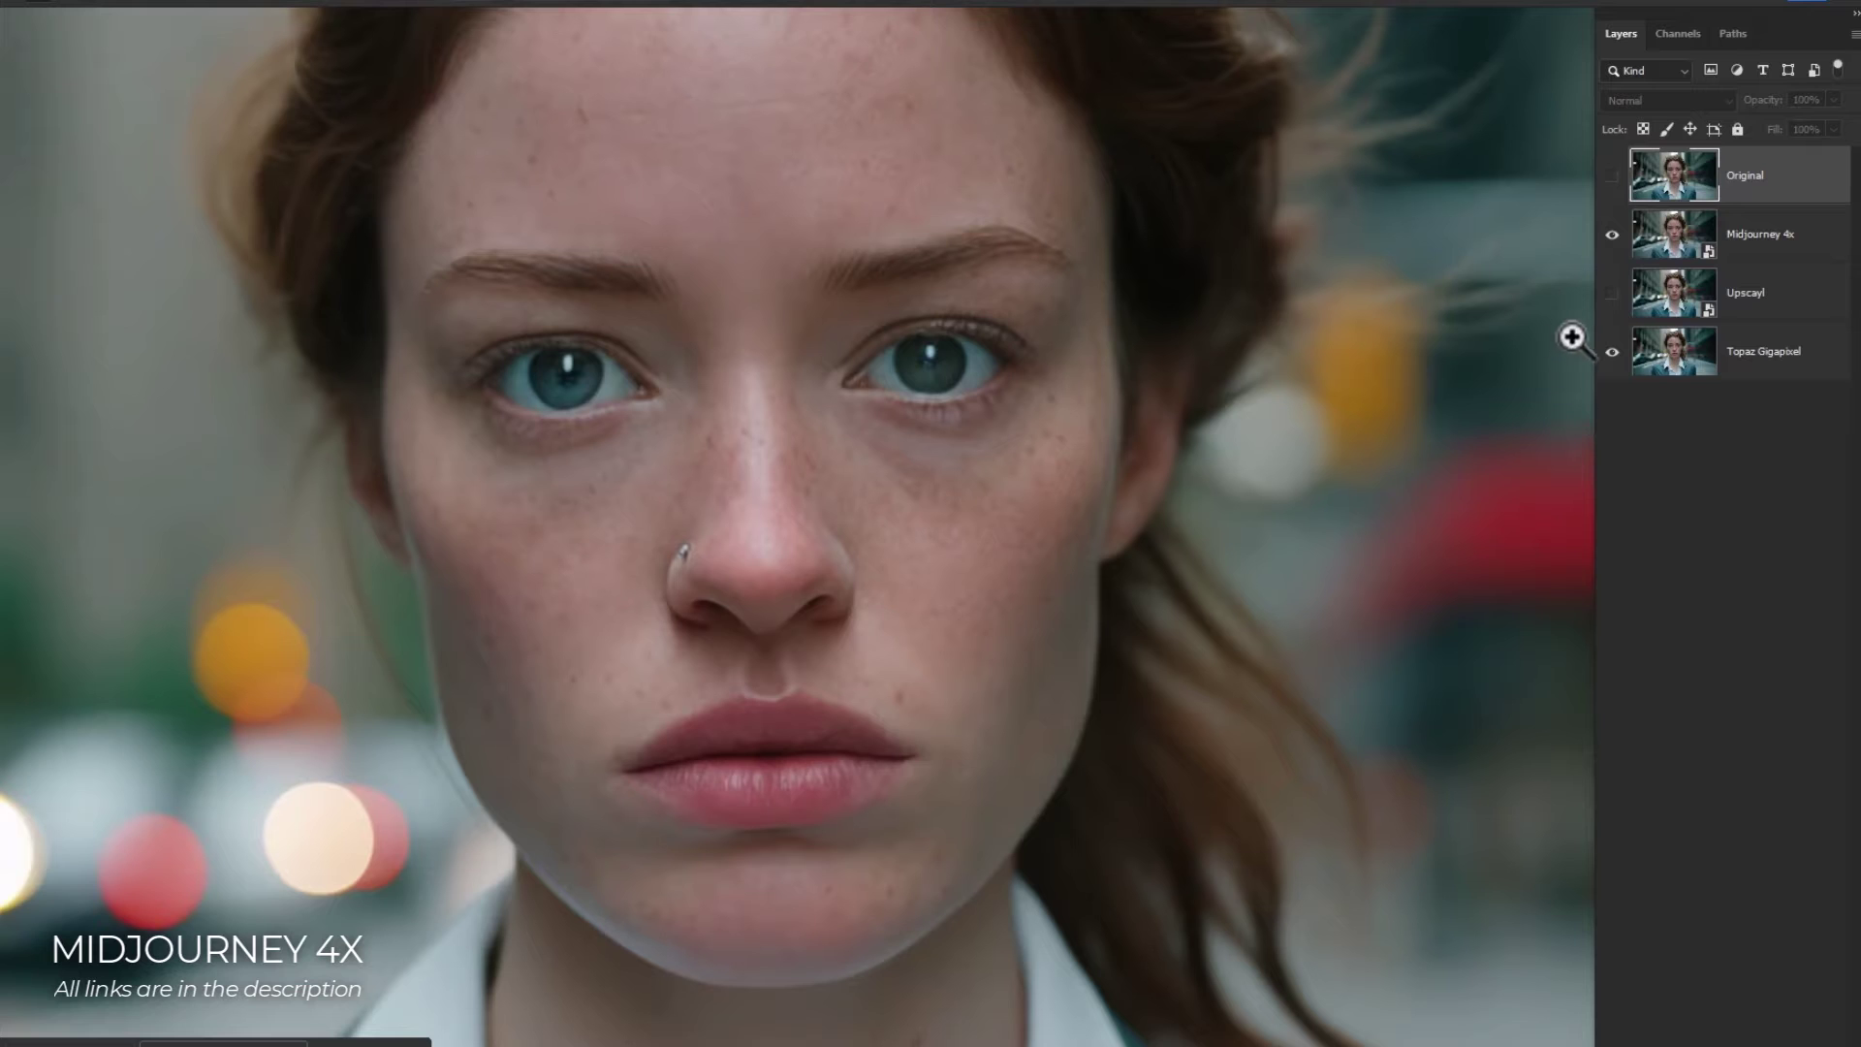
left_click(1613, 179)
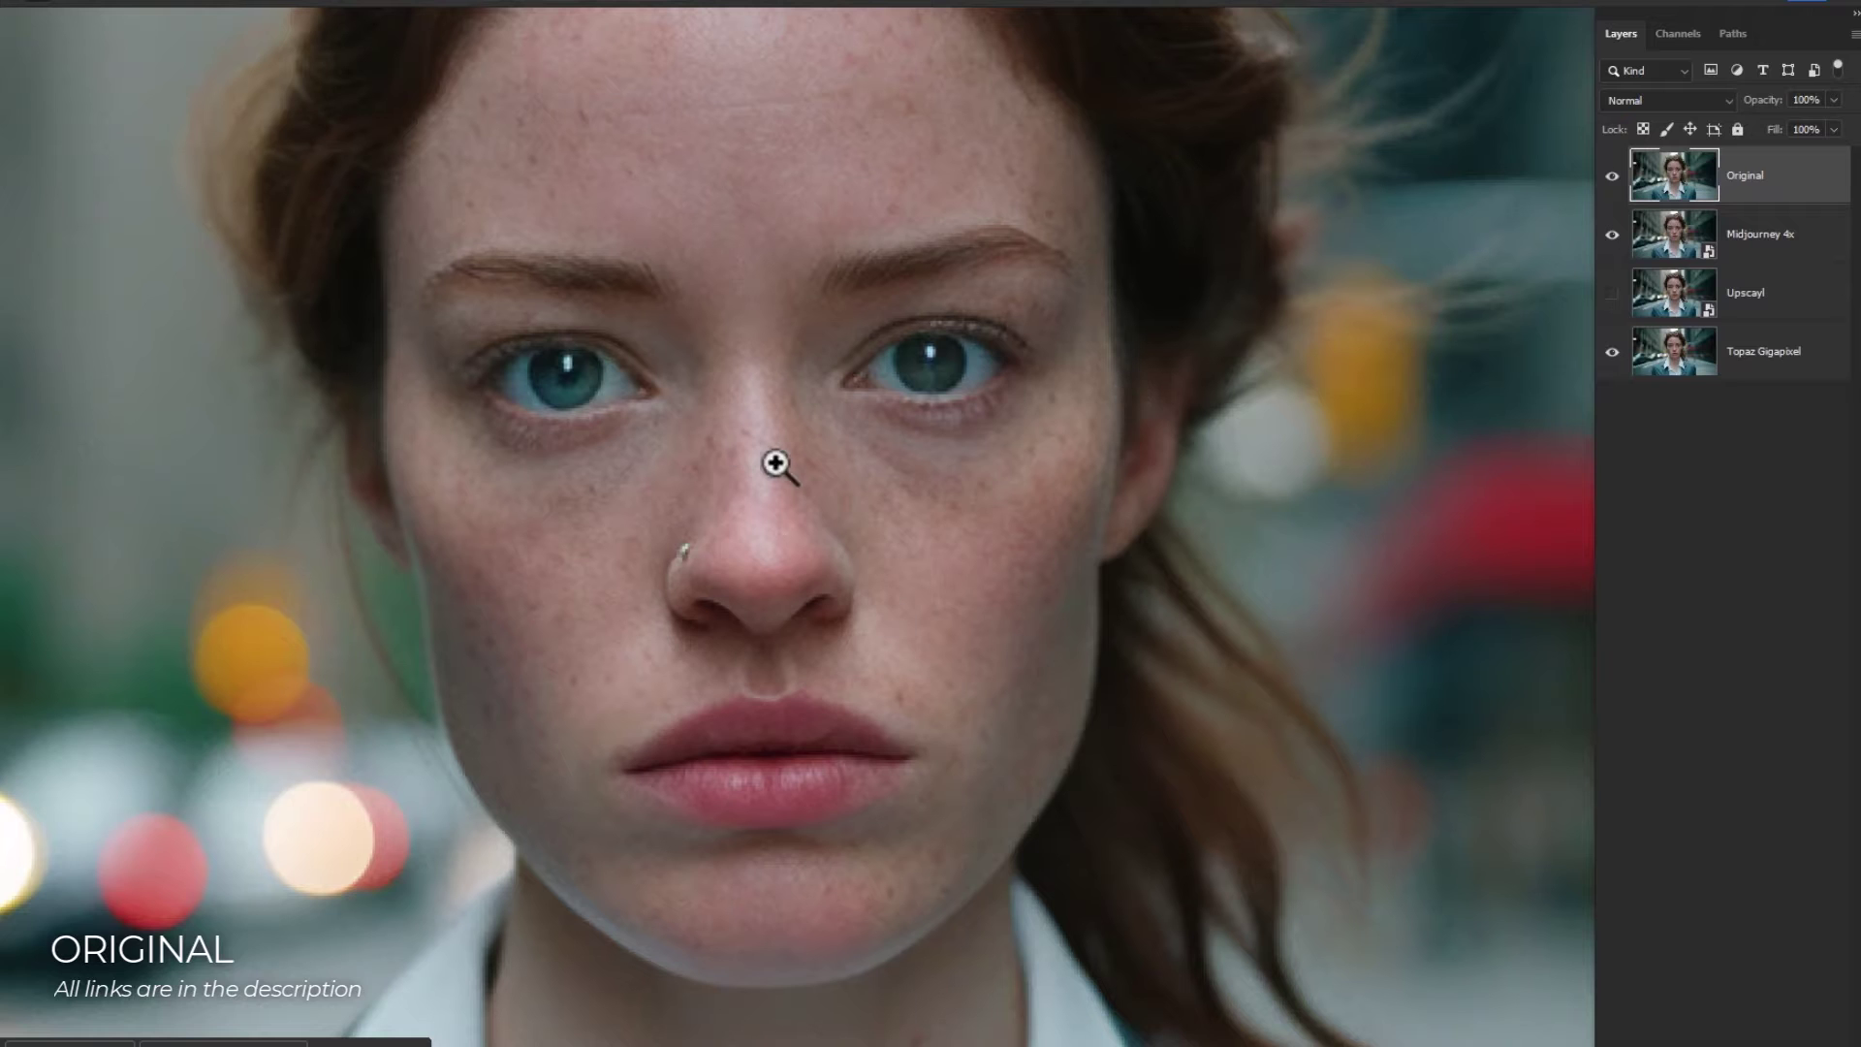
- Show Upscayl, then hide Original, Midjourney 4x and finally Upscayl to compare closer views of the face
left_click(675, 582)
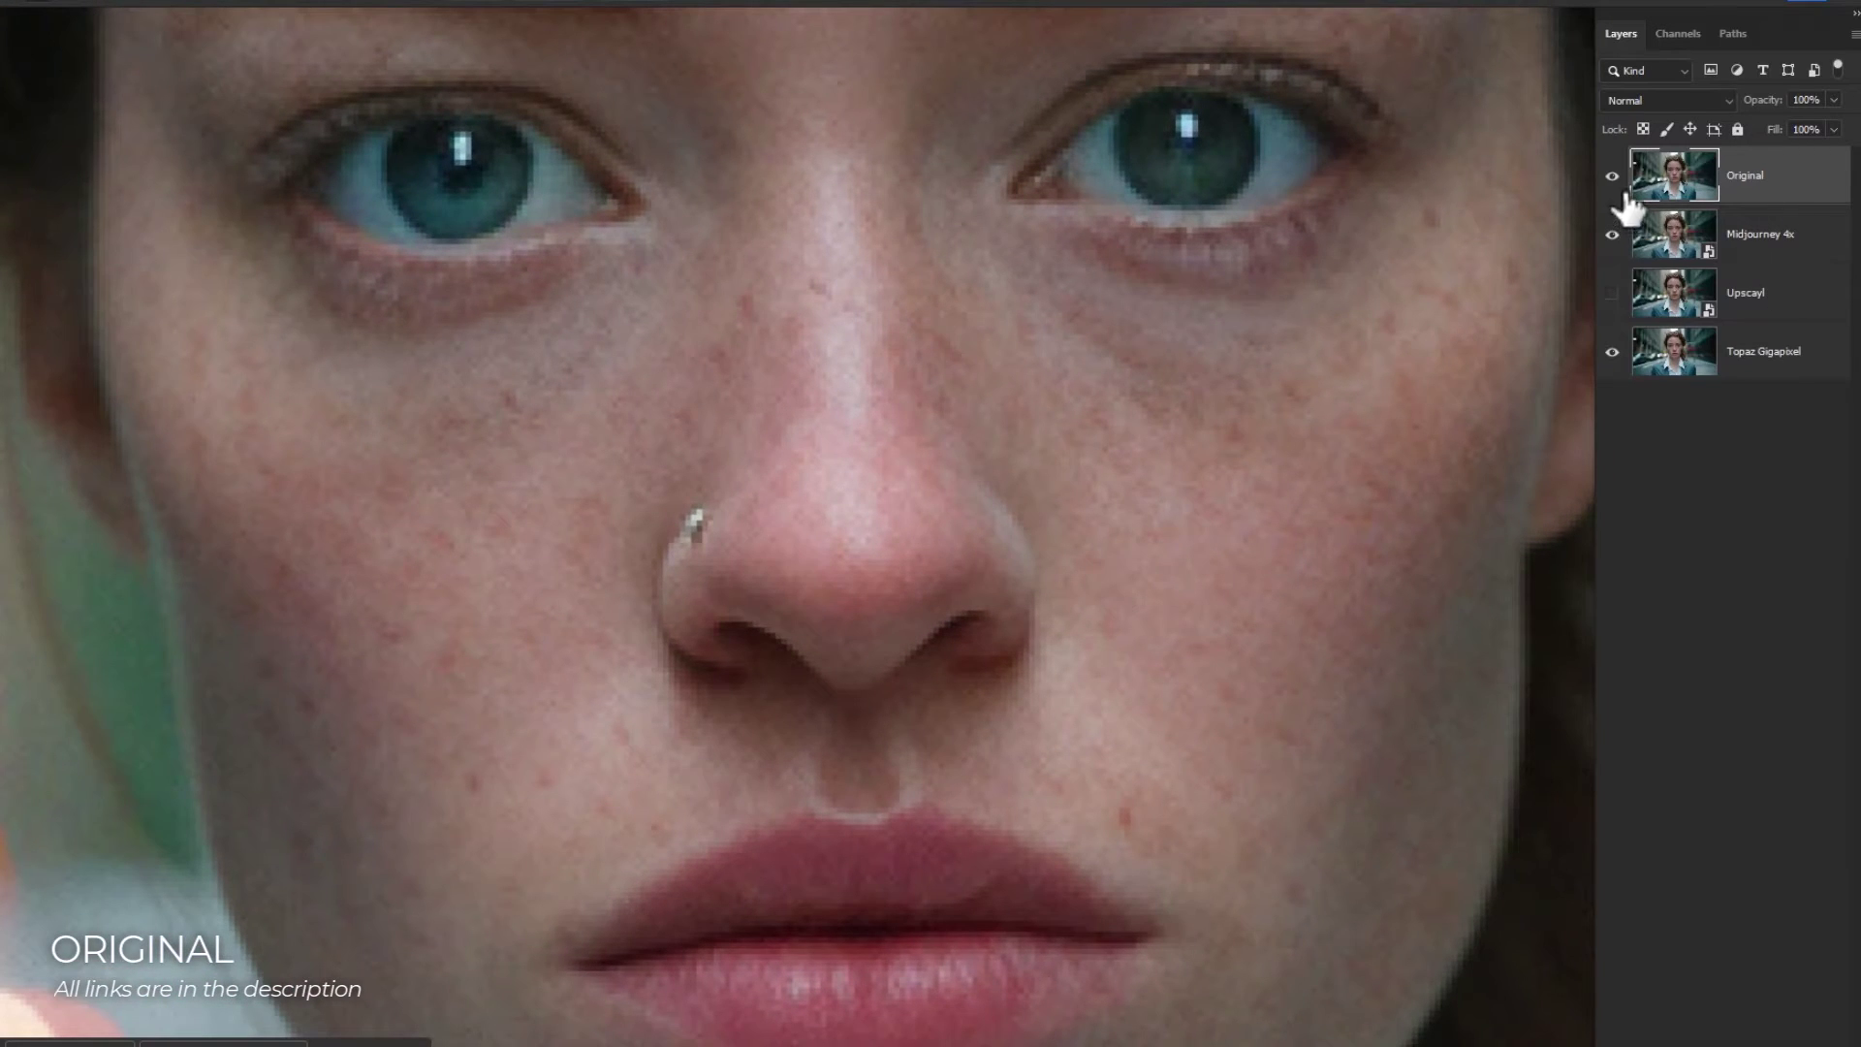
left_click(1612, 293)
left_click(1612, 176)
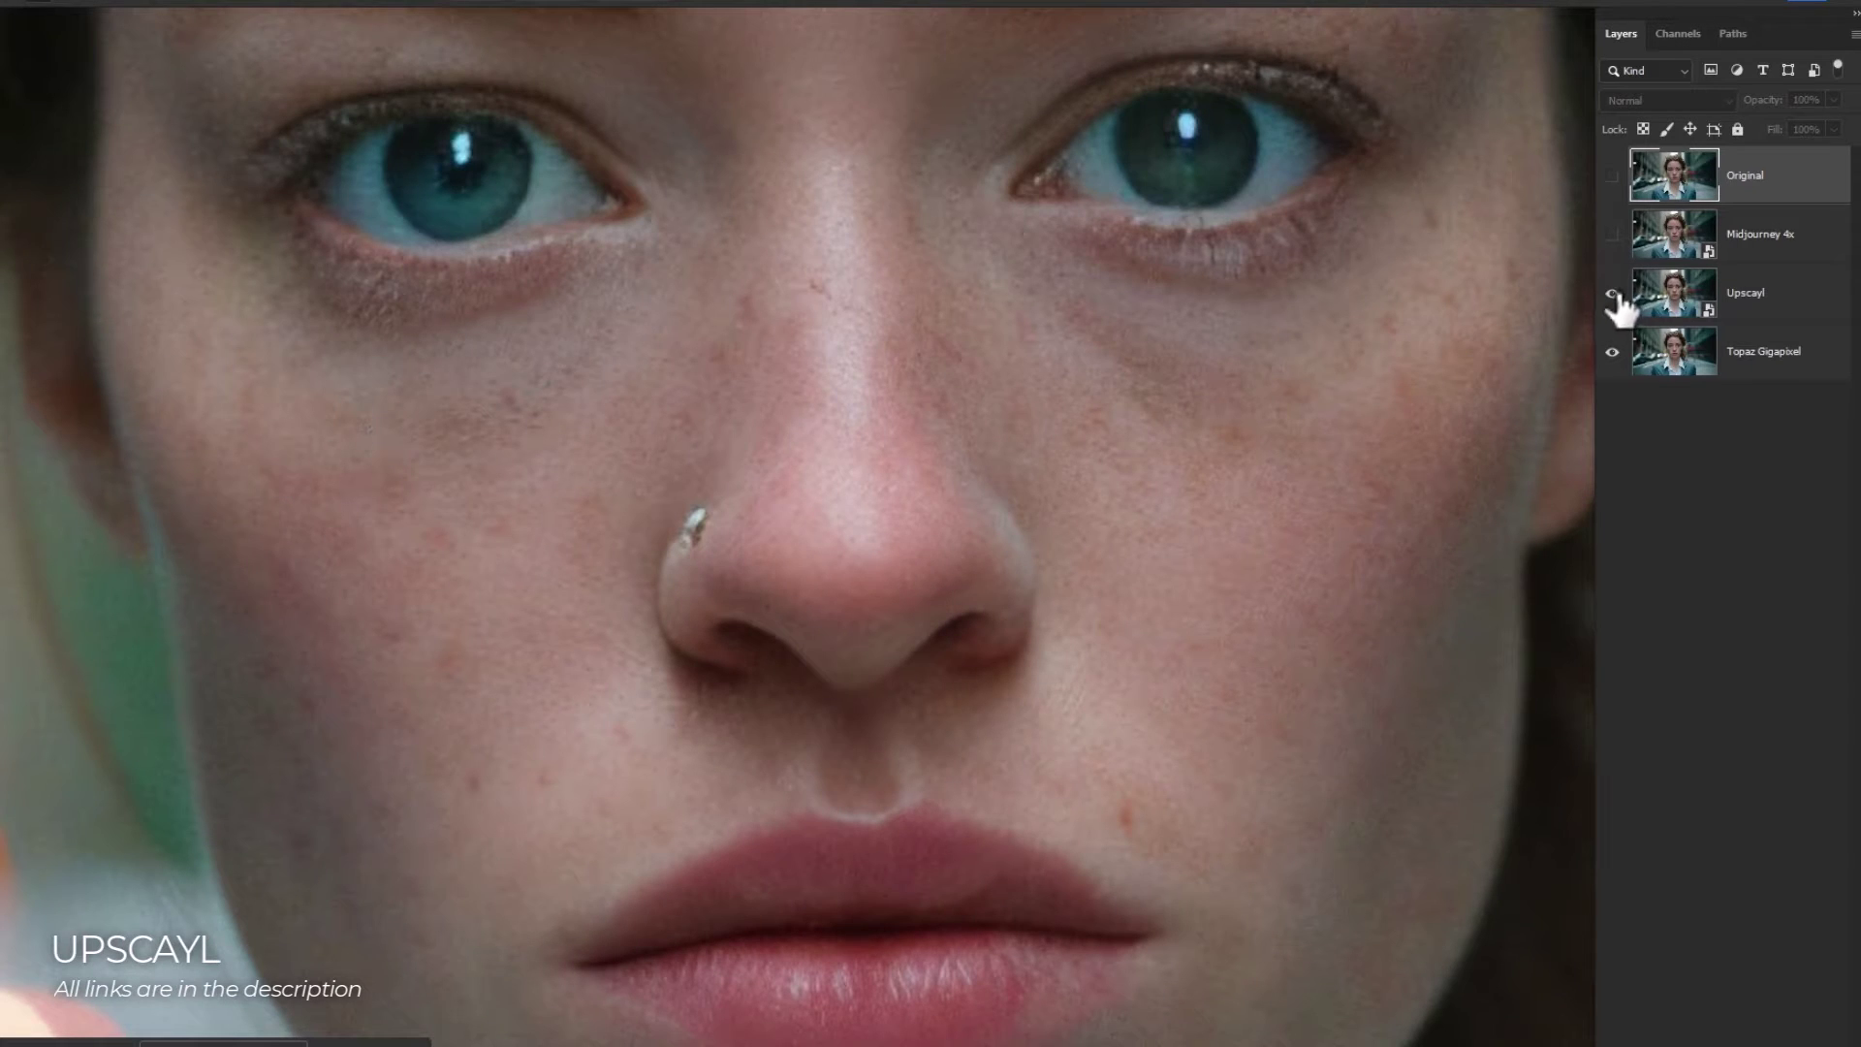
left_click(1612, 294)
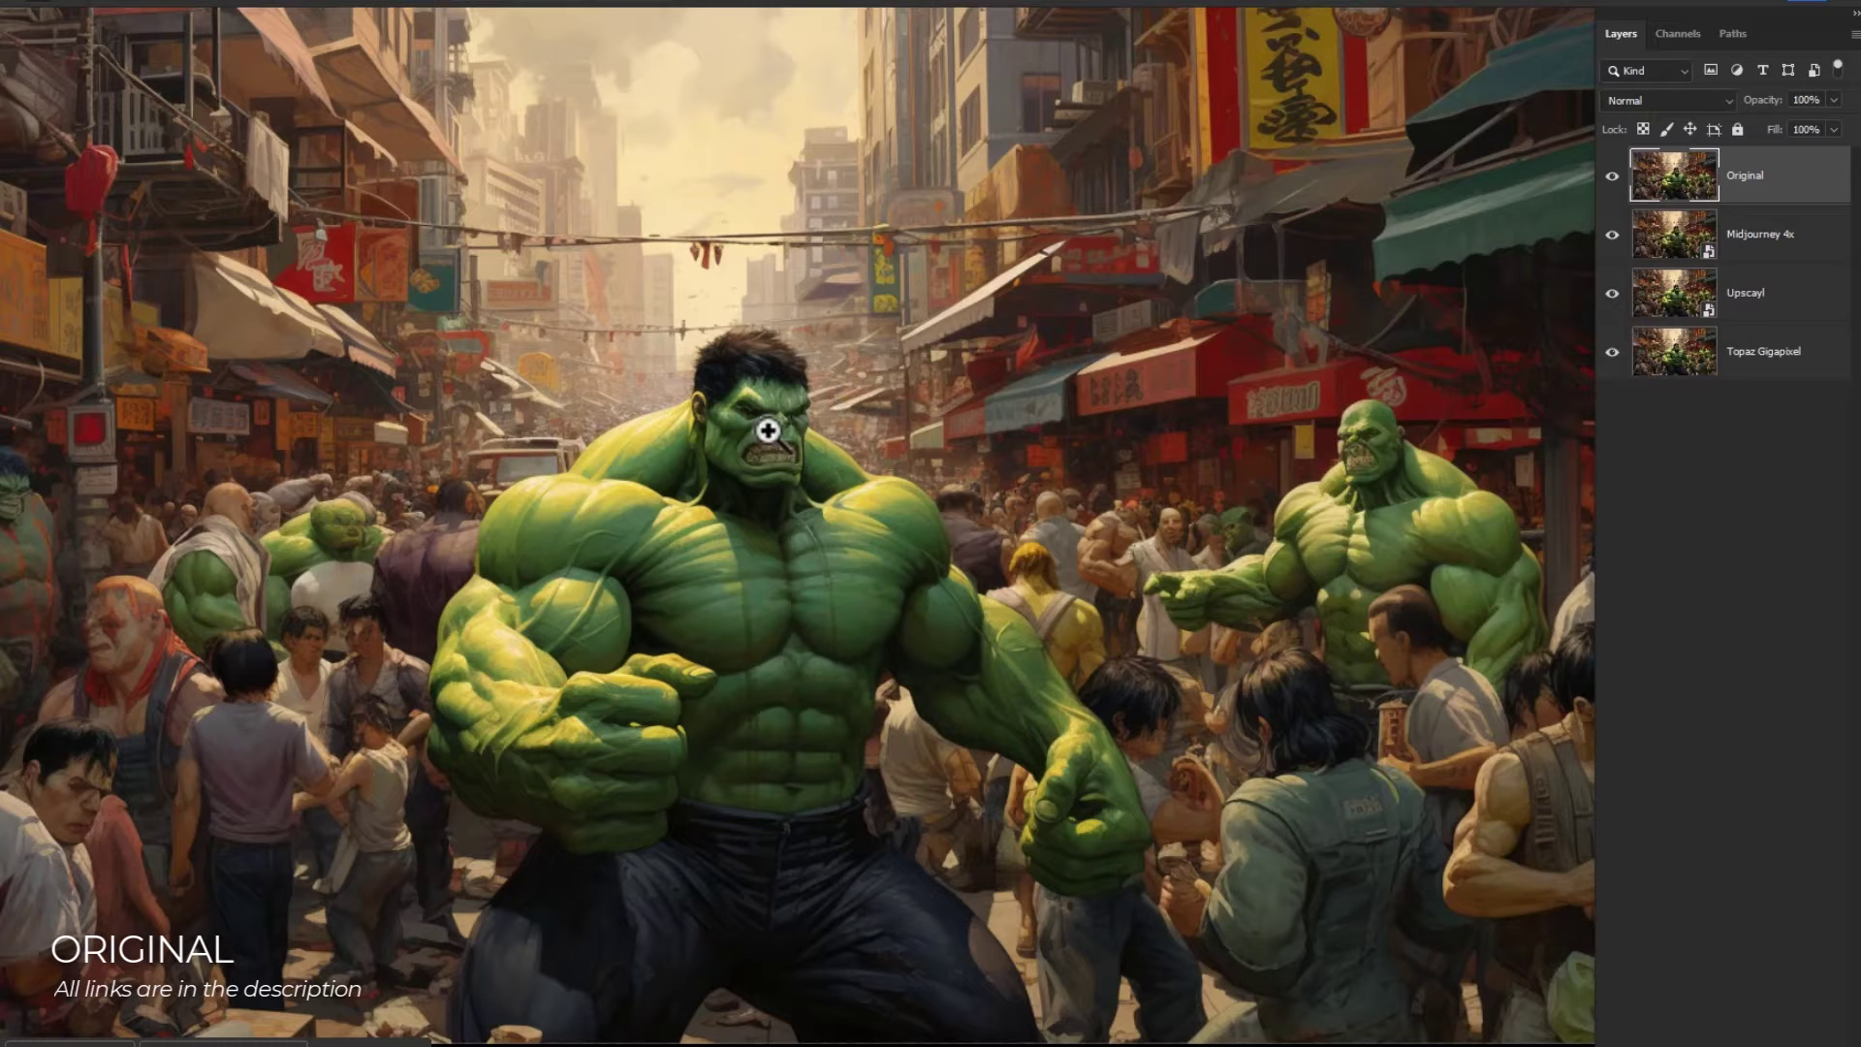
- Hide Original, Midjourney 4x and Upscayl in sequence to compare the versions of the foreground Hulk's face up close
left_click(766, 469)
left_click_drag(808, 496, 893, 619)
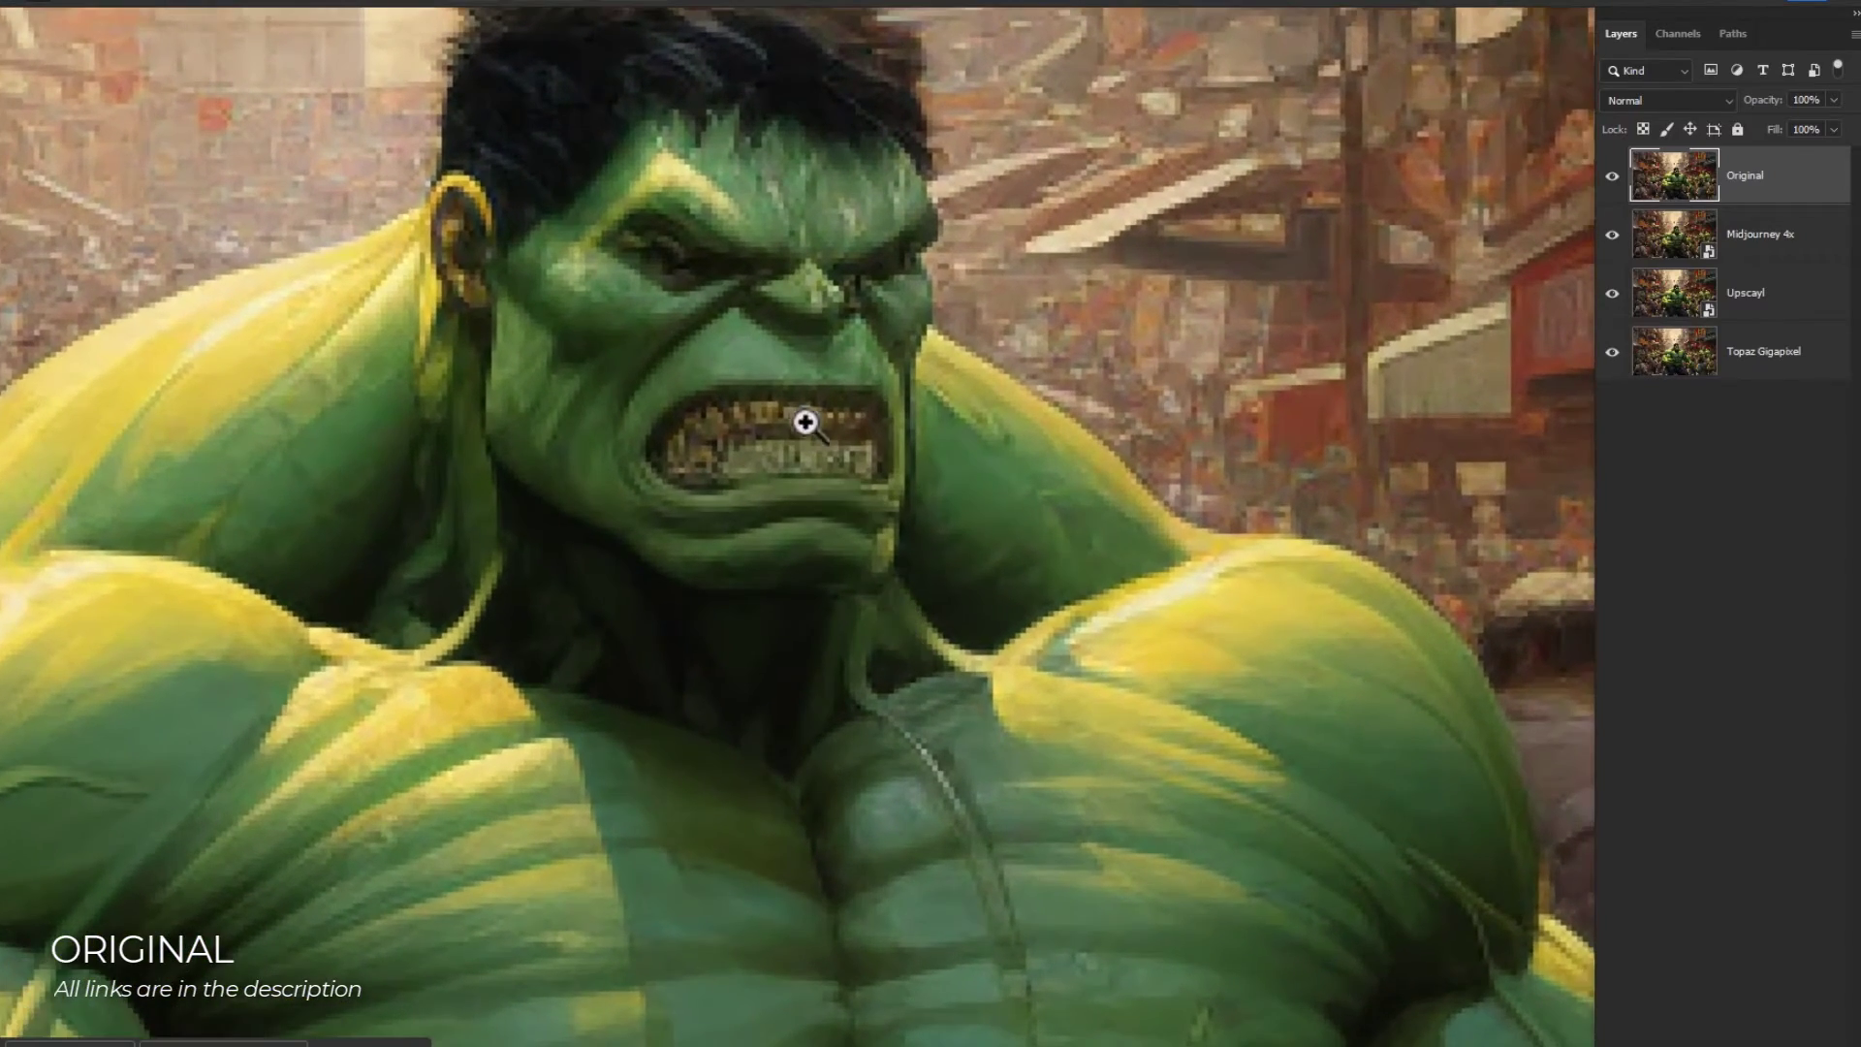
left_click_drag(665, 249, 702, 416)
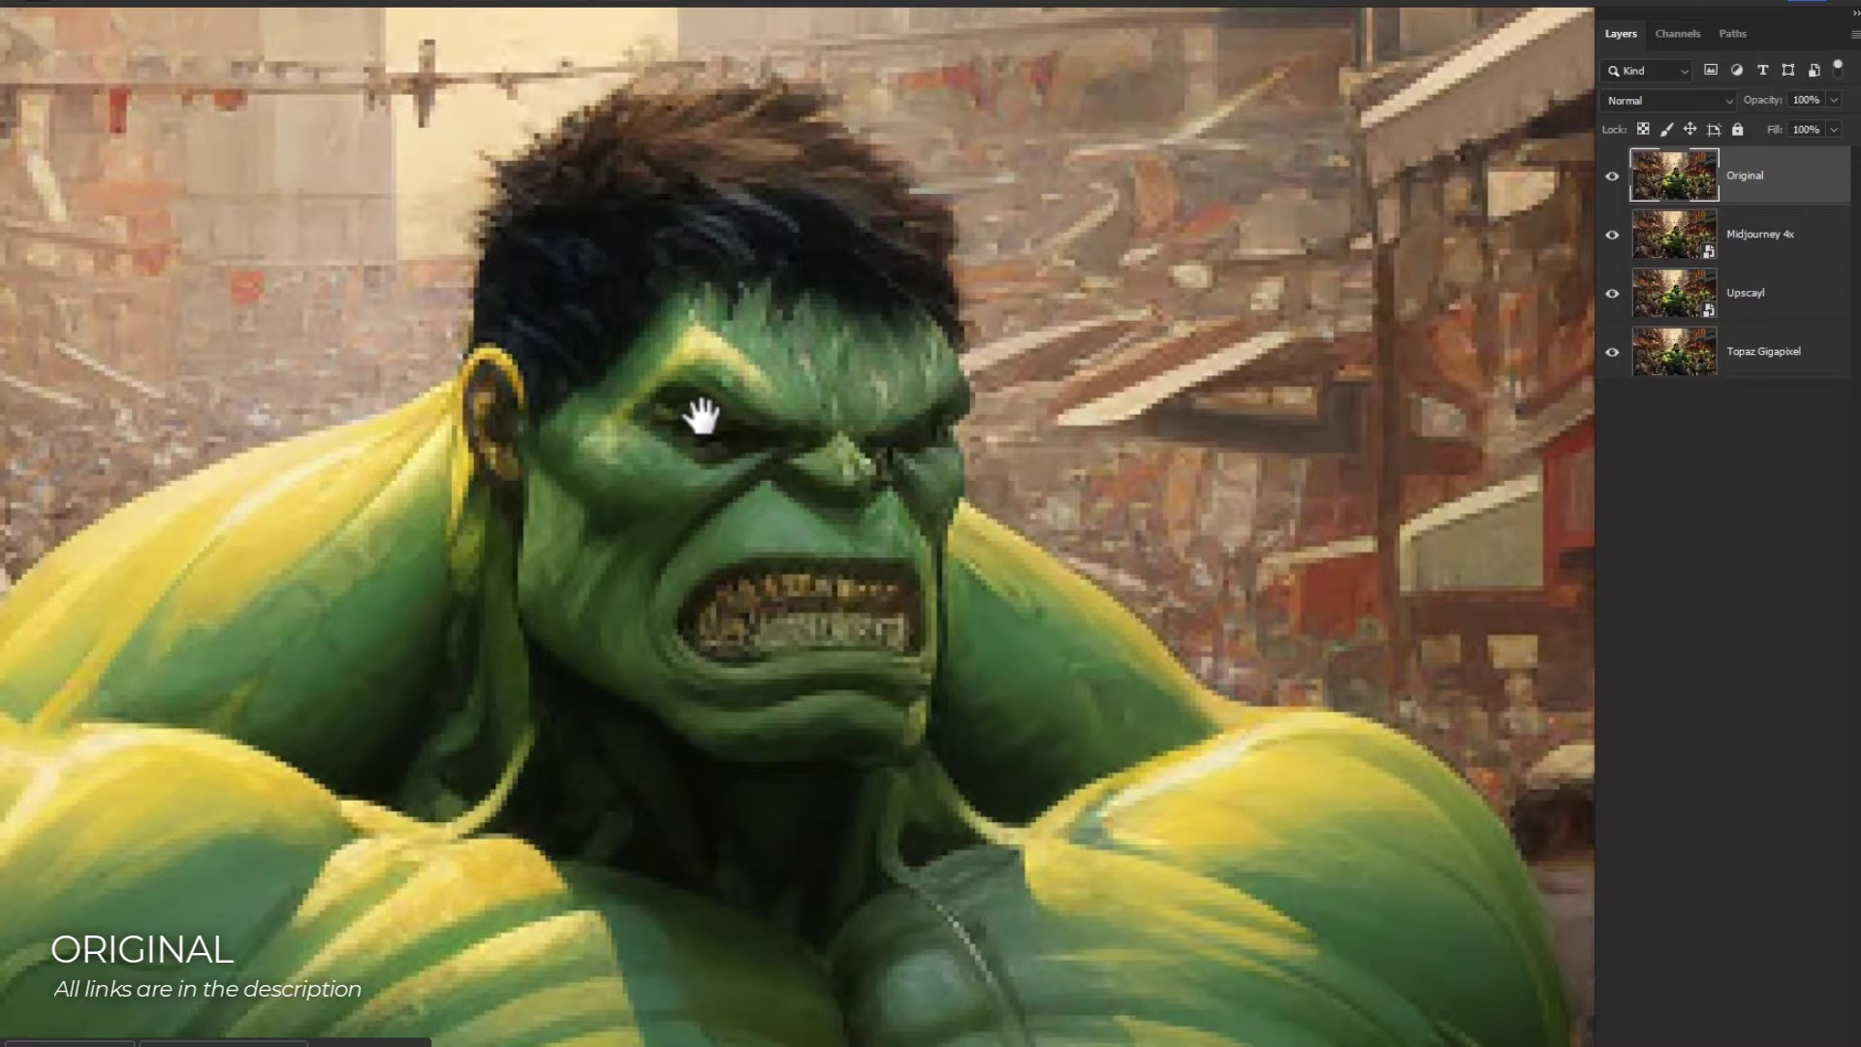
left_click(1612, 177)
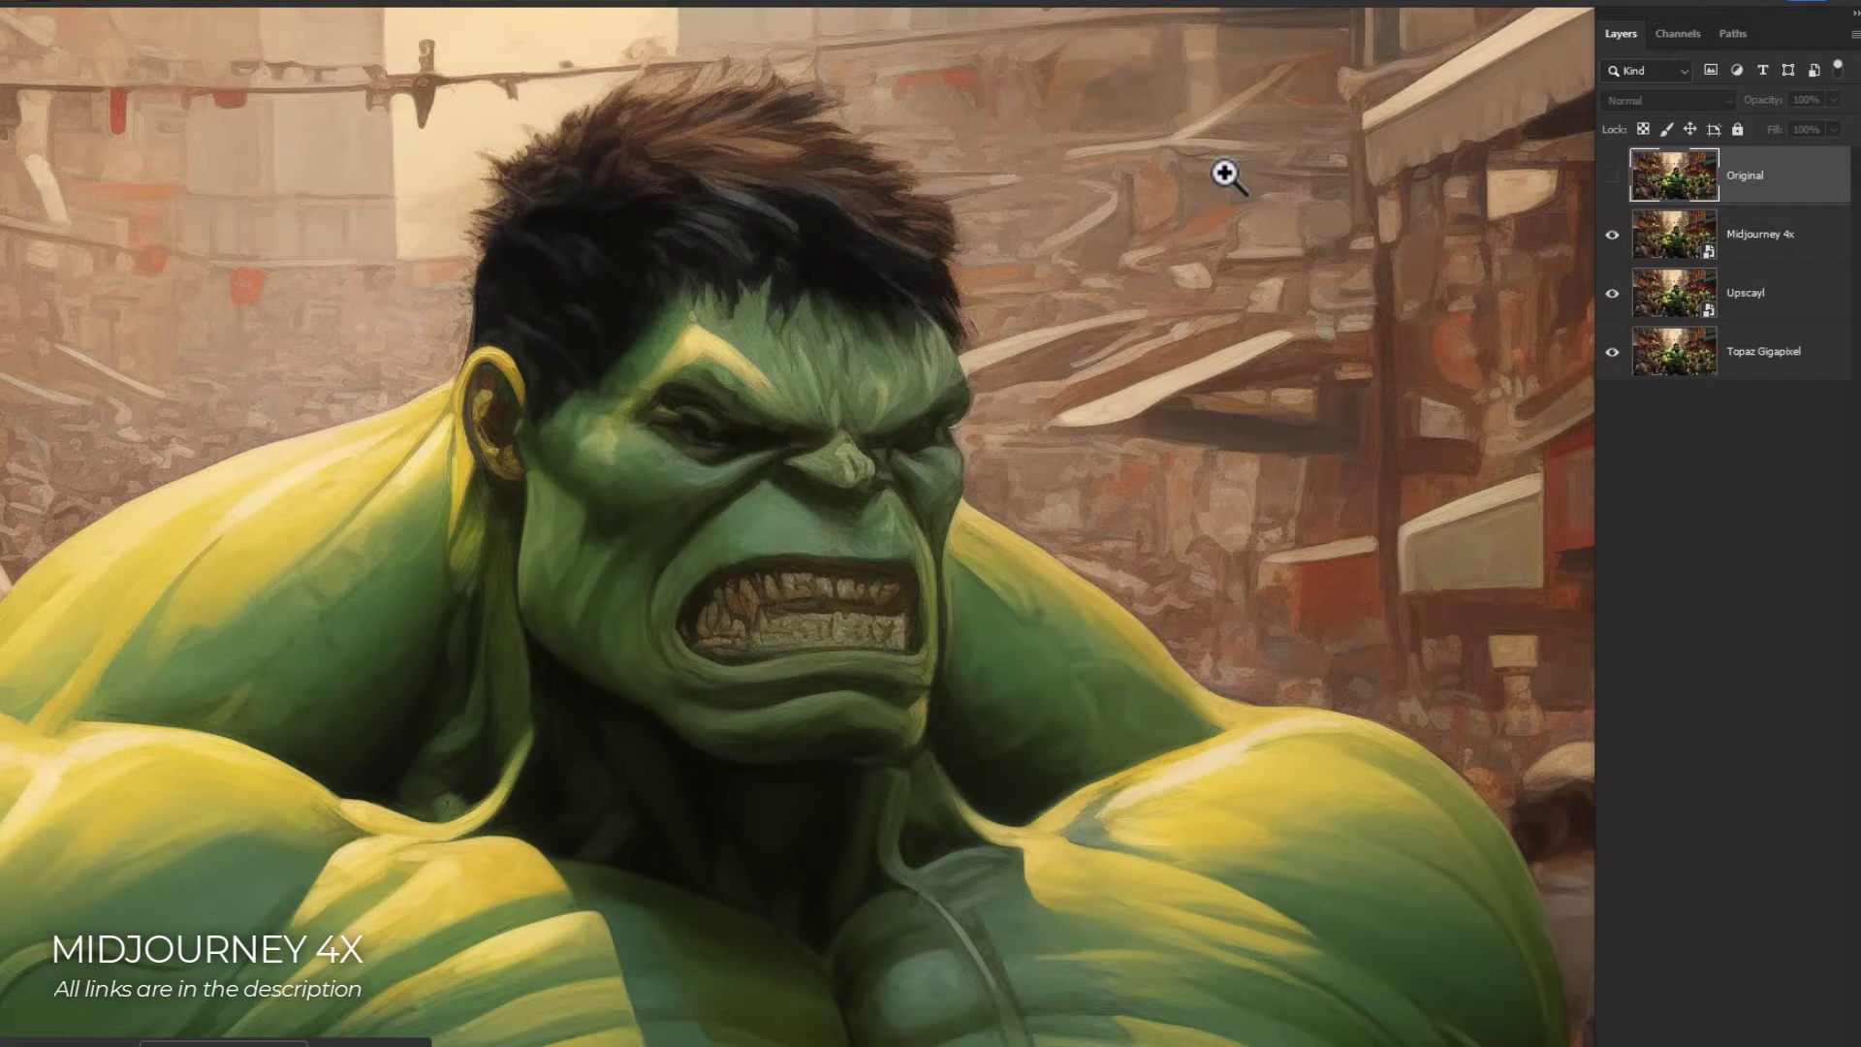
left_click(857, 494)
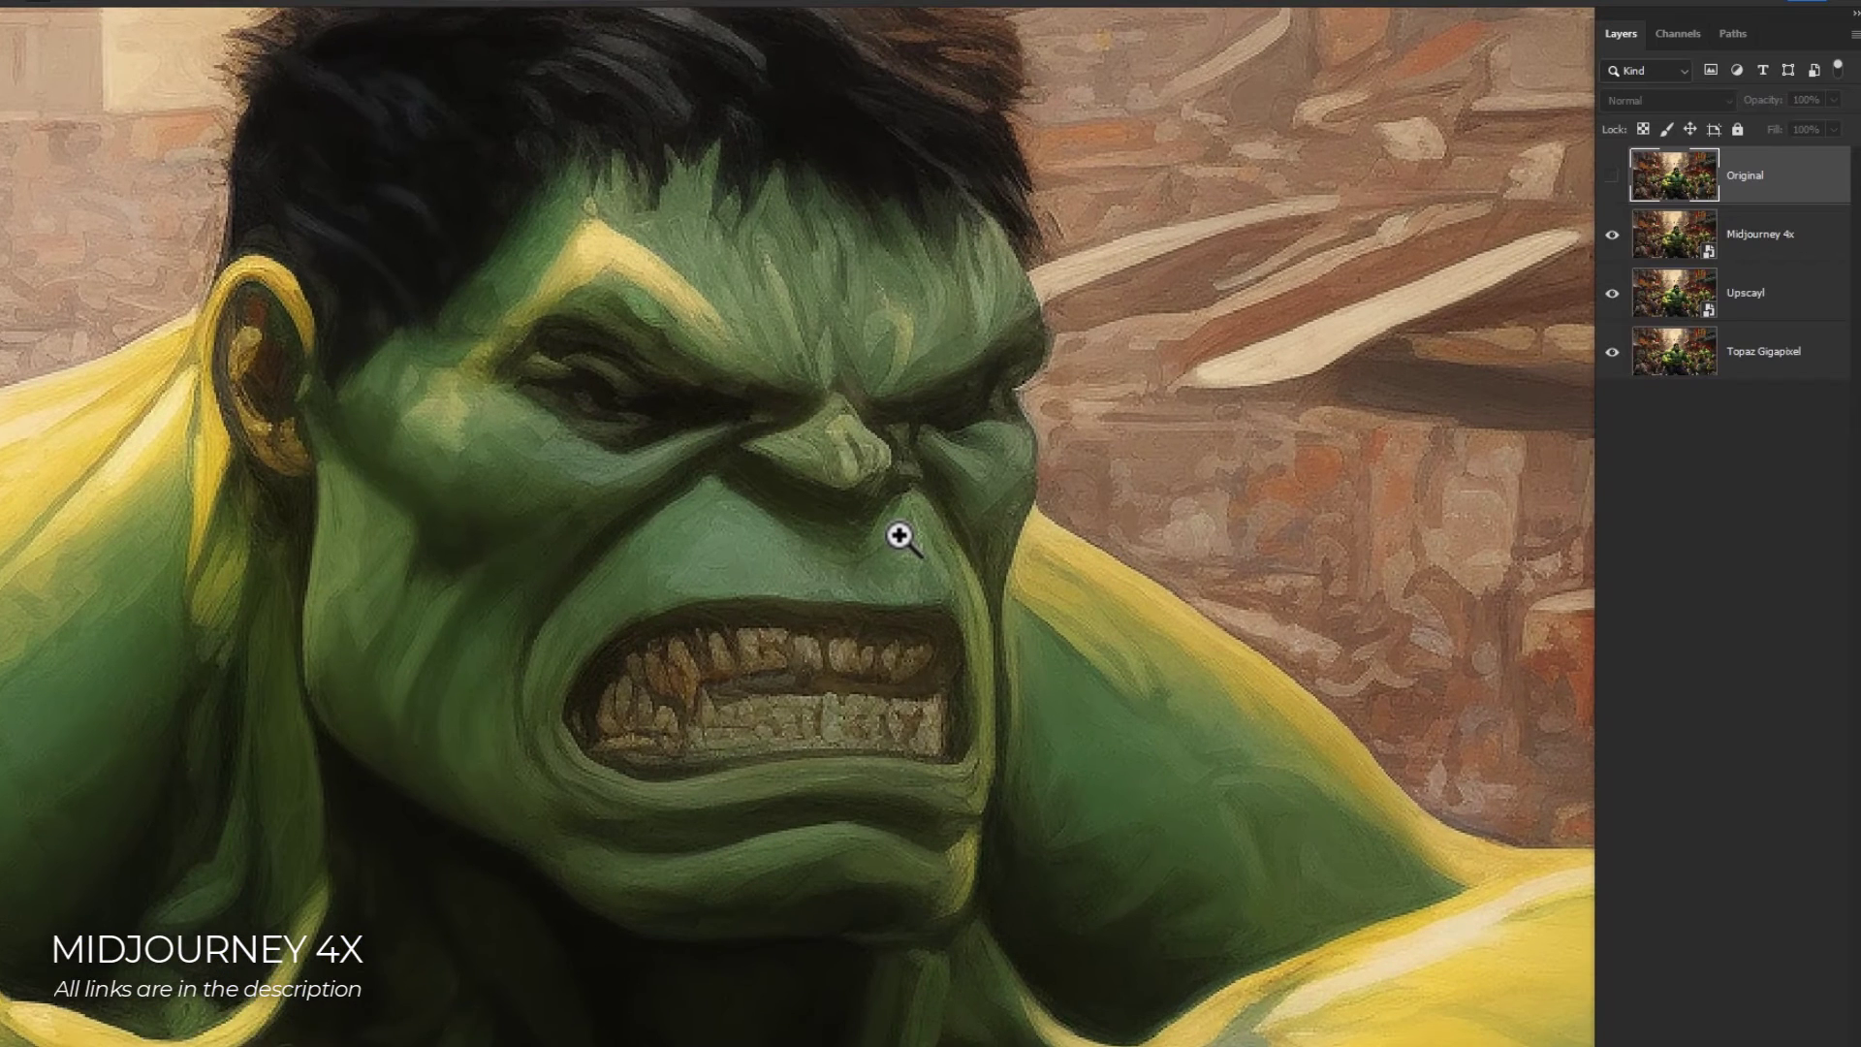
left_click_drag(747, 361, 1613, 407)
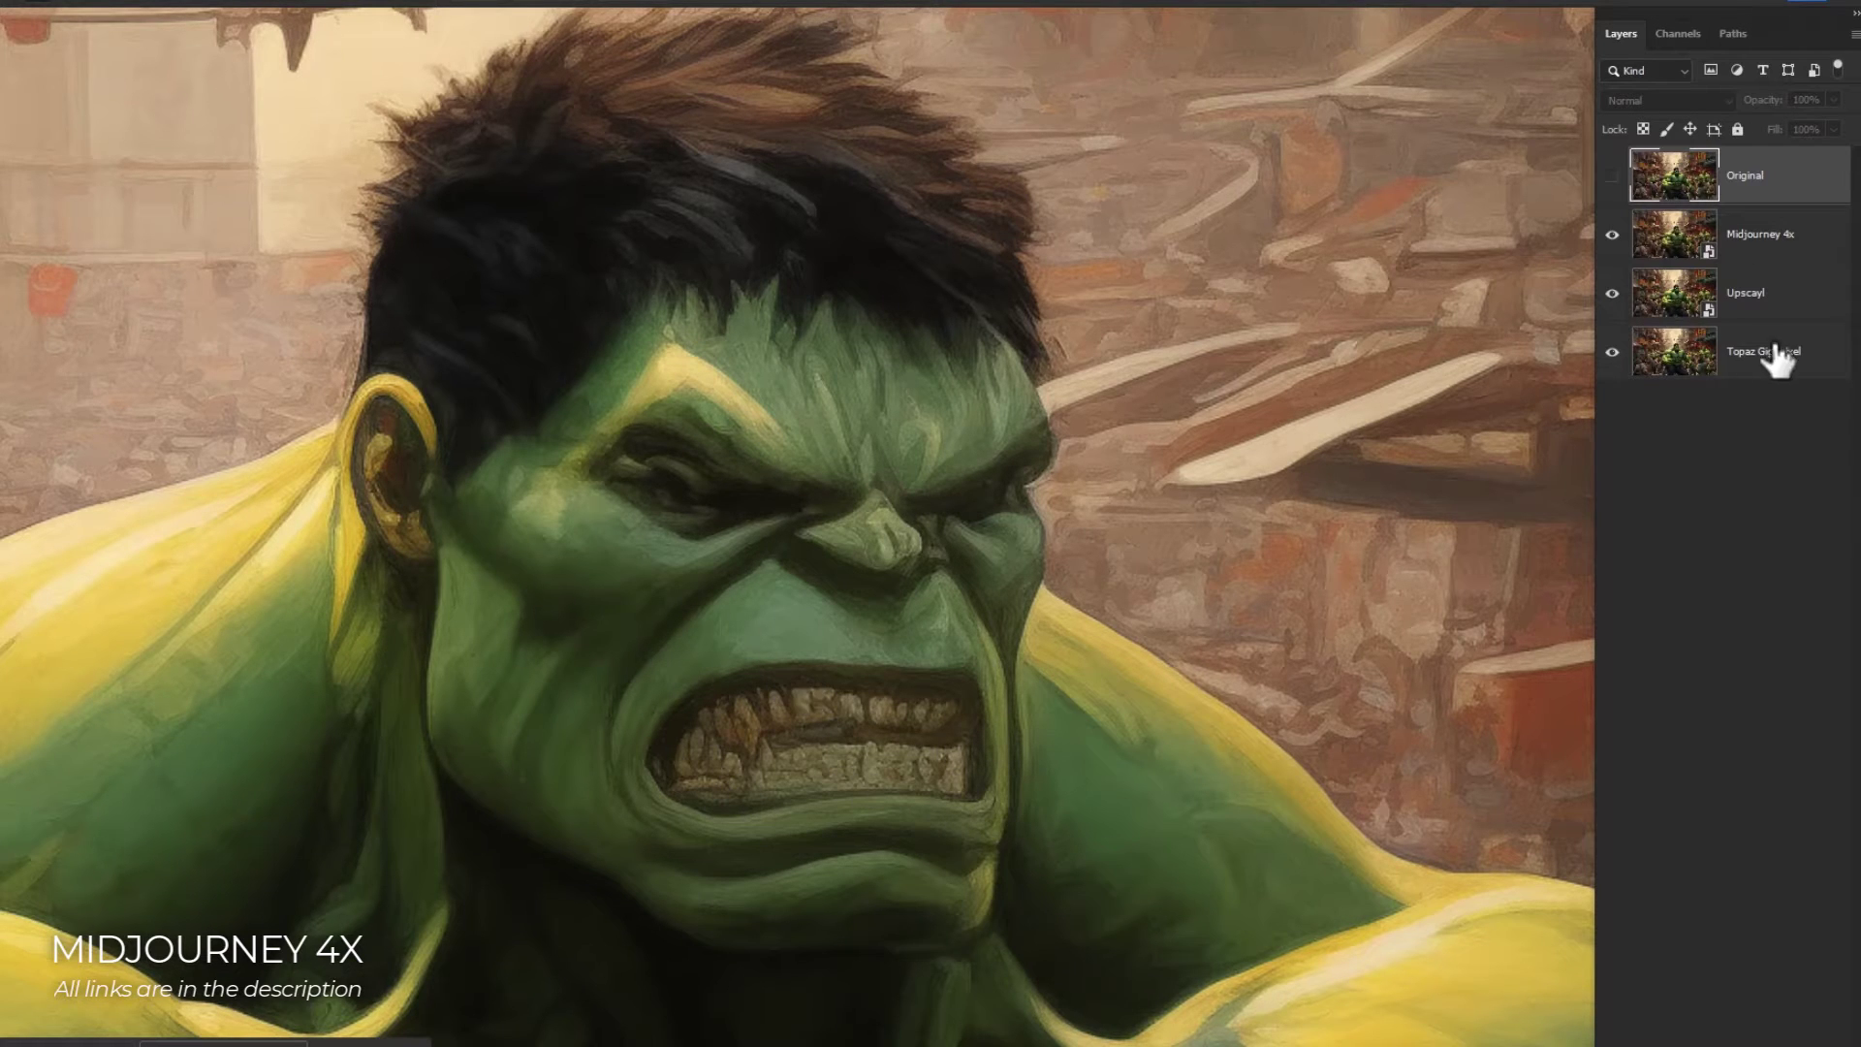
left_click(1612, 236)
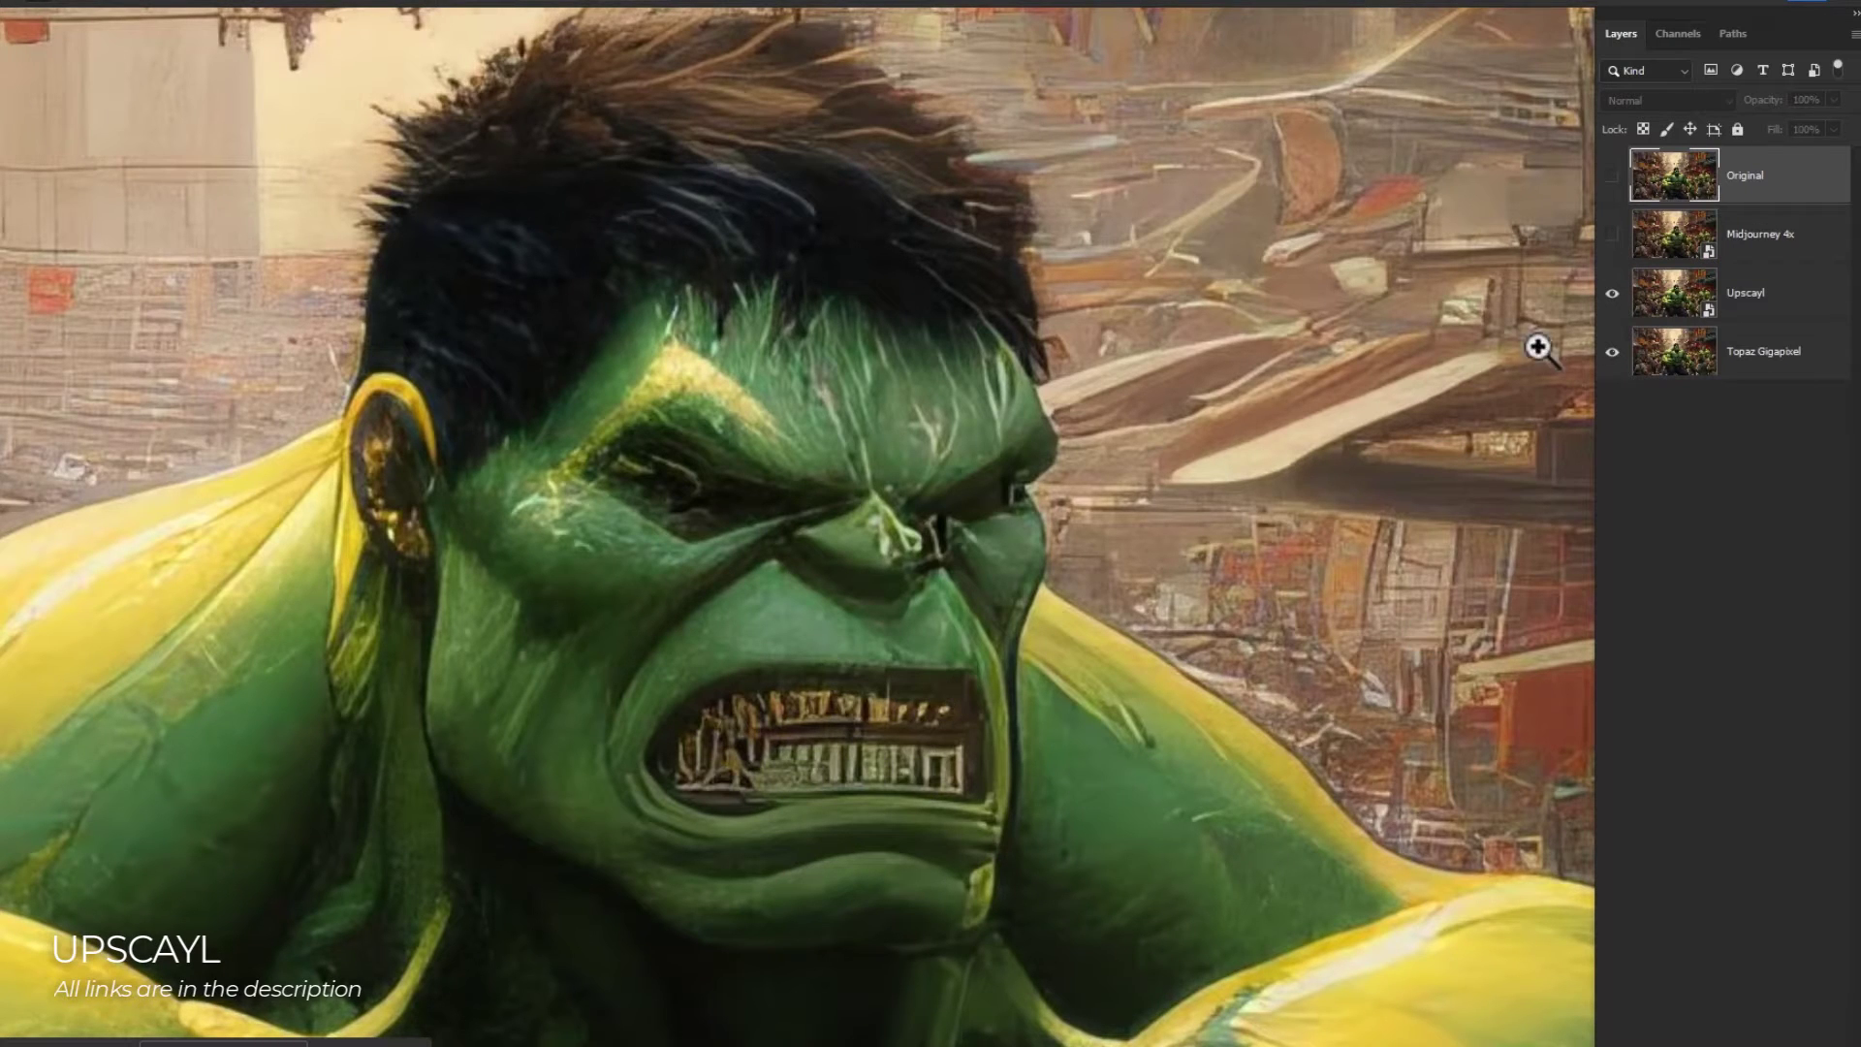
left_click(1612, 295)
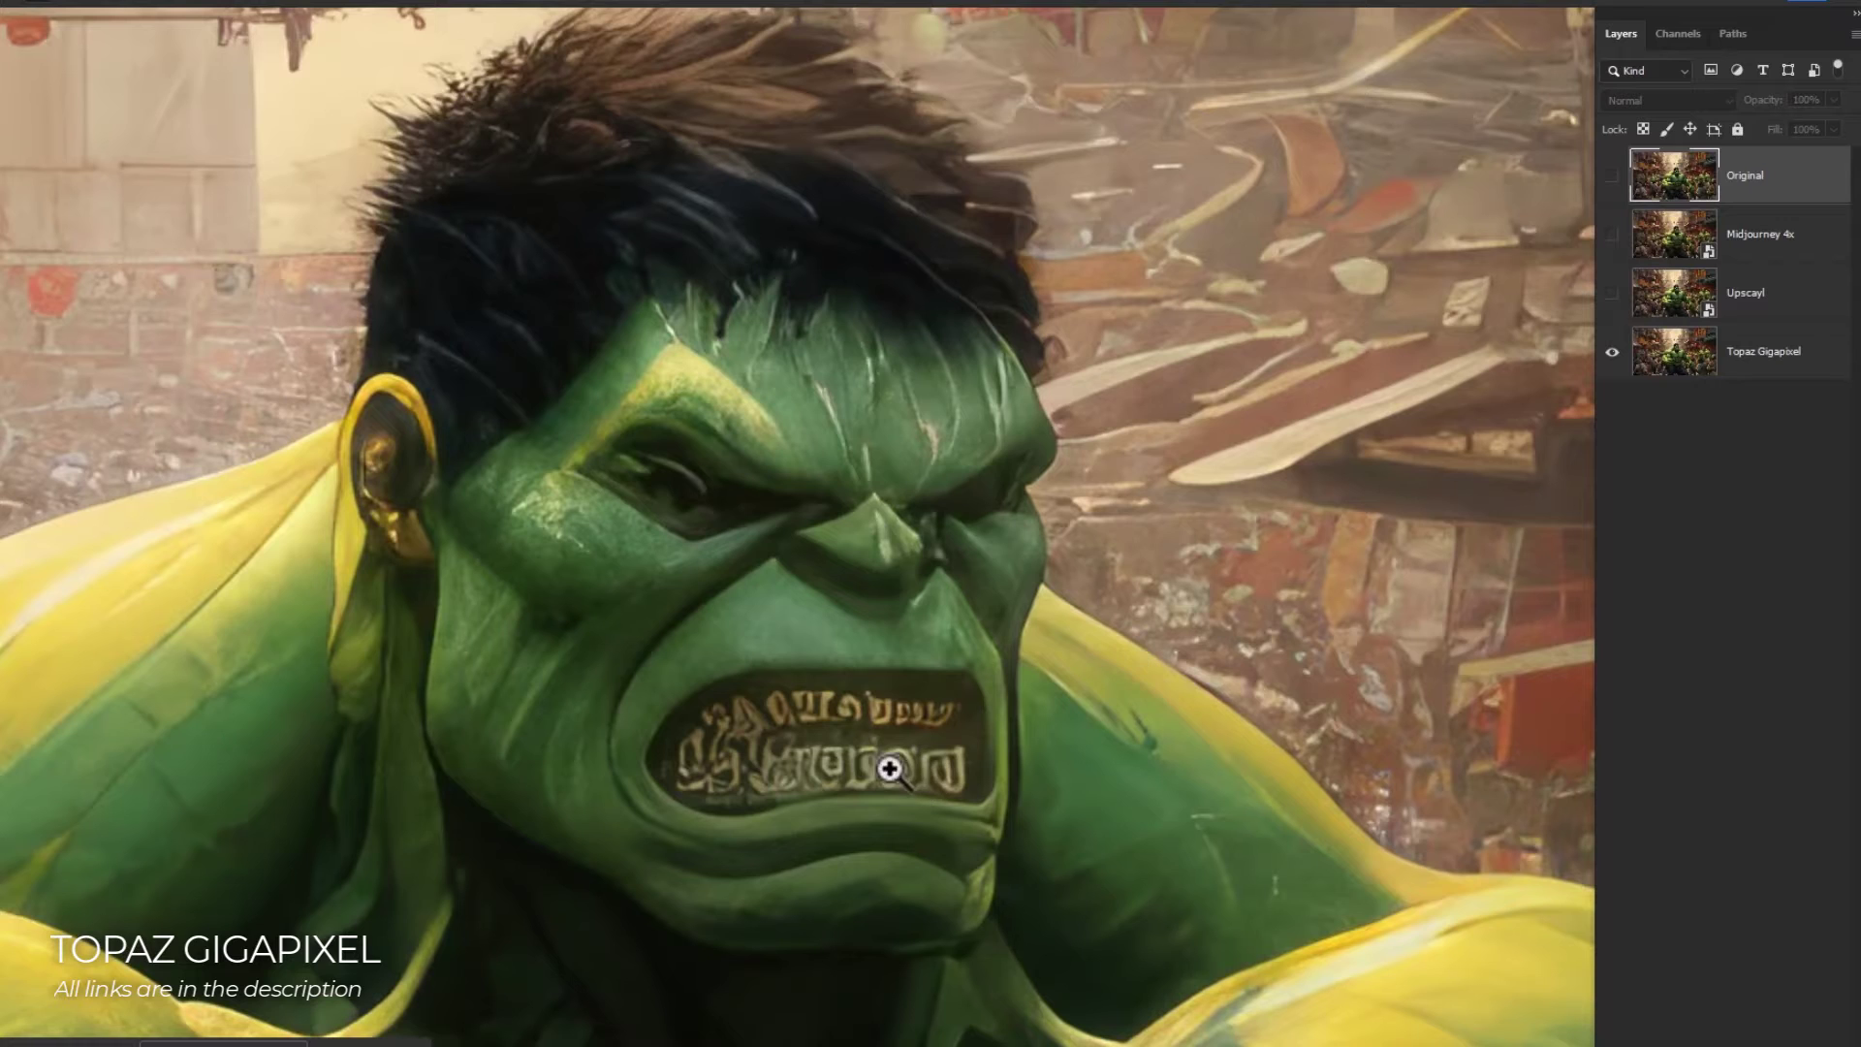
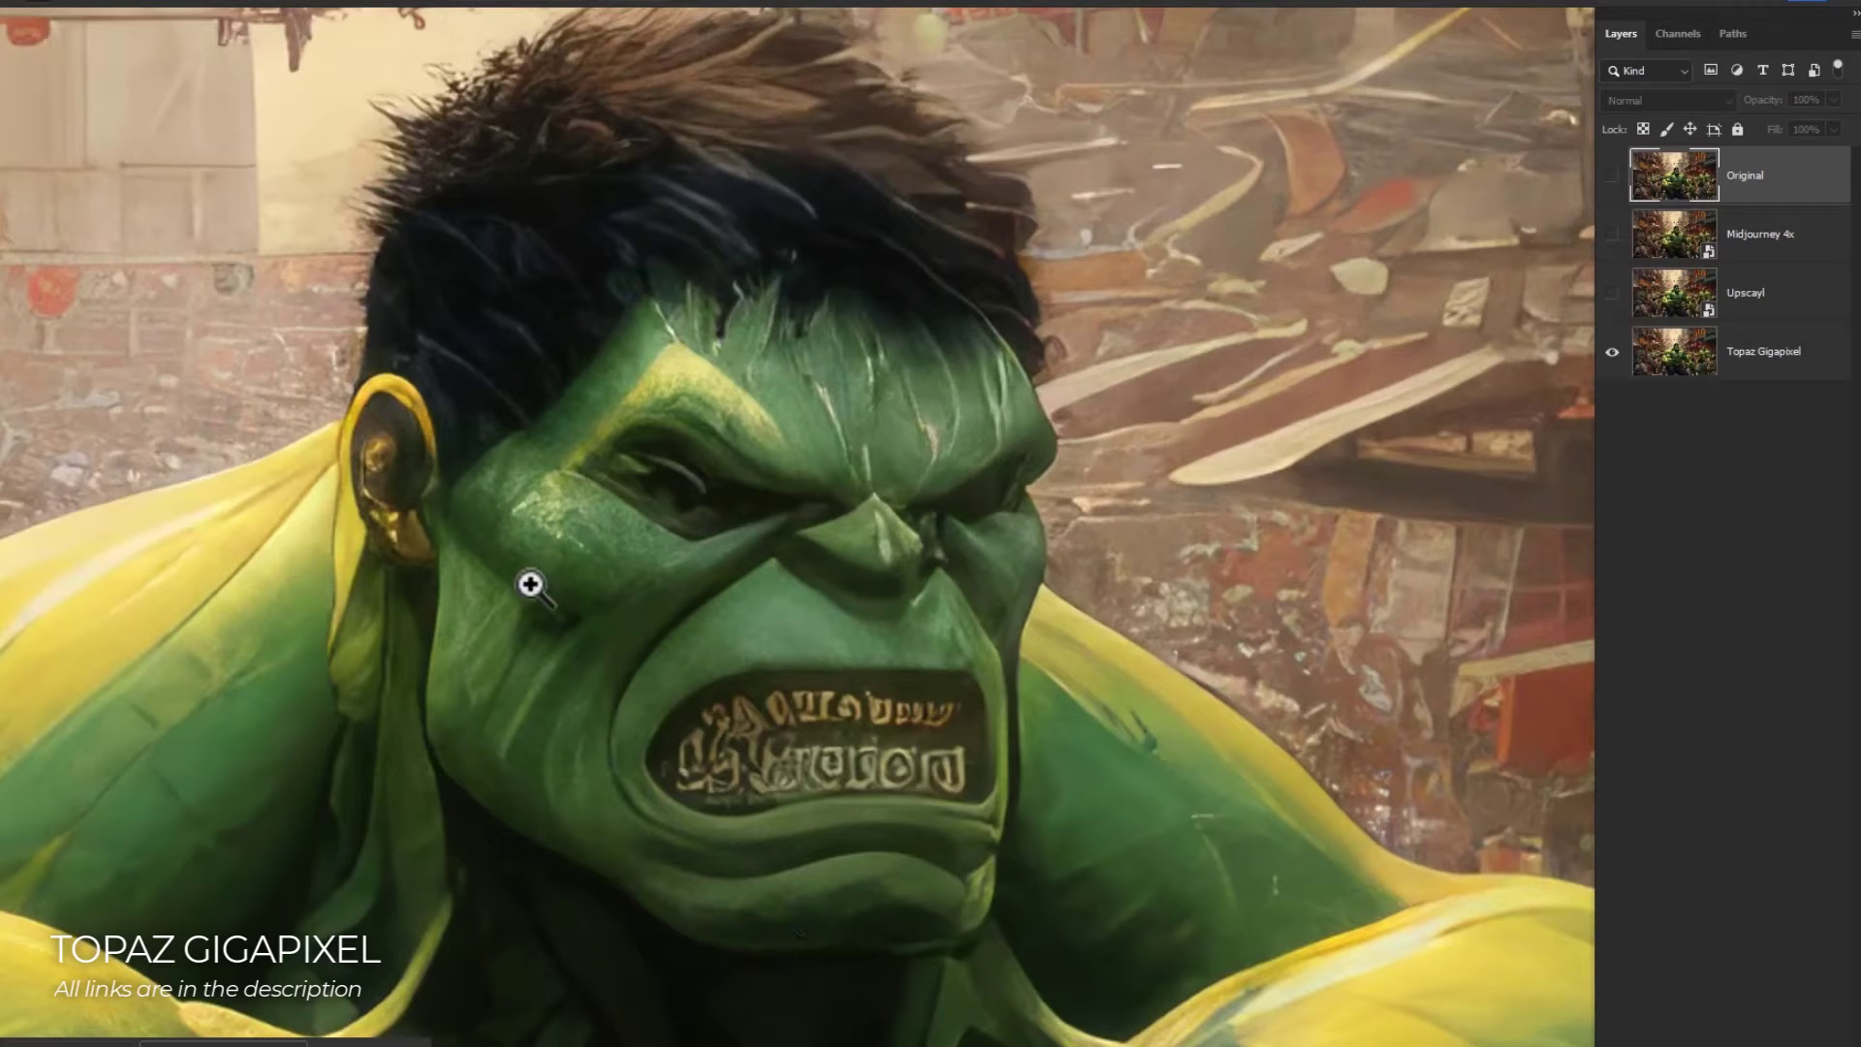
- Show Upscayl and Midjourney 4x again in turn to compare each with the Topaz Gigapixel version of the foreground Hulk
left_click(1612, 293)
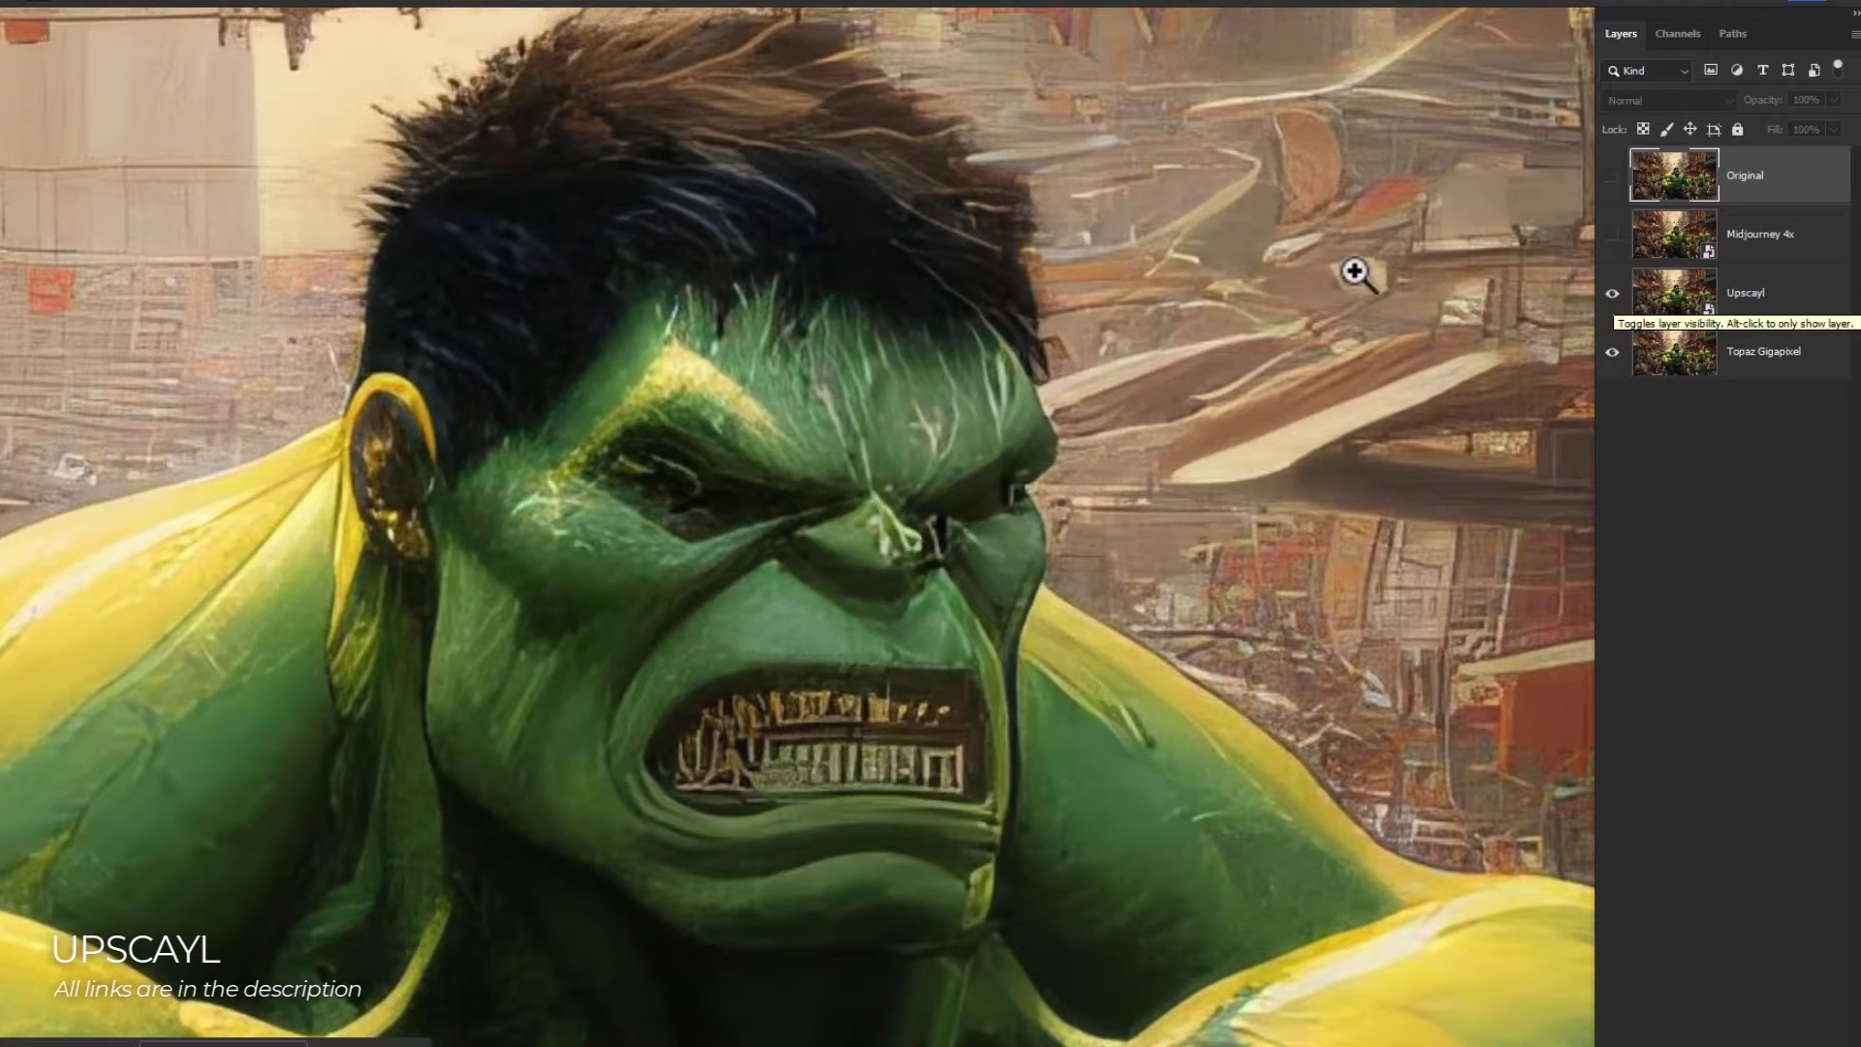
left_click(1611, 236)
left_click_drag(794, 358, 801, 398)
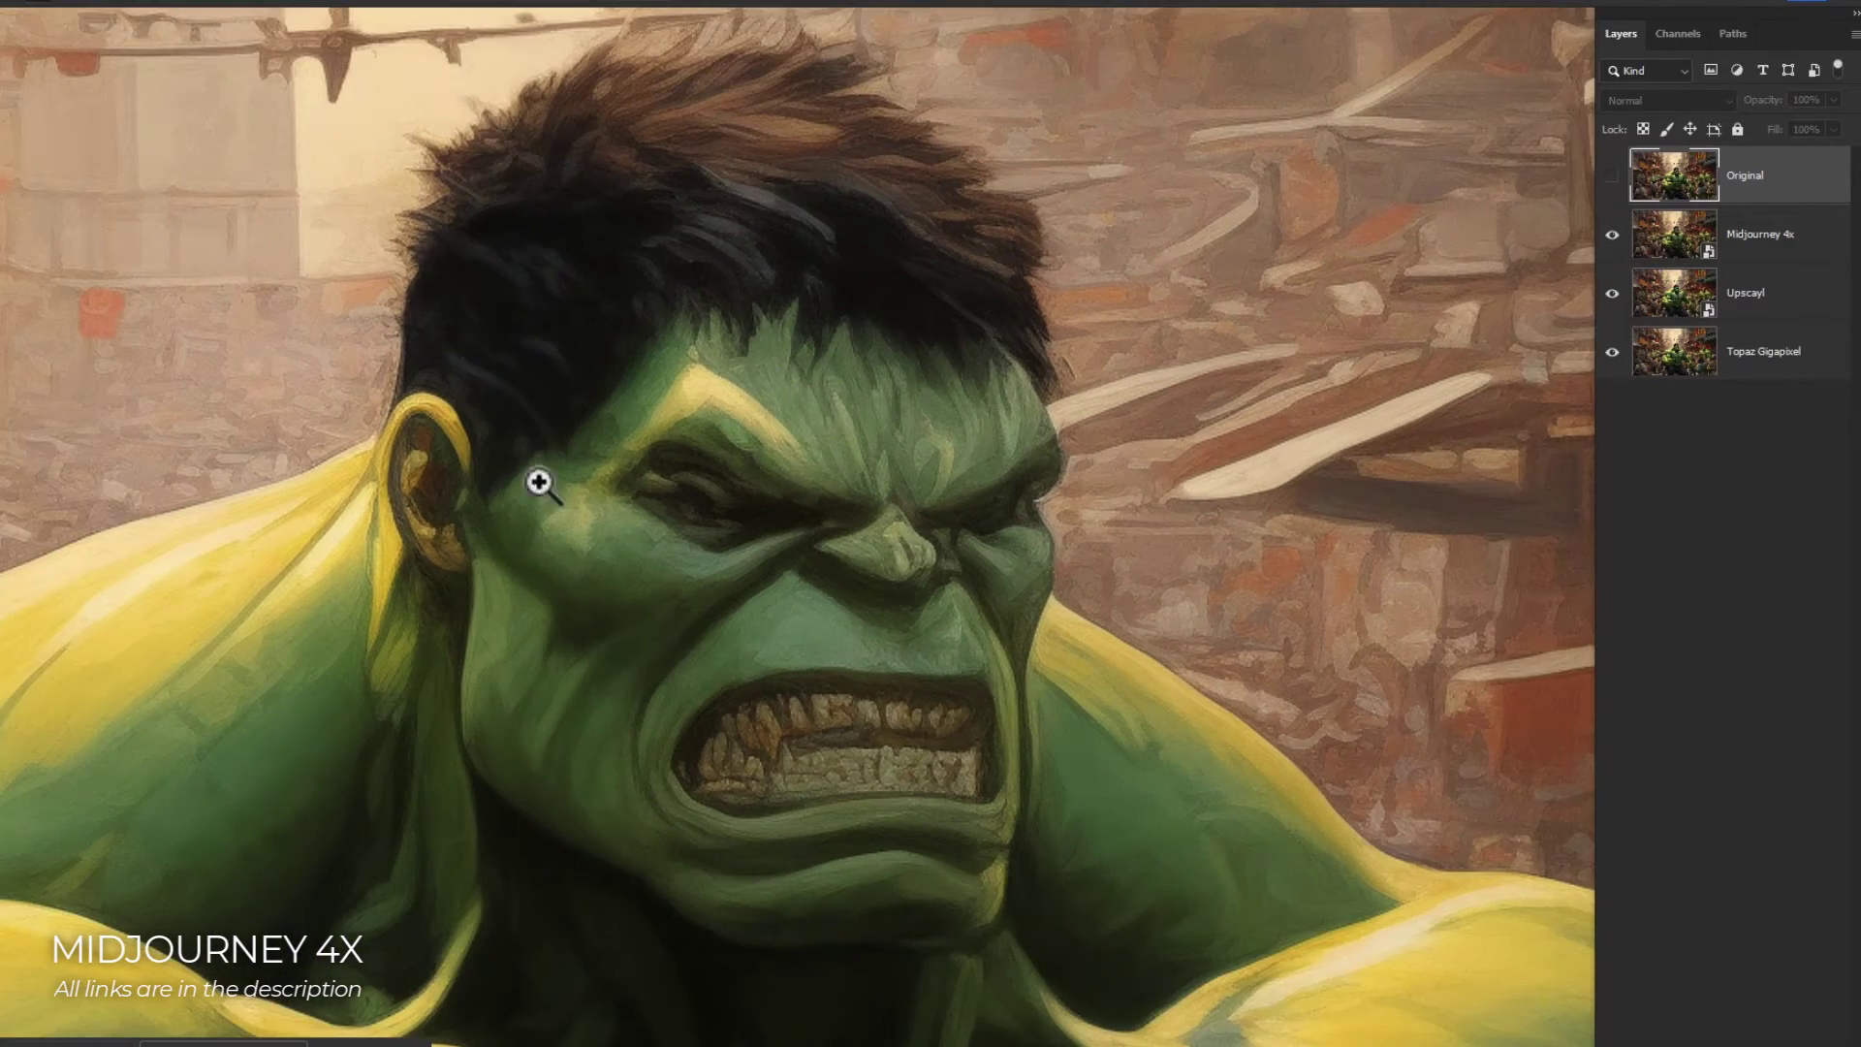
- Hide Upscayl and Midjourney 4x to compare Midjourney directly with Topaz Gigapixel, and show both layers again one by one
left_click(1612, 351)
left_click(1612, 293)
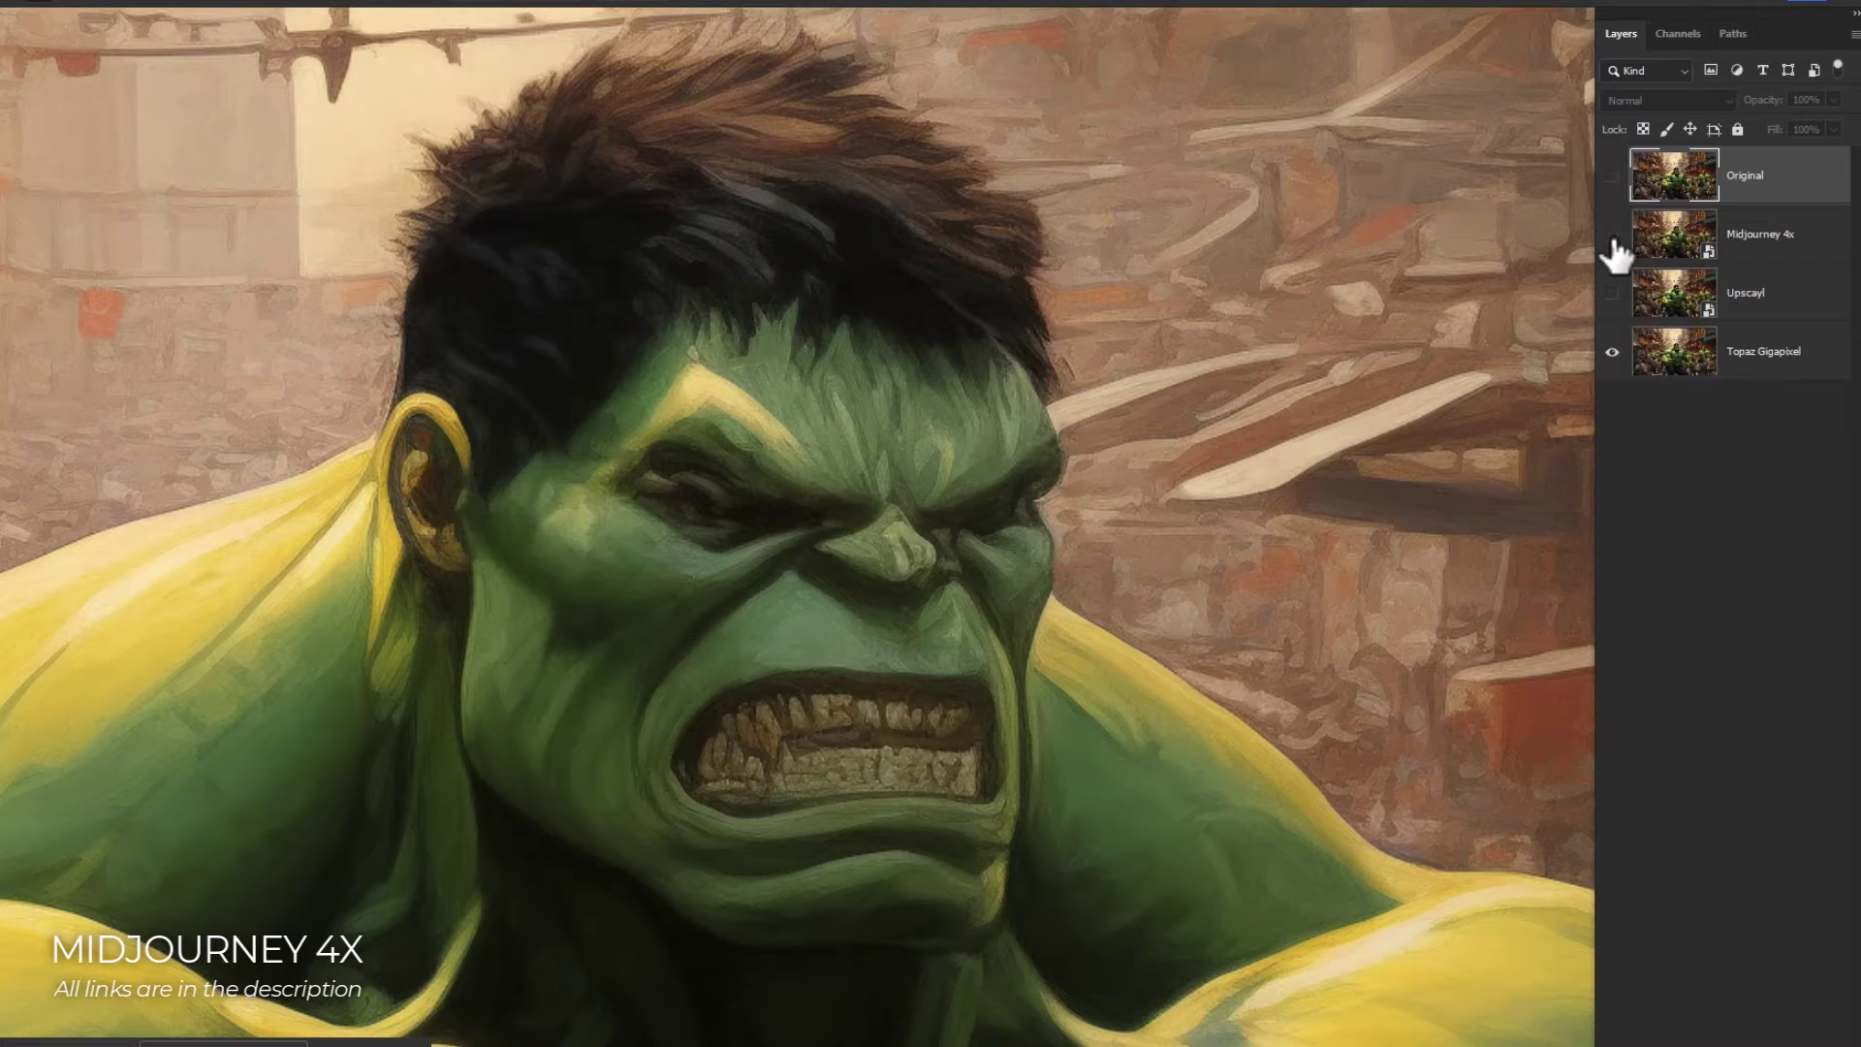
left_click(1611, 238)
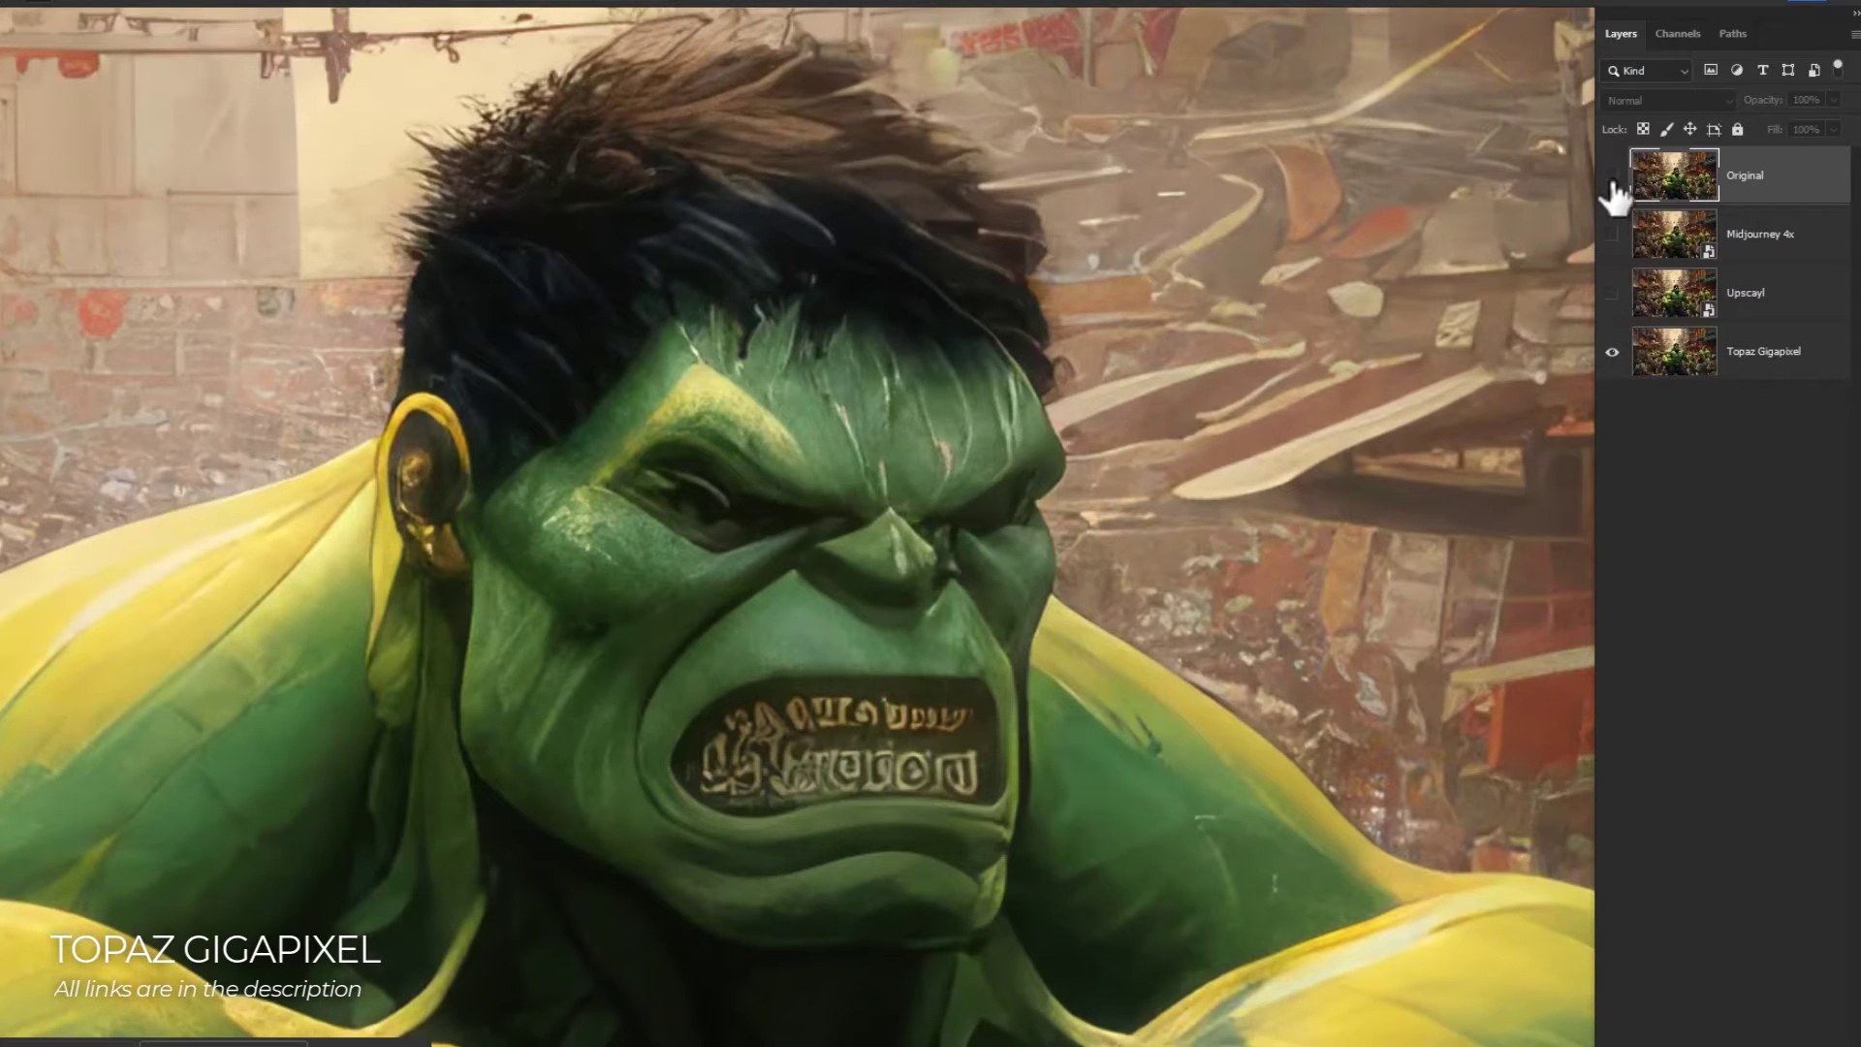
left_click(1612, 294)
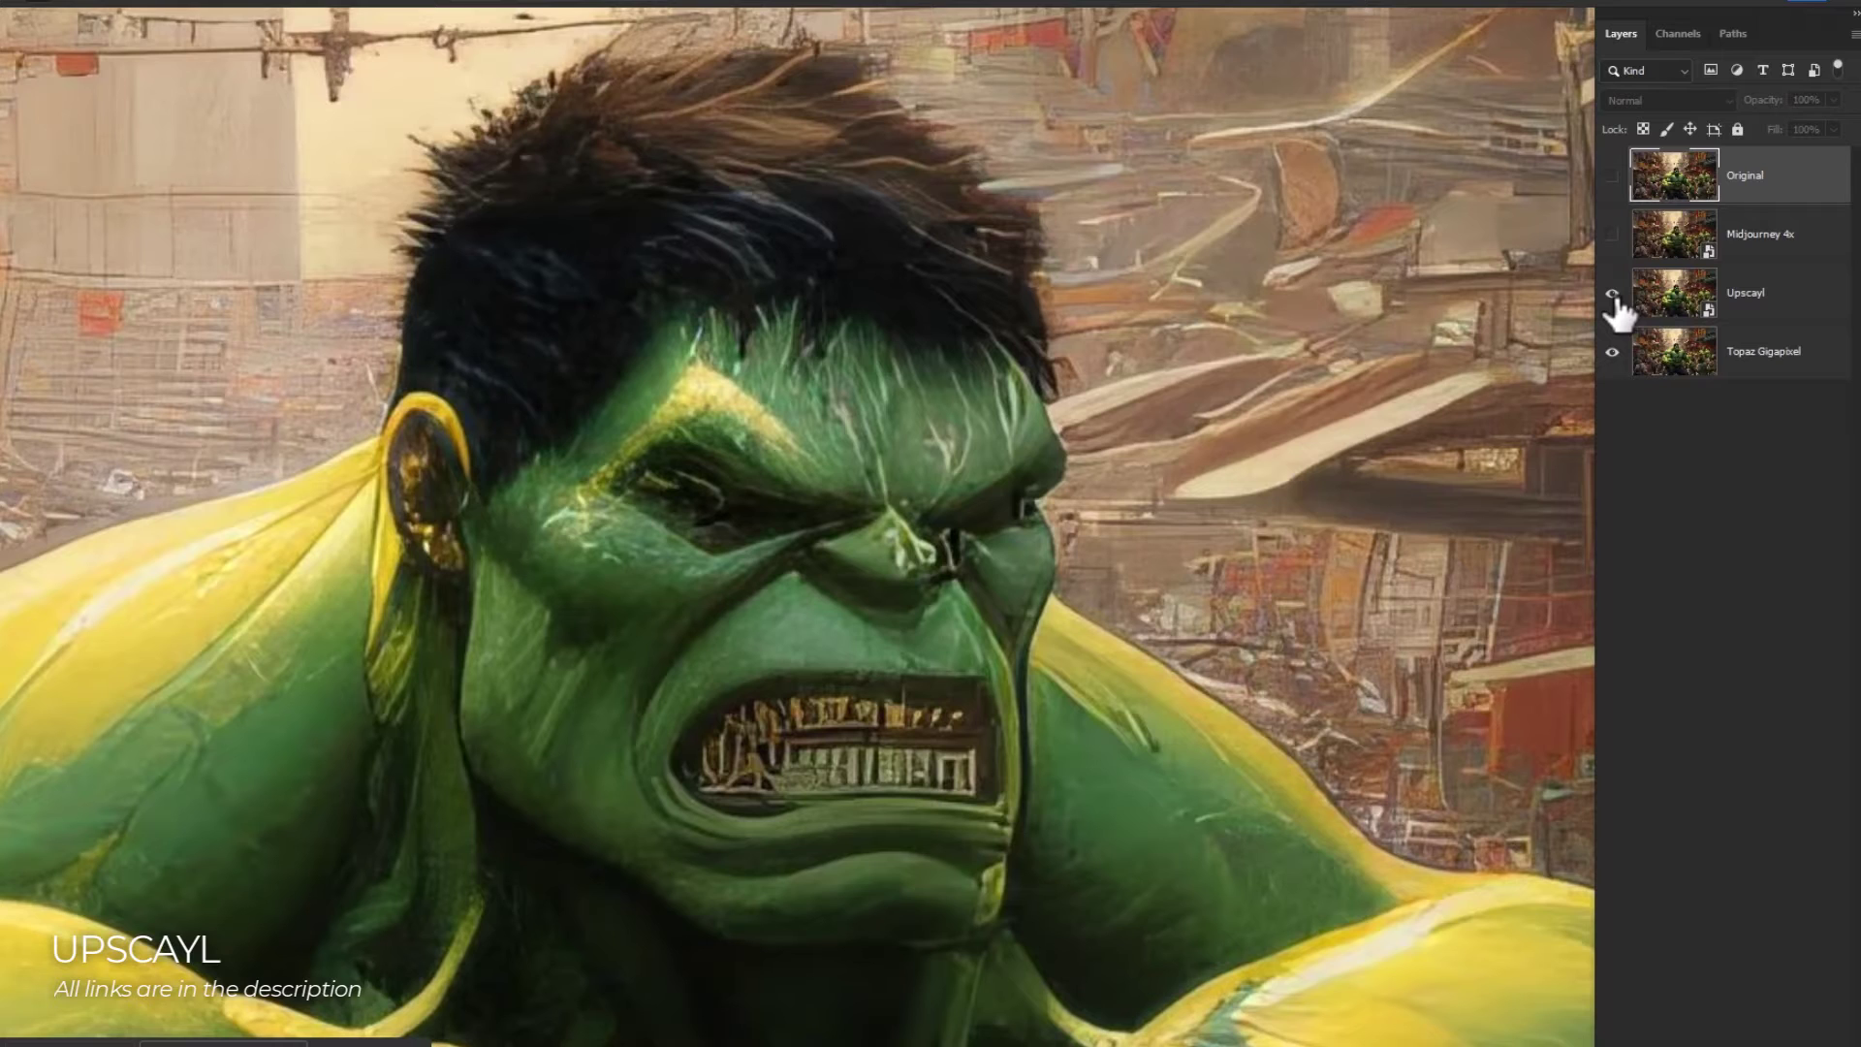
left_click(1612, 235)
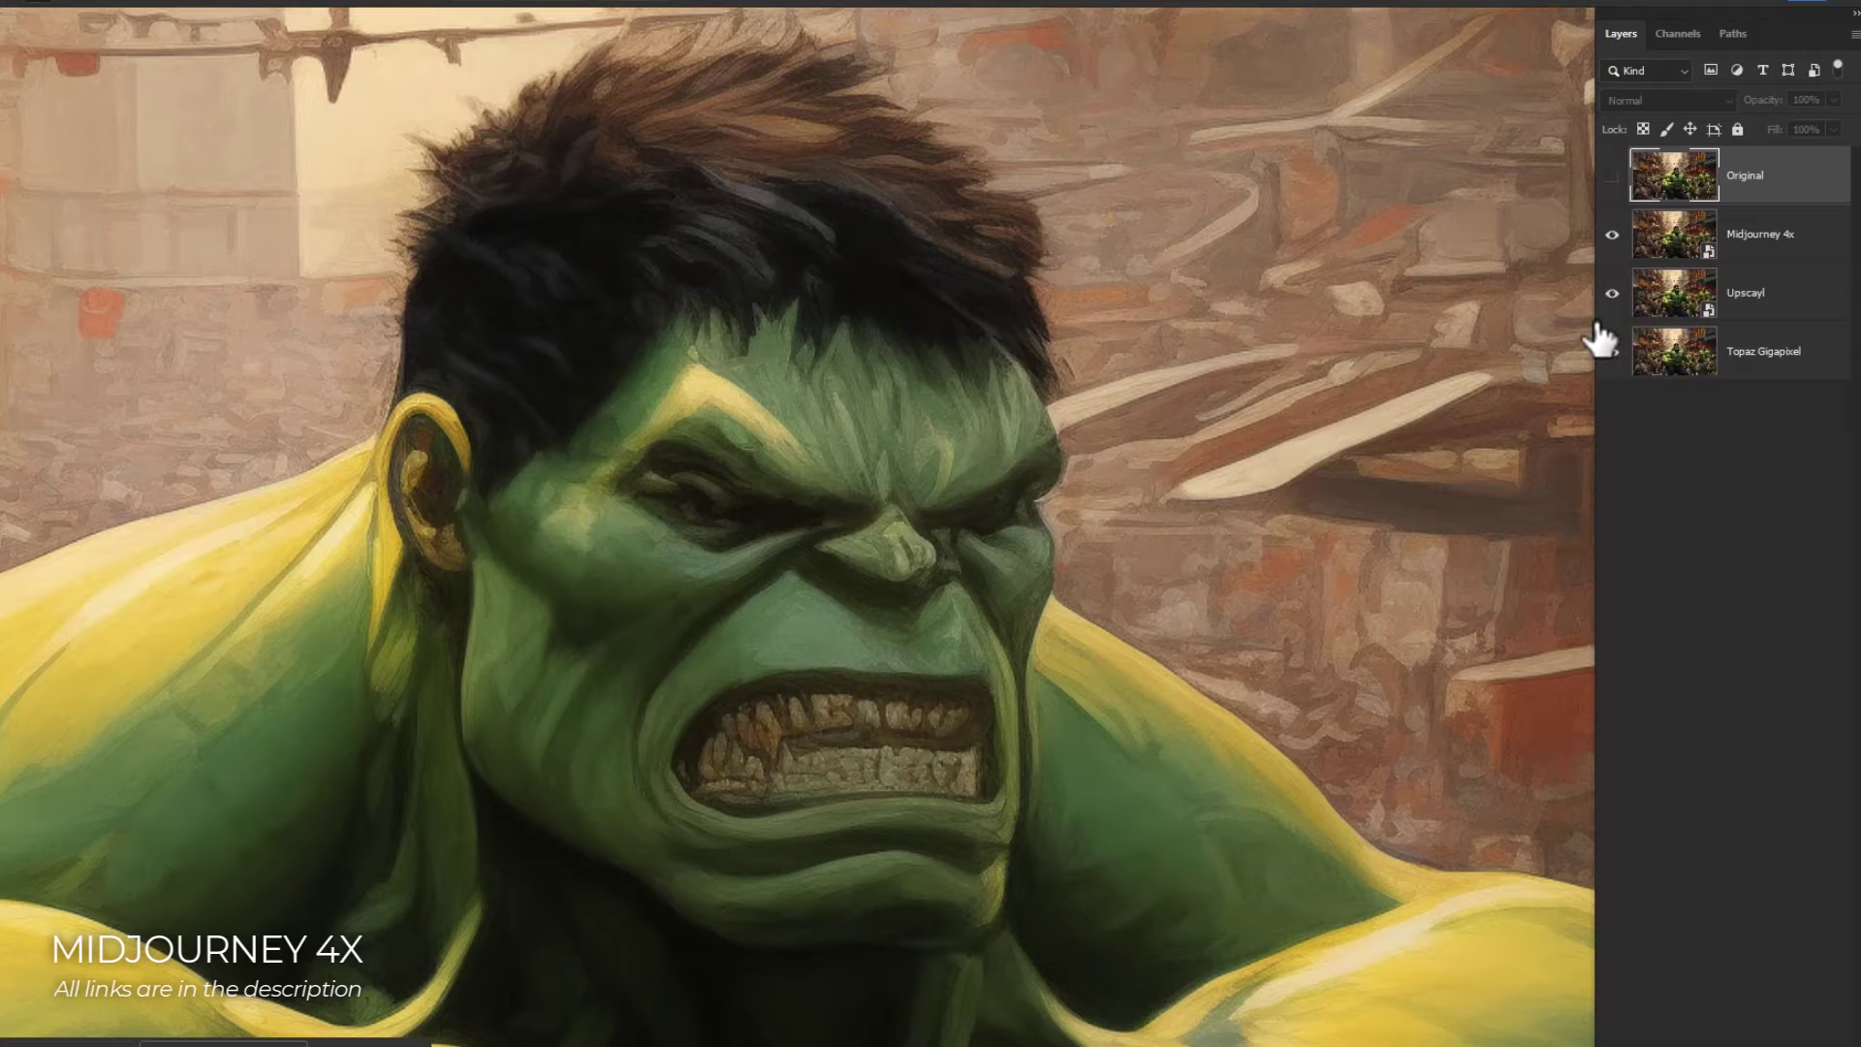
left_click(1612, 350)
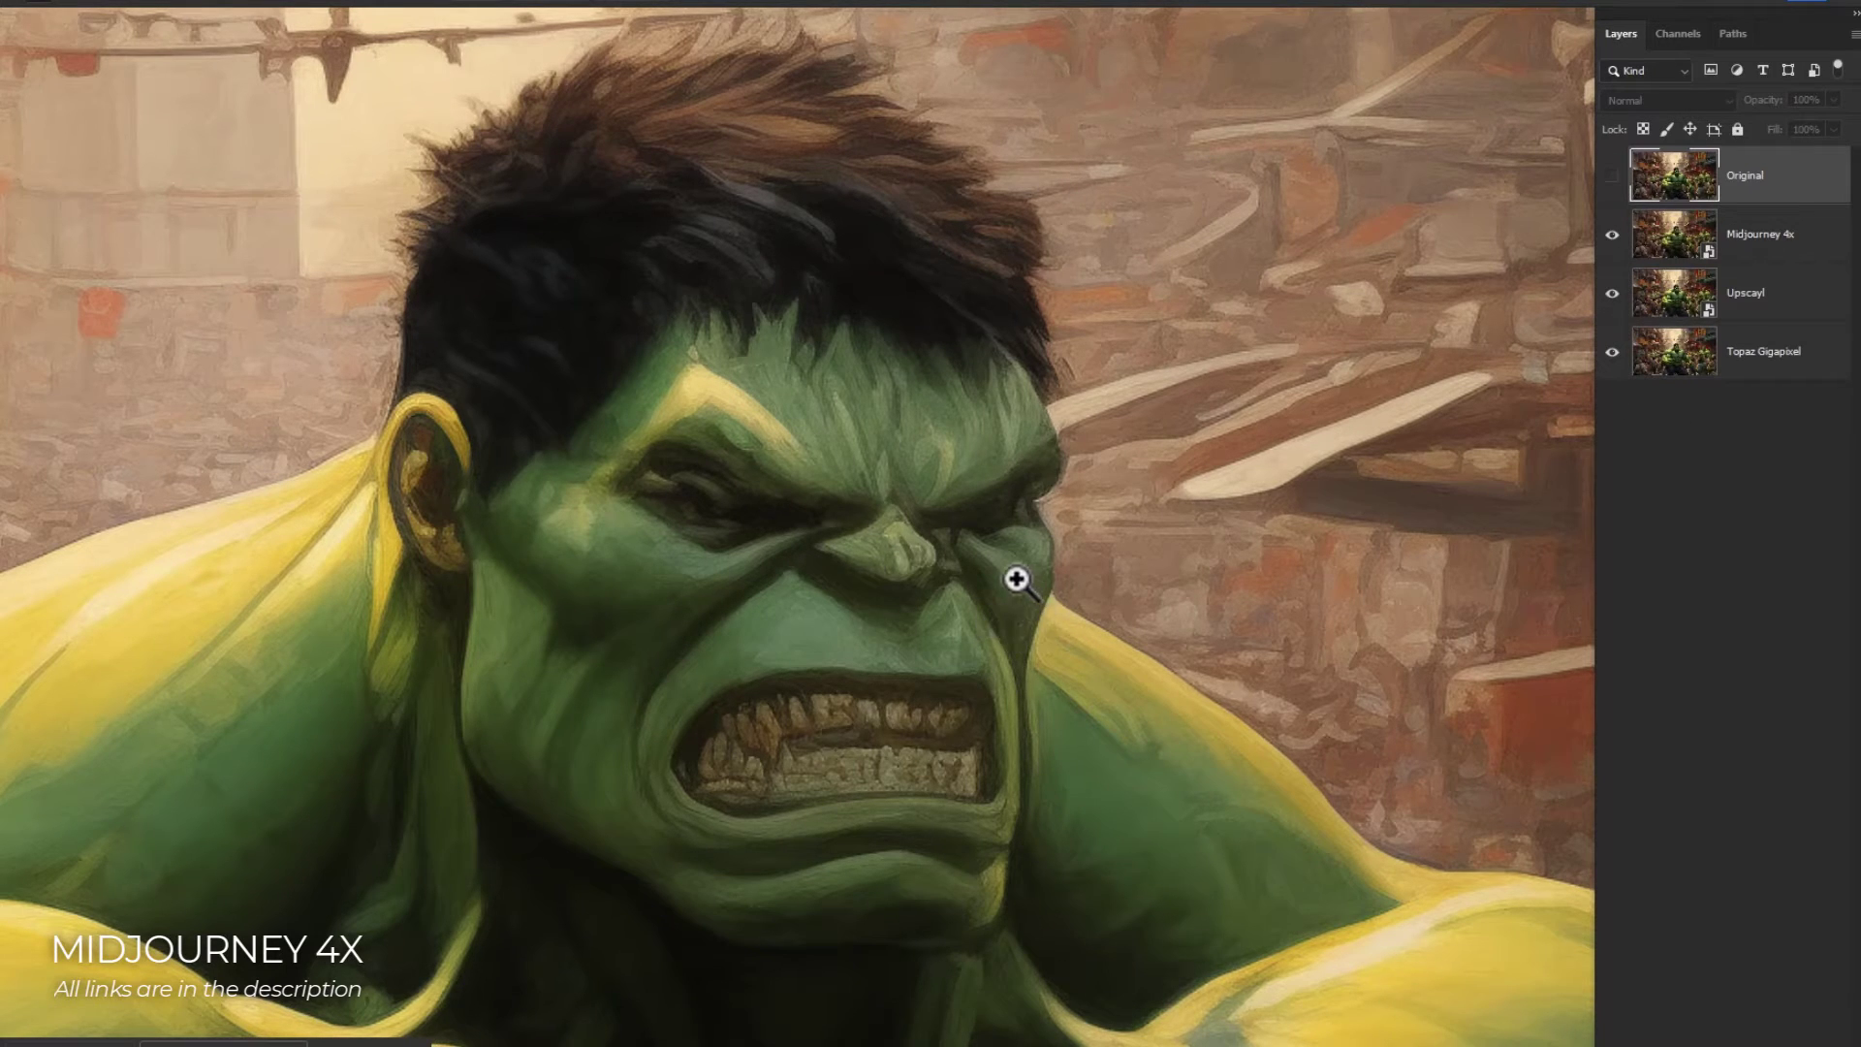
- Compare the background Hulk across the upscales, starting from Topaz Gigapixel and showing Upscayl and Midjourney 4x in turn
left_click_drag(1013, 578, 922, 623)
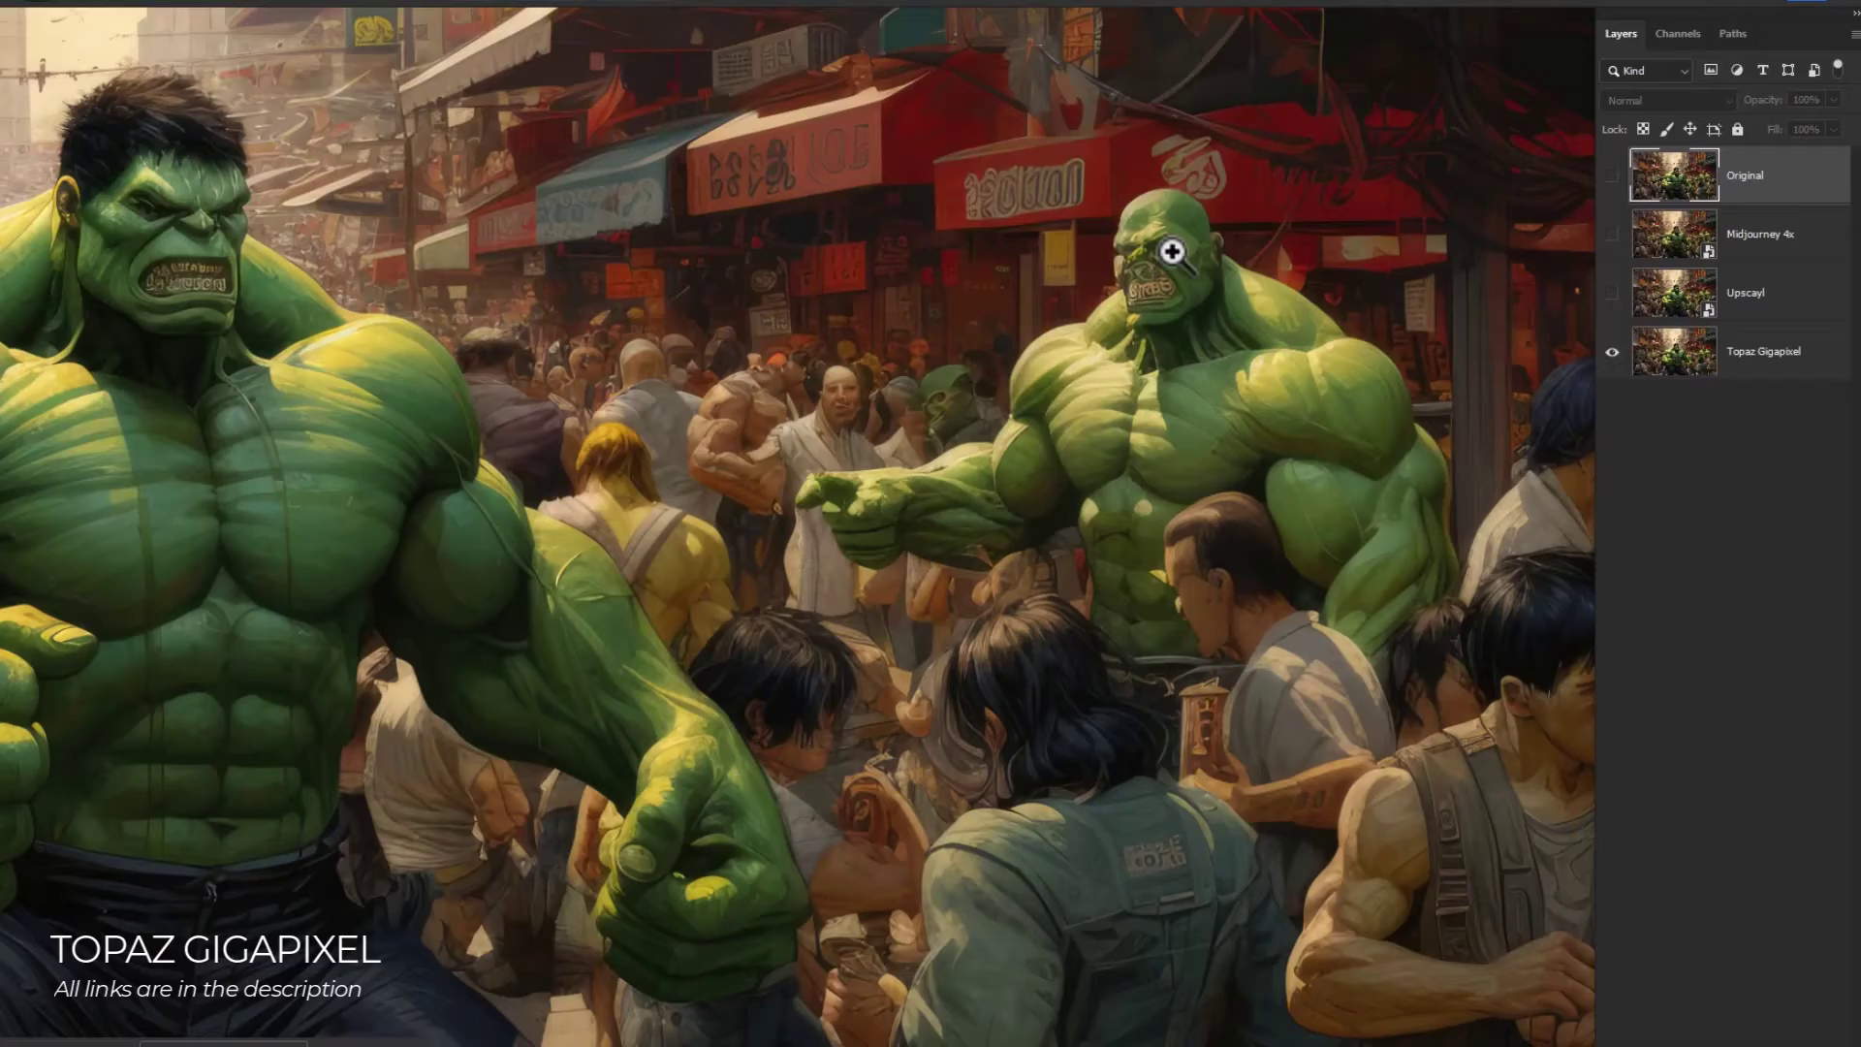
left_click_drag(1175, 253, 1043, 357)
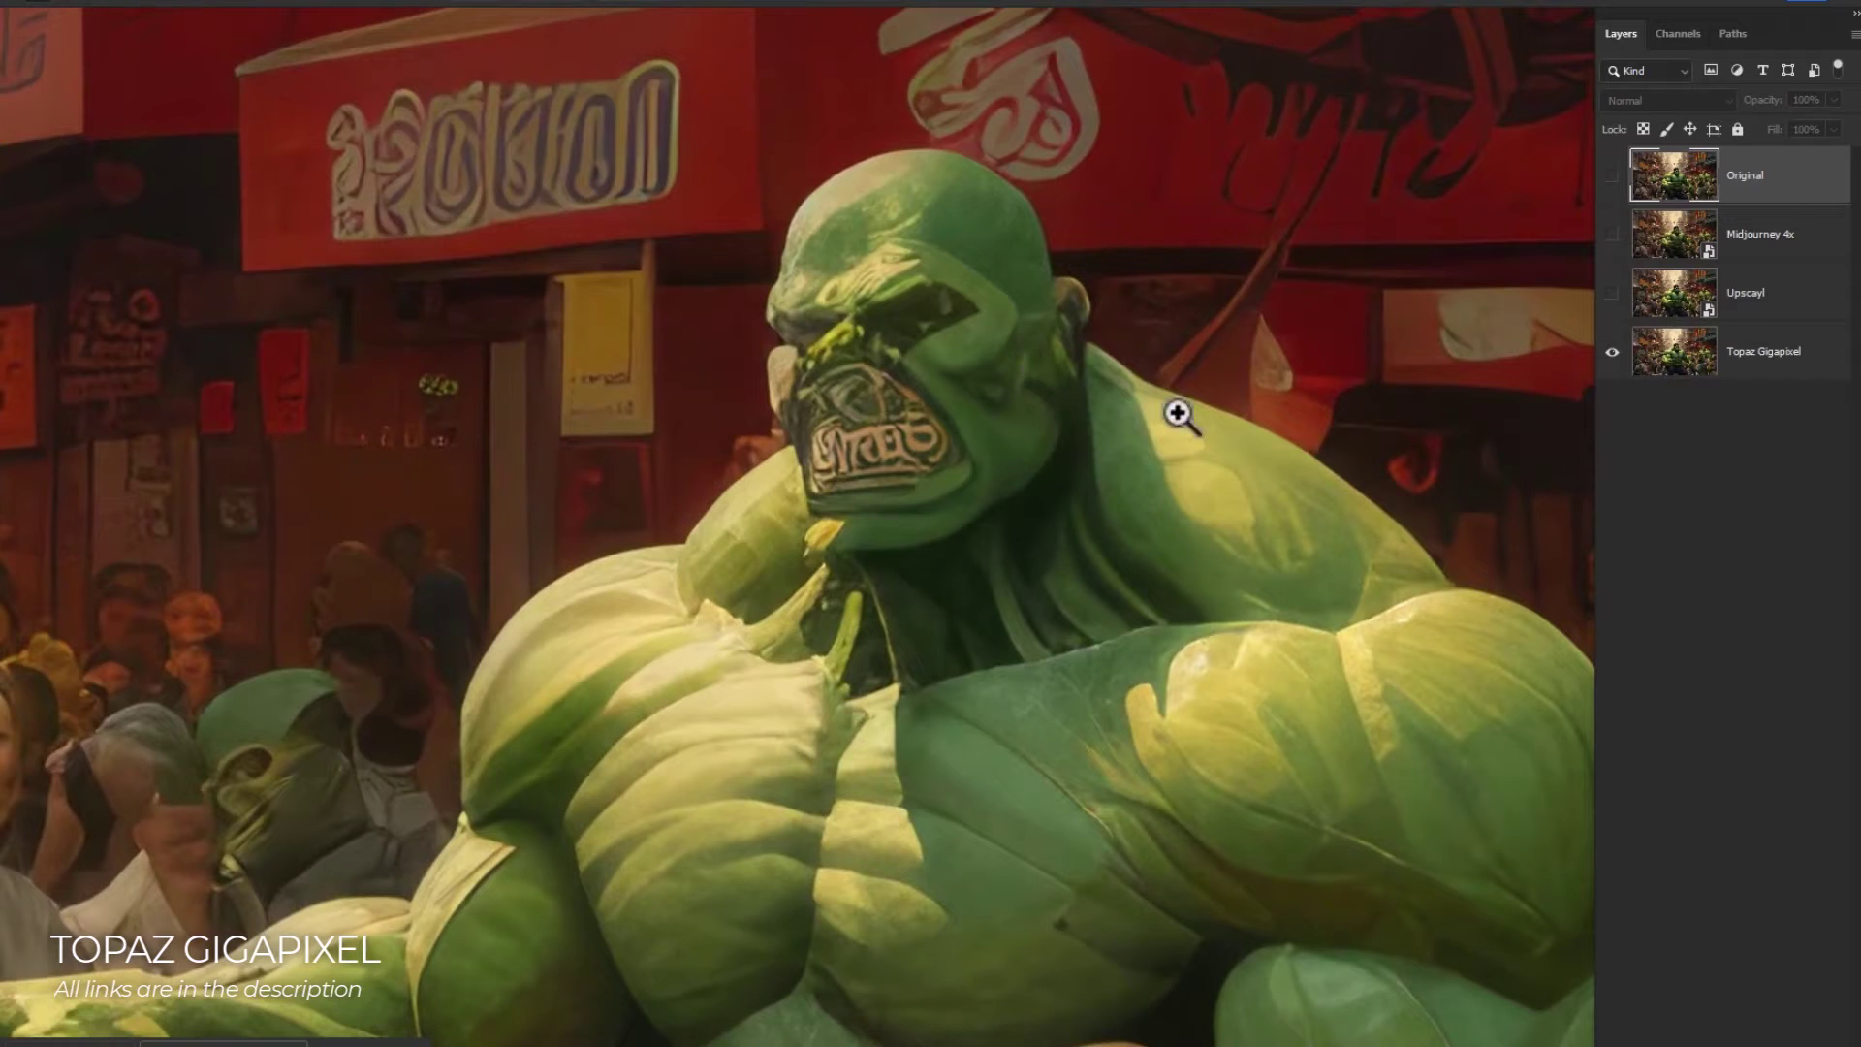
left_click(1612, 293)
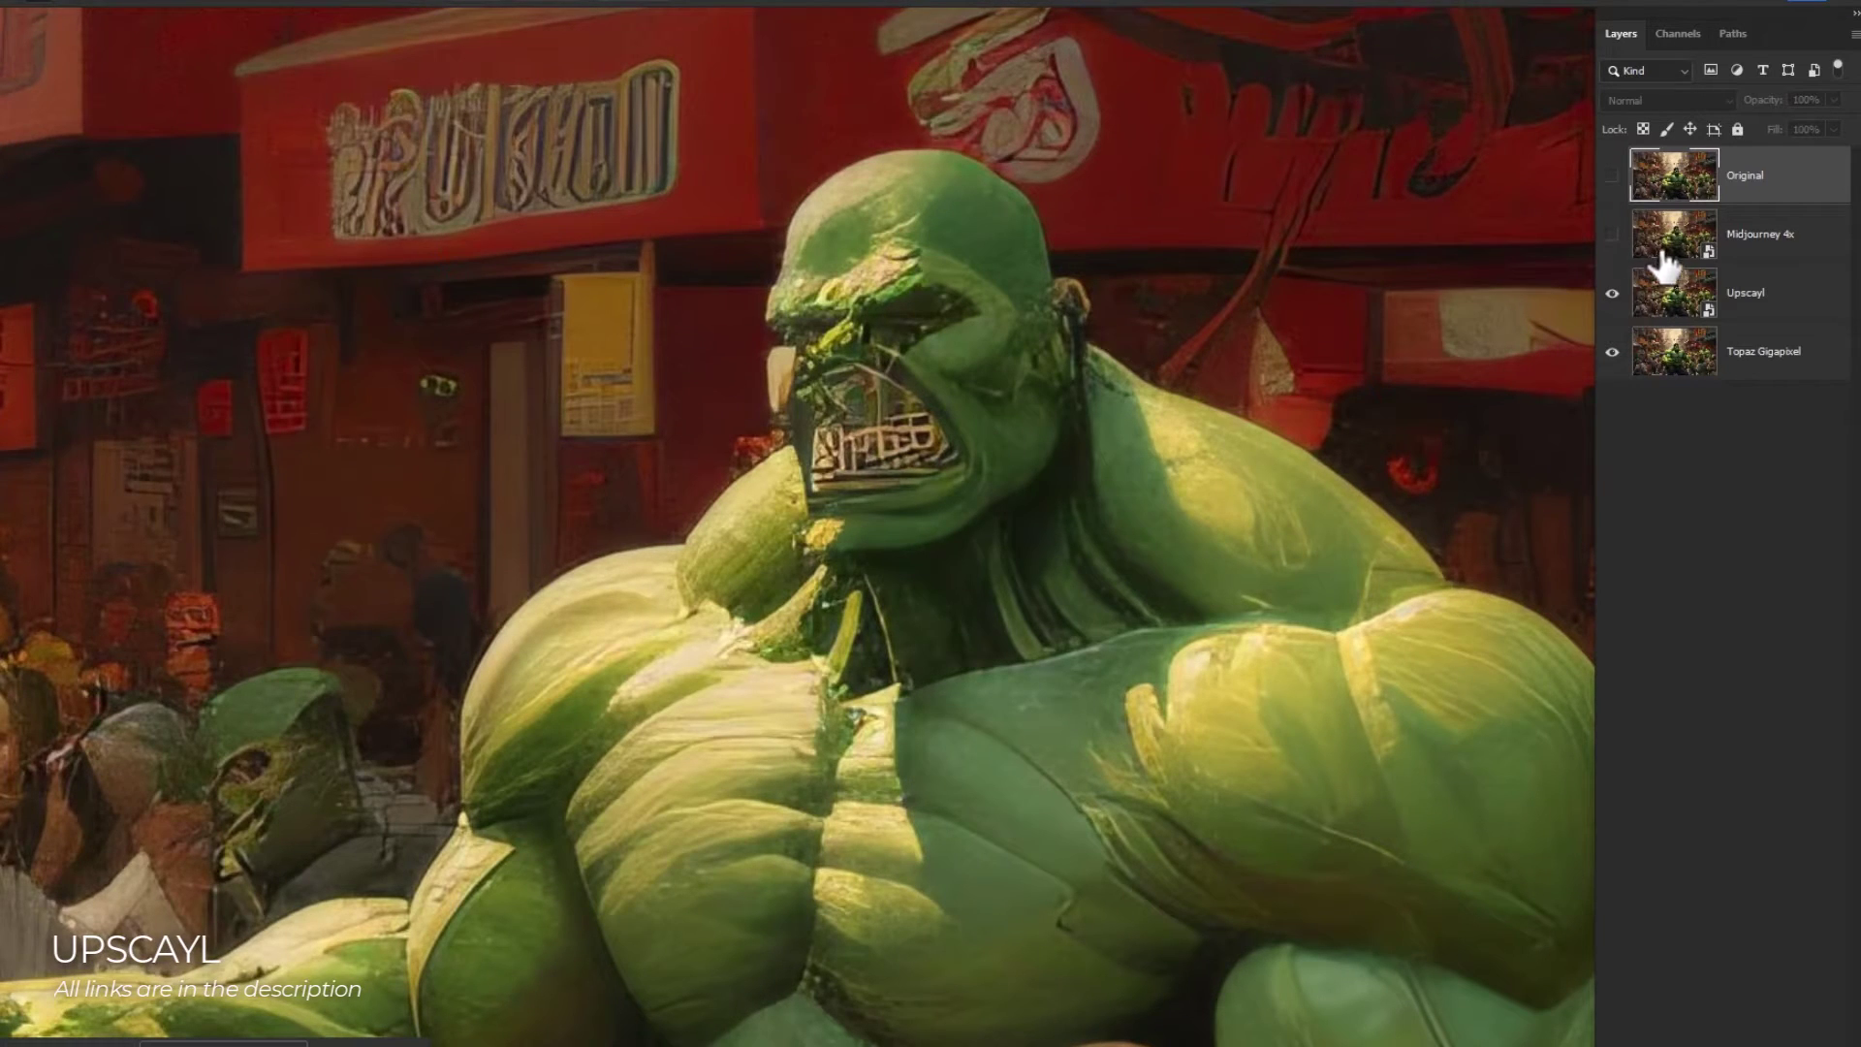
left_click(1611, 237)
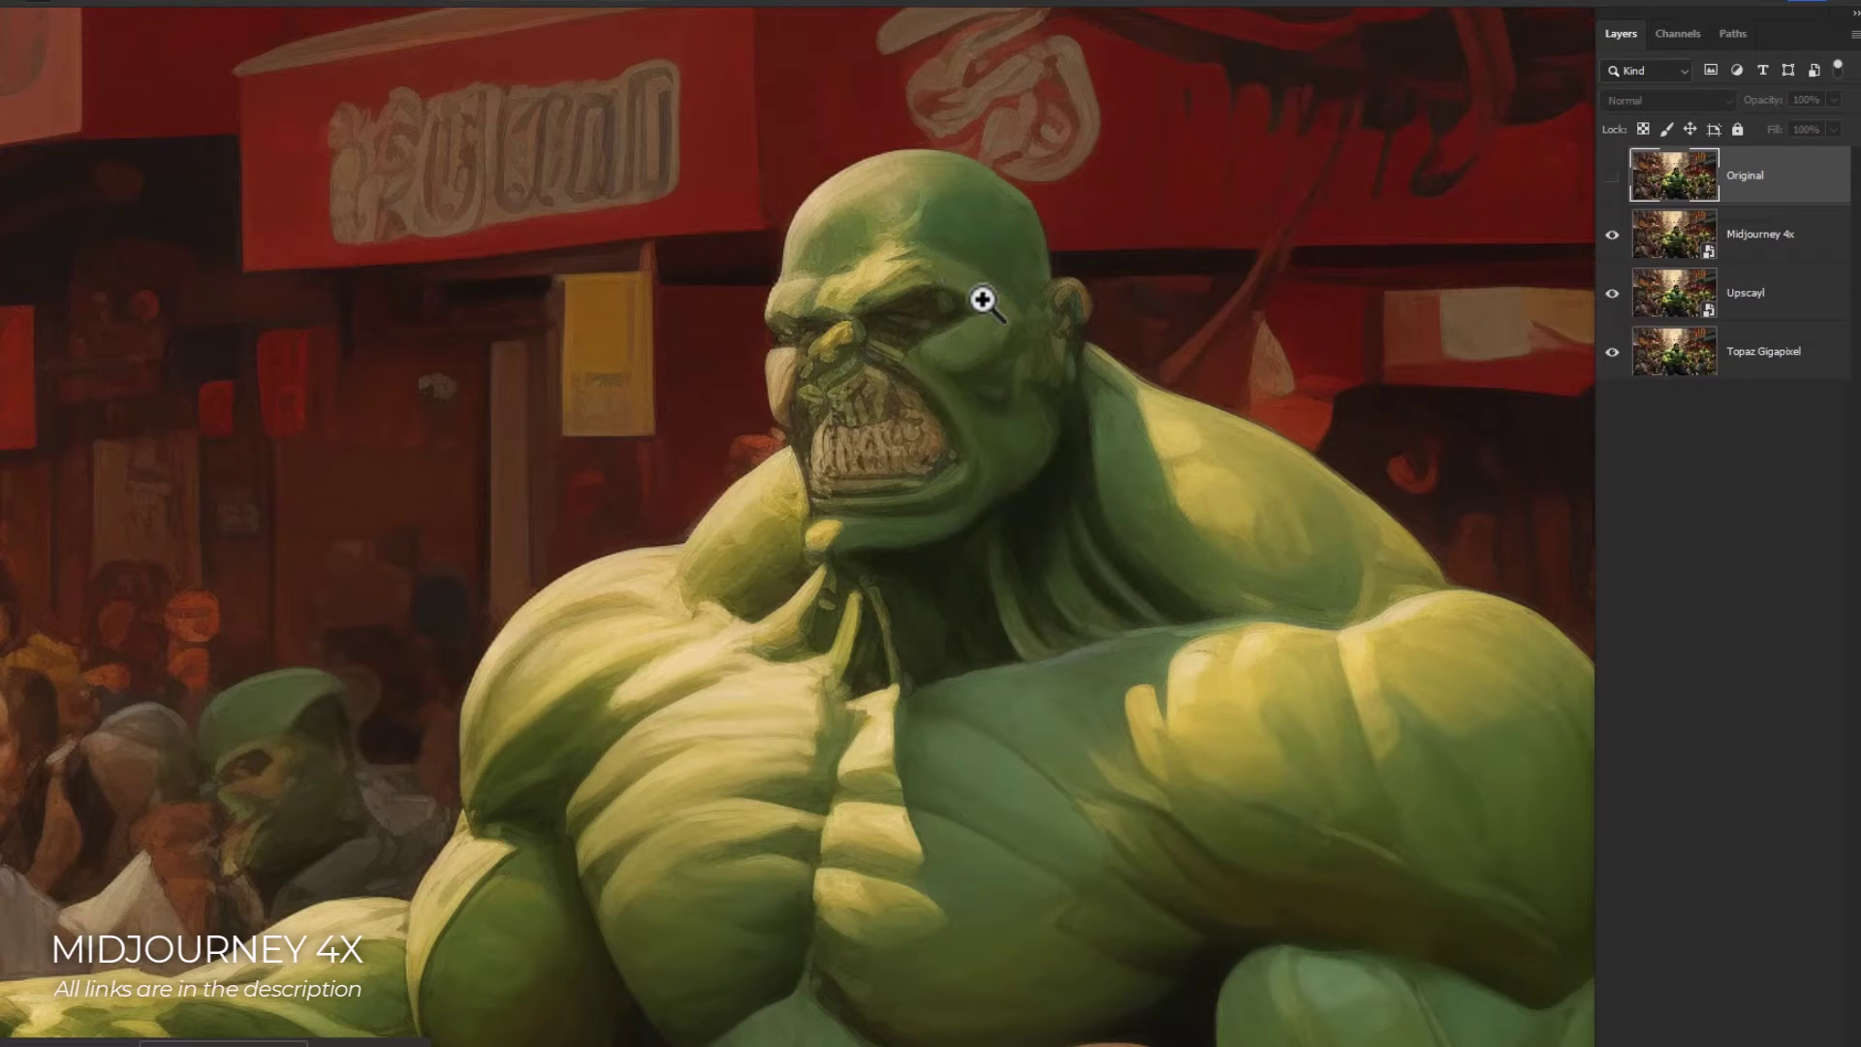
left_click_drag(981, 361, 752, 420)
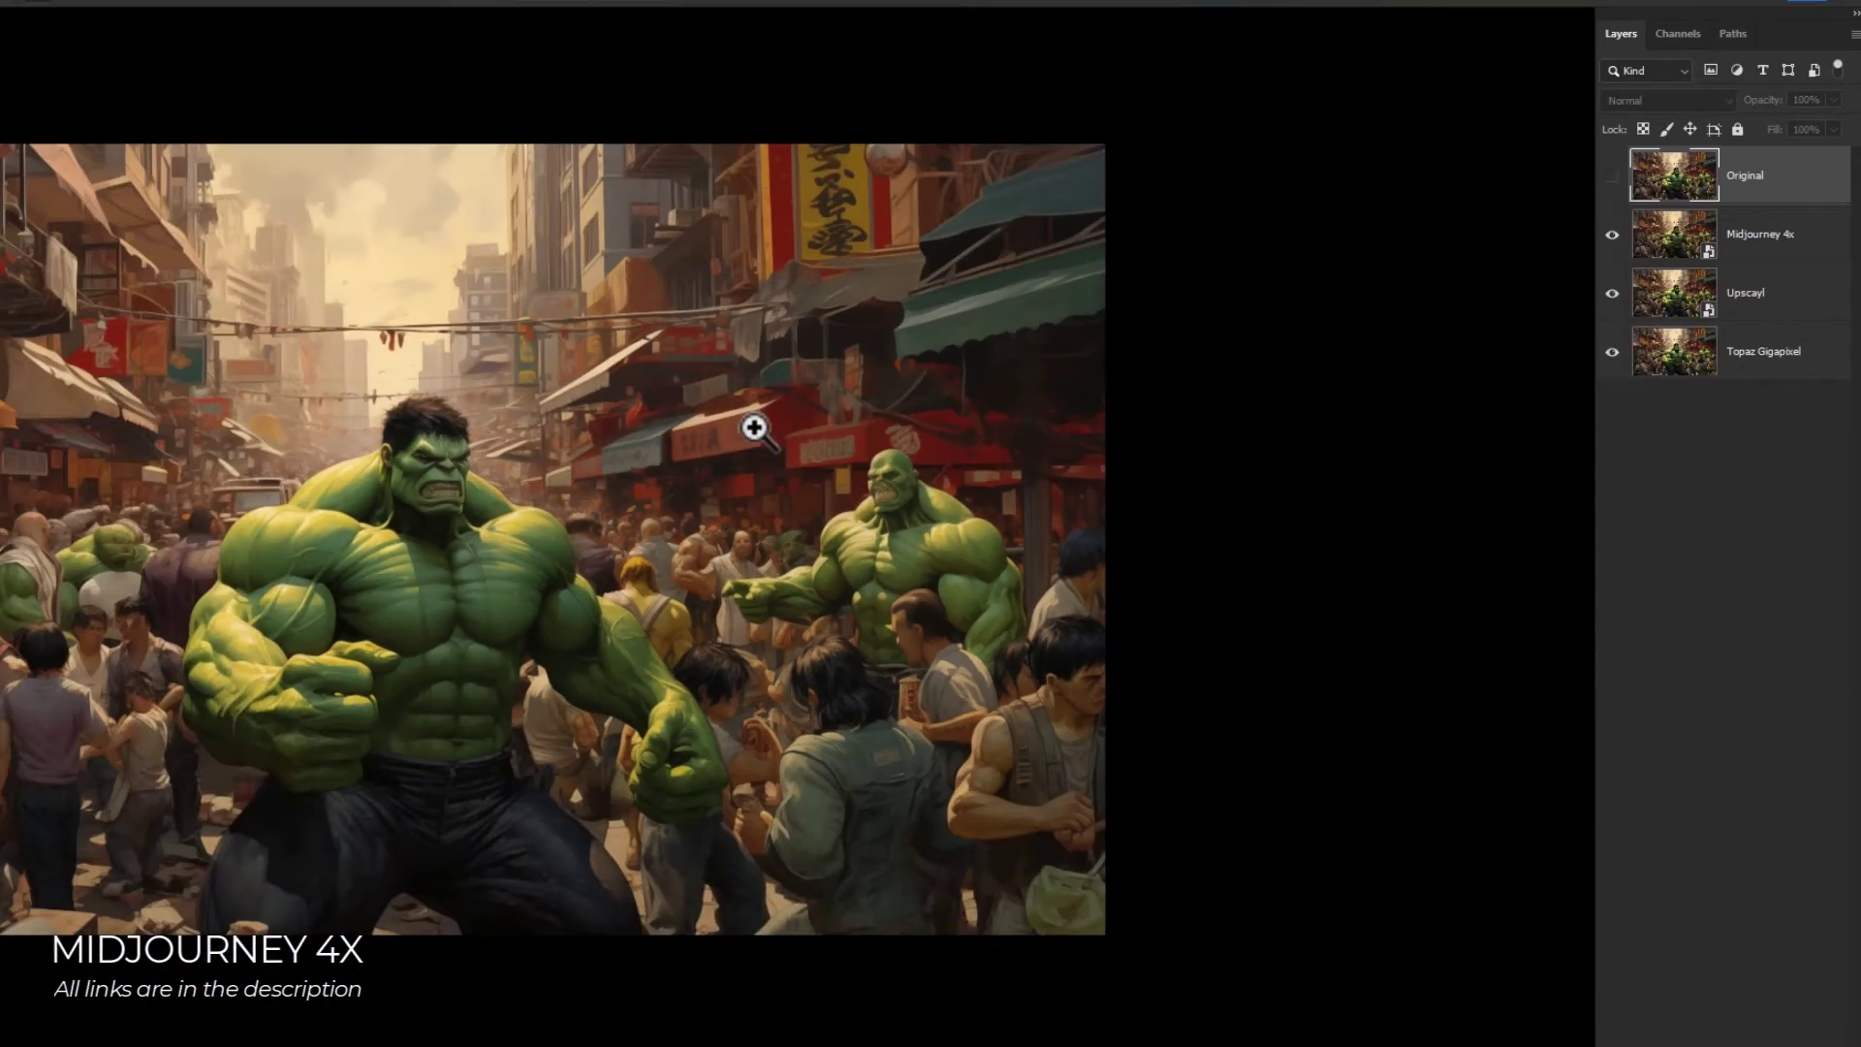
left_click_drag(466, 453, 762, 456)
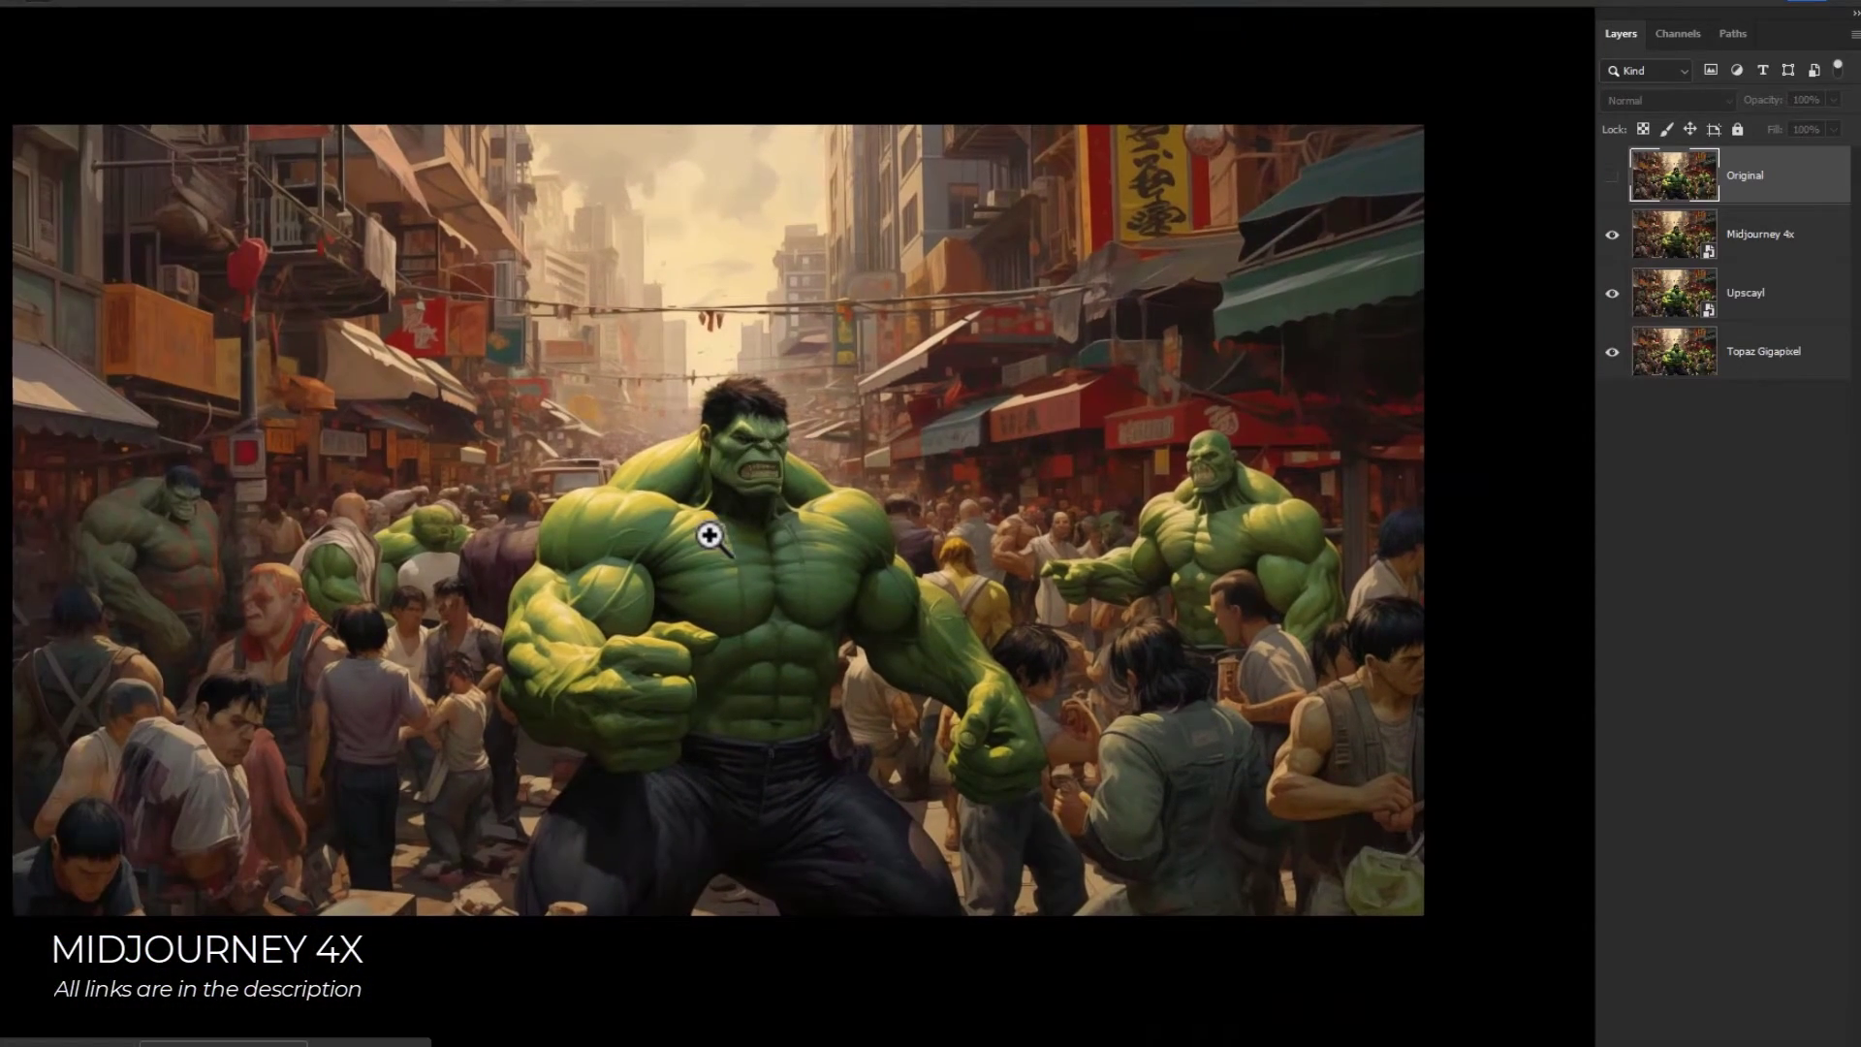
left_click_drag(798, 524, 864, 486)
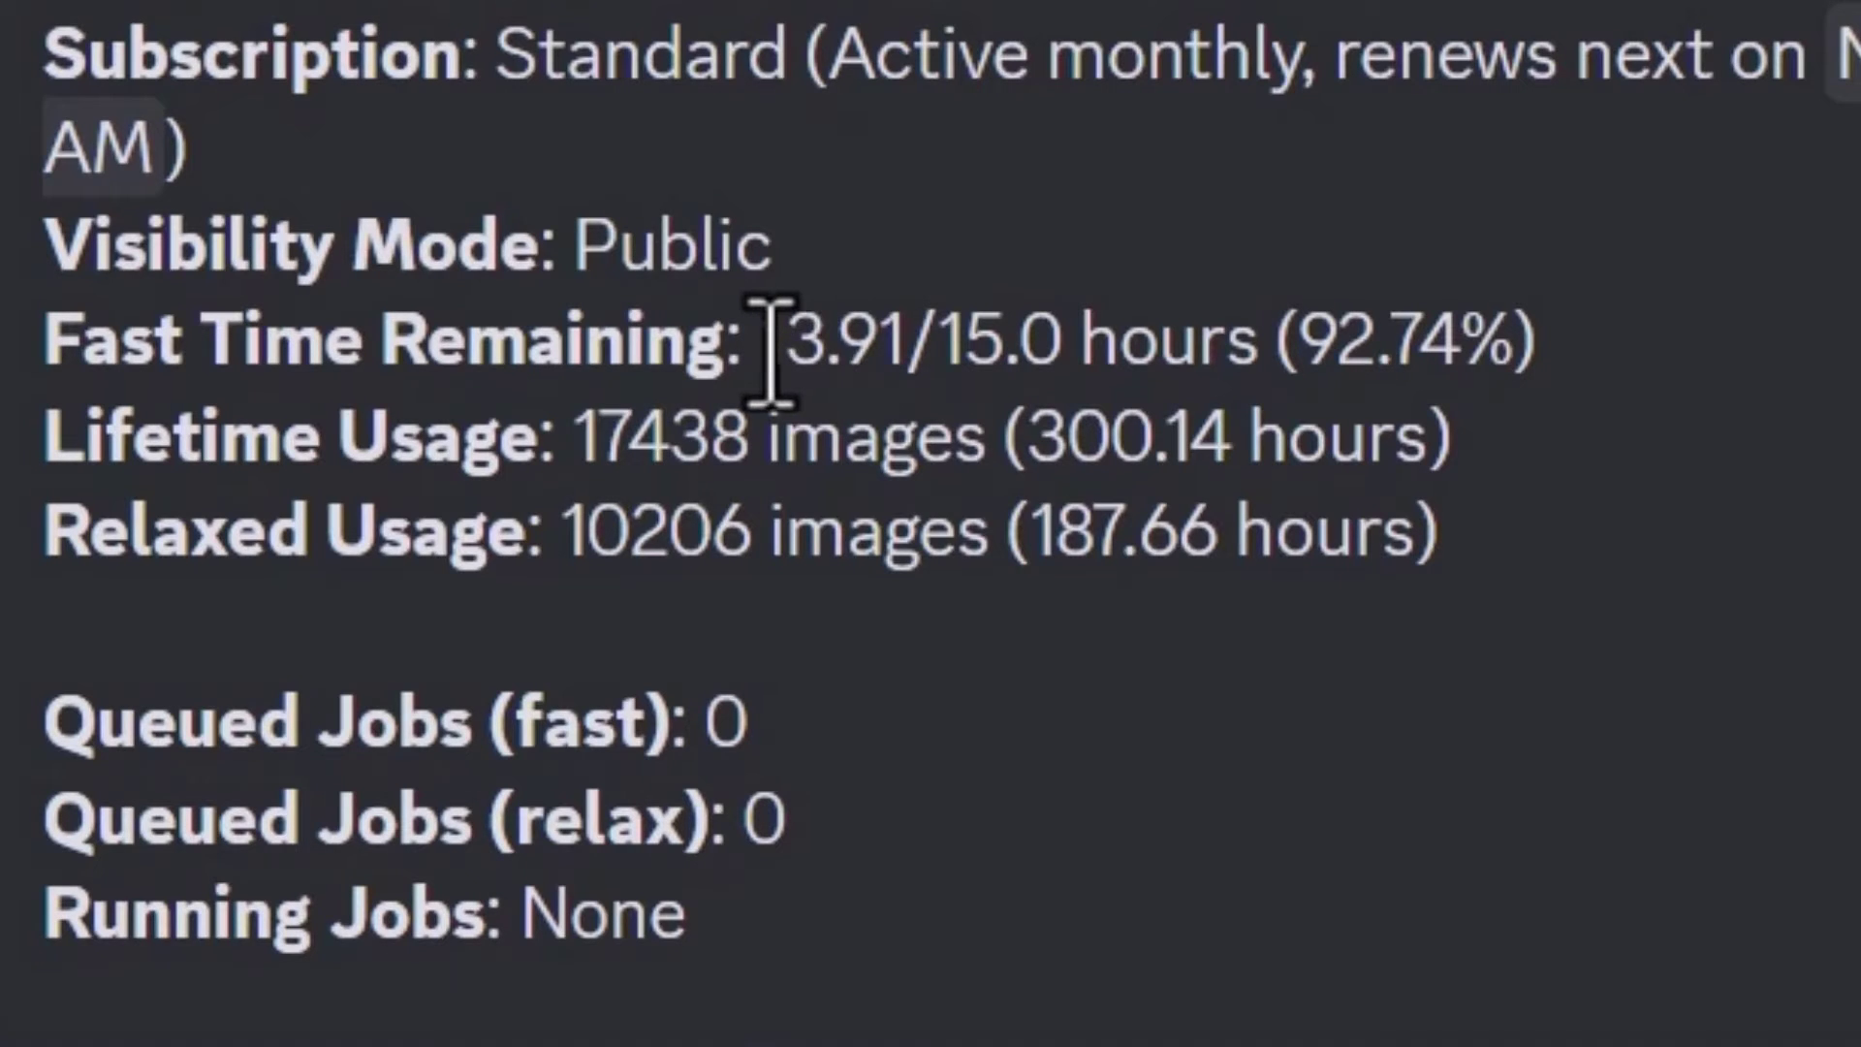
- Switch to Discord and examine the Fast Time Remaining entry in the Midjourney account information
left_click_drag(766, 344, 905, 339)
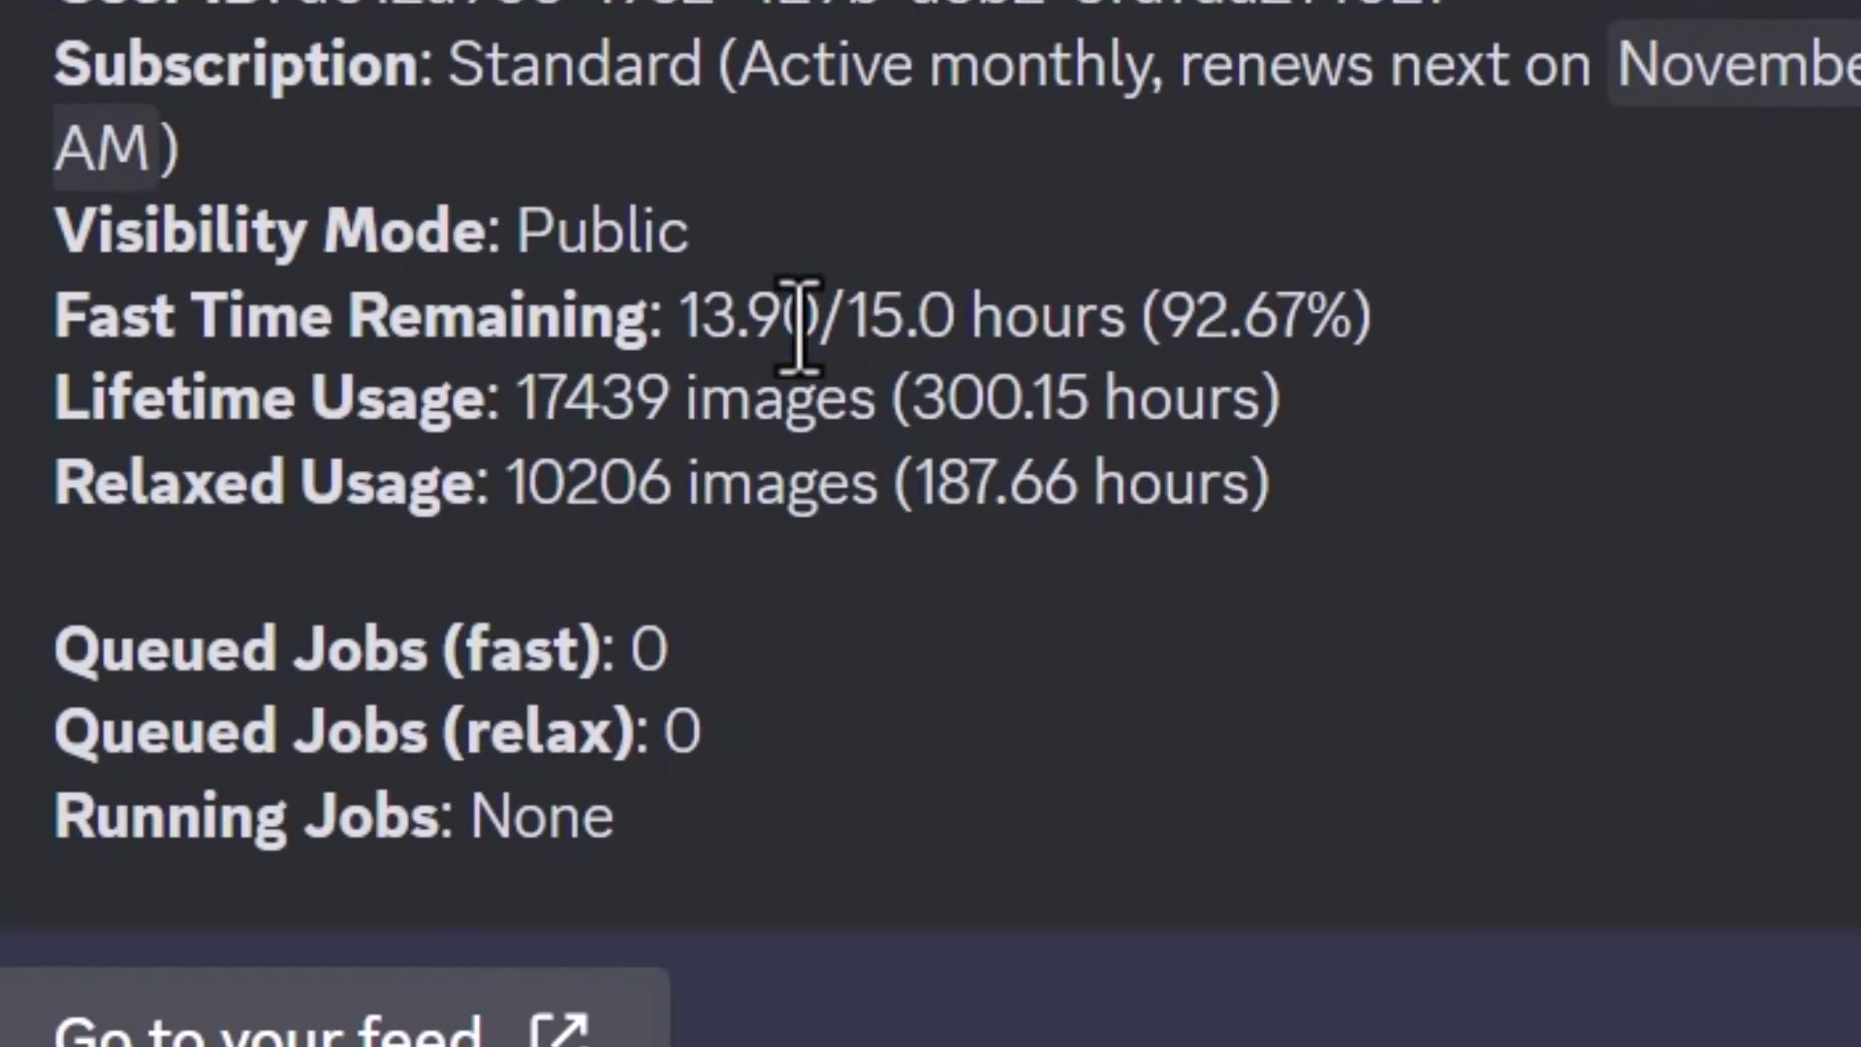
left_click_drag(785, 320, 820, 320)
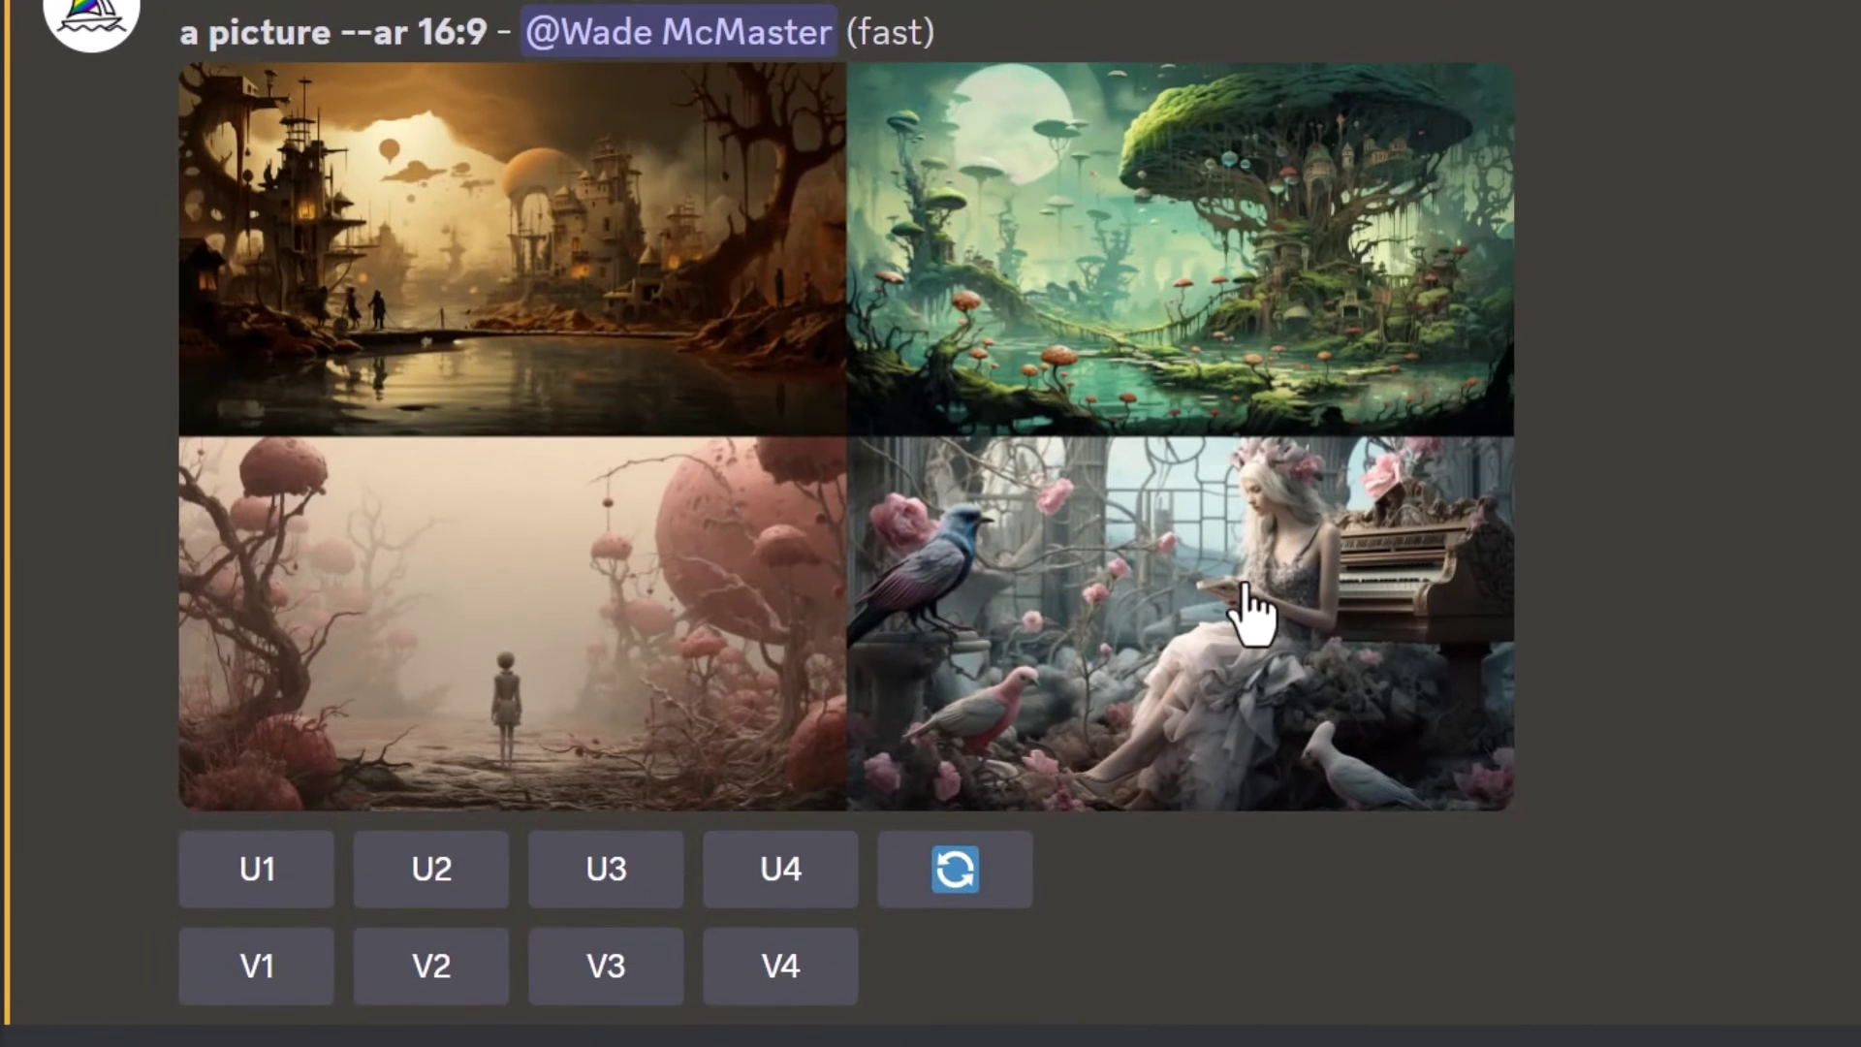
left_click(386, 736)
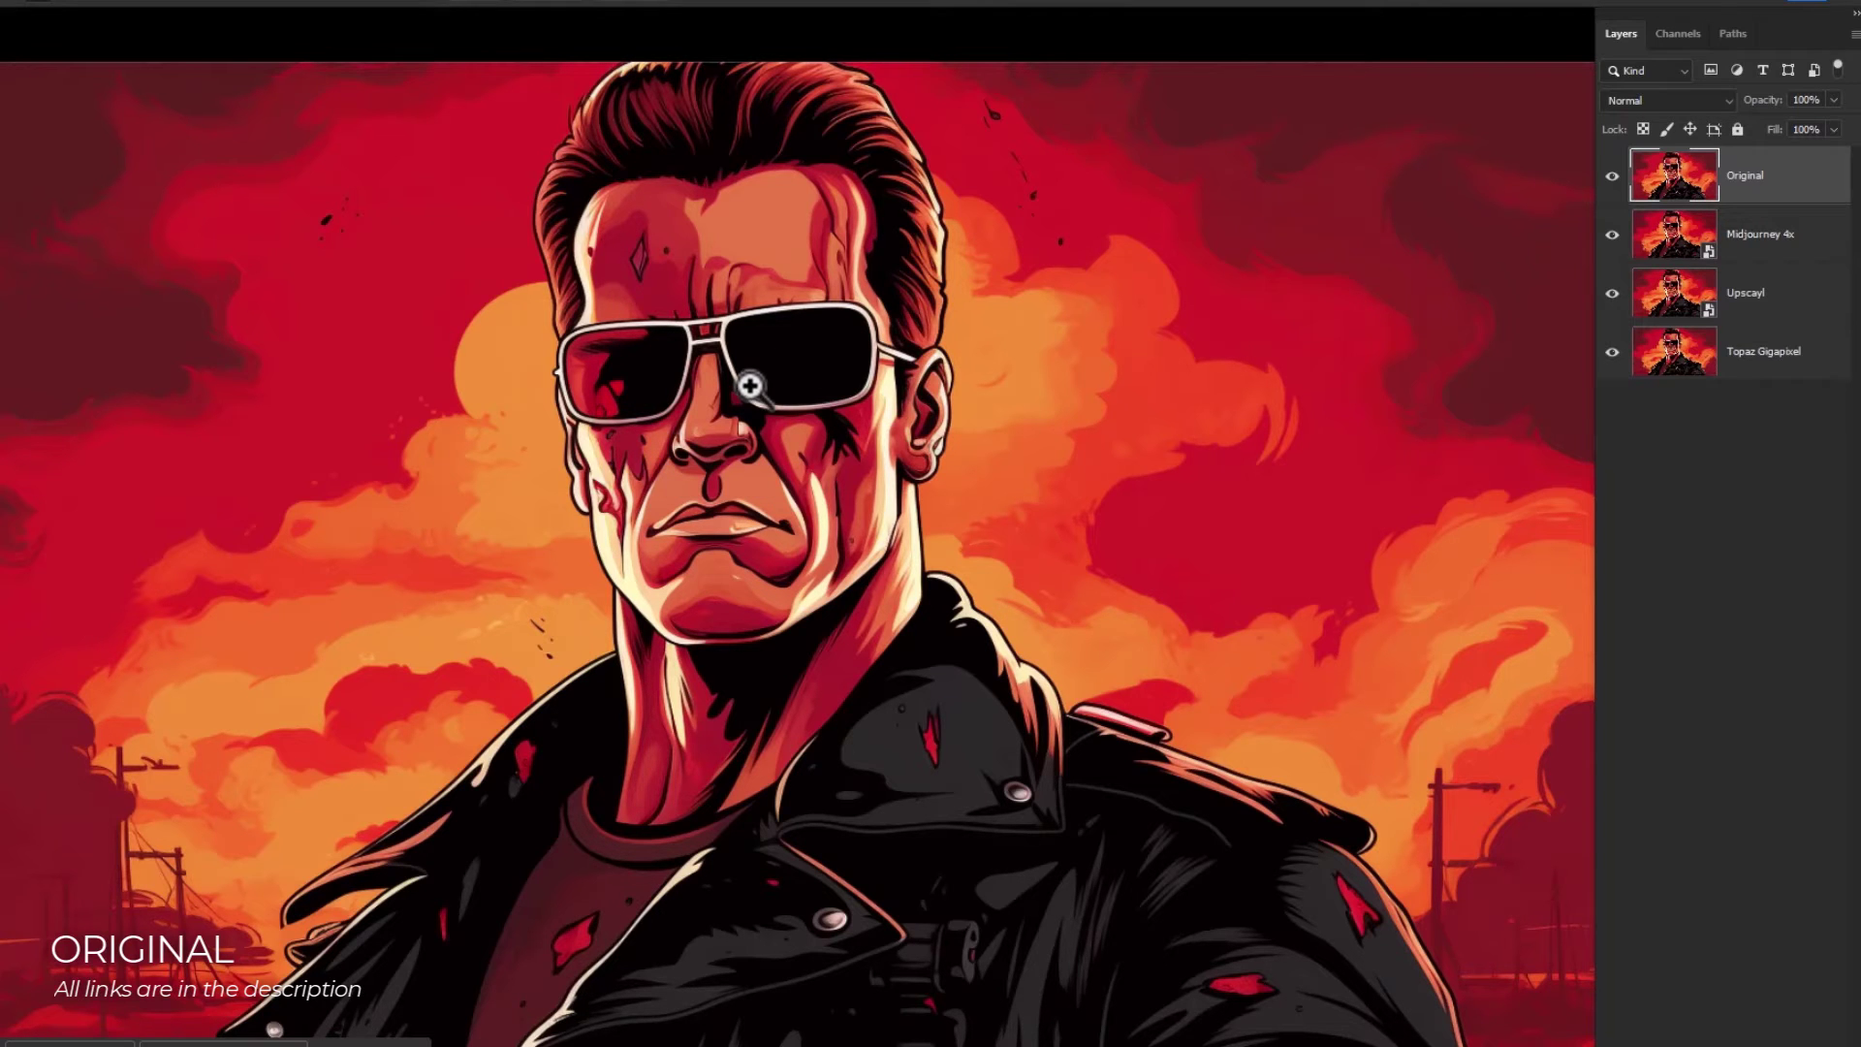
- Switch to Photoshop and hide the Original layer of the sunglasses portrait to examine the Midjourney 4x face details
left_click_drag(749, 385, 199, 465)
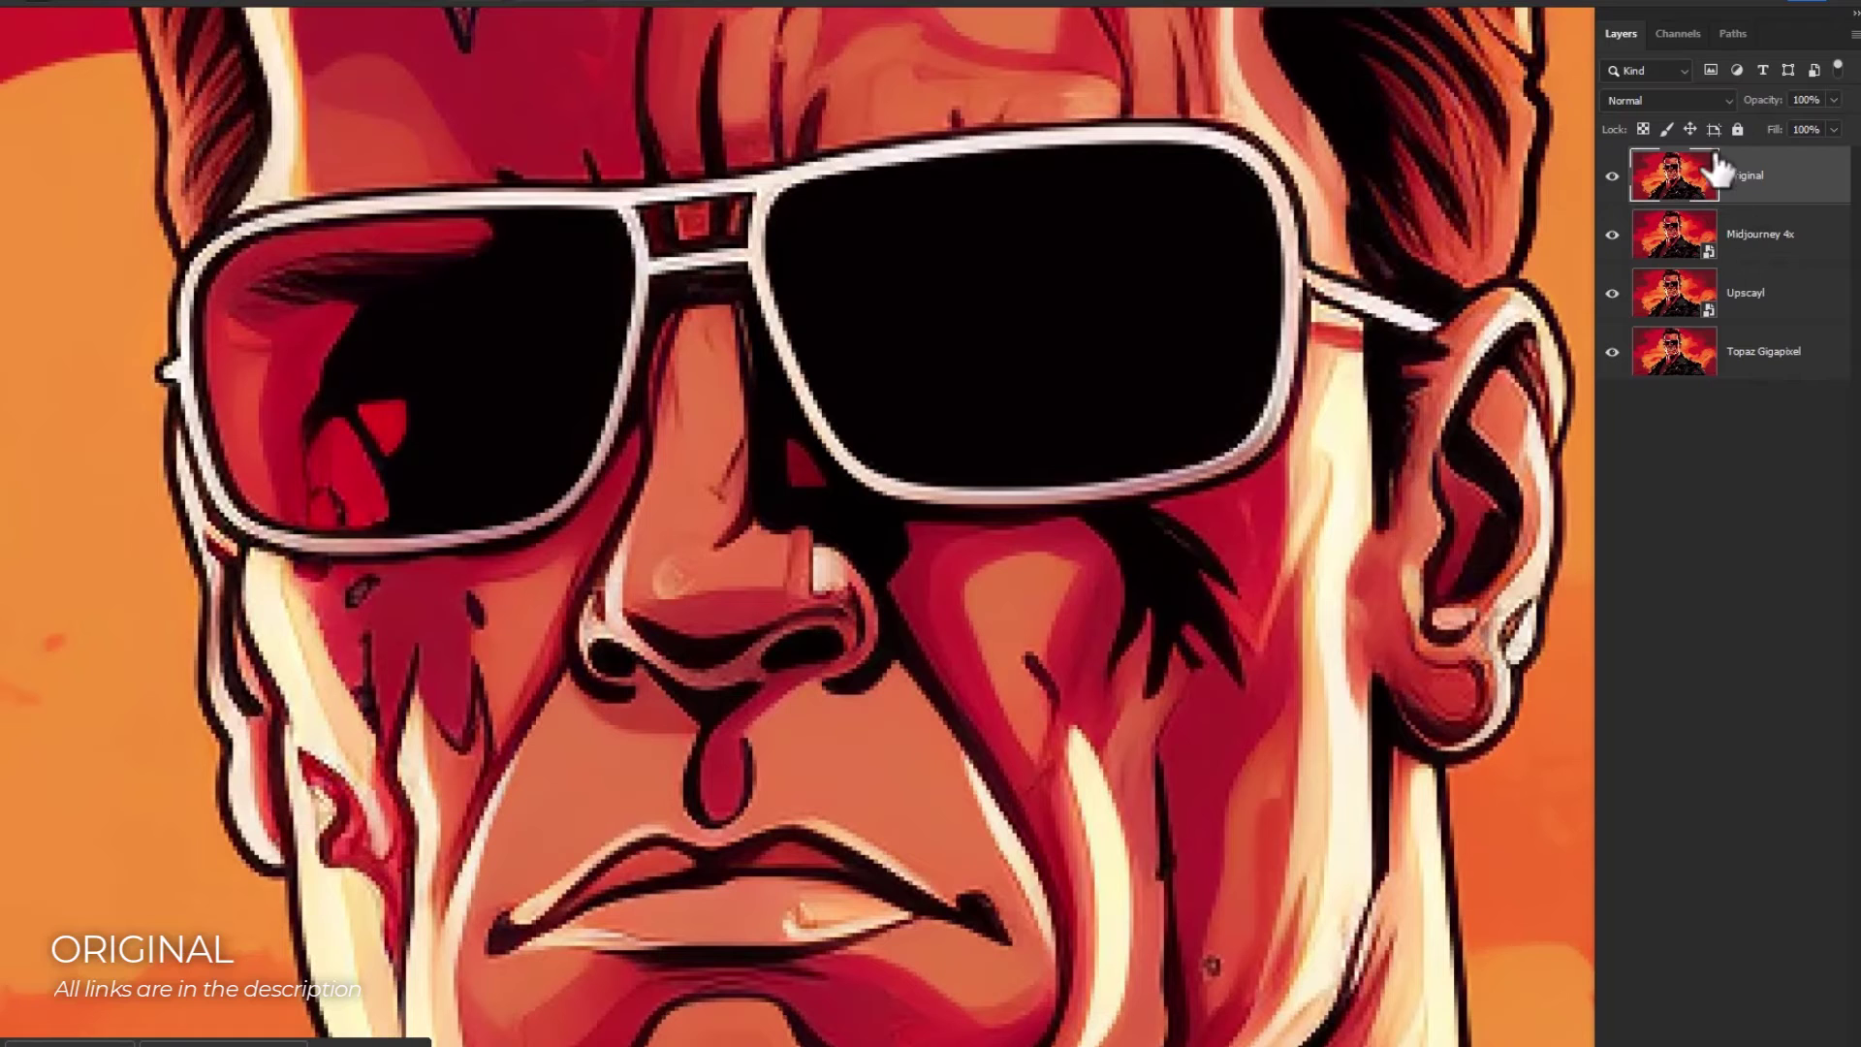
left_click(1611, 177)
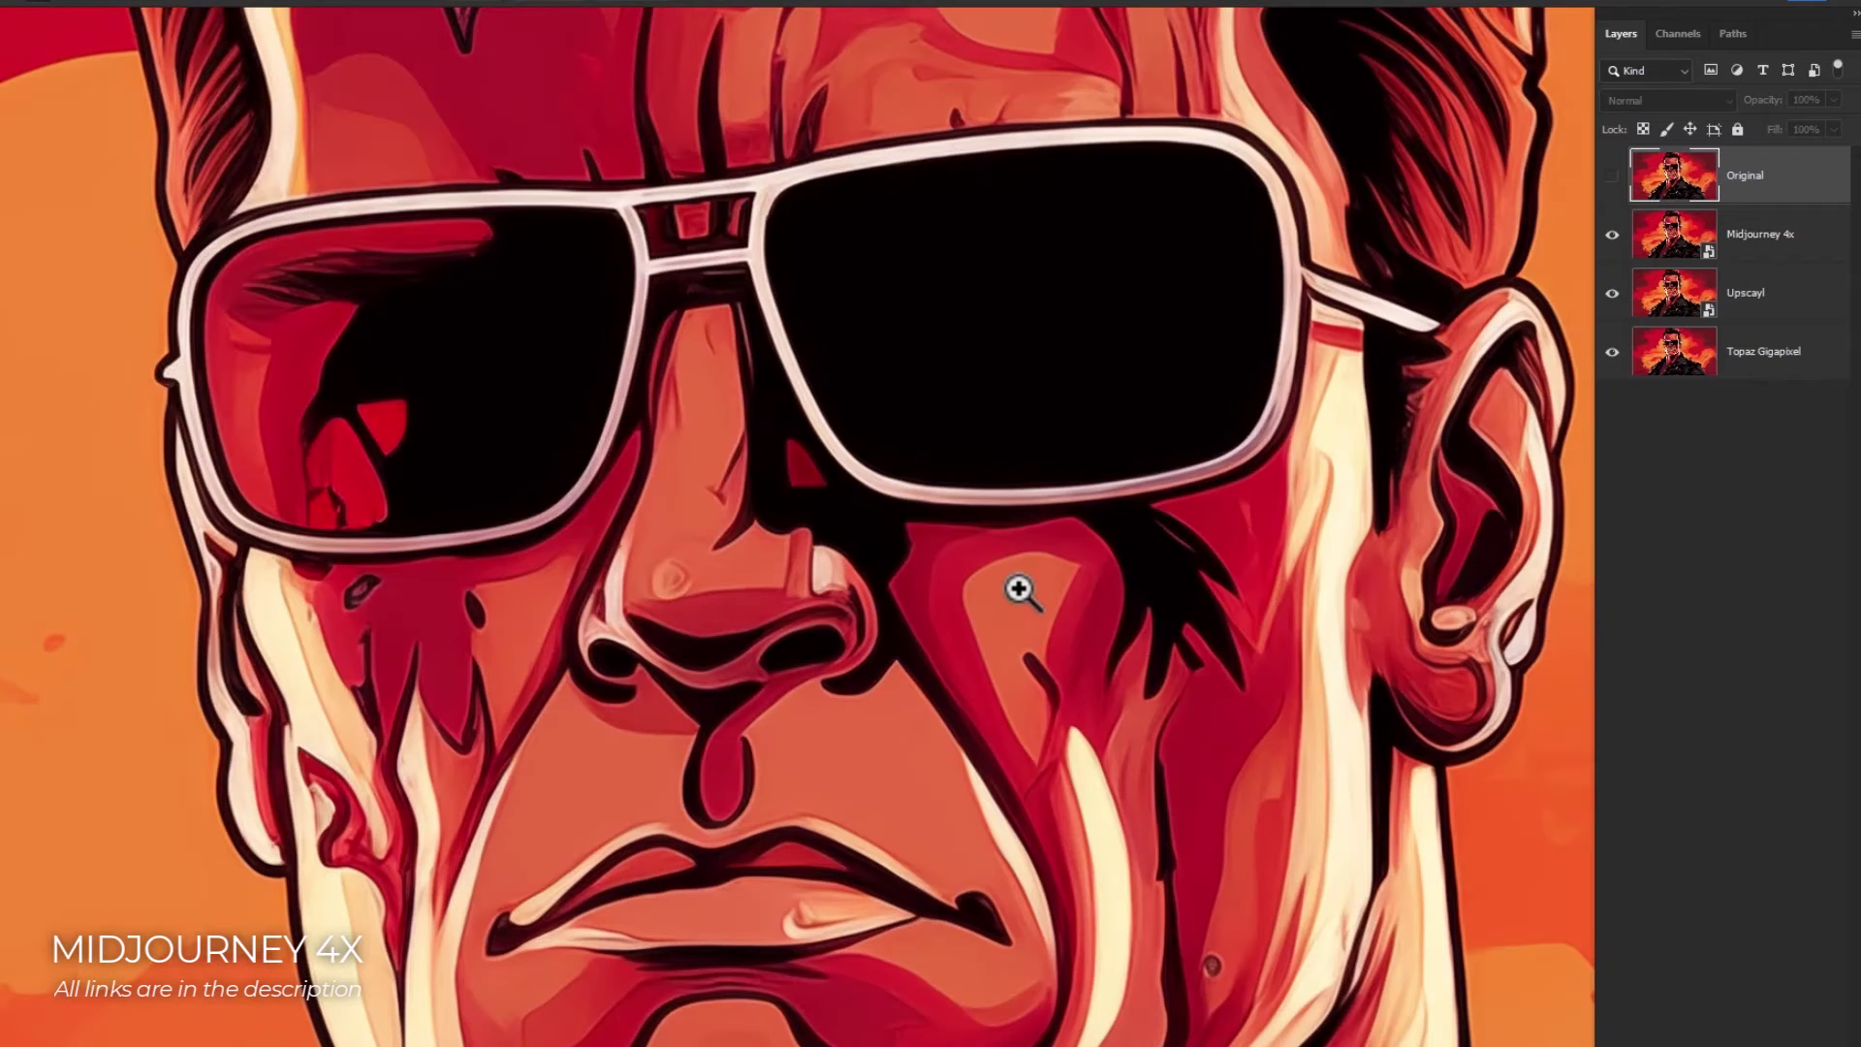
left_click_drag(1015, 582, 1043, 594)
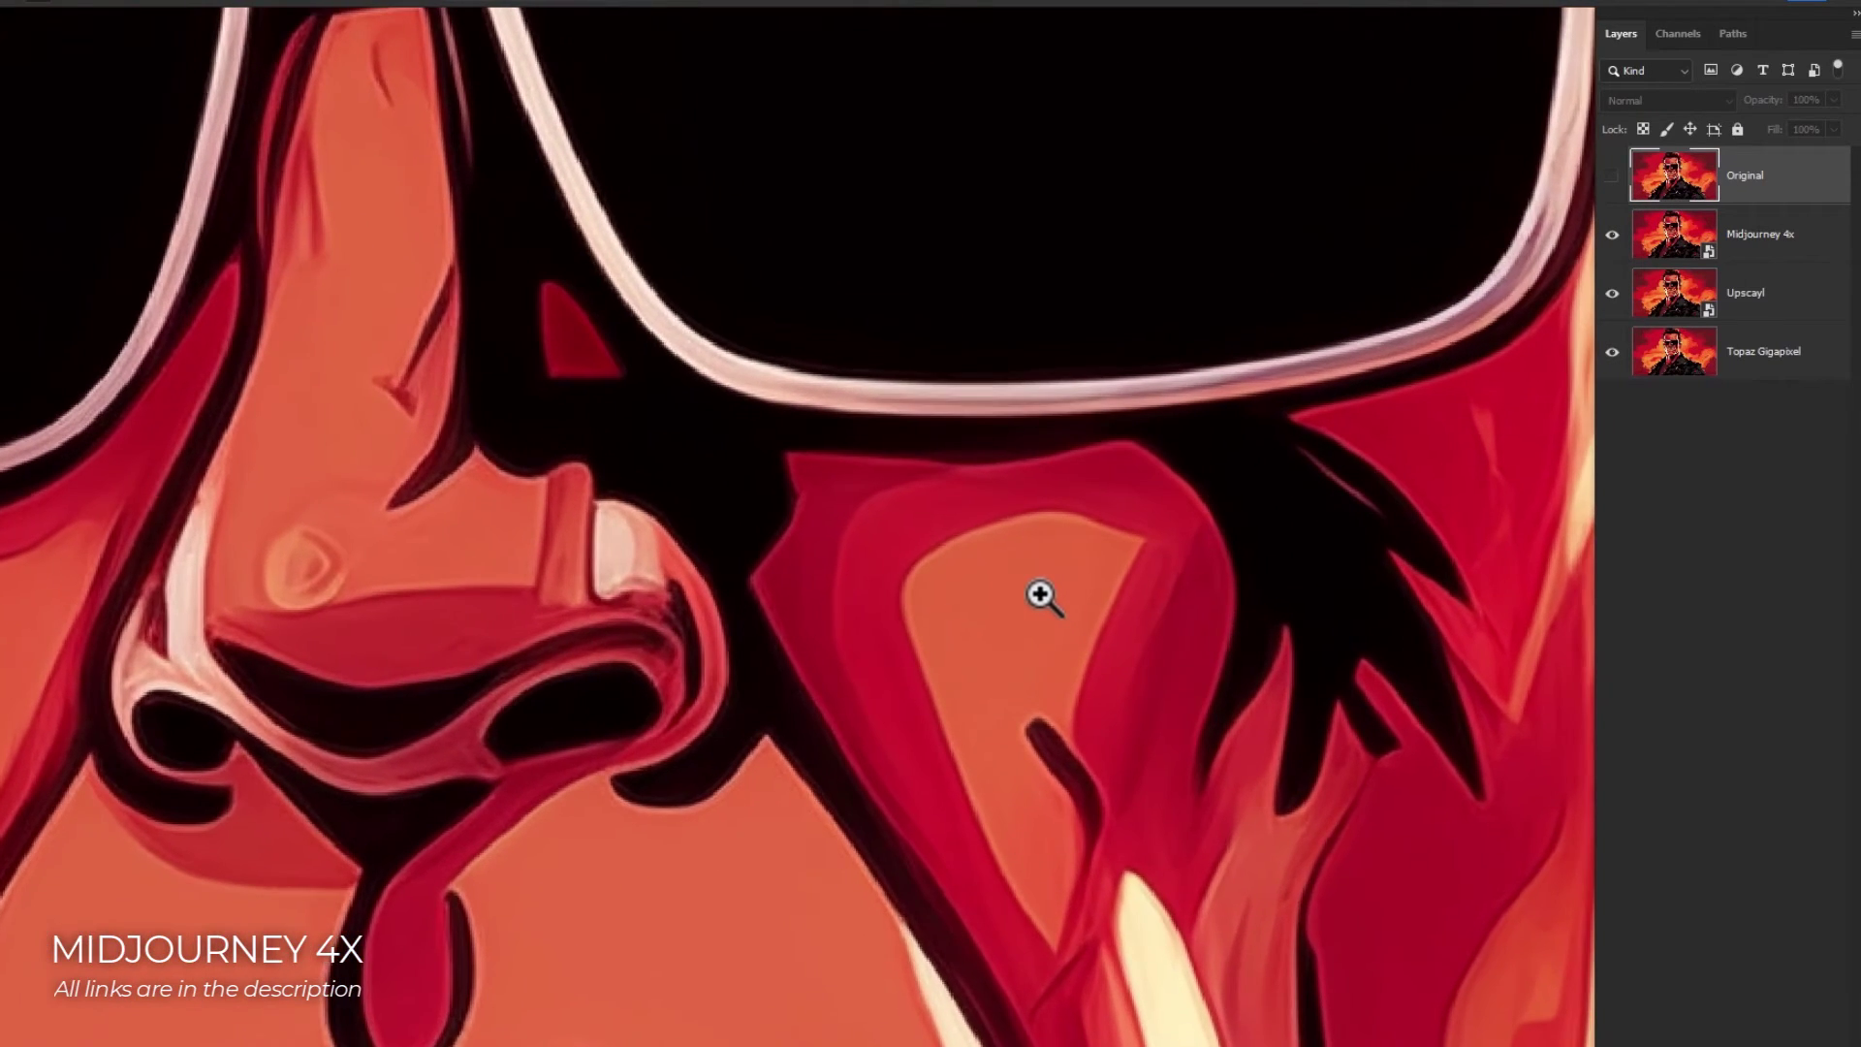
left_click_drag(1214, 573, 768, 507)
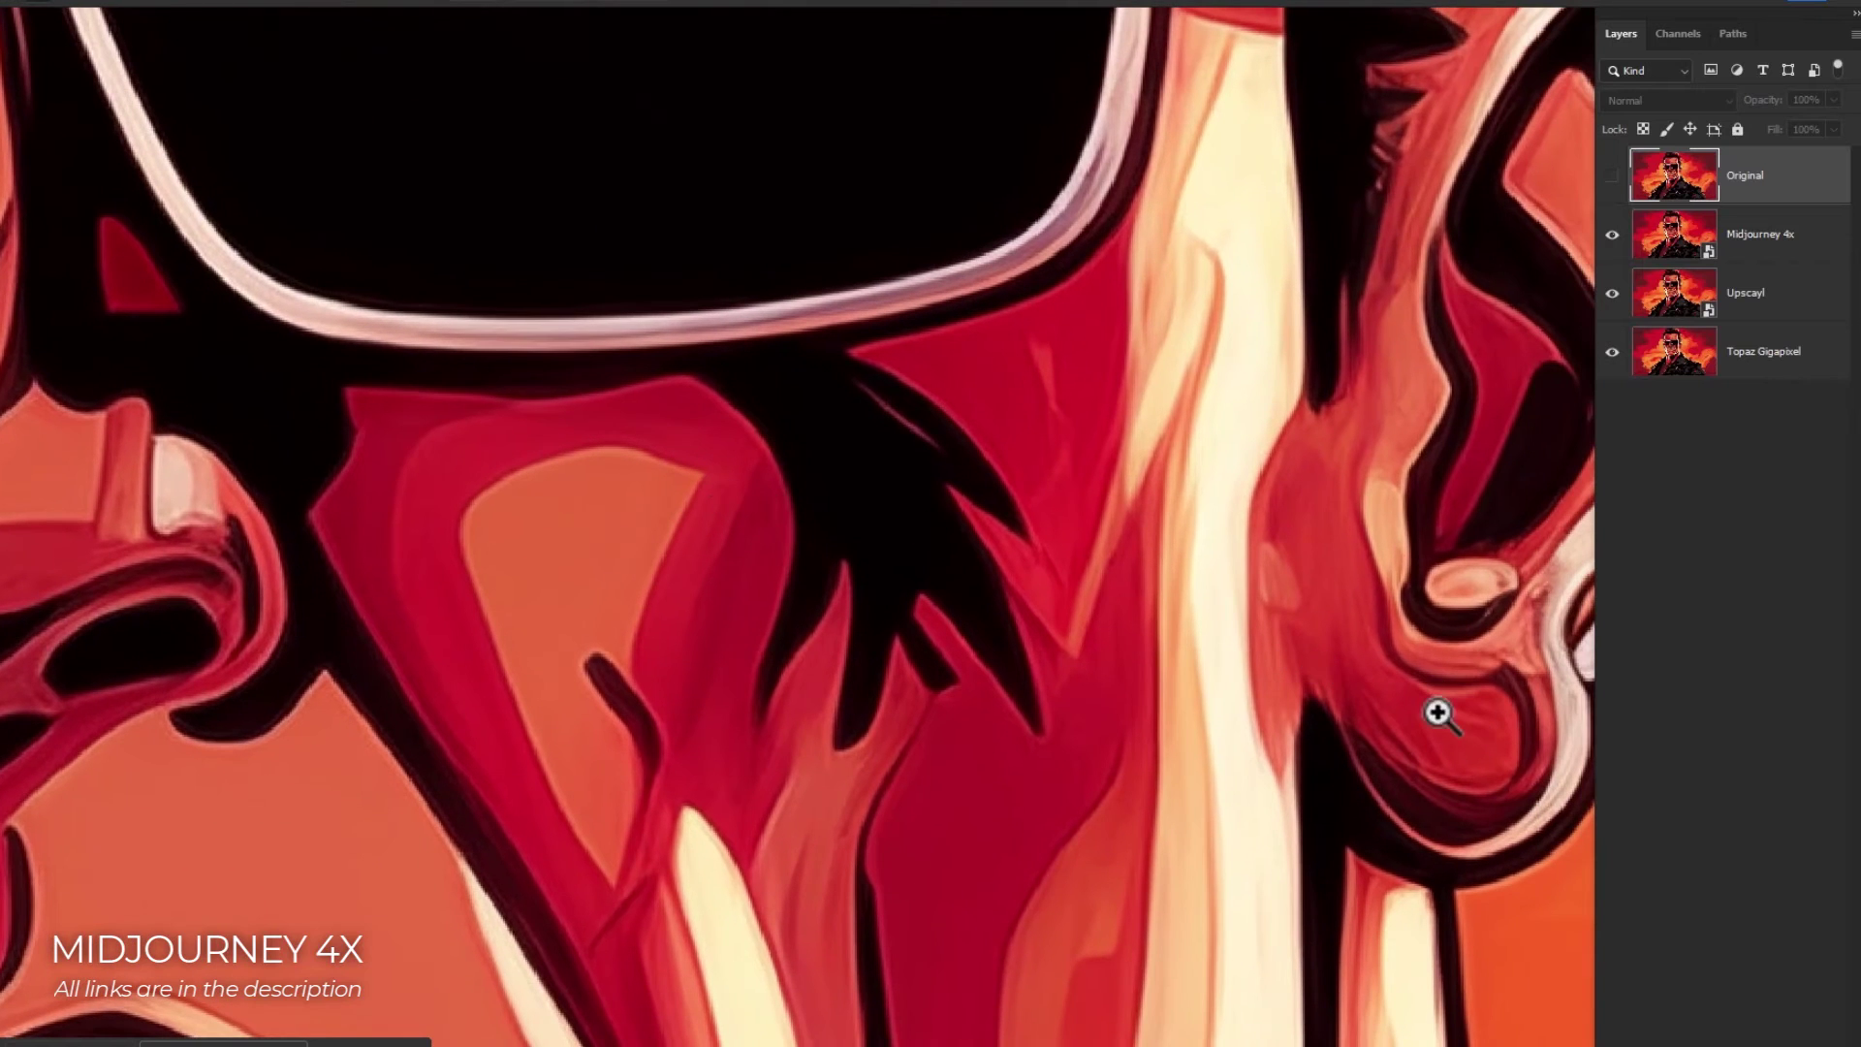
key("ctrl+minus")
key("ctrl+minus")
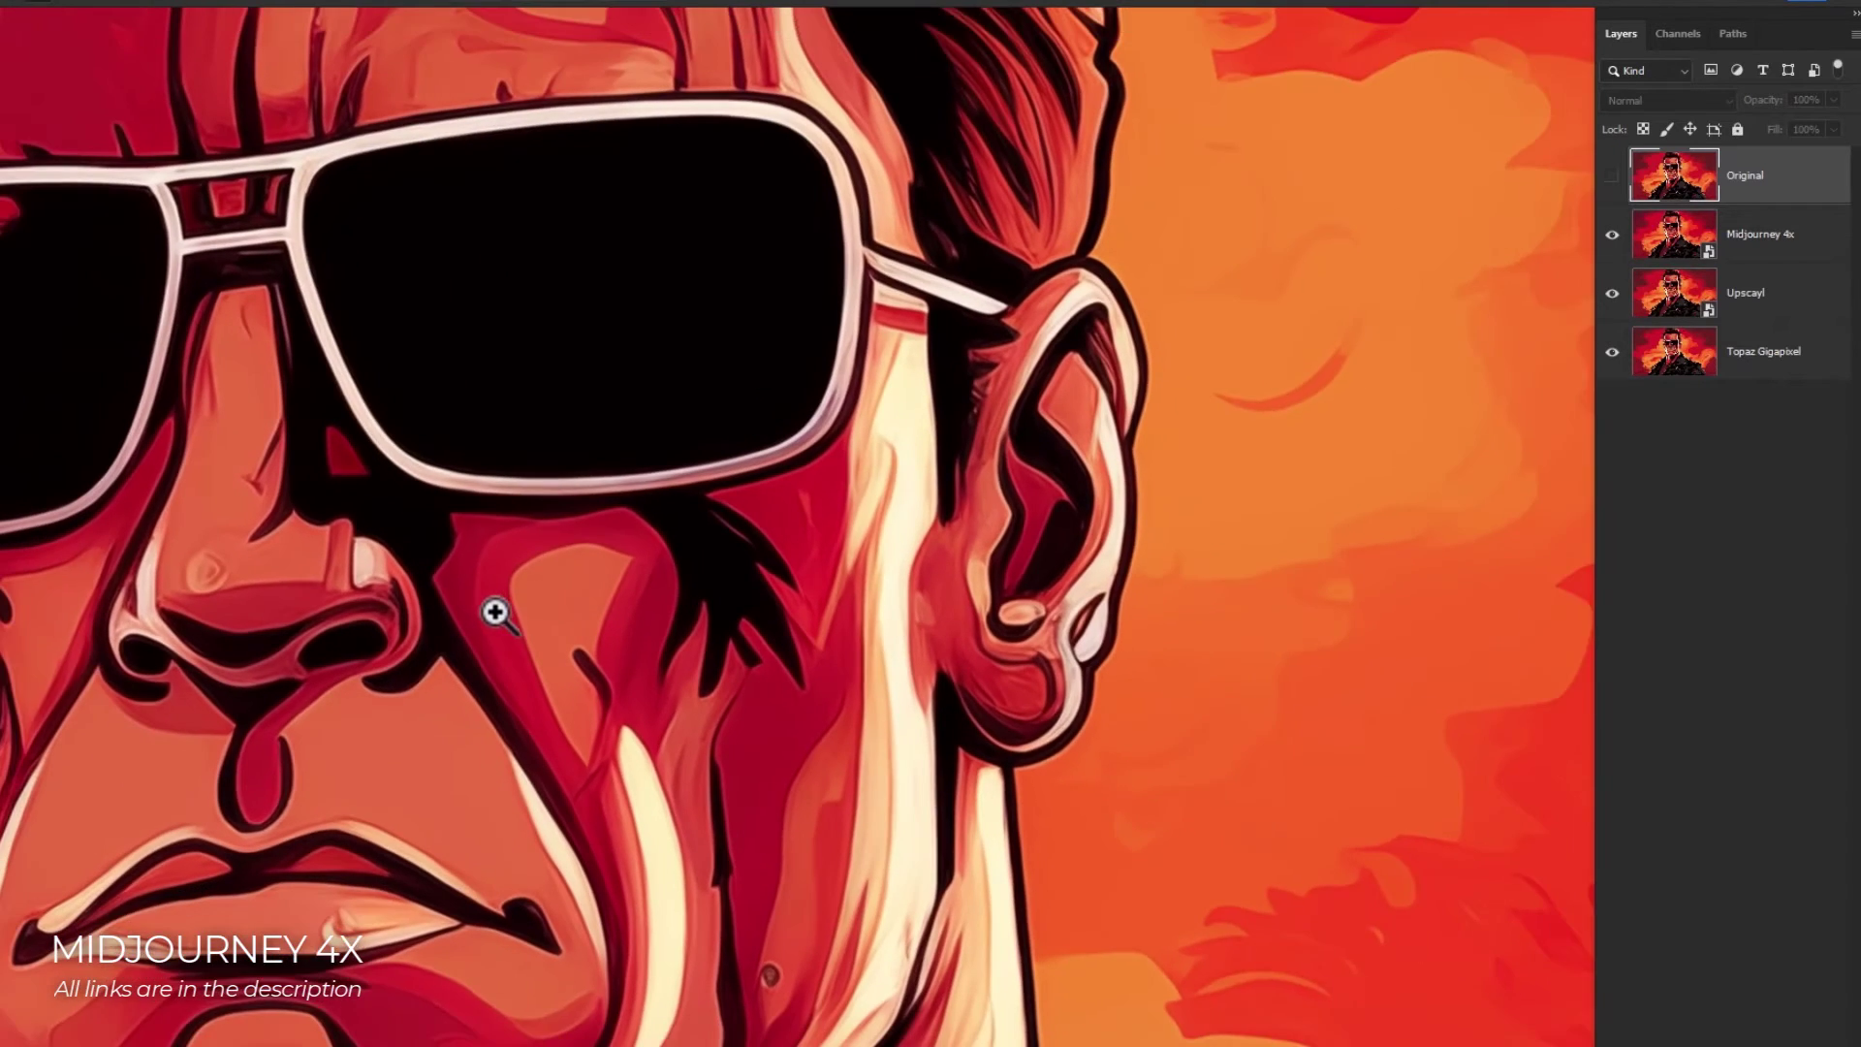
left_click_drag(301, 632, 553, 653)
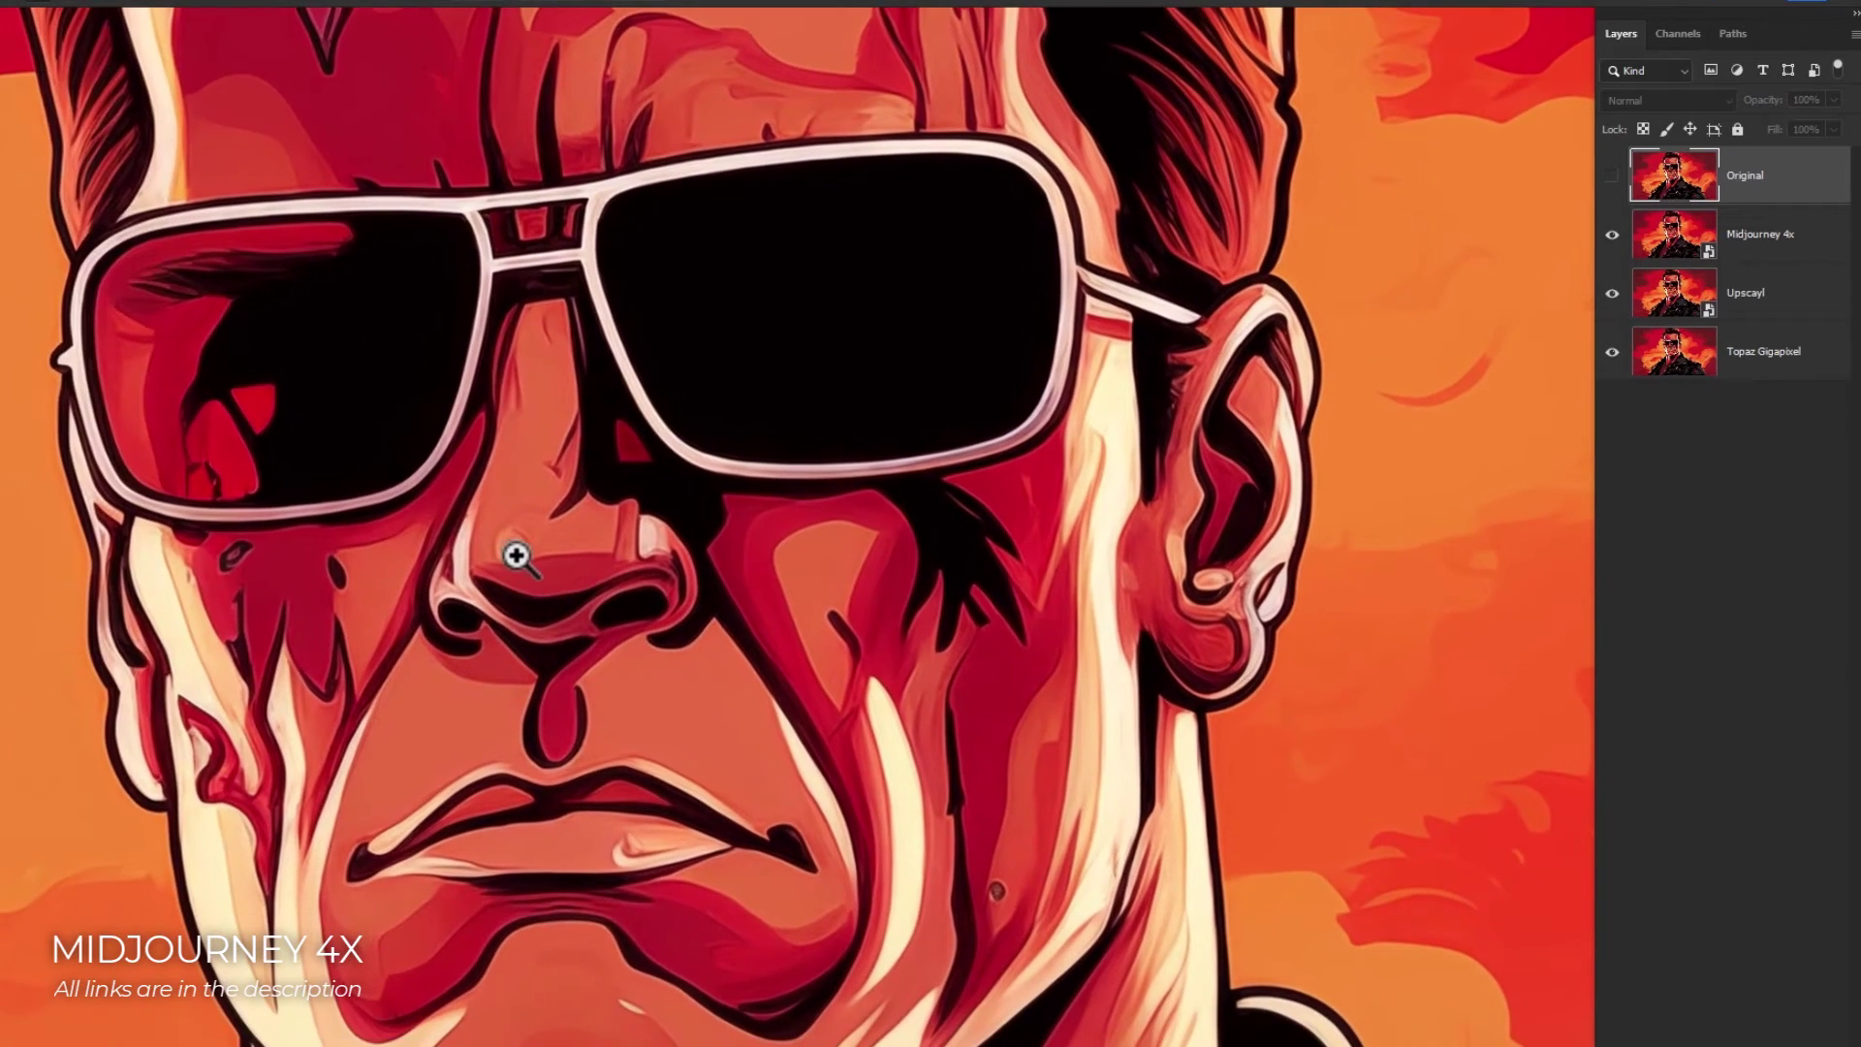
key("ctrl+minus")
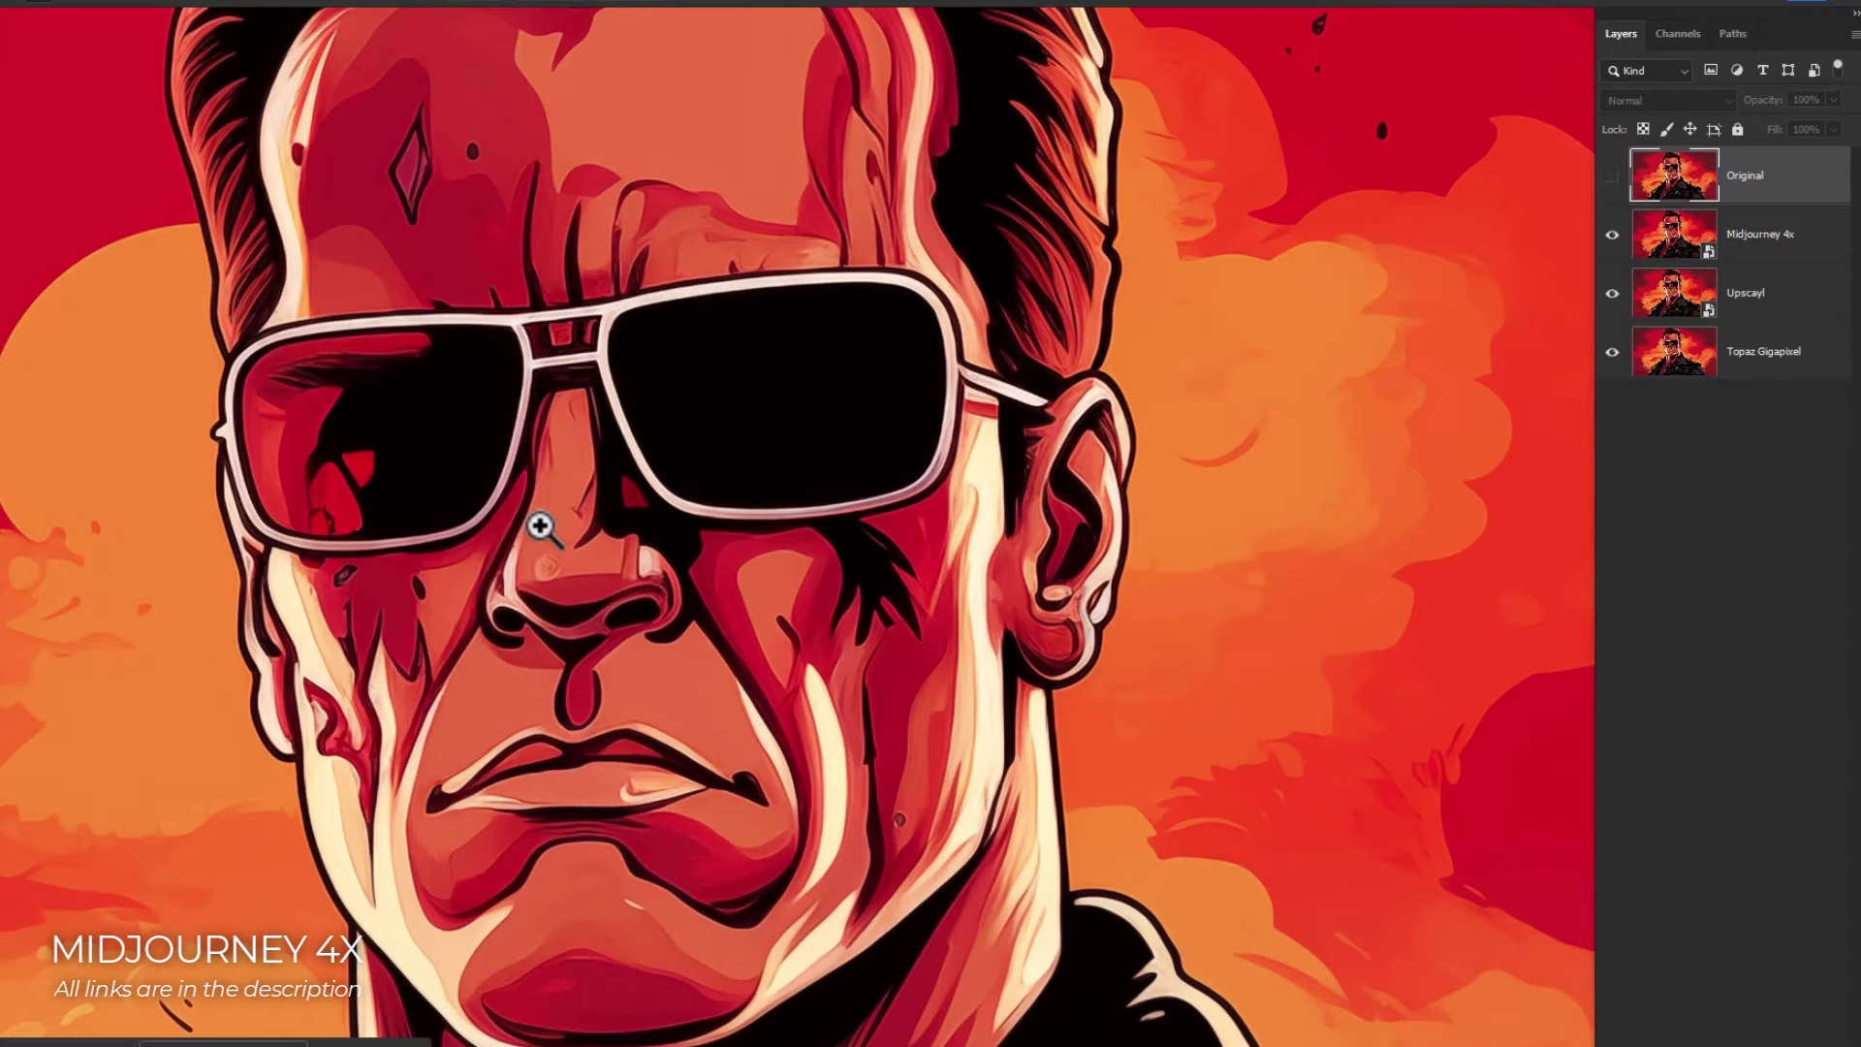
- Hide Midjourney 4x and then Upscayl to compare the portrait with its Topaz Gigapixel version, including the jacket and background
left_click(1611, 236)
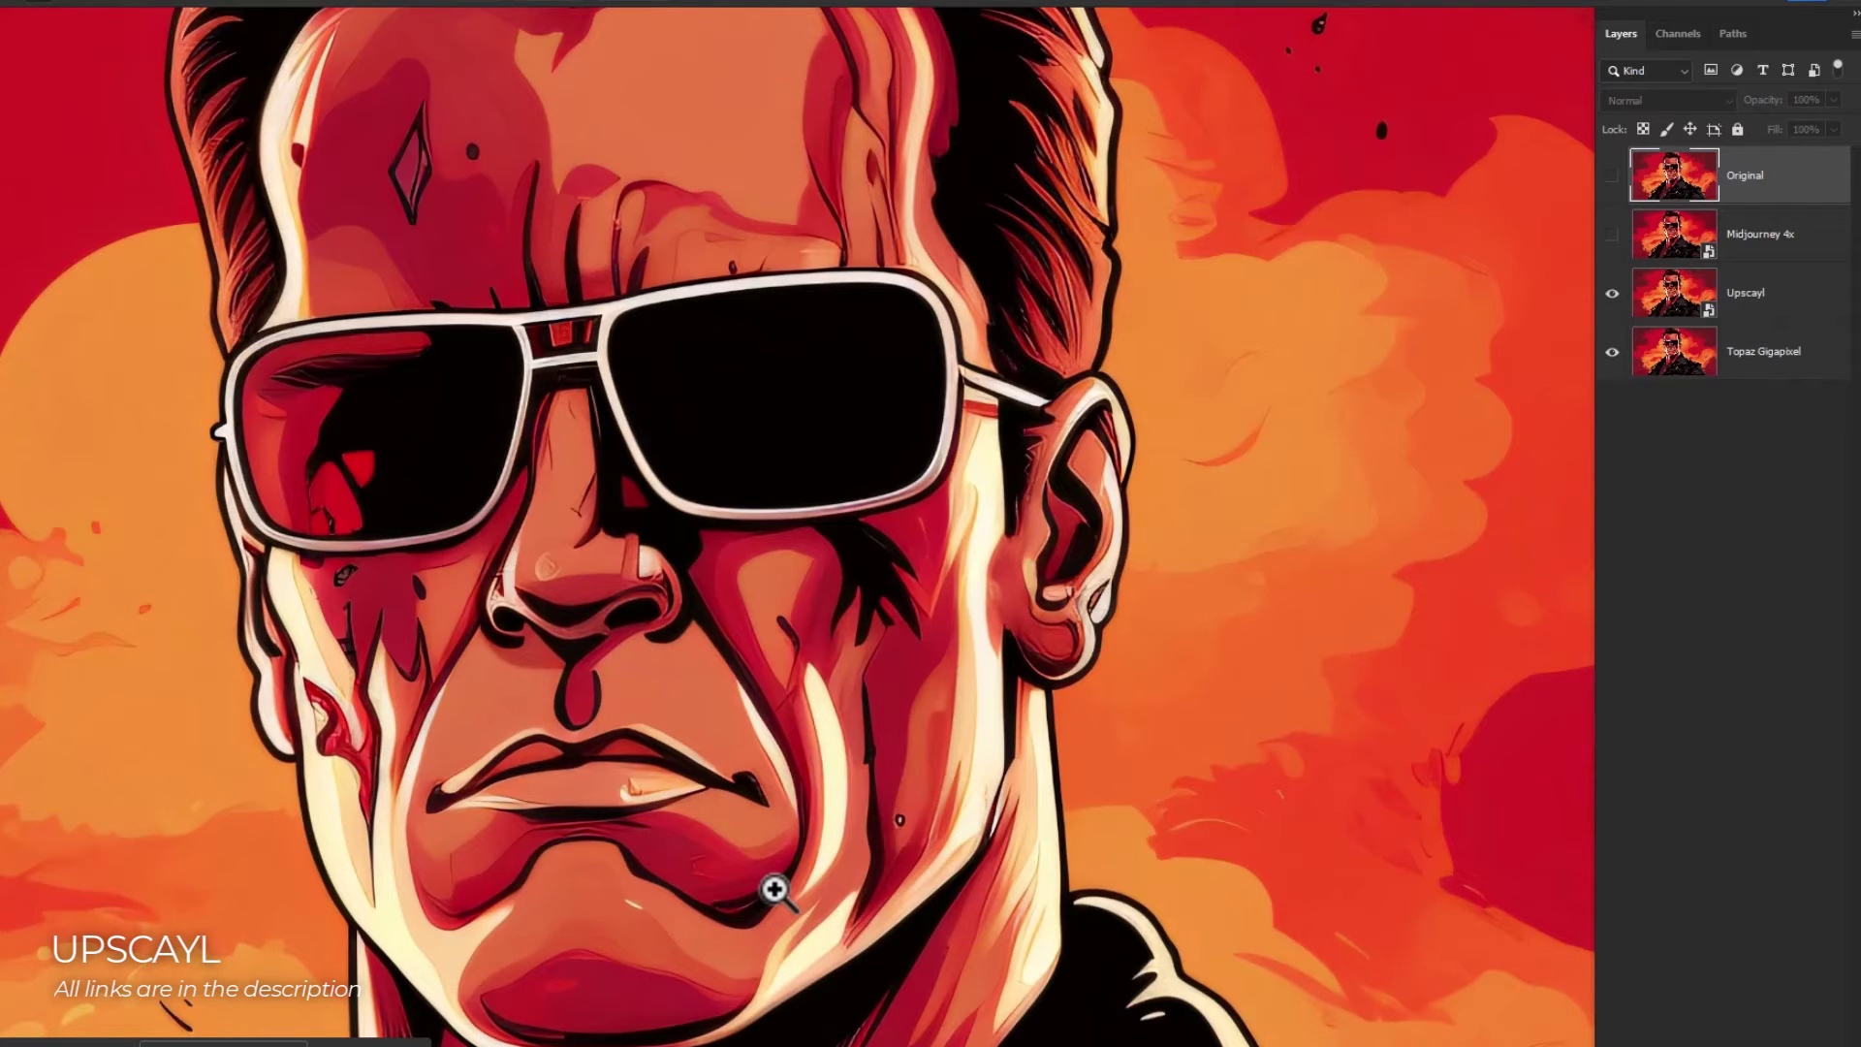
left_click(1611, 295)
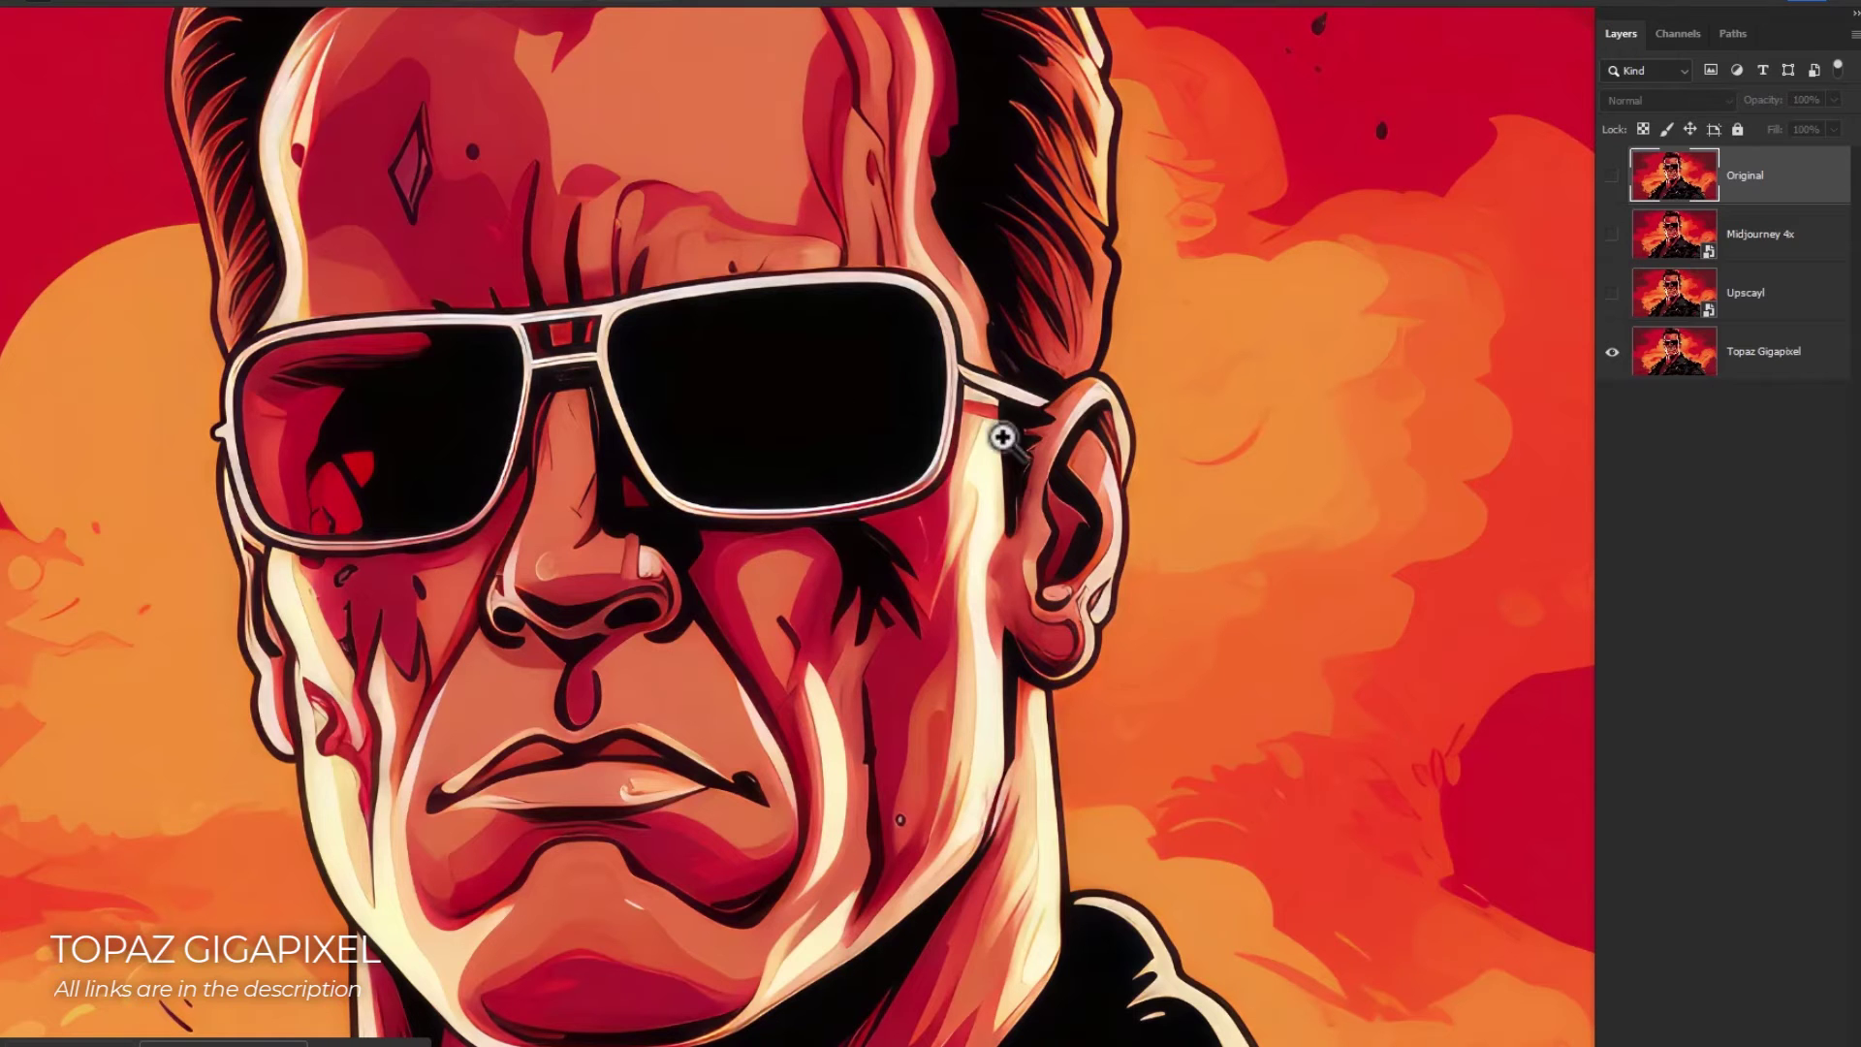
left_click_drag(1350, 756, 811, 321)
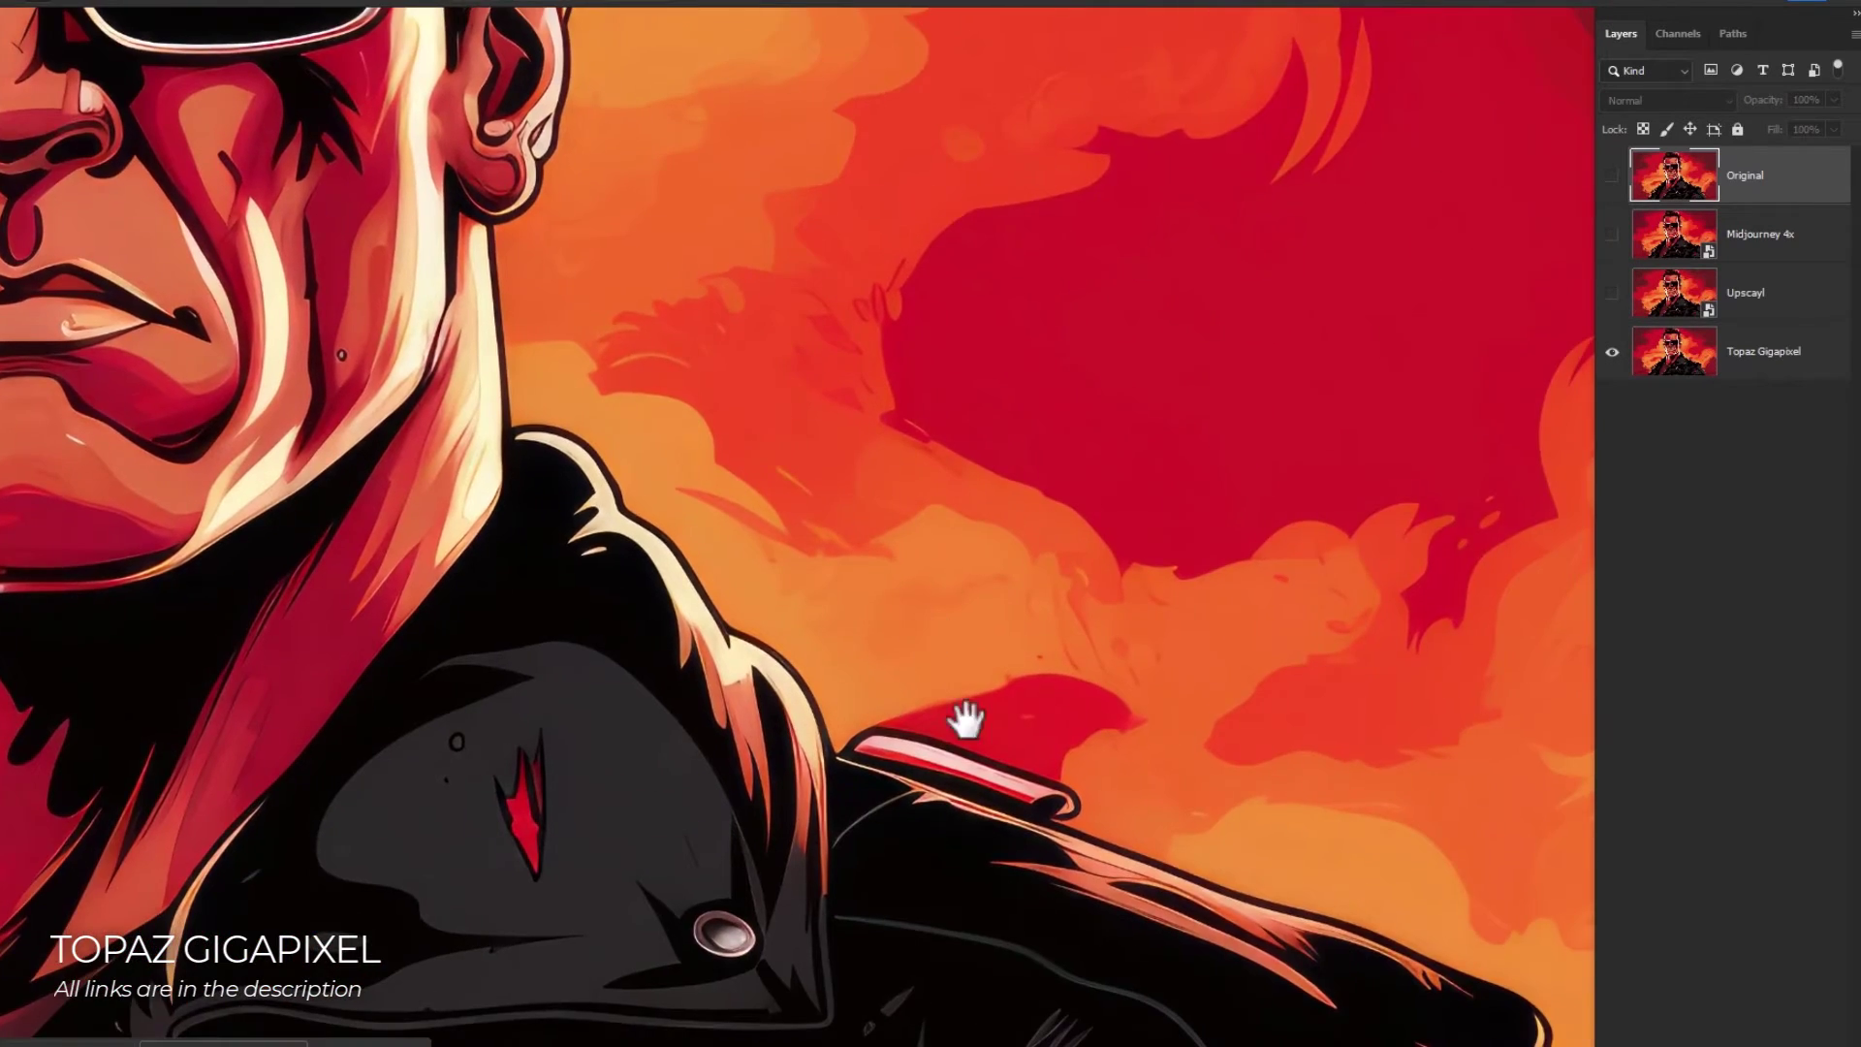
- Compare the leather jacket's collar and buckle details in Topaz Gigapixel, Upscayl and Midjourney 4x by showing each layer in turn
left_click_drag(963, 718, 980, 299)
left_click_drag(903, 597, 938, 635)
scroll(945, 649, "up", 4)
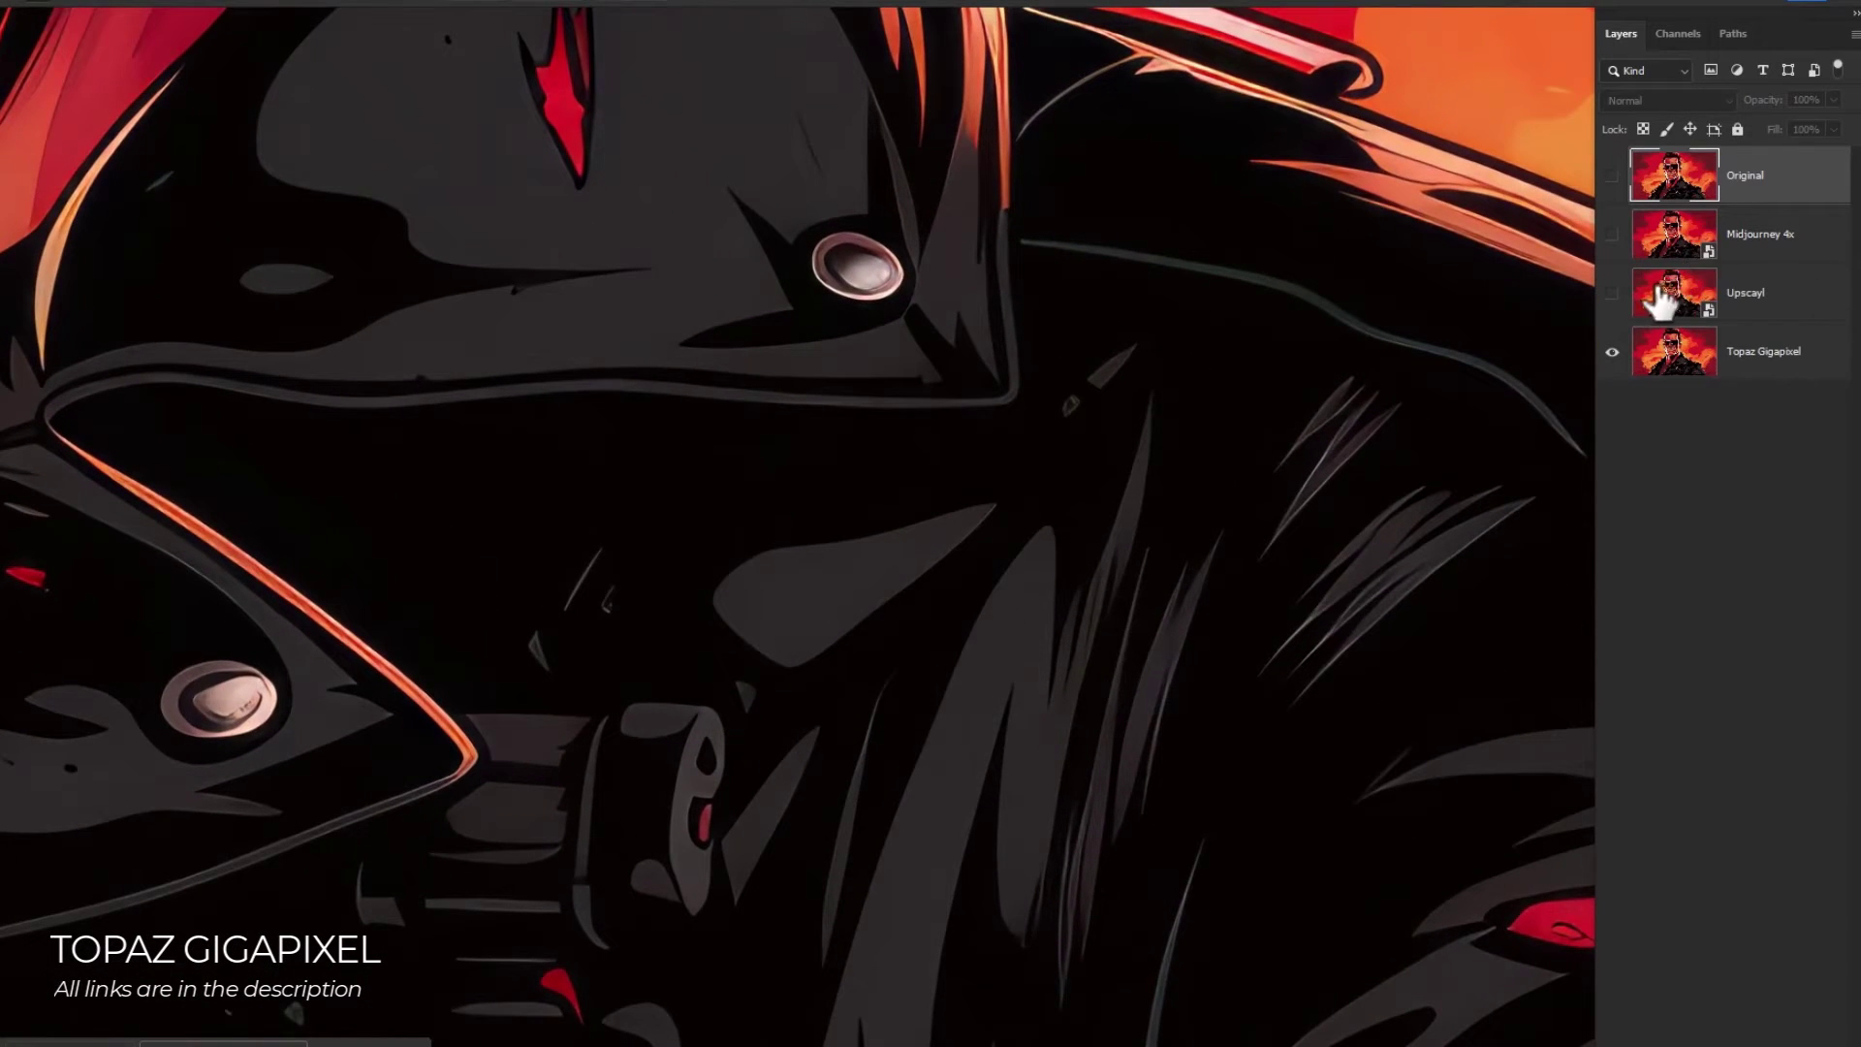
left_click(1612, 293)
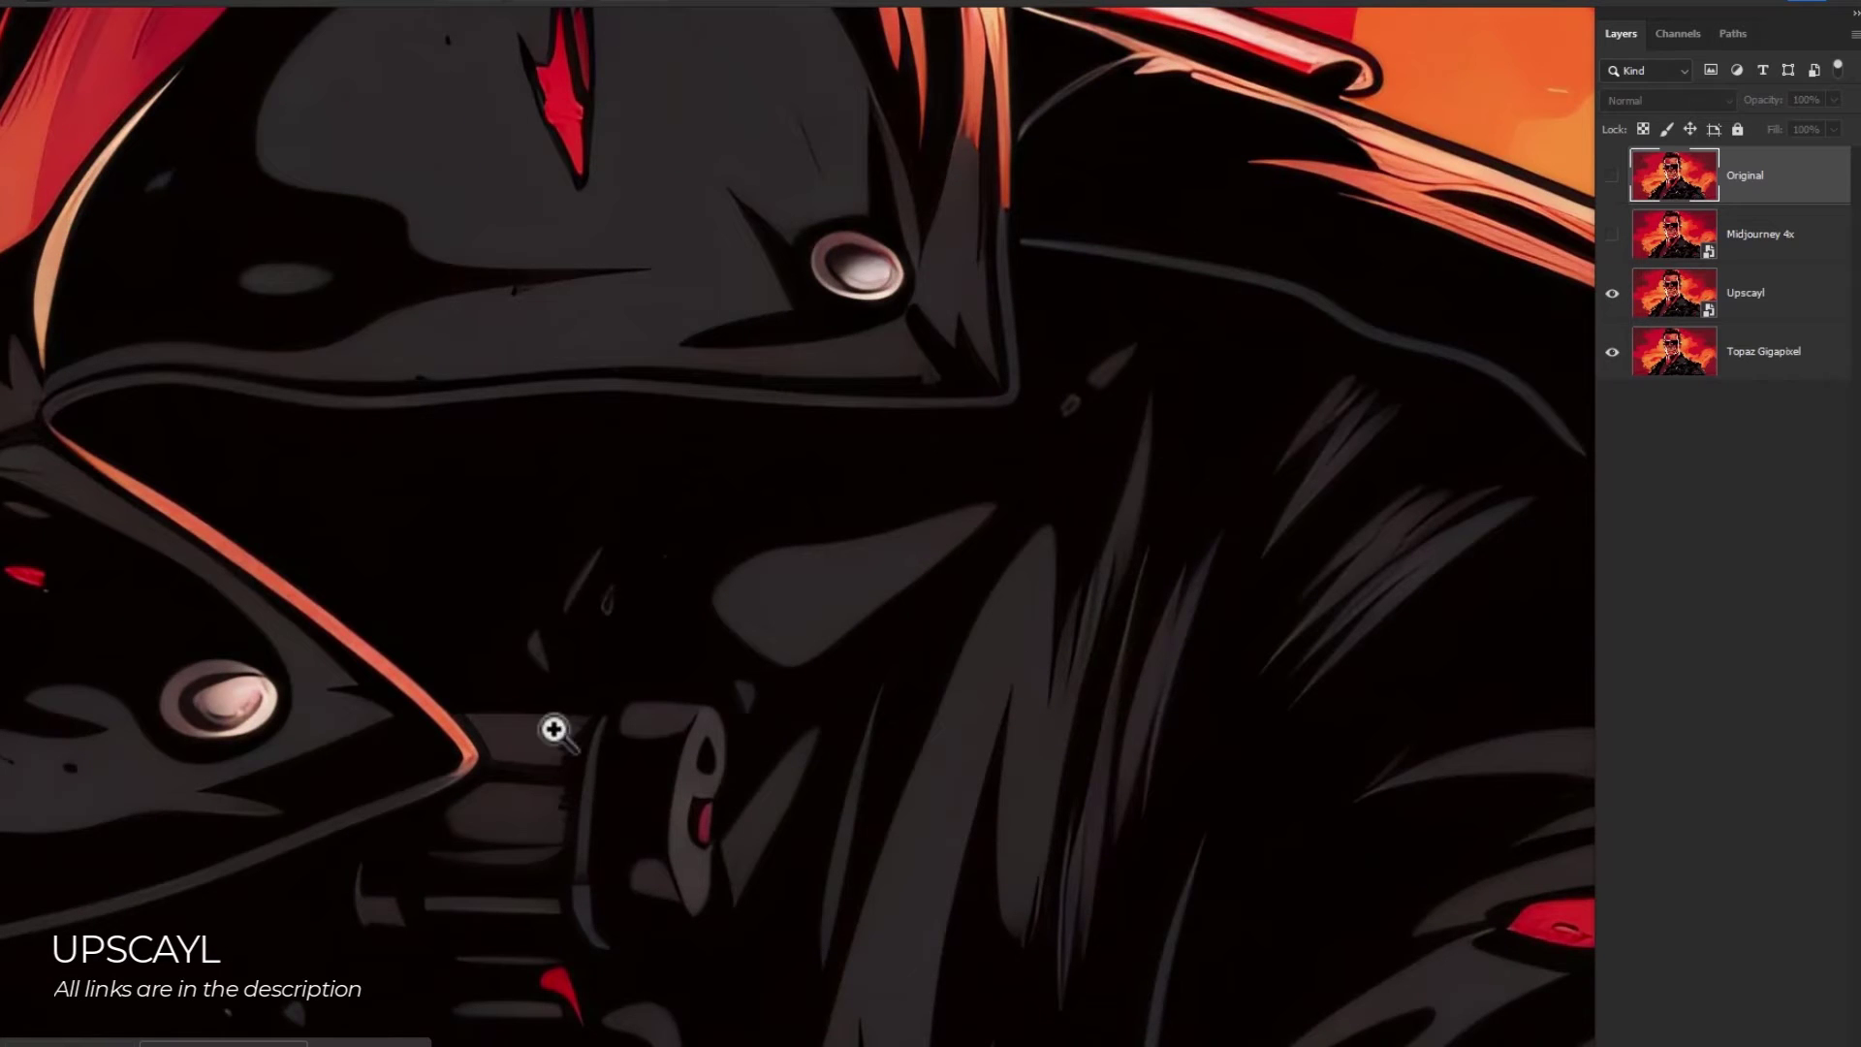
left_click(1612, 233)
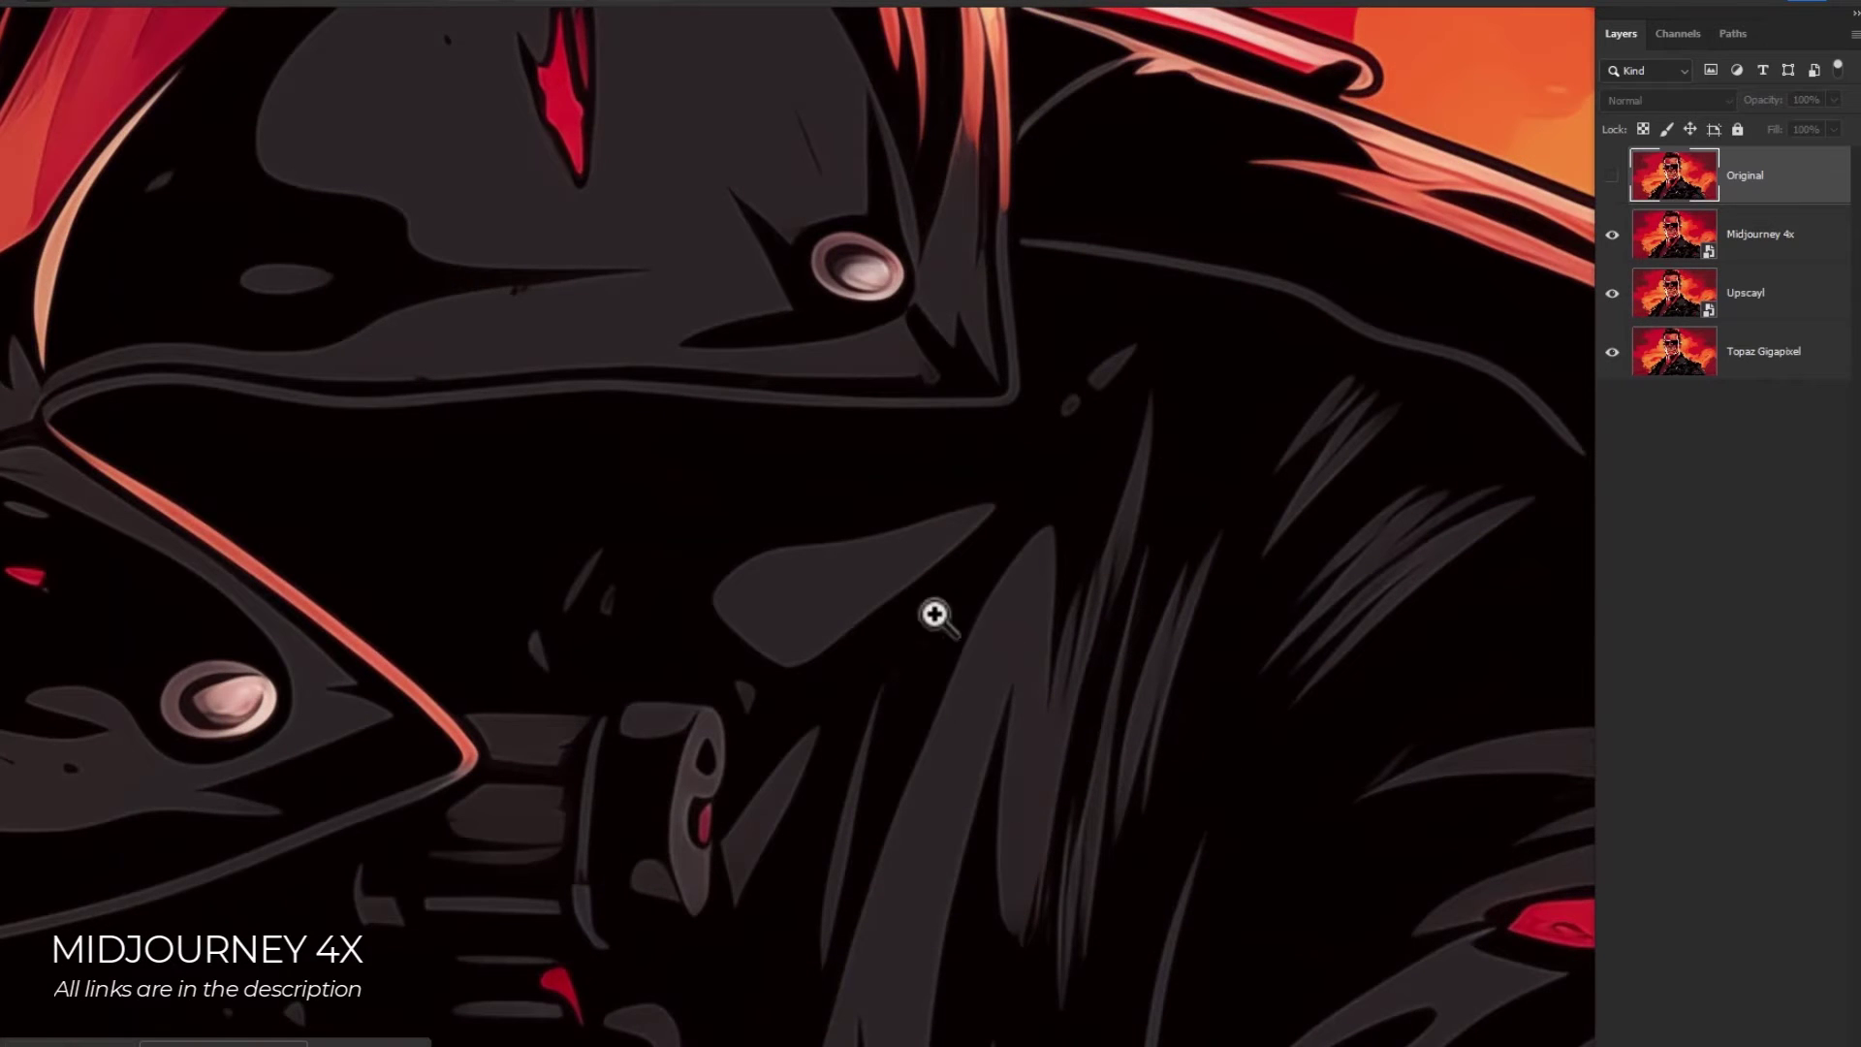
left_click_drag(1013, 545, 988, 528)
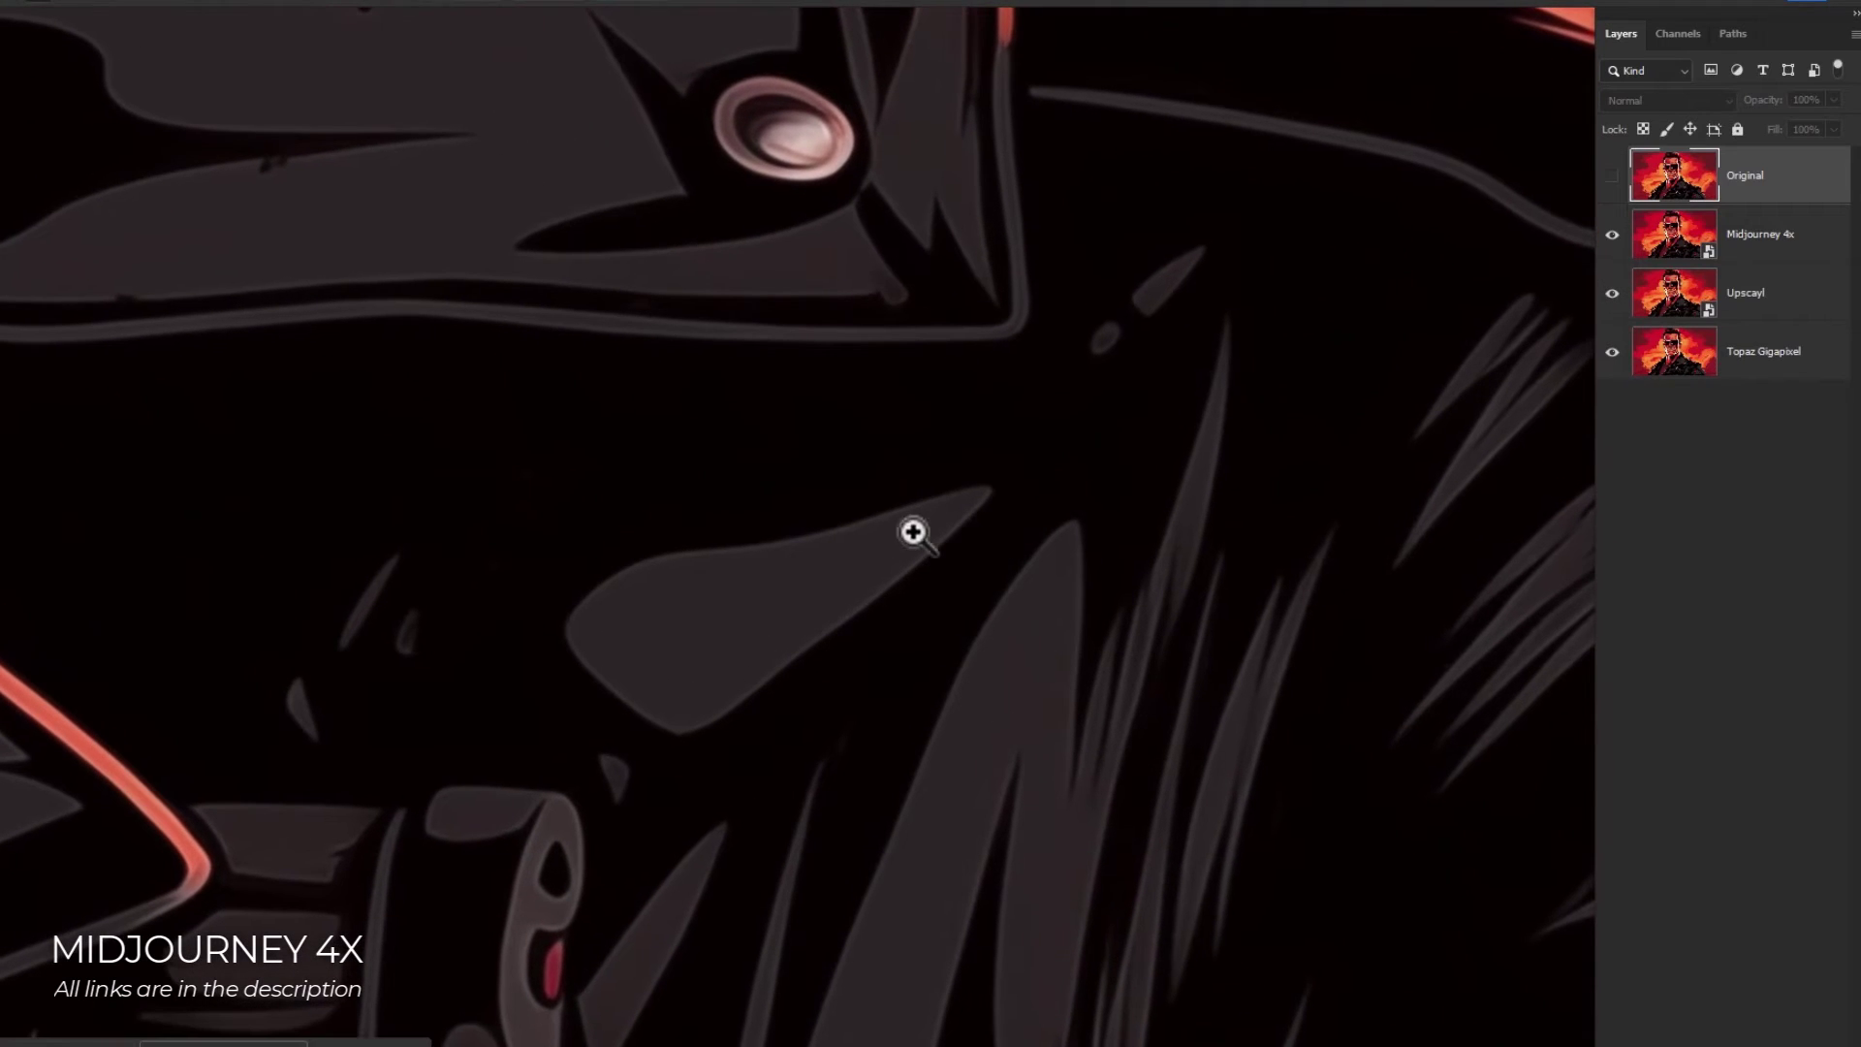
left_click_drag(1026, 723, 921, 615)
left_click_drag(665, 444, 821, 798)
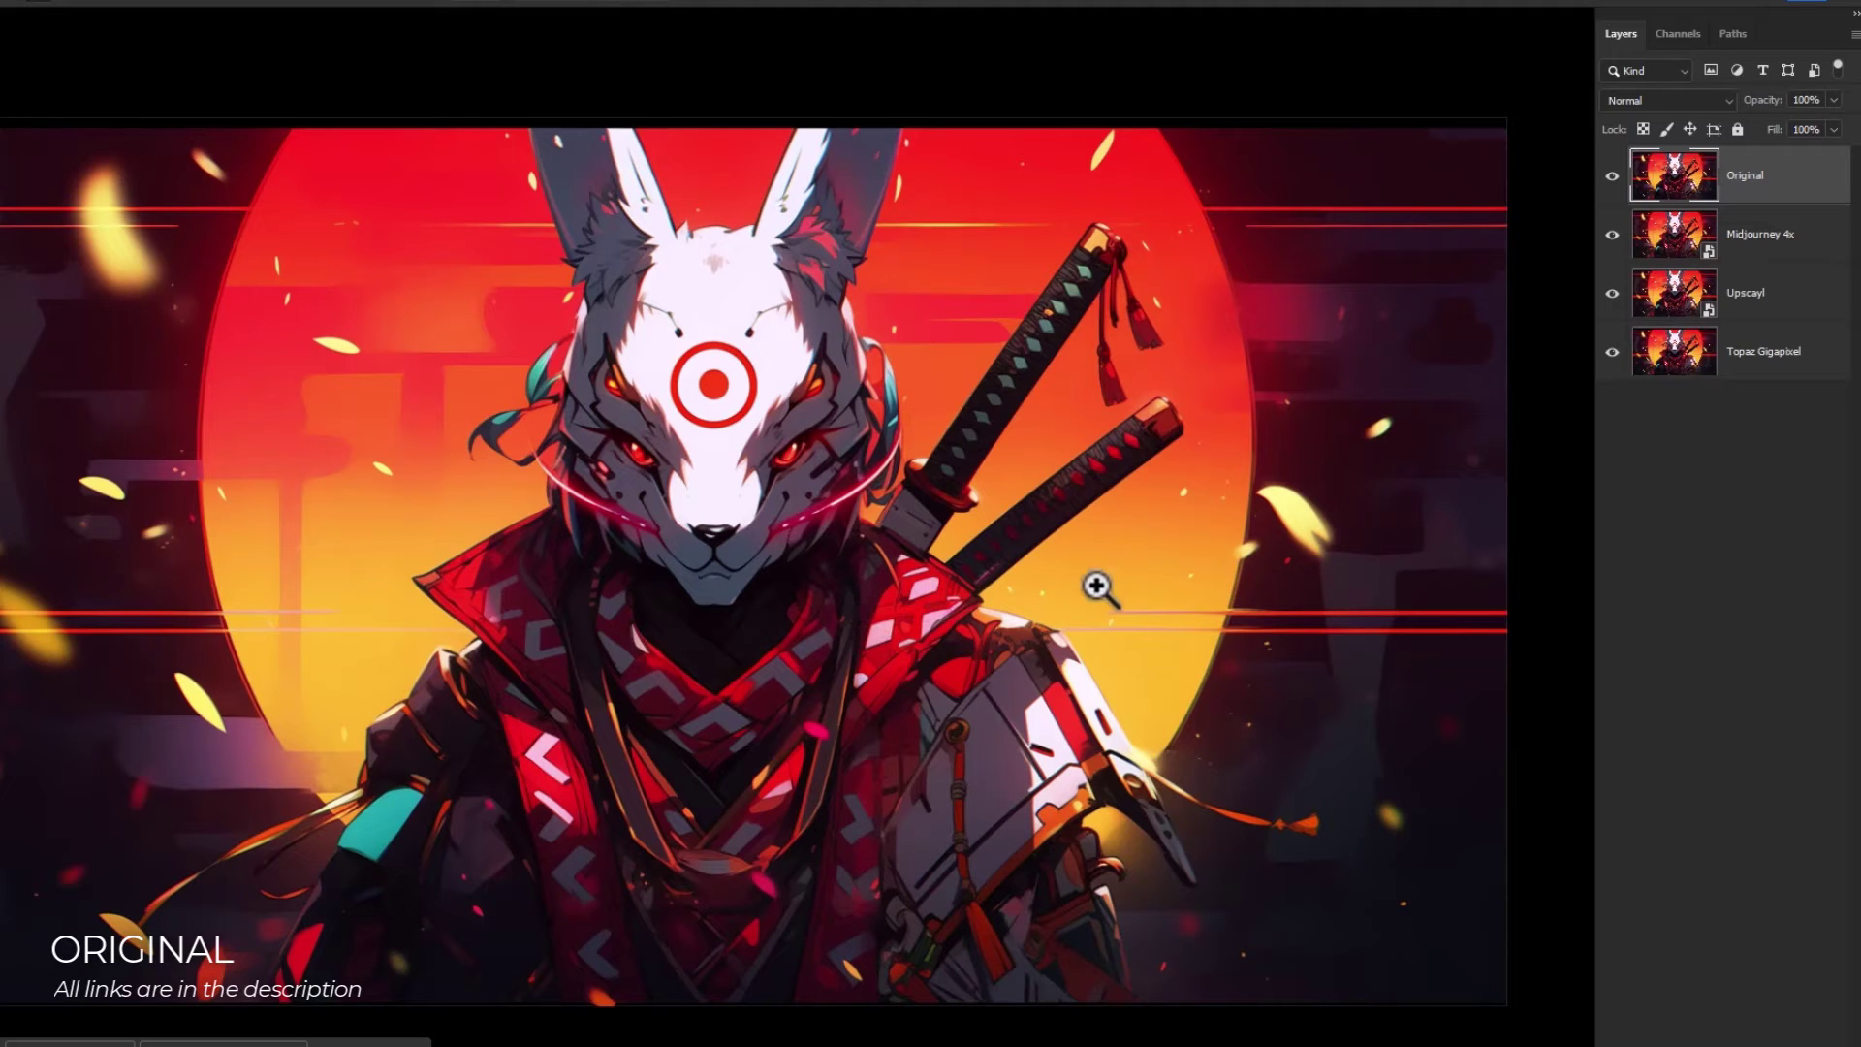
- Examine the sword handles and masked face of the rabbit-eared samurai in the original image
left_click_drag(1147, 619, 1189, 665)
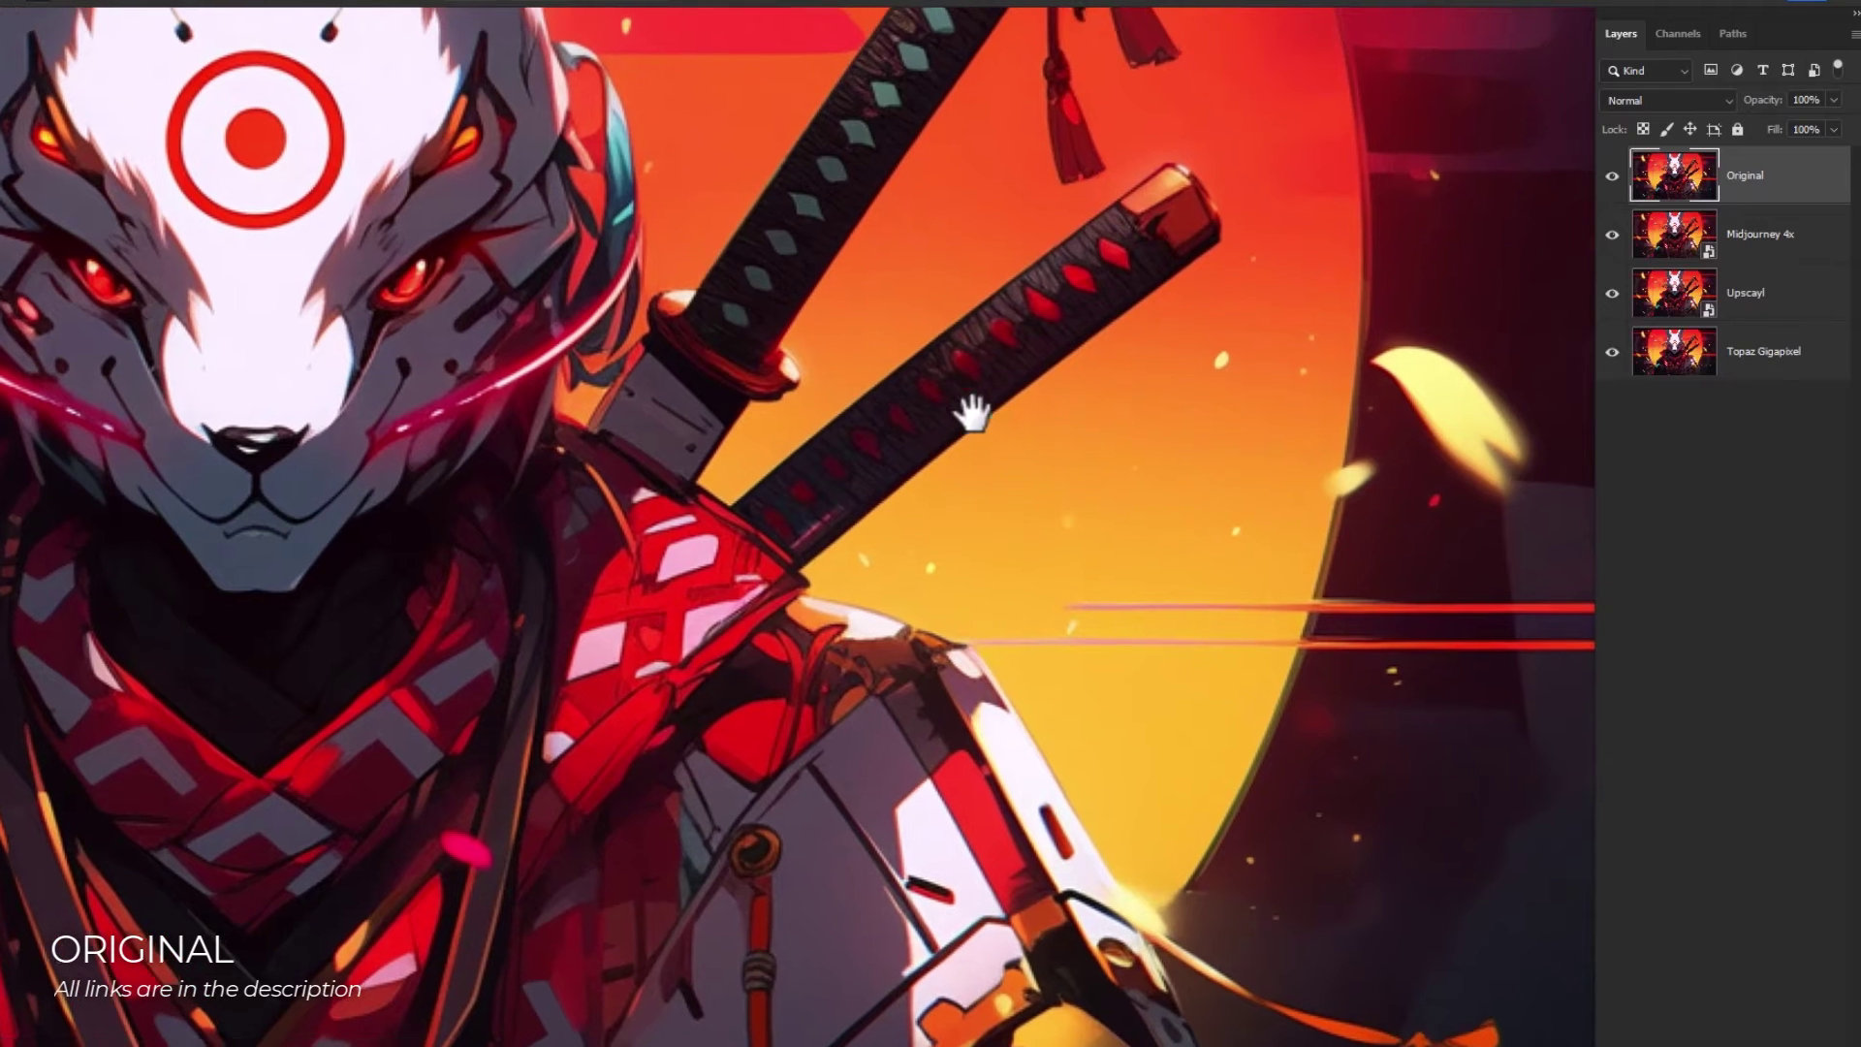
left_click_drag(969, 412, 852, 466)
left_click_drag(719, 415, 750, 438)
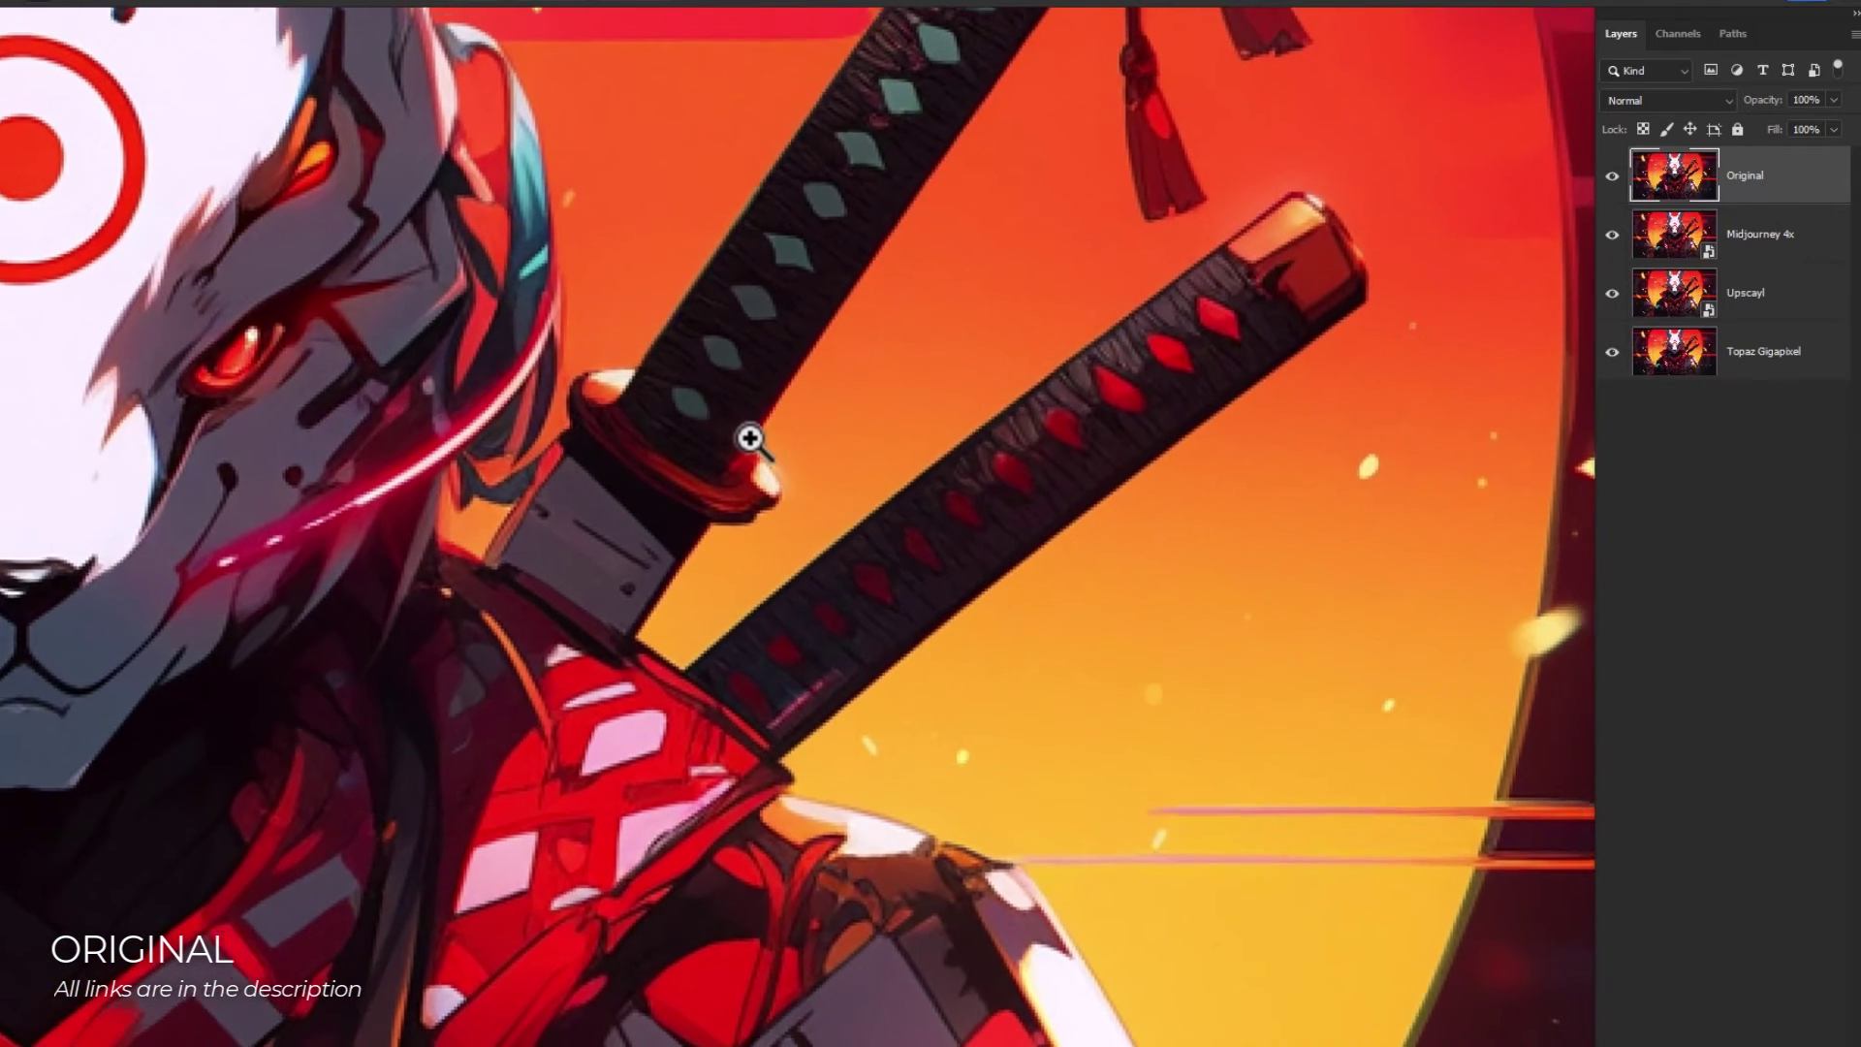
left_click_drag(594, 433, 647, 451)
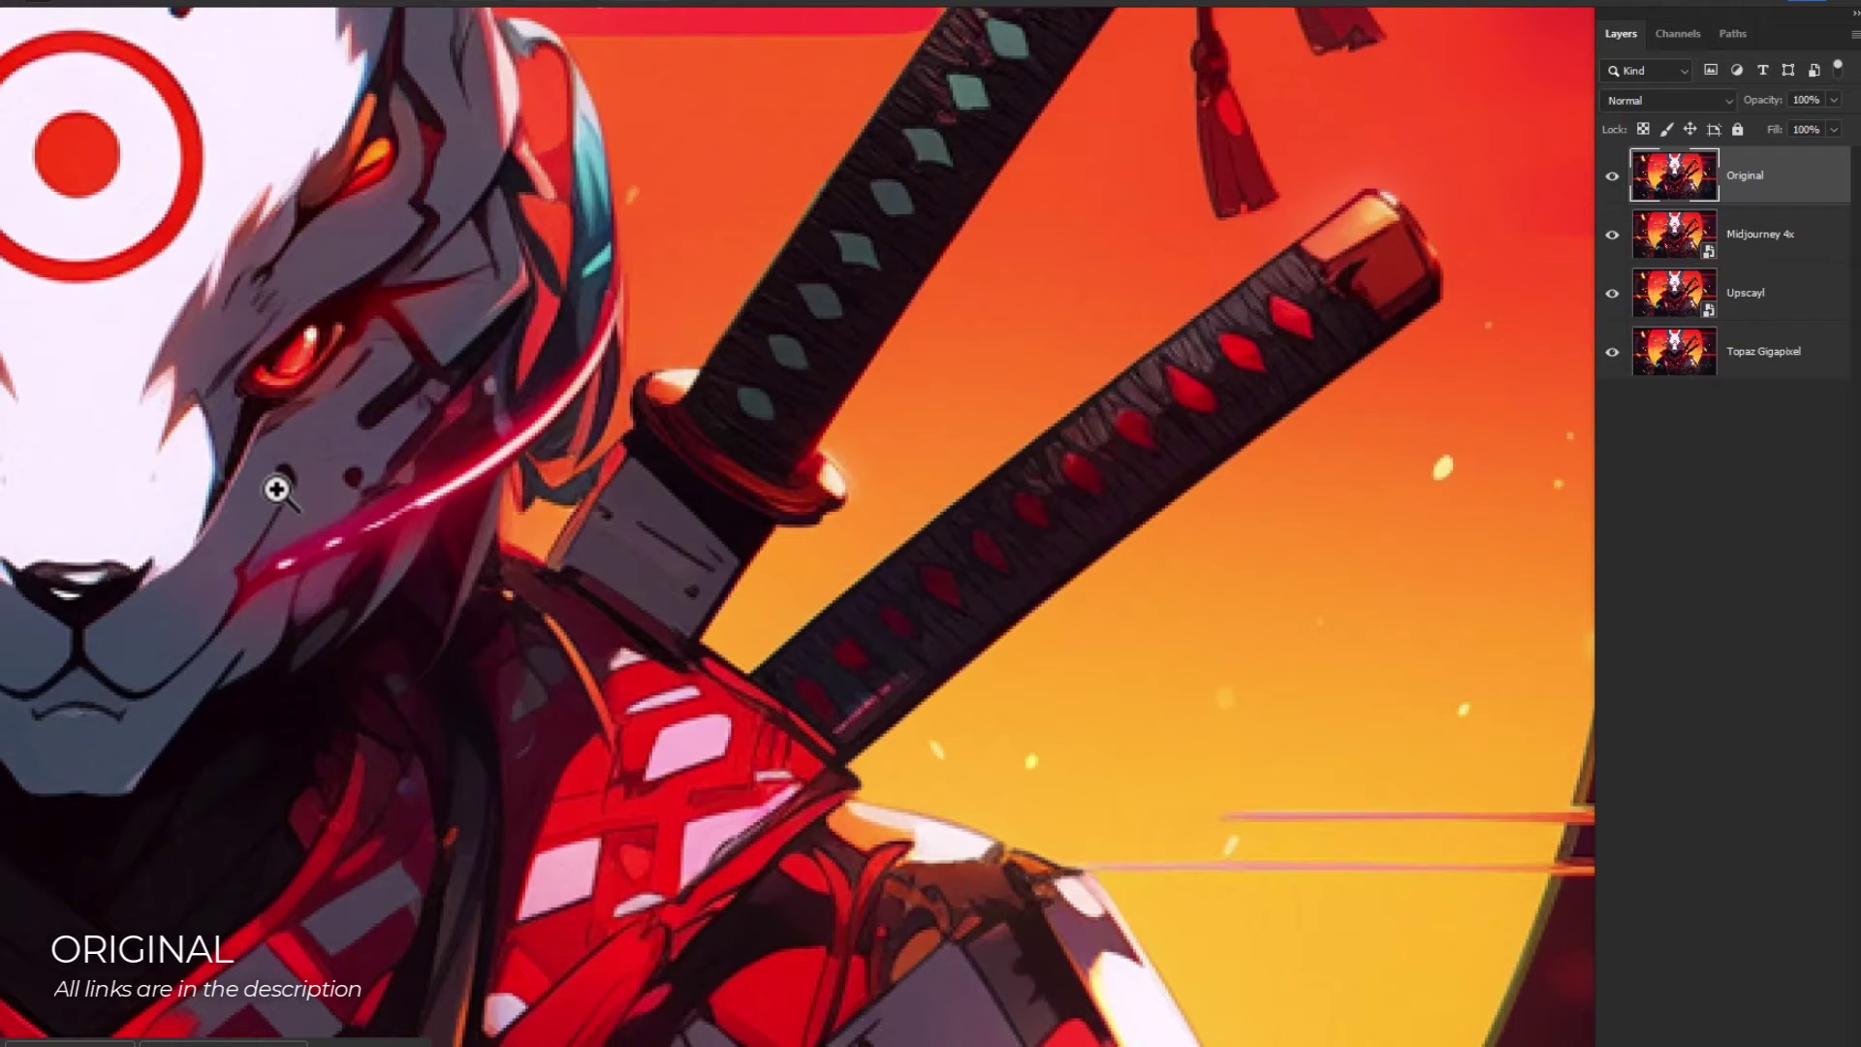
- Hide the samurai image's Original layer and examine the swords and the glowing red eye in Midjourney 4x
left_click(1614, 178)
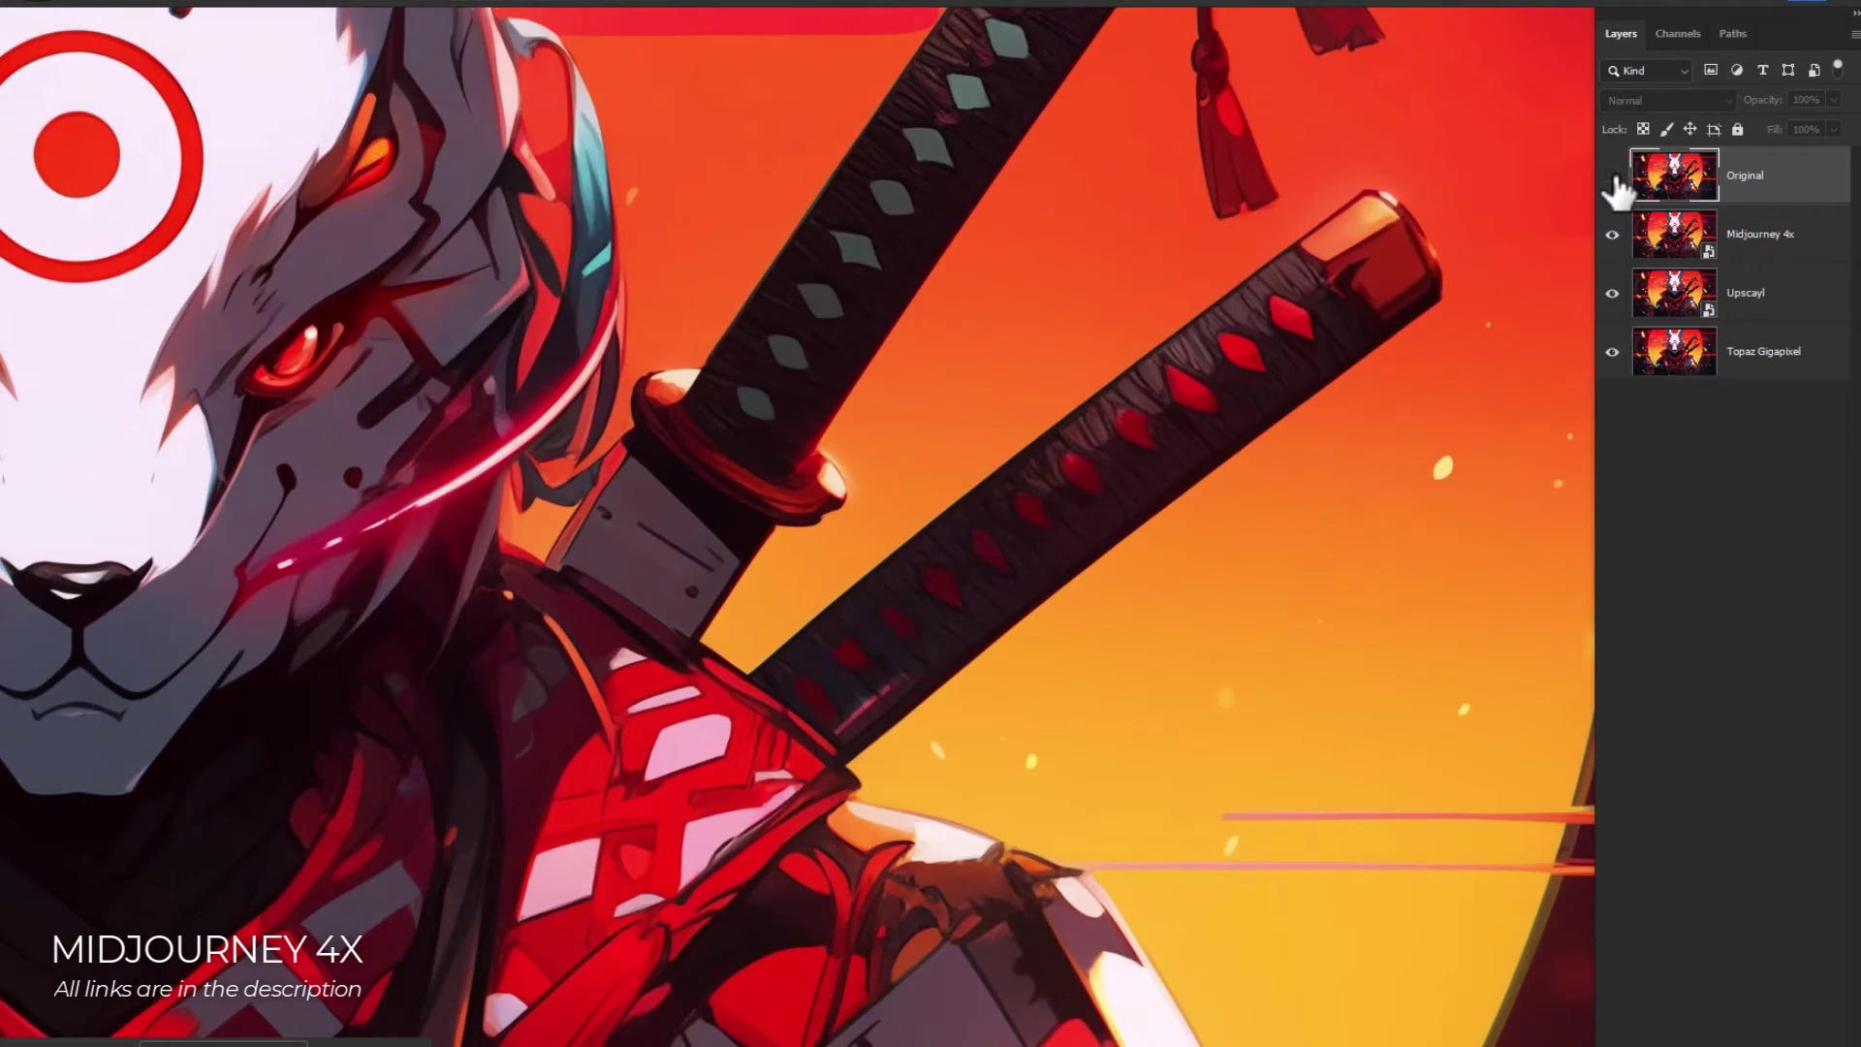
left_click(905, 611)
left_click_drag(925, 629, 903, 616)
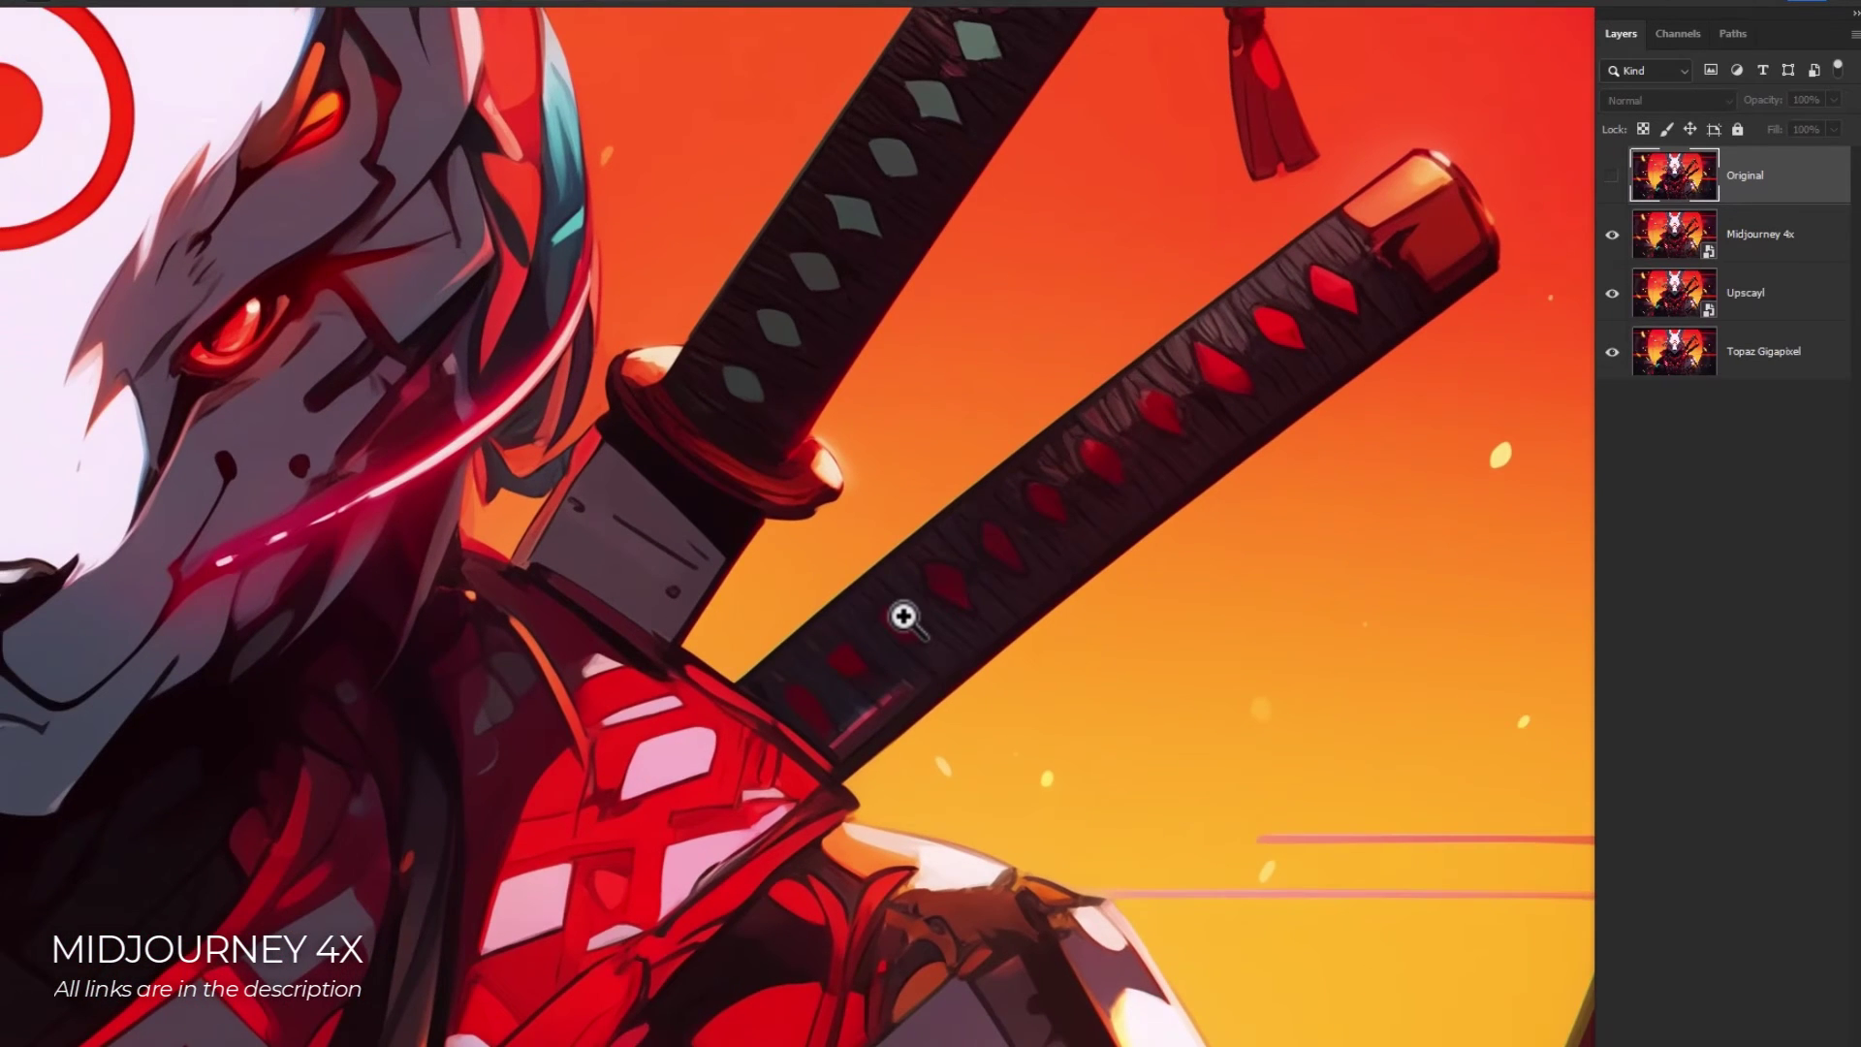
left_click_drag(387, 544, 594, 561)
left_click(482, 415)
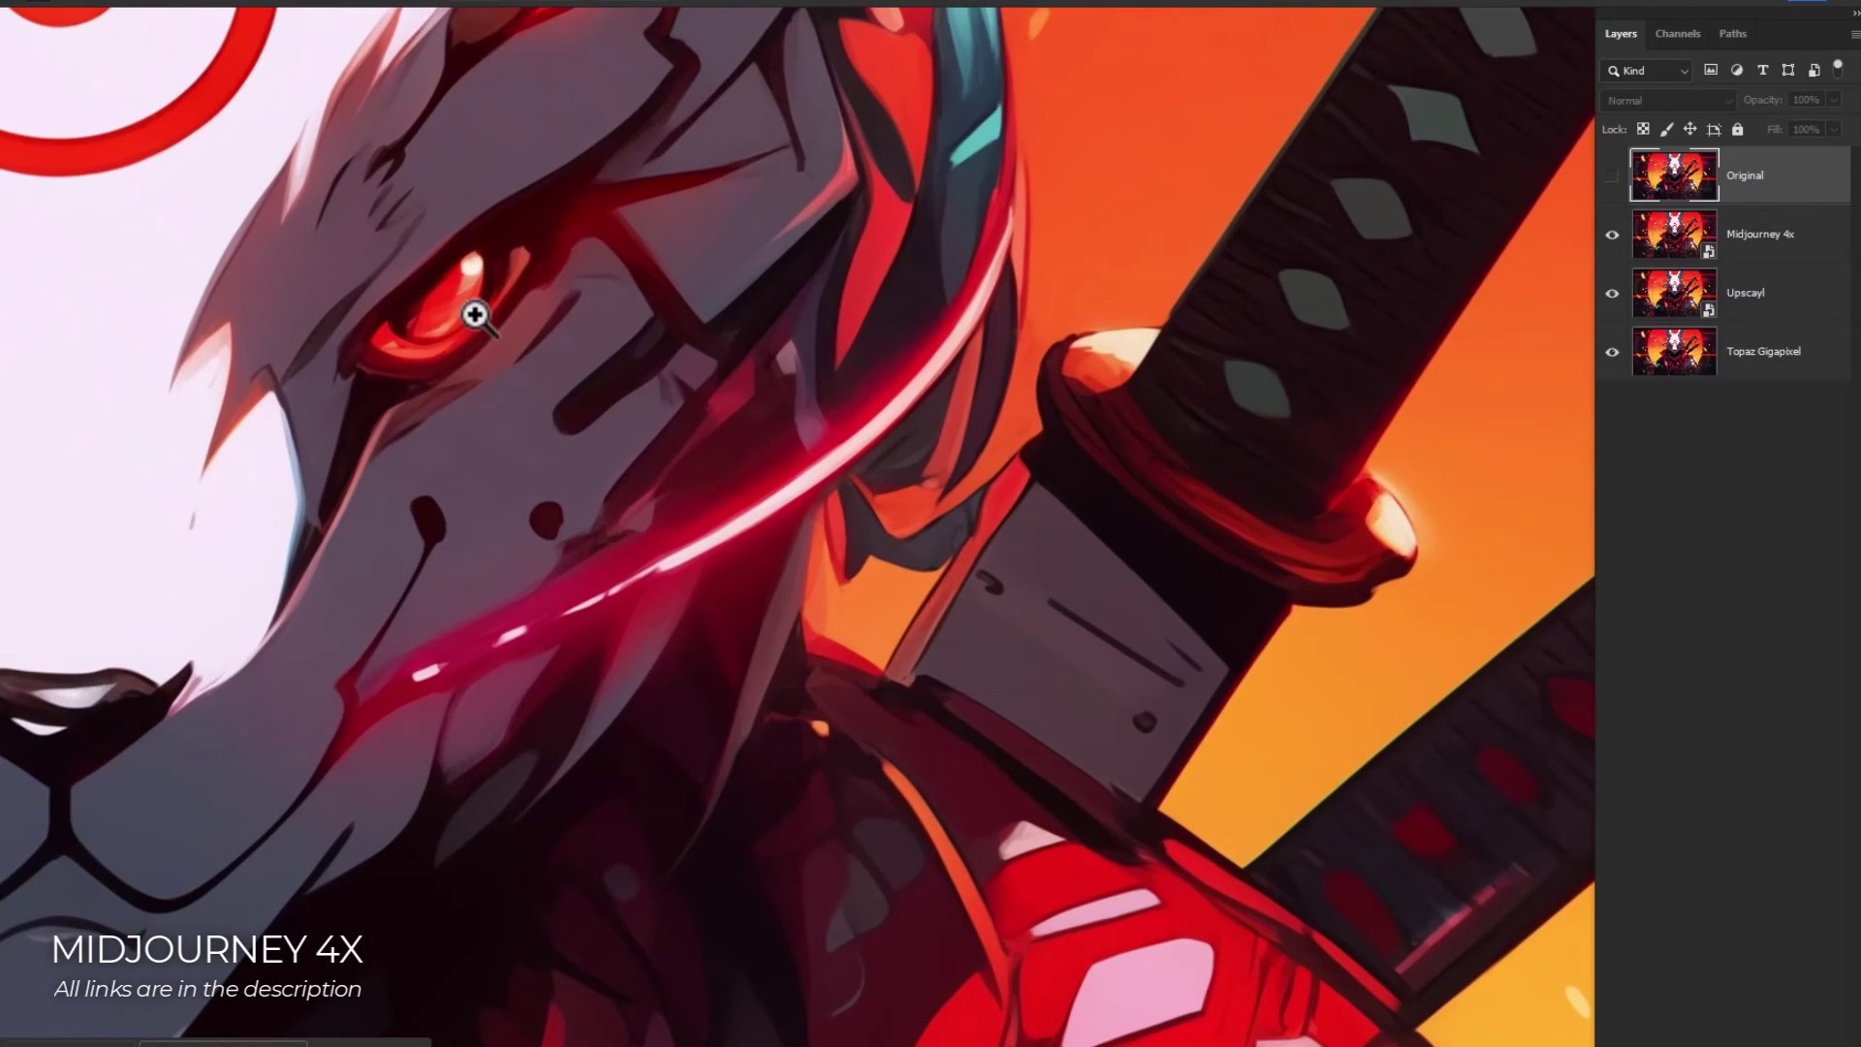
left_click_drag(444, 316, 391, 295)
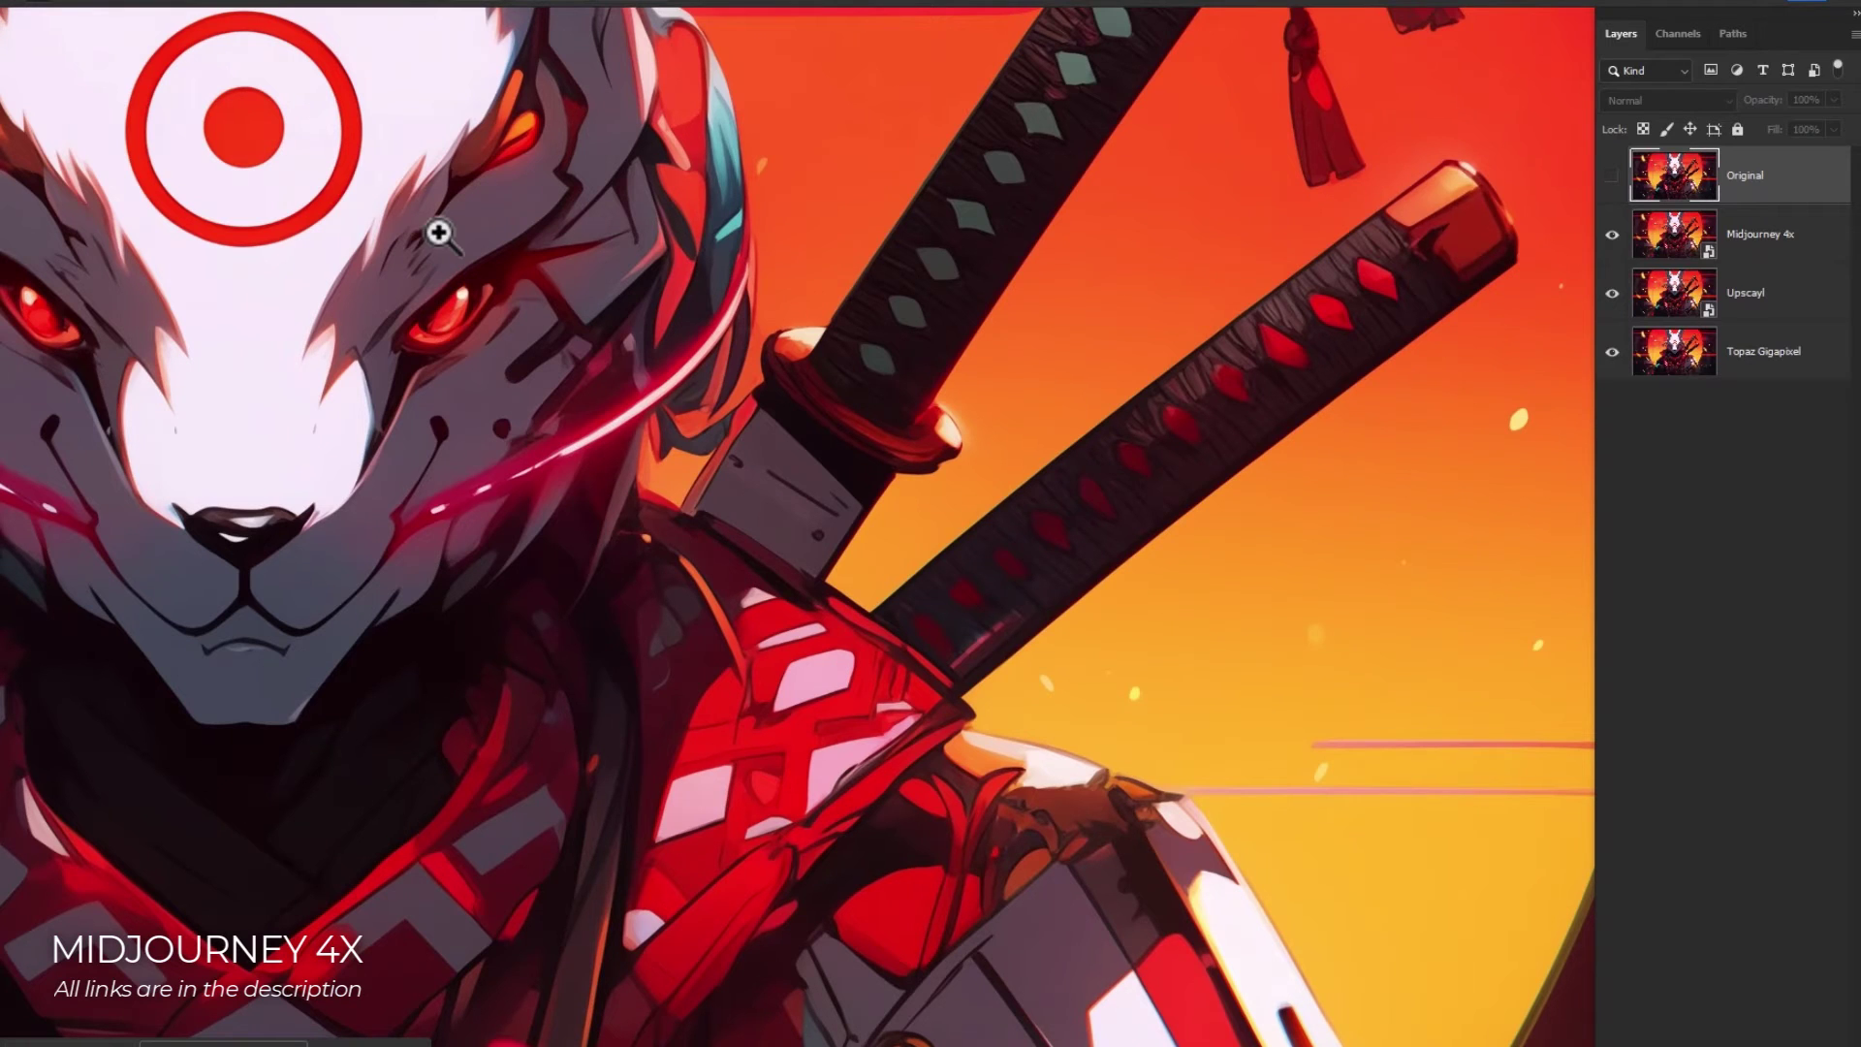
- Hide Midjourney 4x and then Upscayl to compare the samurai's face and swords with the Topaz Gigapixel version
left_click(1613, 237)
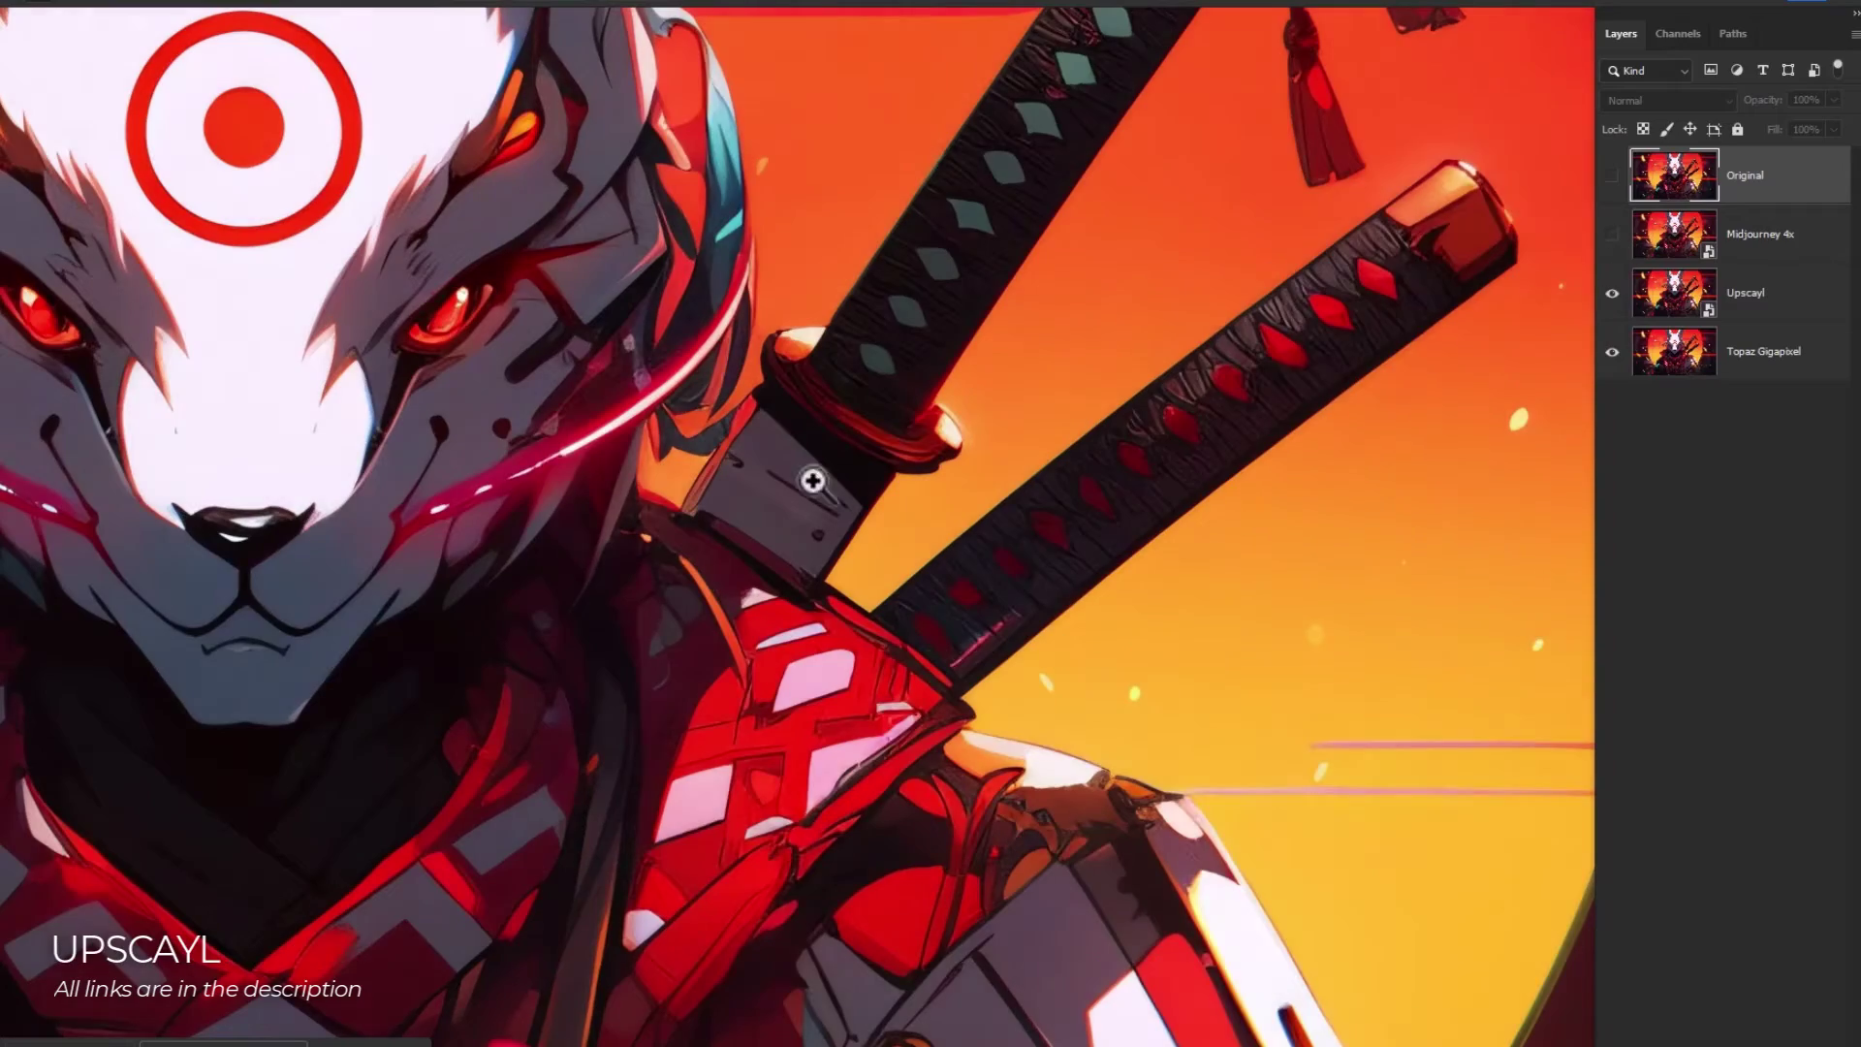
left_click_drag(573, 474, 566, 529)
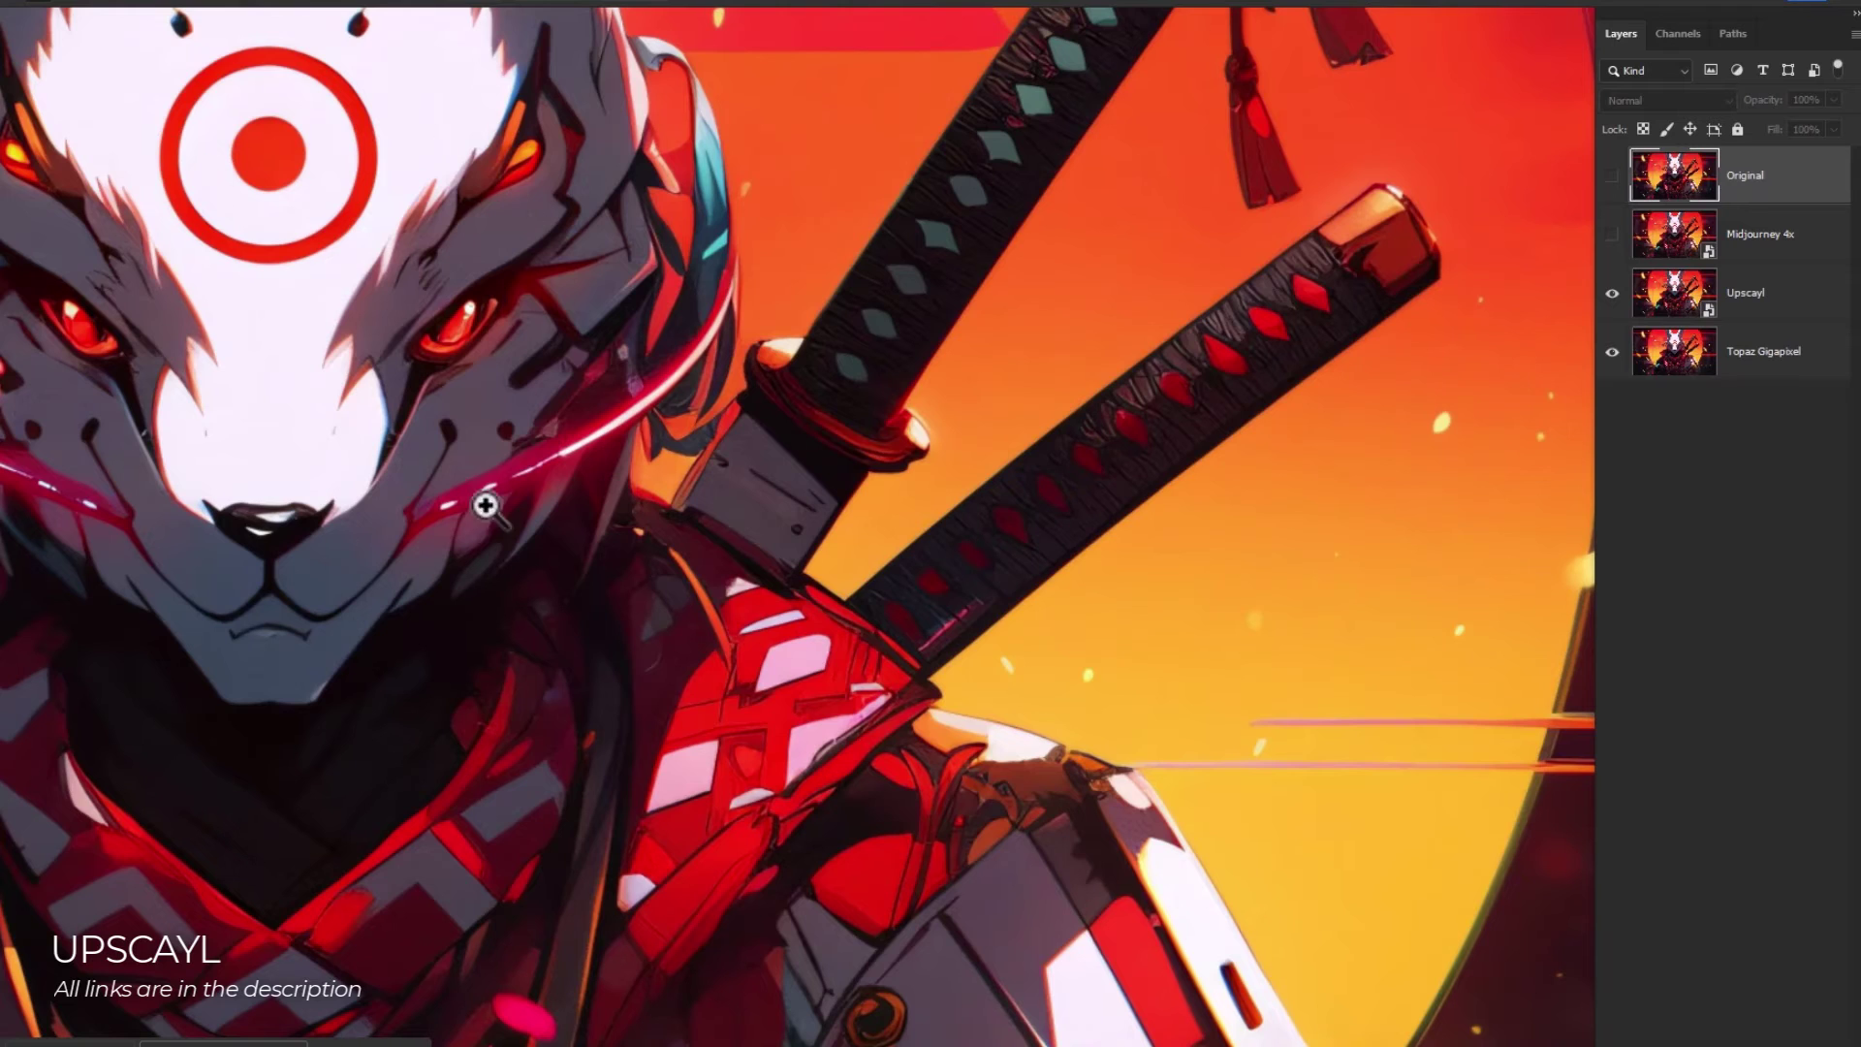
left_click(1612, 294)
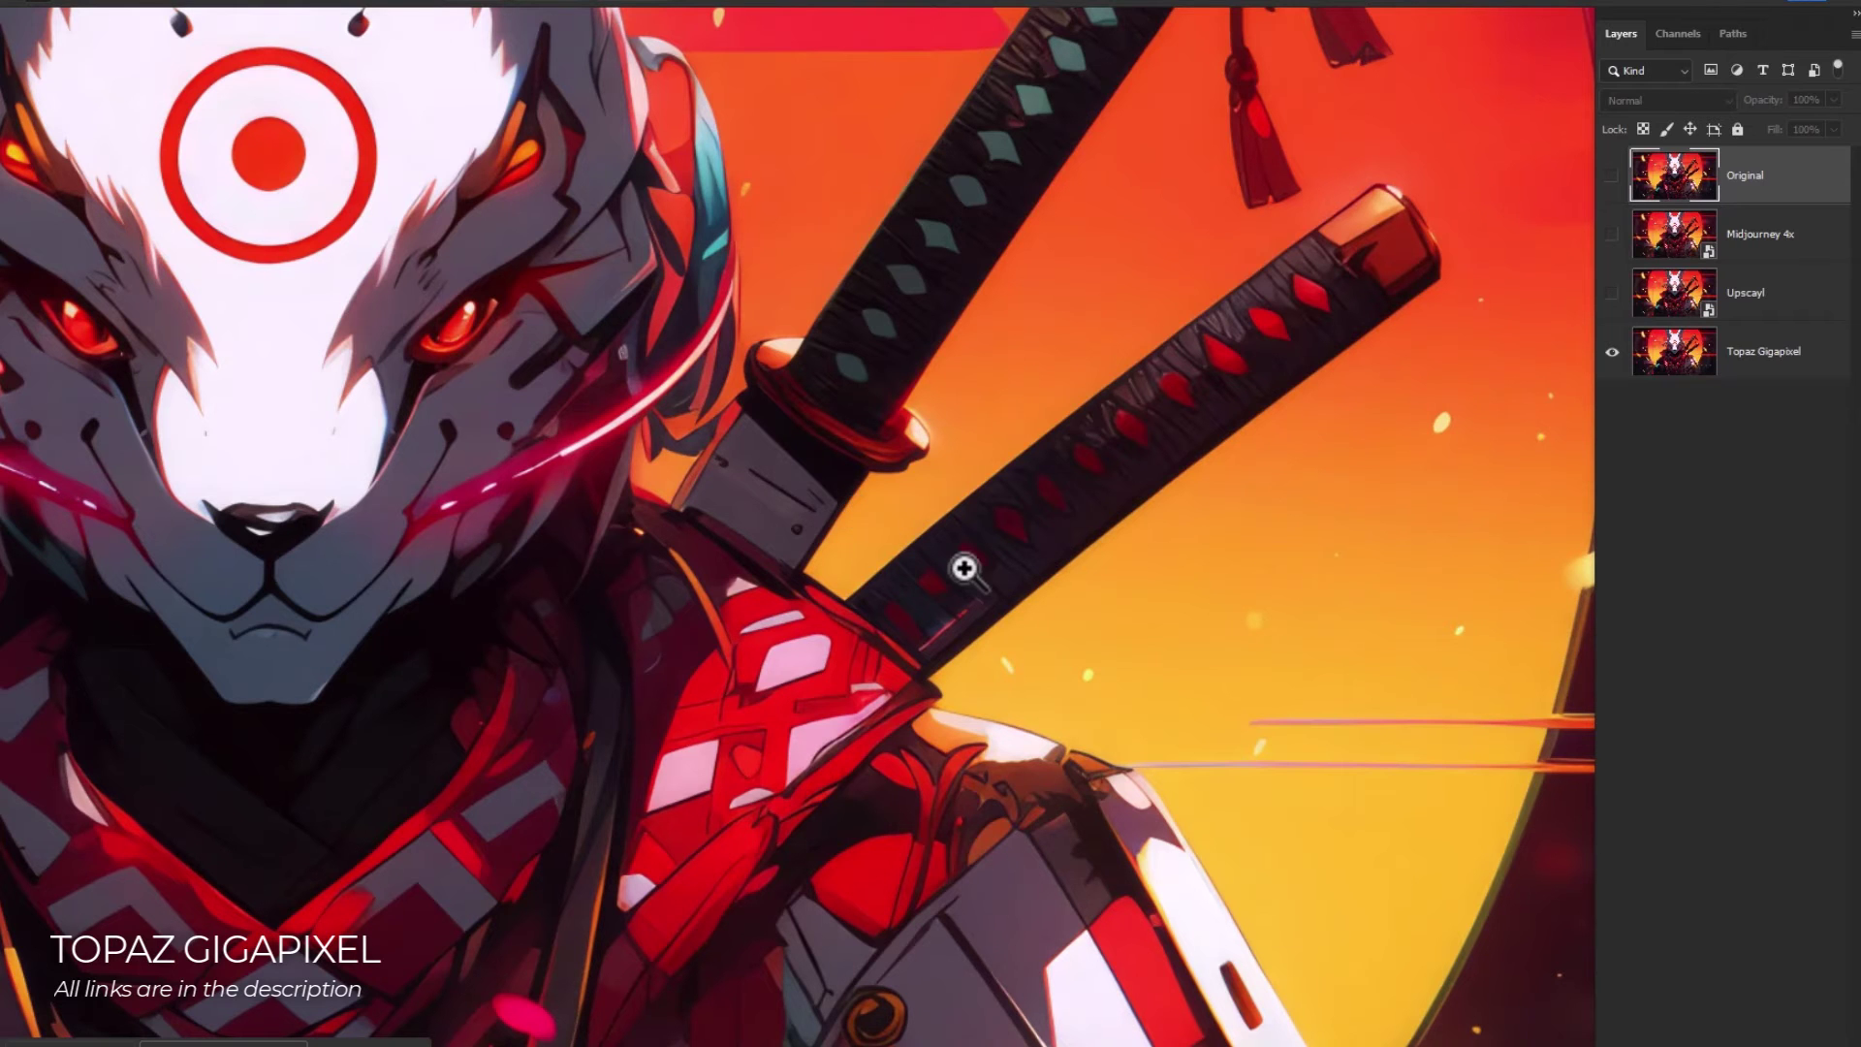
left_click_drag(490, 195, 537, 221)
left_click_drag(366, 142, 424, 266)
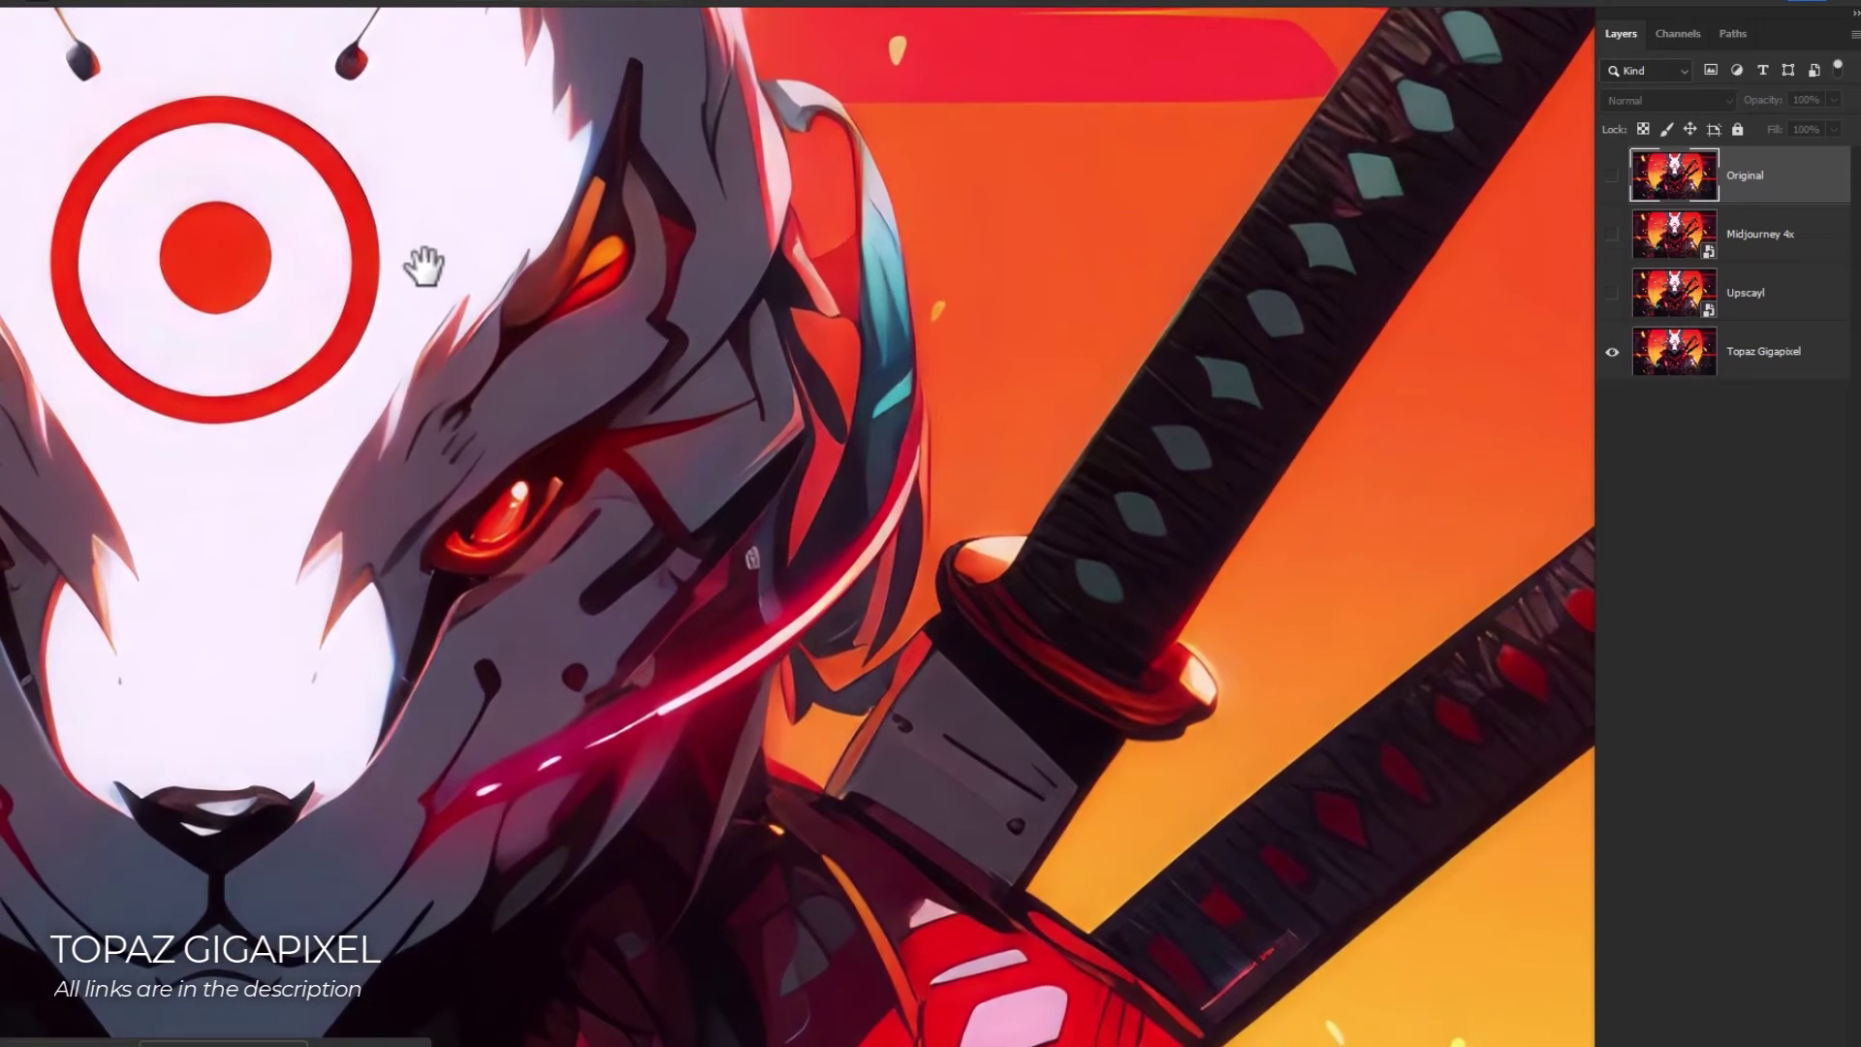
- Compare the samurai's red eye up close by switching Midjourney 4x on and off over Topaz Gigapixel
left_click(1612, 237)
left_click(1612, 236)
left_click(511, 532)
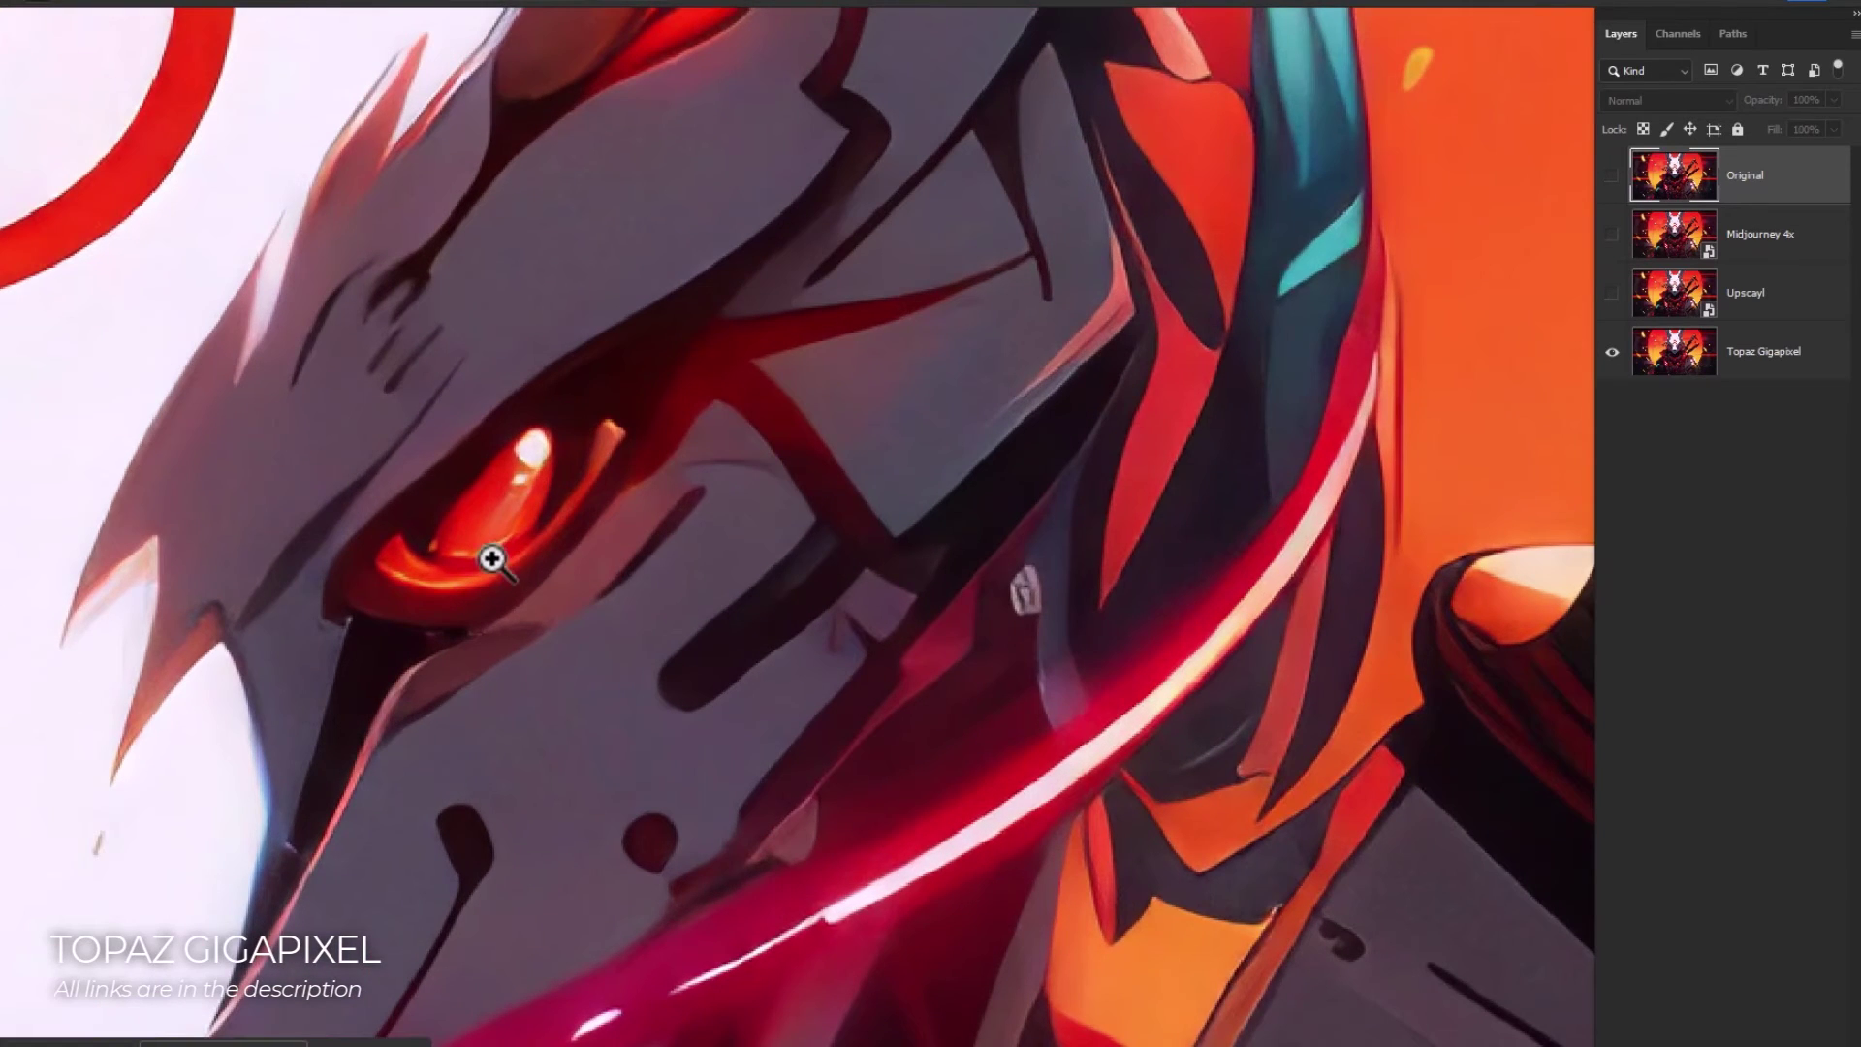
left_click(1612, 235)
left_click(1612, 235)
left_click(1611, 235)
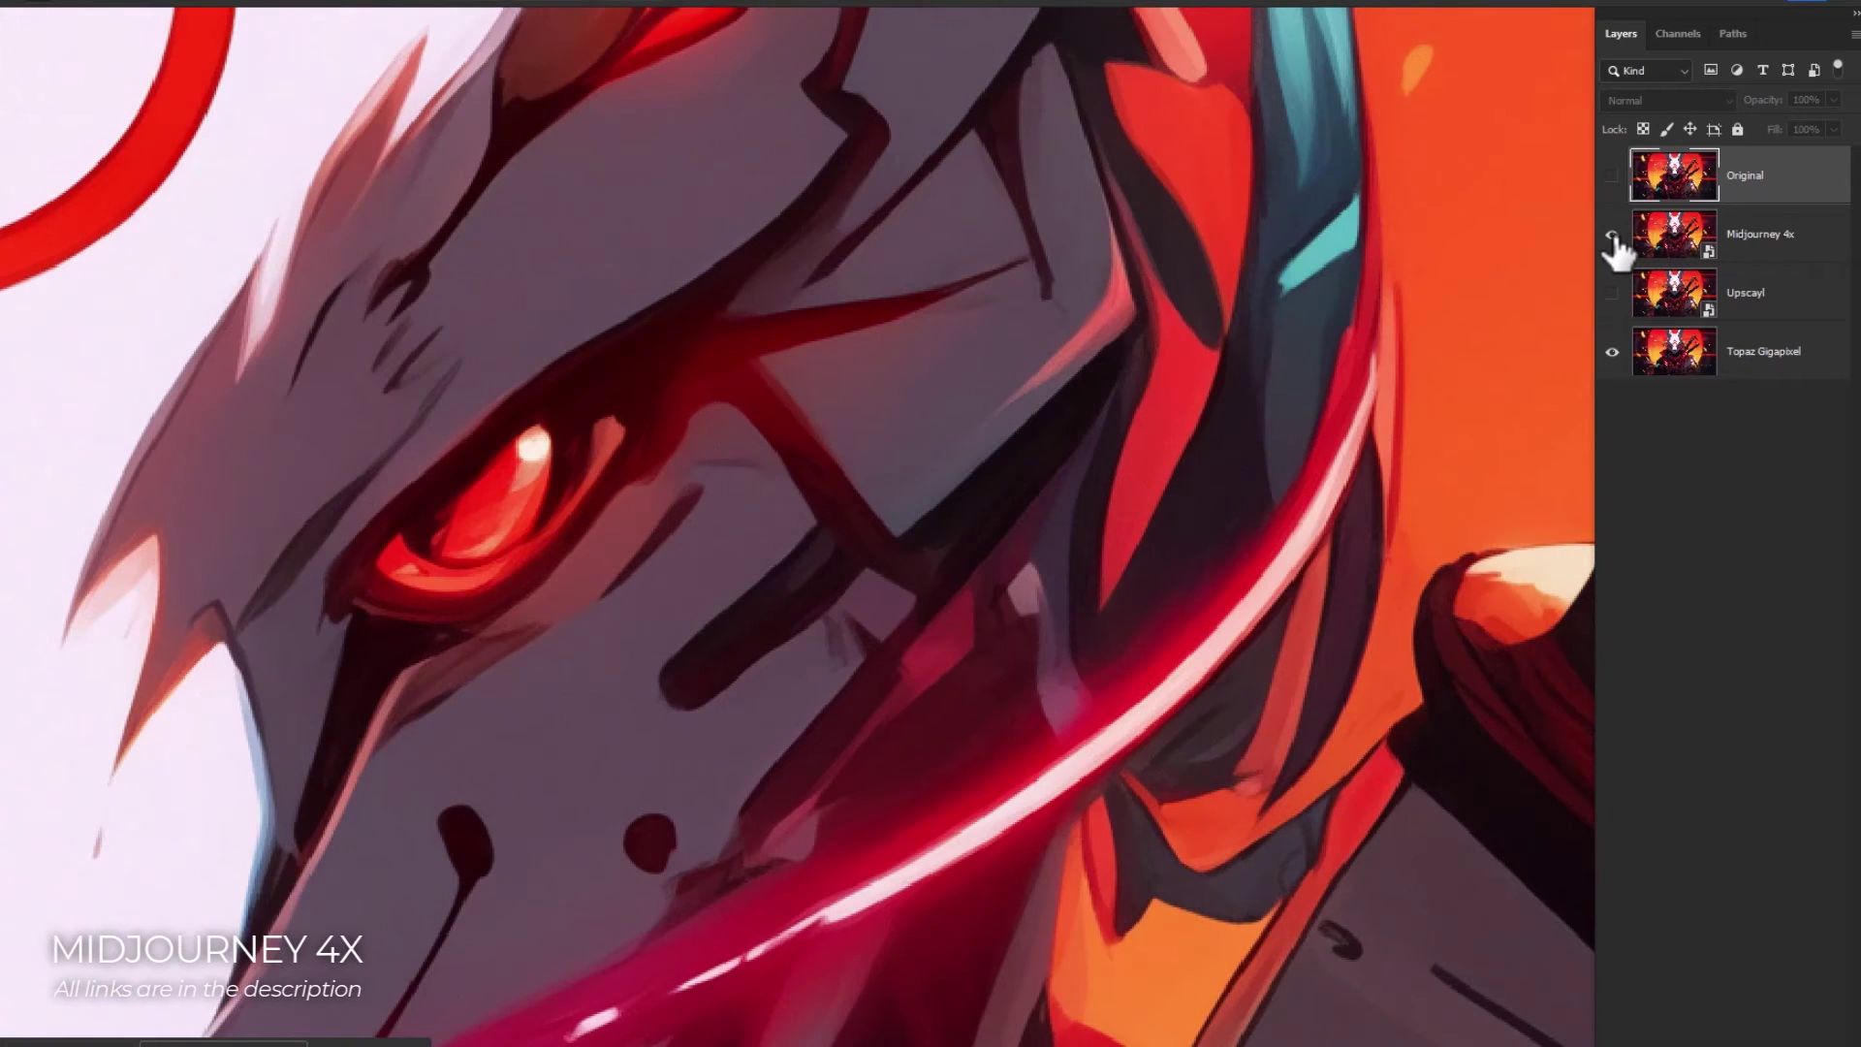
left_click(1612, 235)
- Compare the samurai's shoulder armor and clothing by briefly showing Midjourney 4x over Topaz Gigapixel
left_click_drag(1204, 349, 1104, 149)
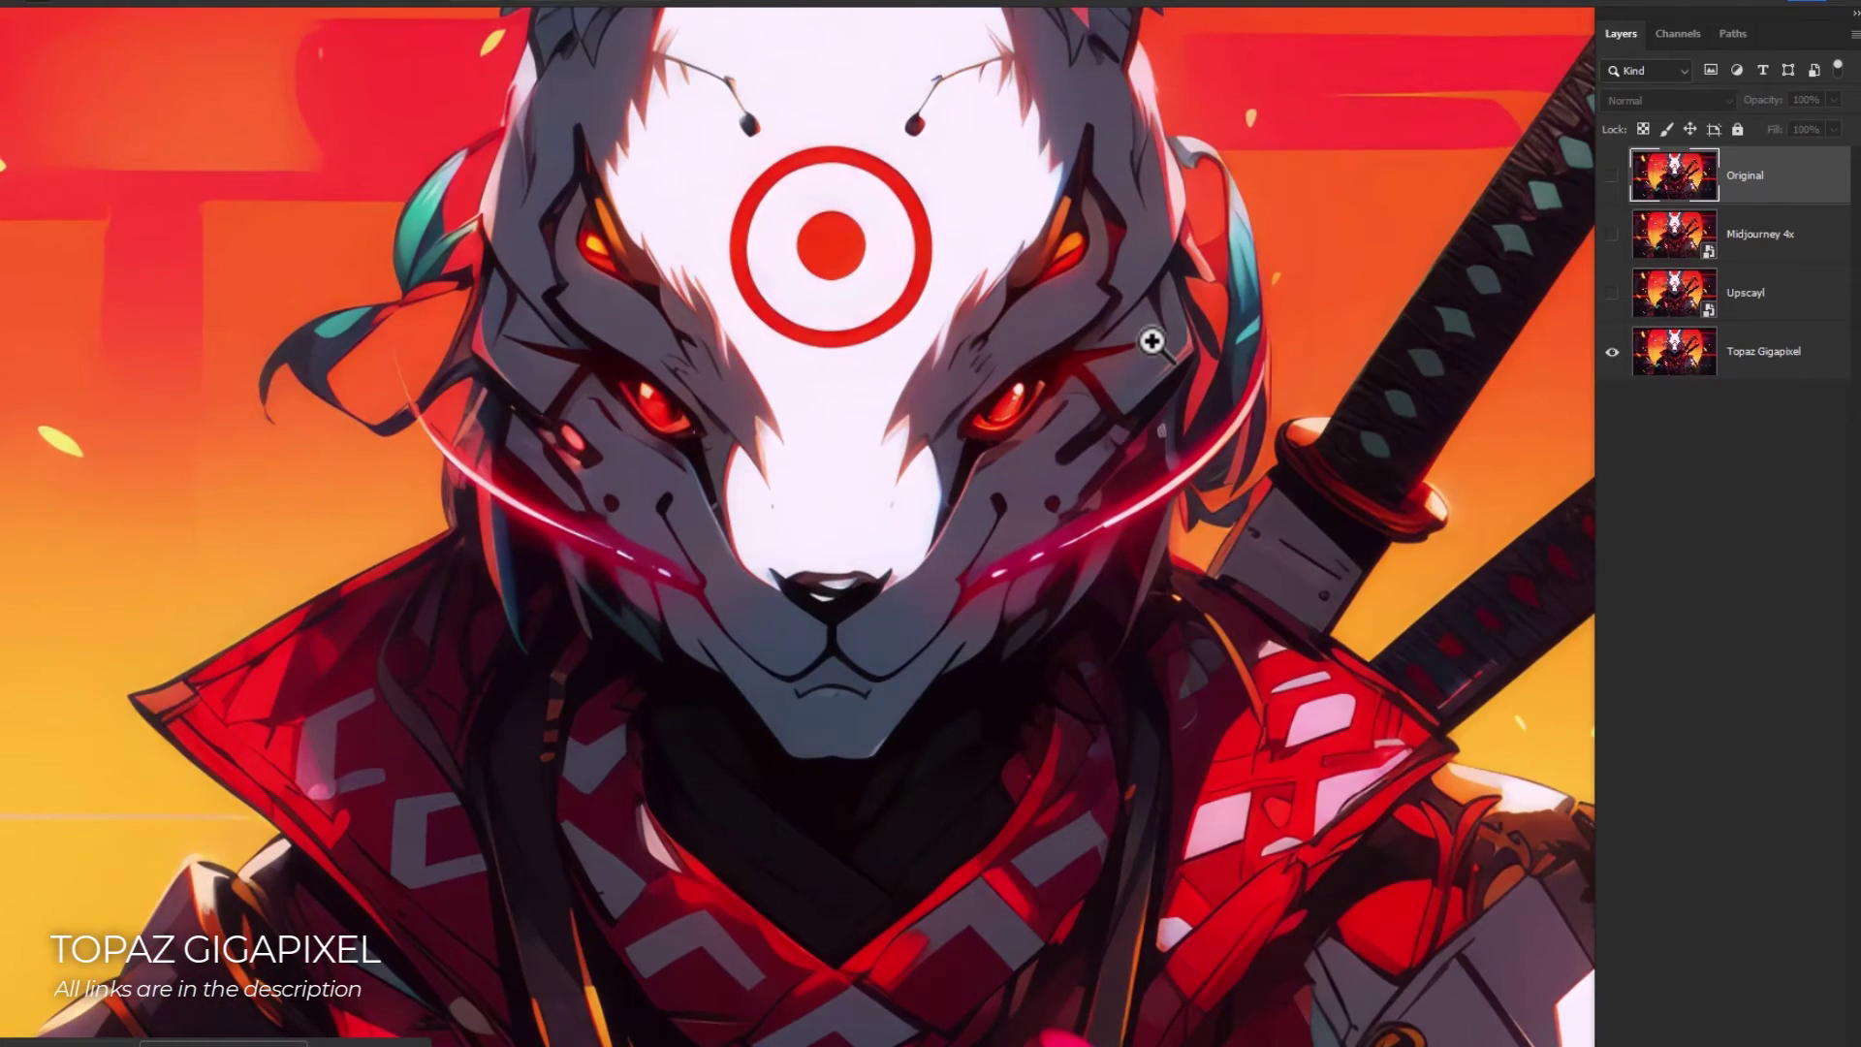
left_click_drag(979, 731, 611, 495)
left_click_drag(1005, 781, 903, 517)
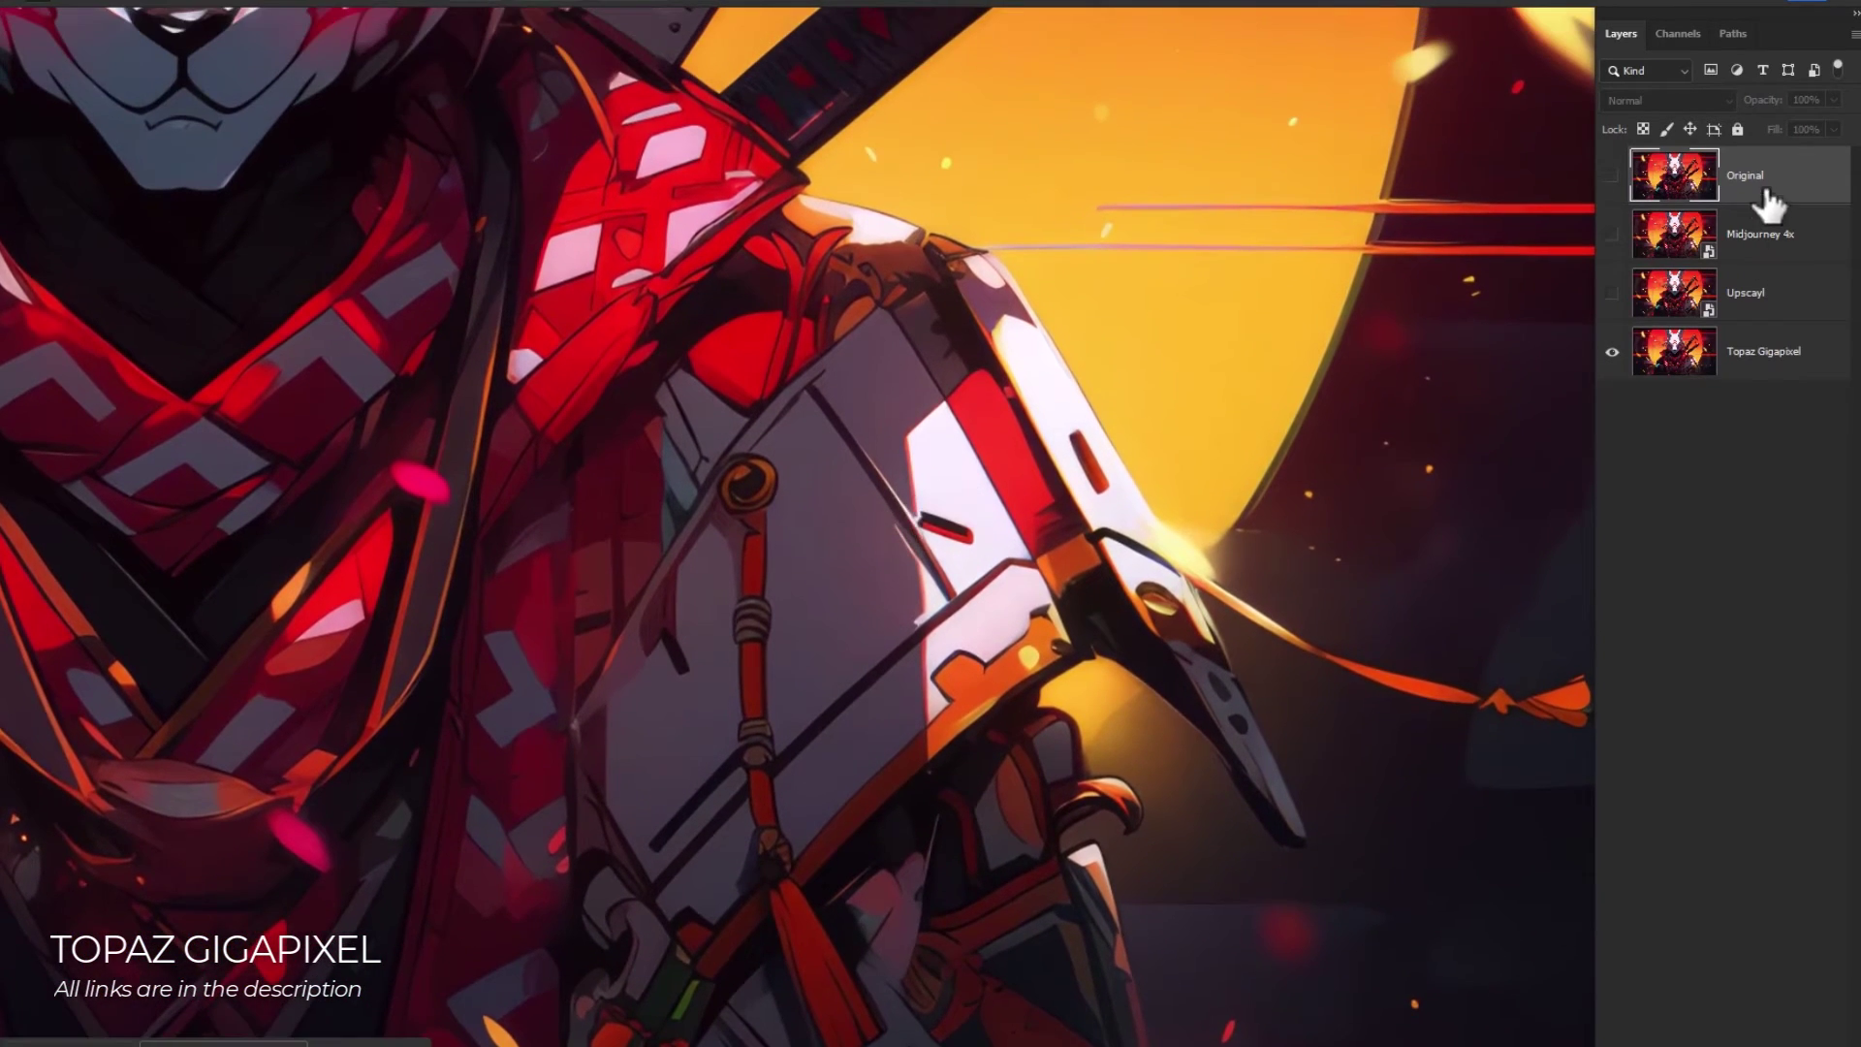
left_click(1611, 234)
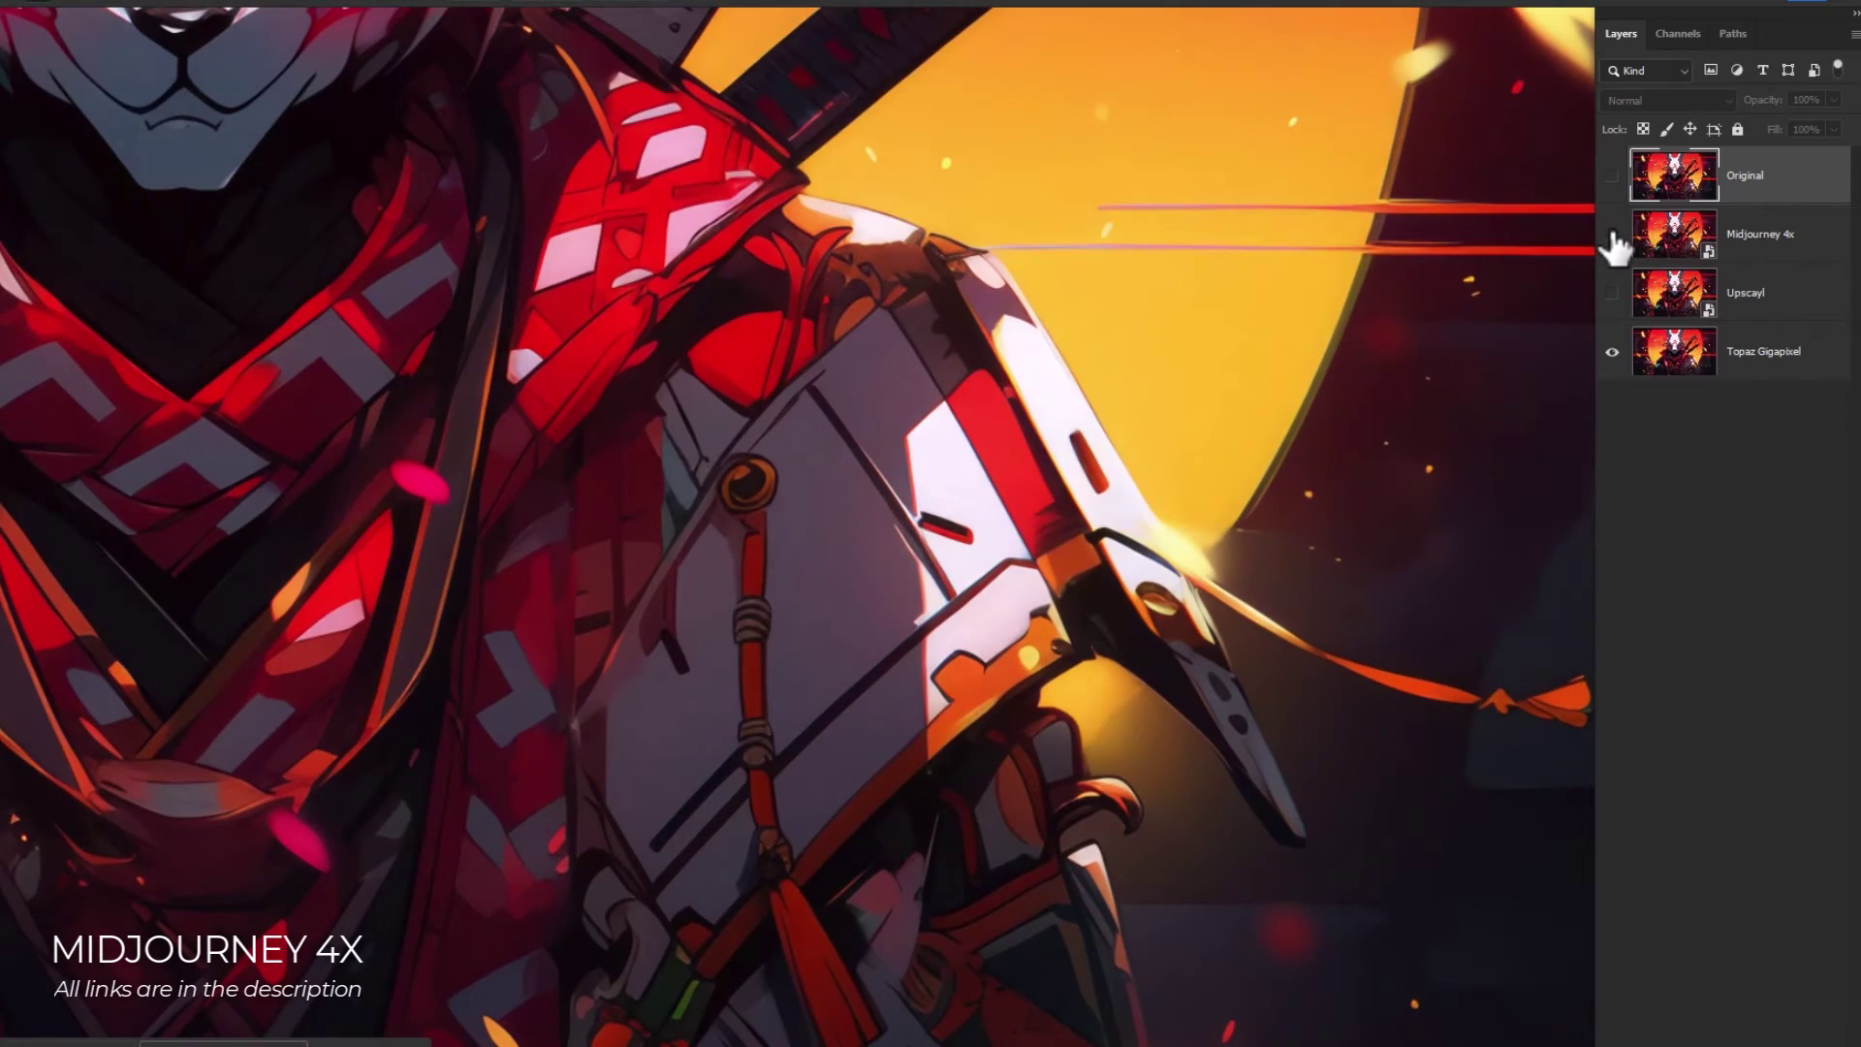
left_click(1613, 237)
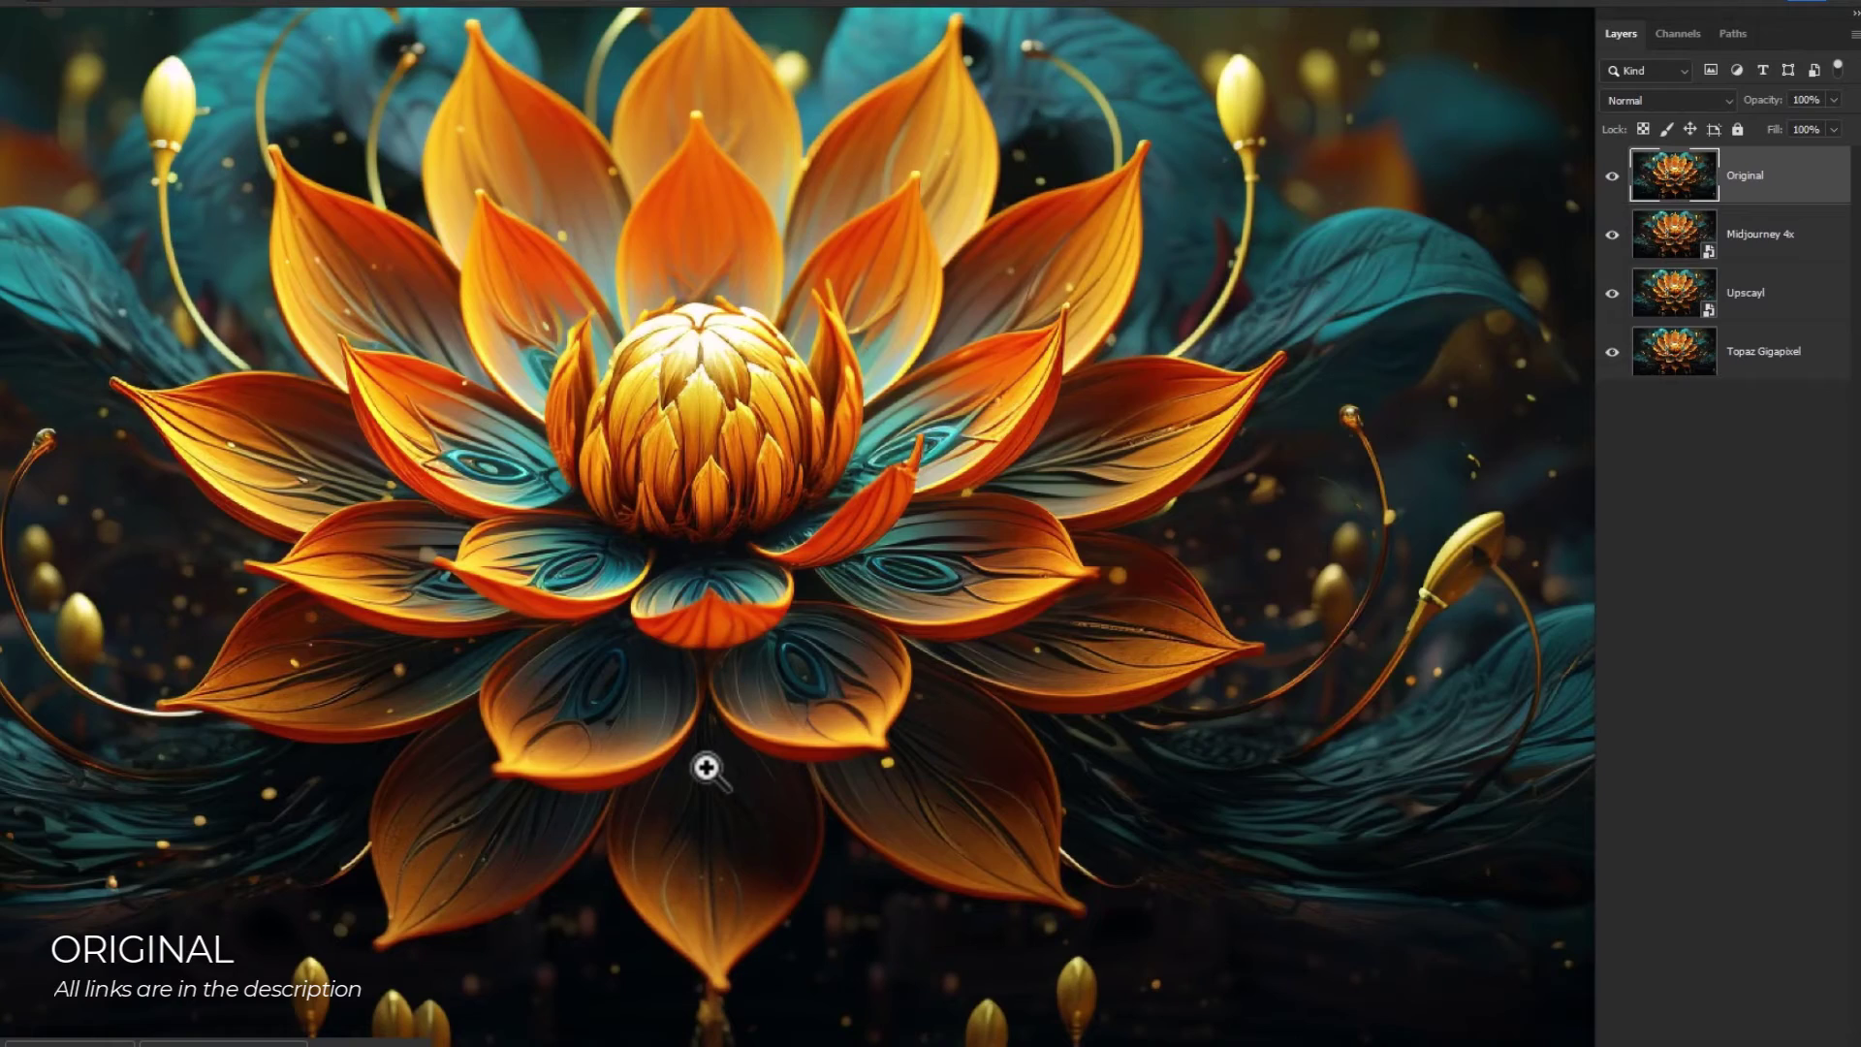
- Compare the orange flower's bud and petals in the original with Midjourney 4x by hiding and reshowing the Original layer
left_click(736, 324)
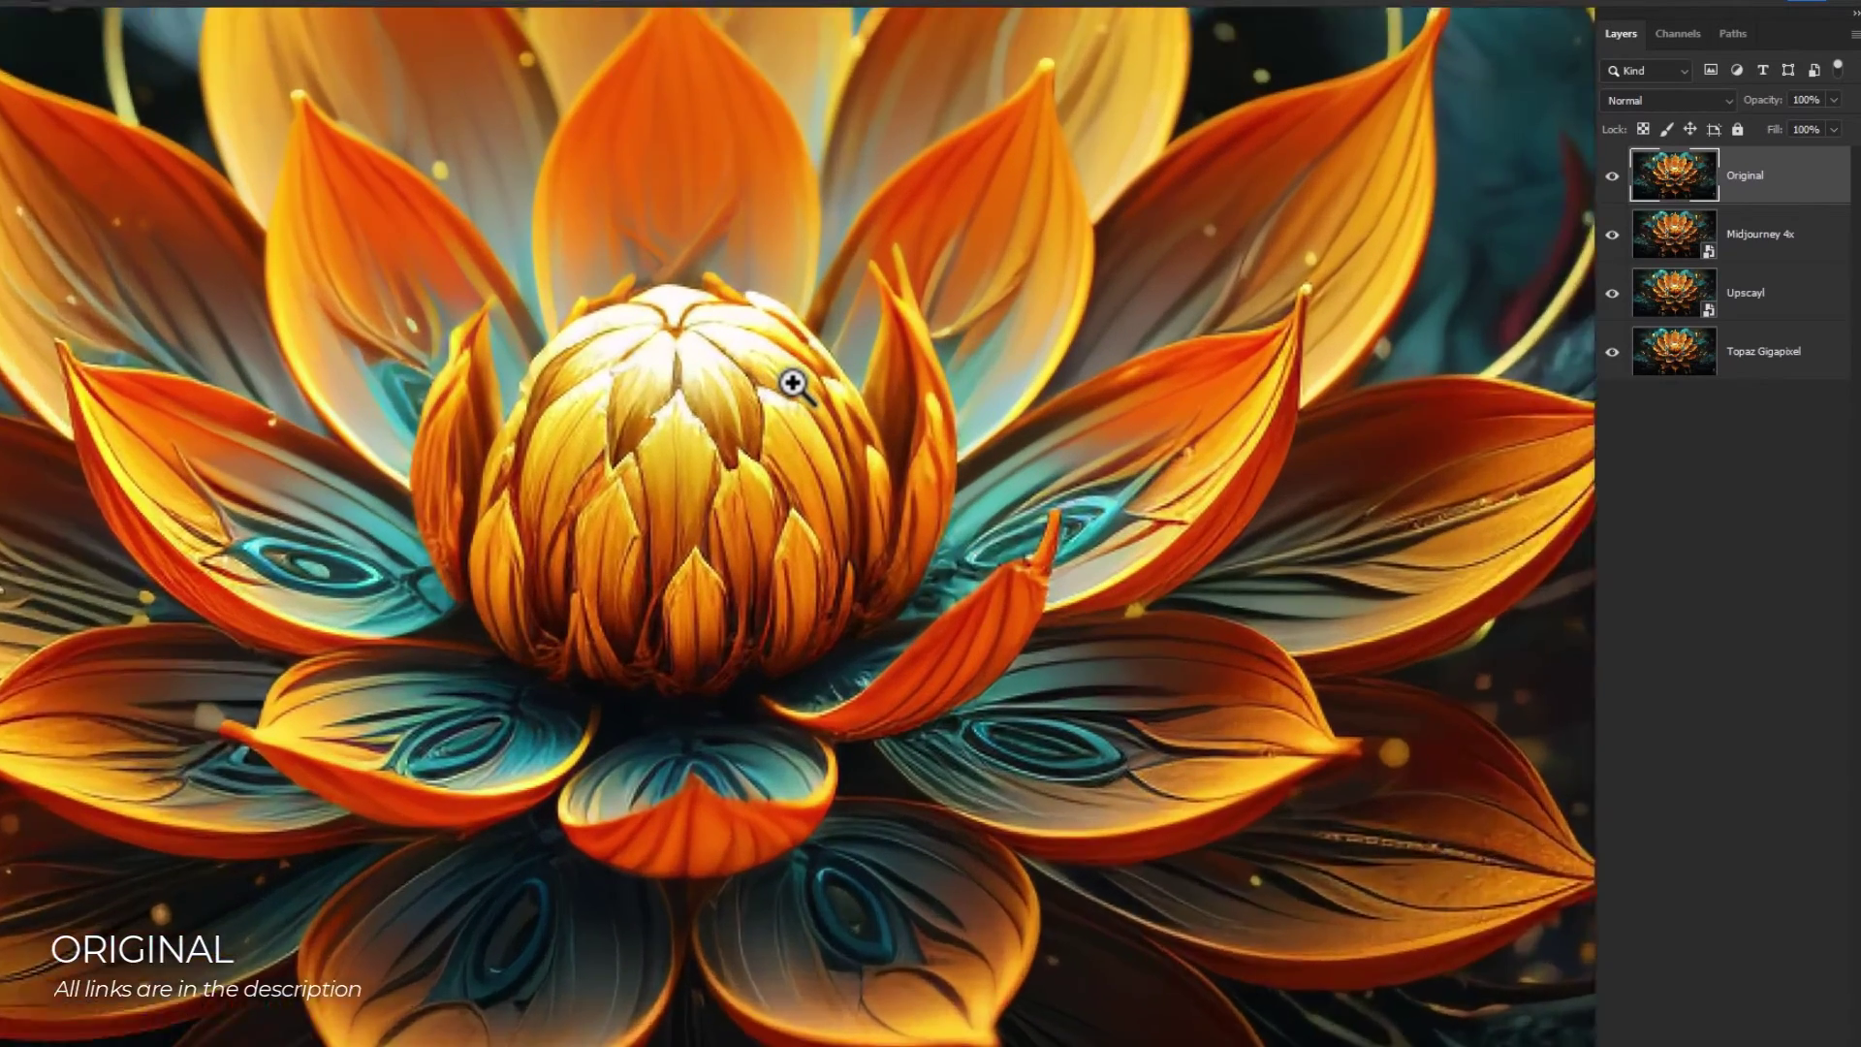
left_click(792, 384)
left_click_drag(1183, 436, 806, 465)
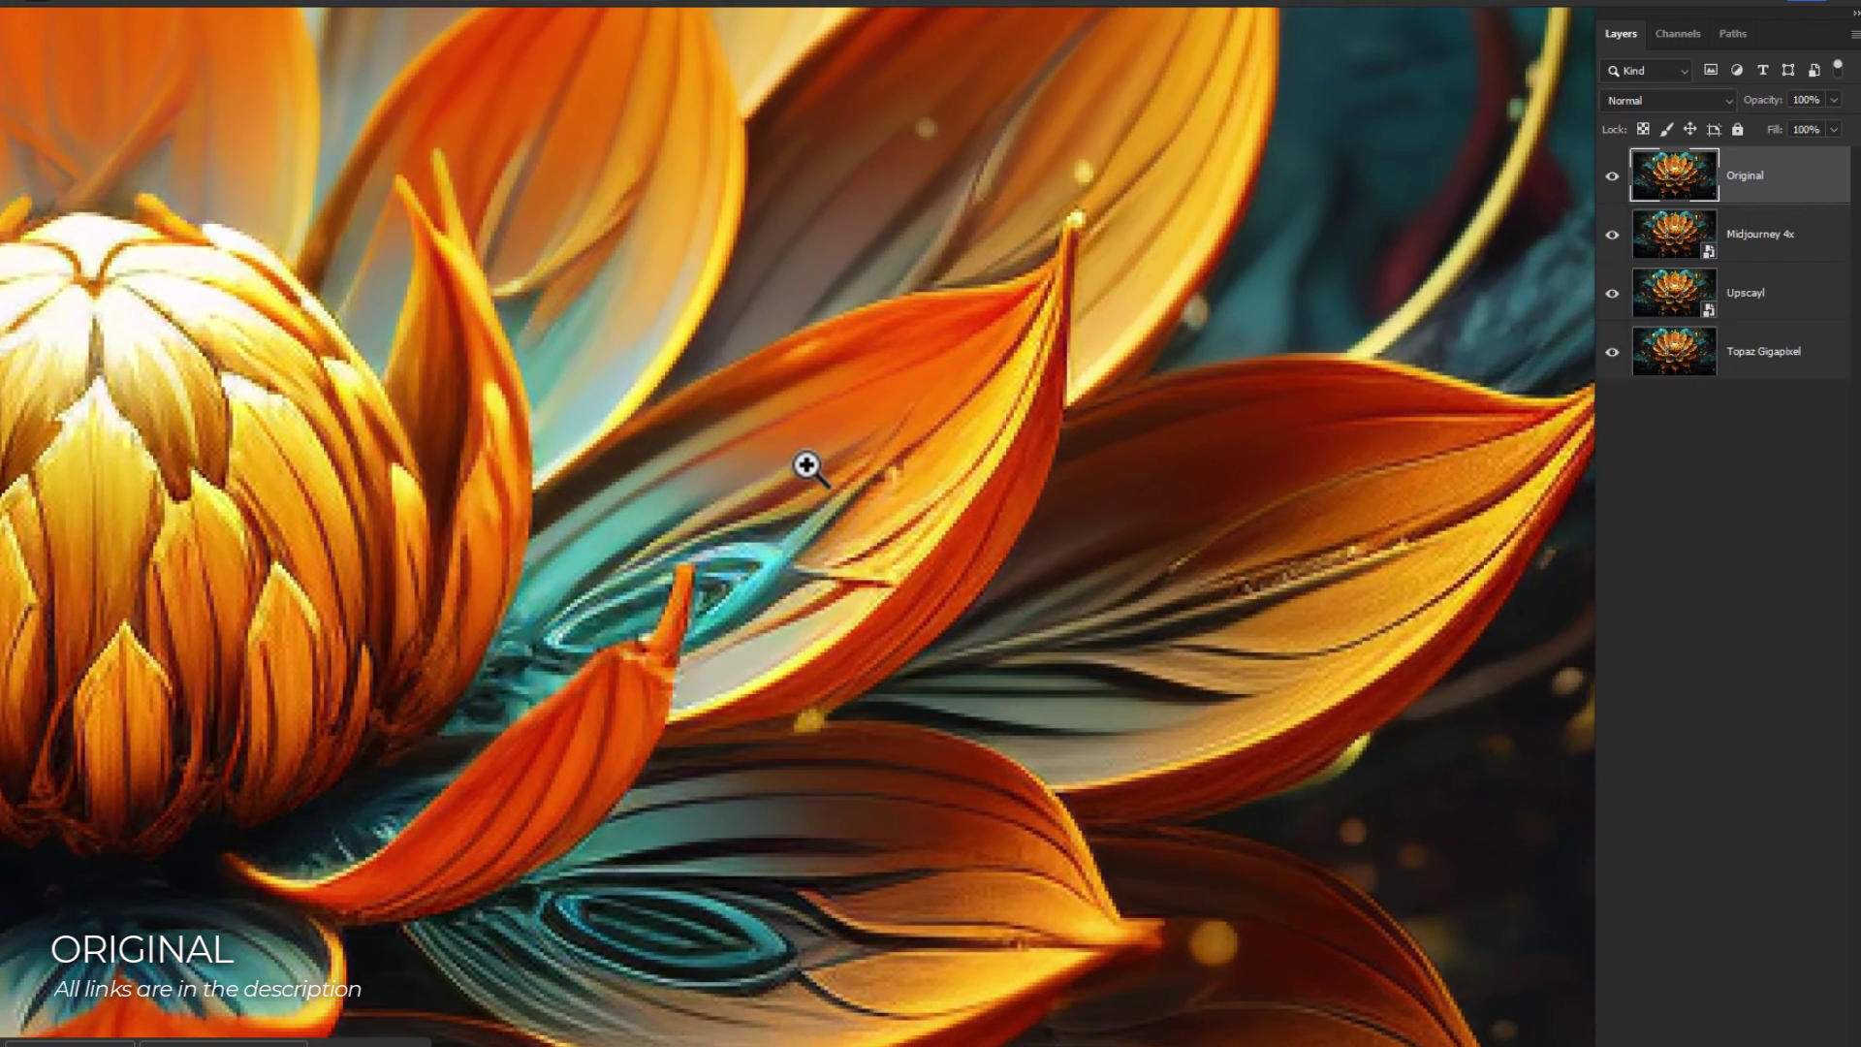
left_click(1613, 177)
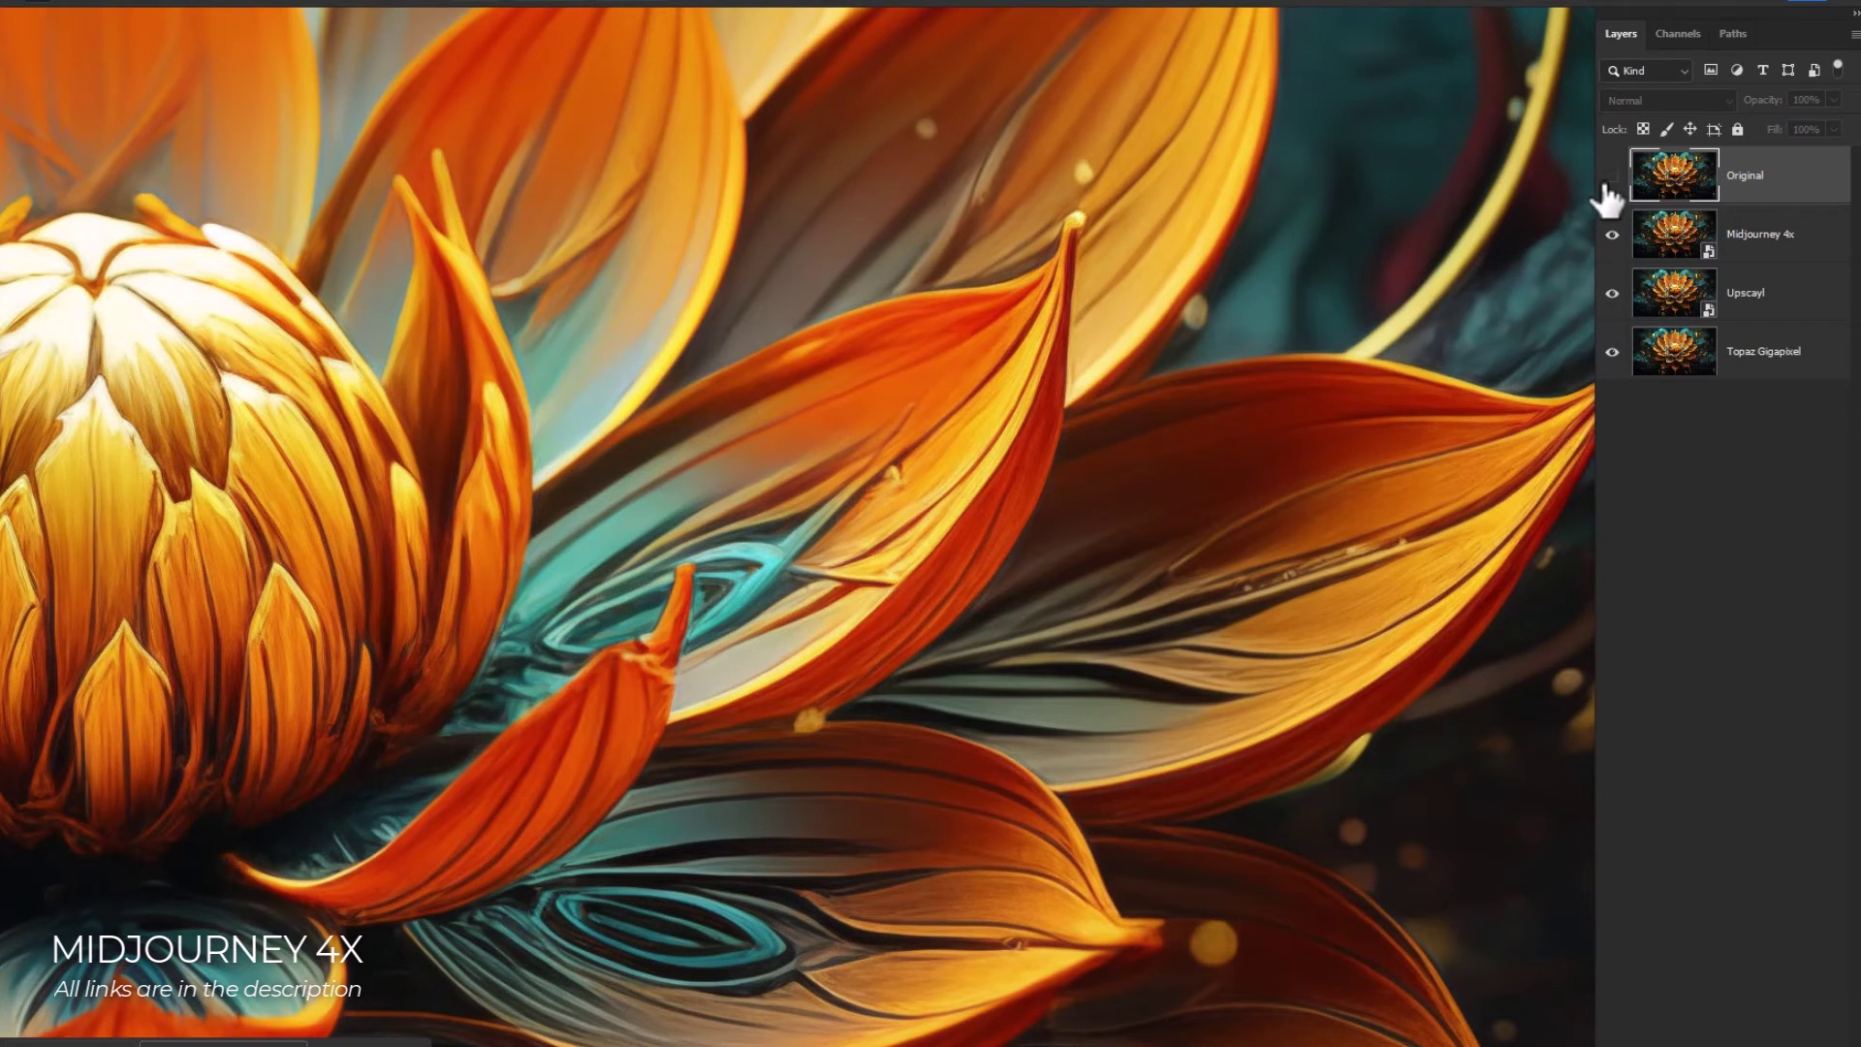
left_click(1612, 180)
scroll(1014, 553, "down", 5)
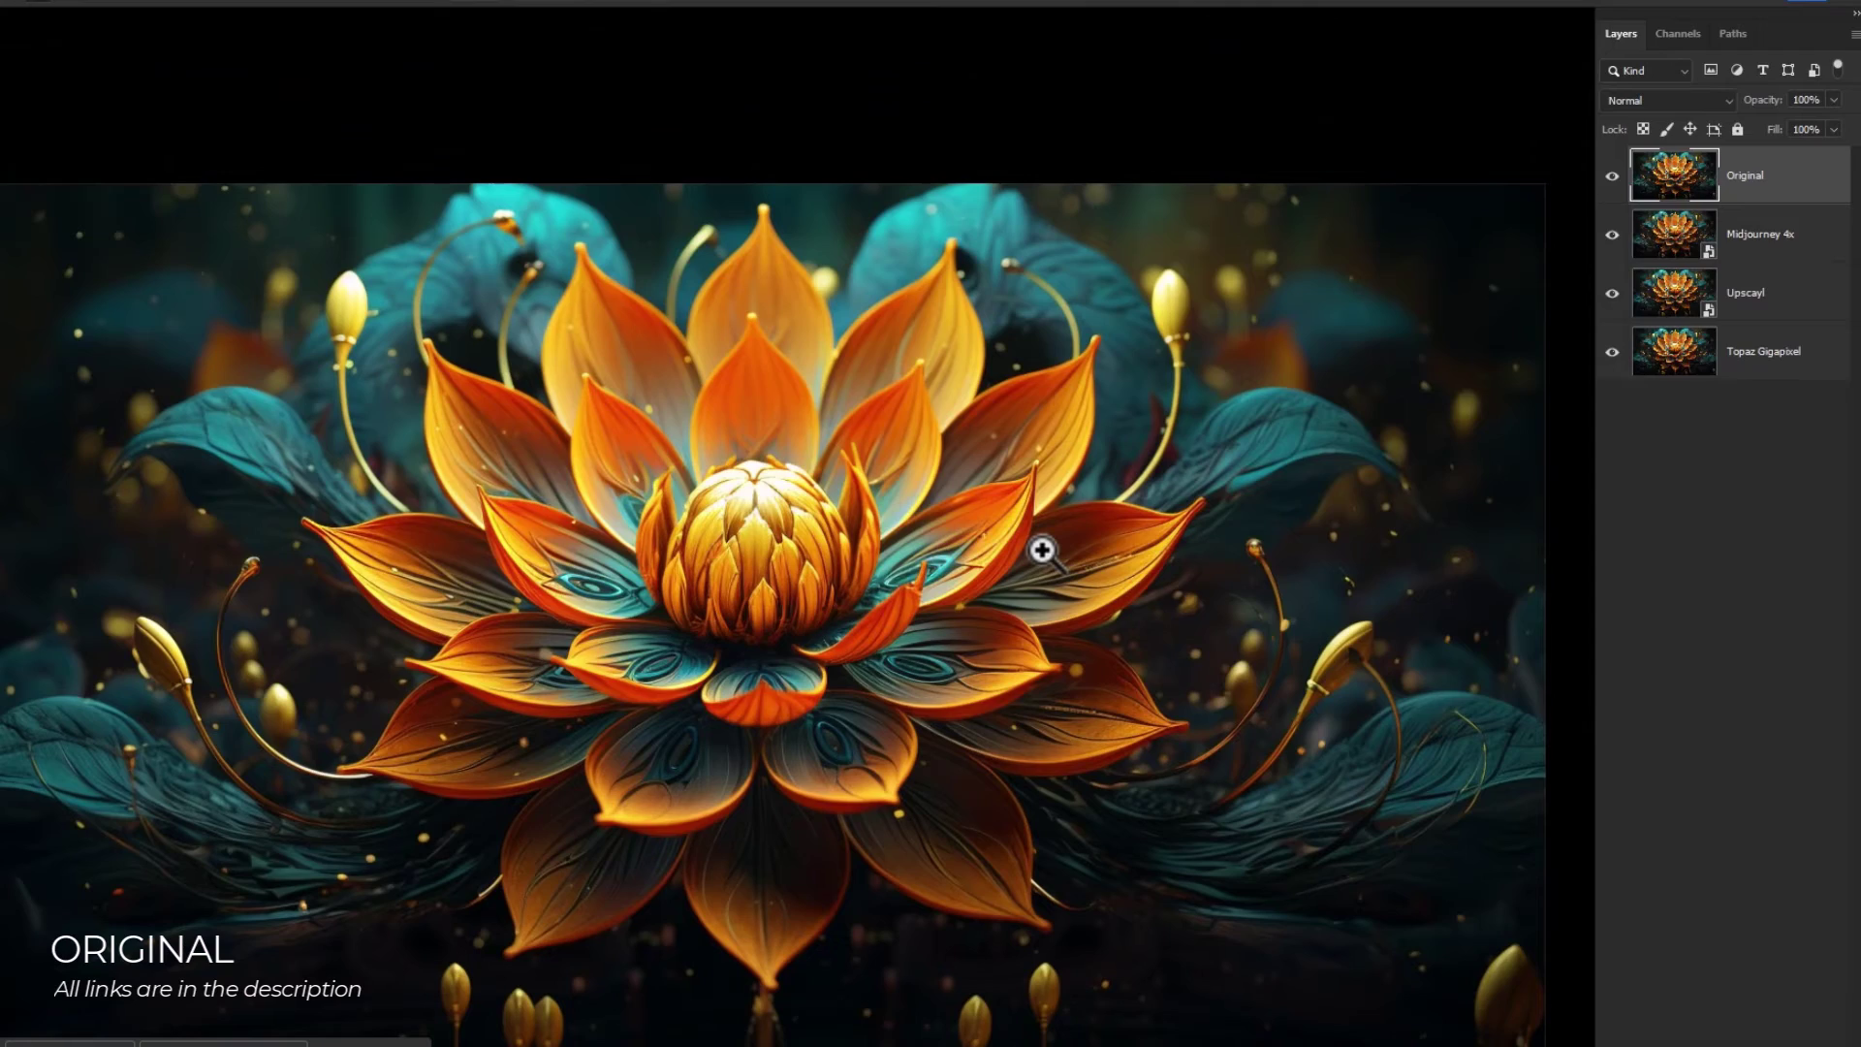
- Compare the flower's petals by hiding Original, Midjourney 4x and Upscayl in turn, and check Midjourney 4x against Topaz Gigapixel again
left_click_drag(1031, 551, 1267, 623)
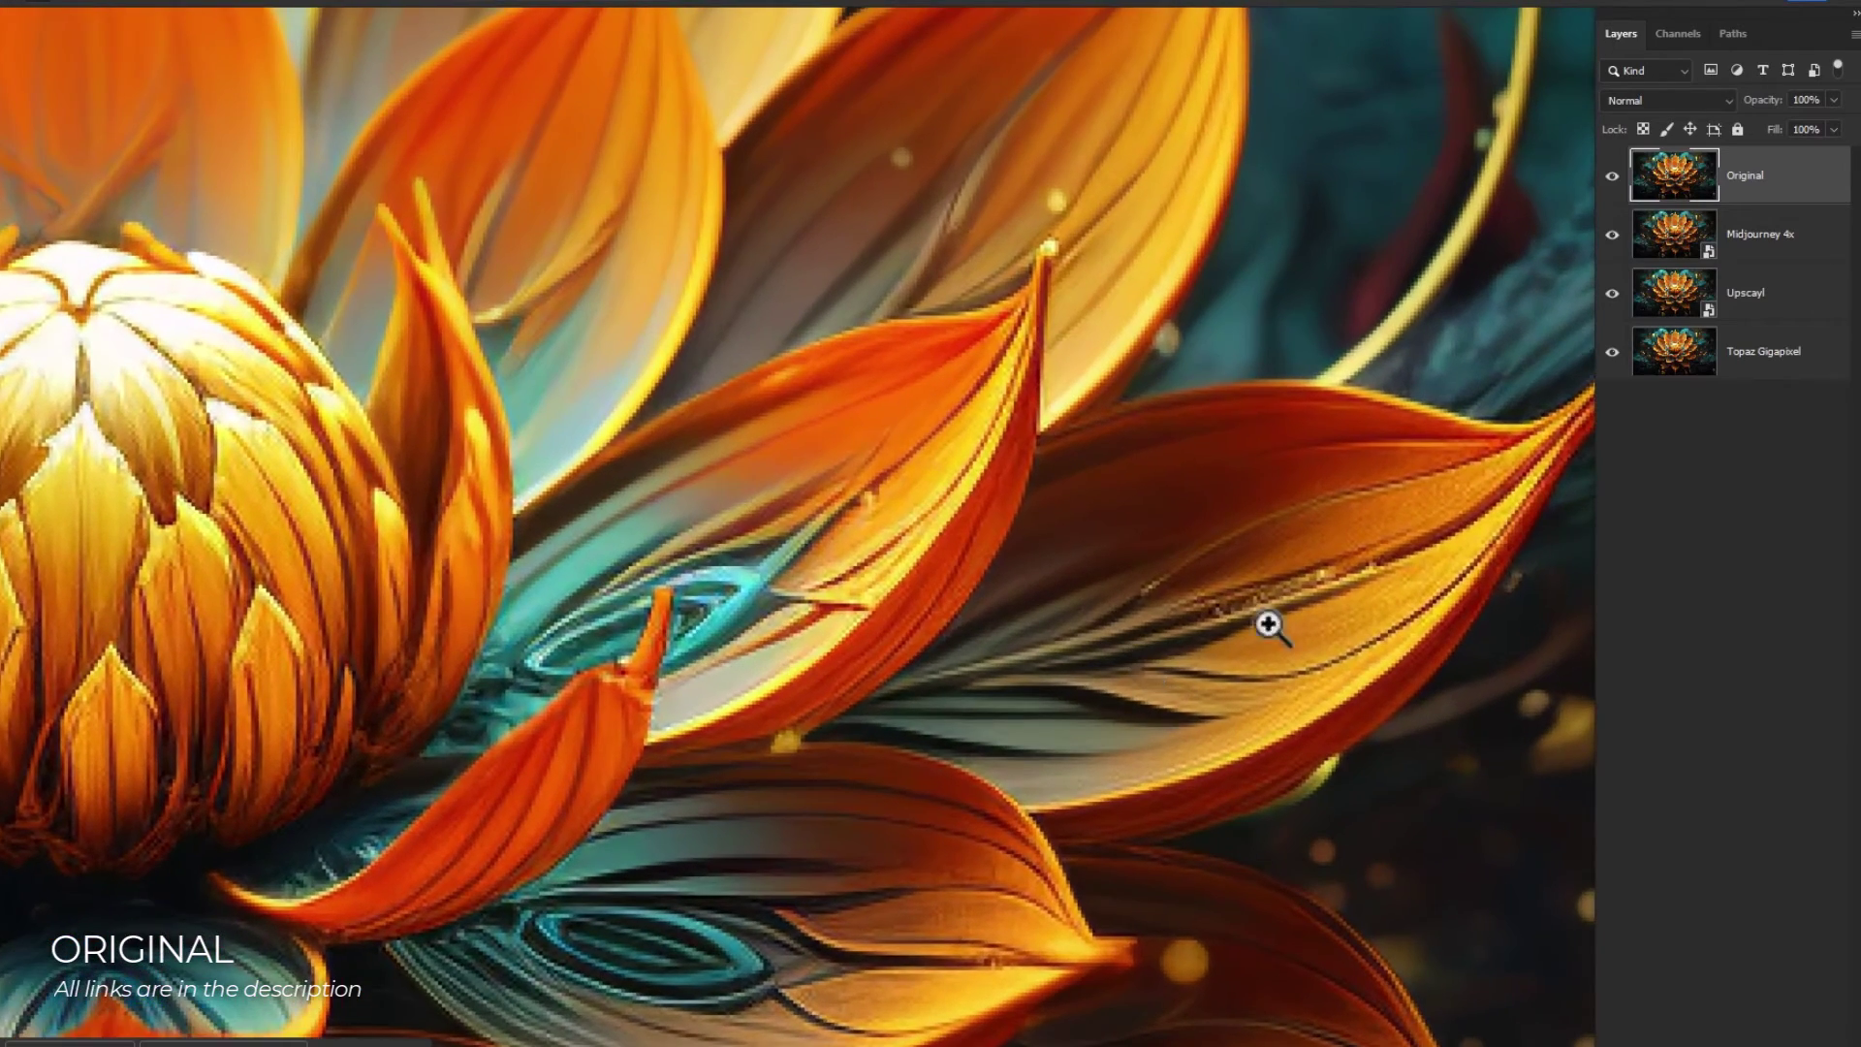
left_click(1613, 177)
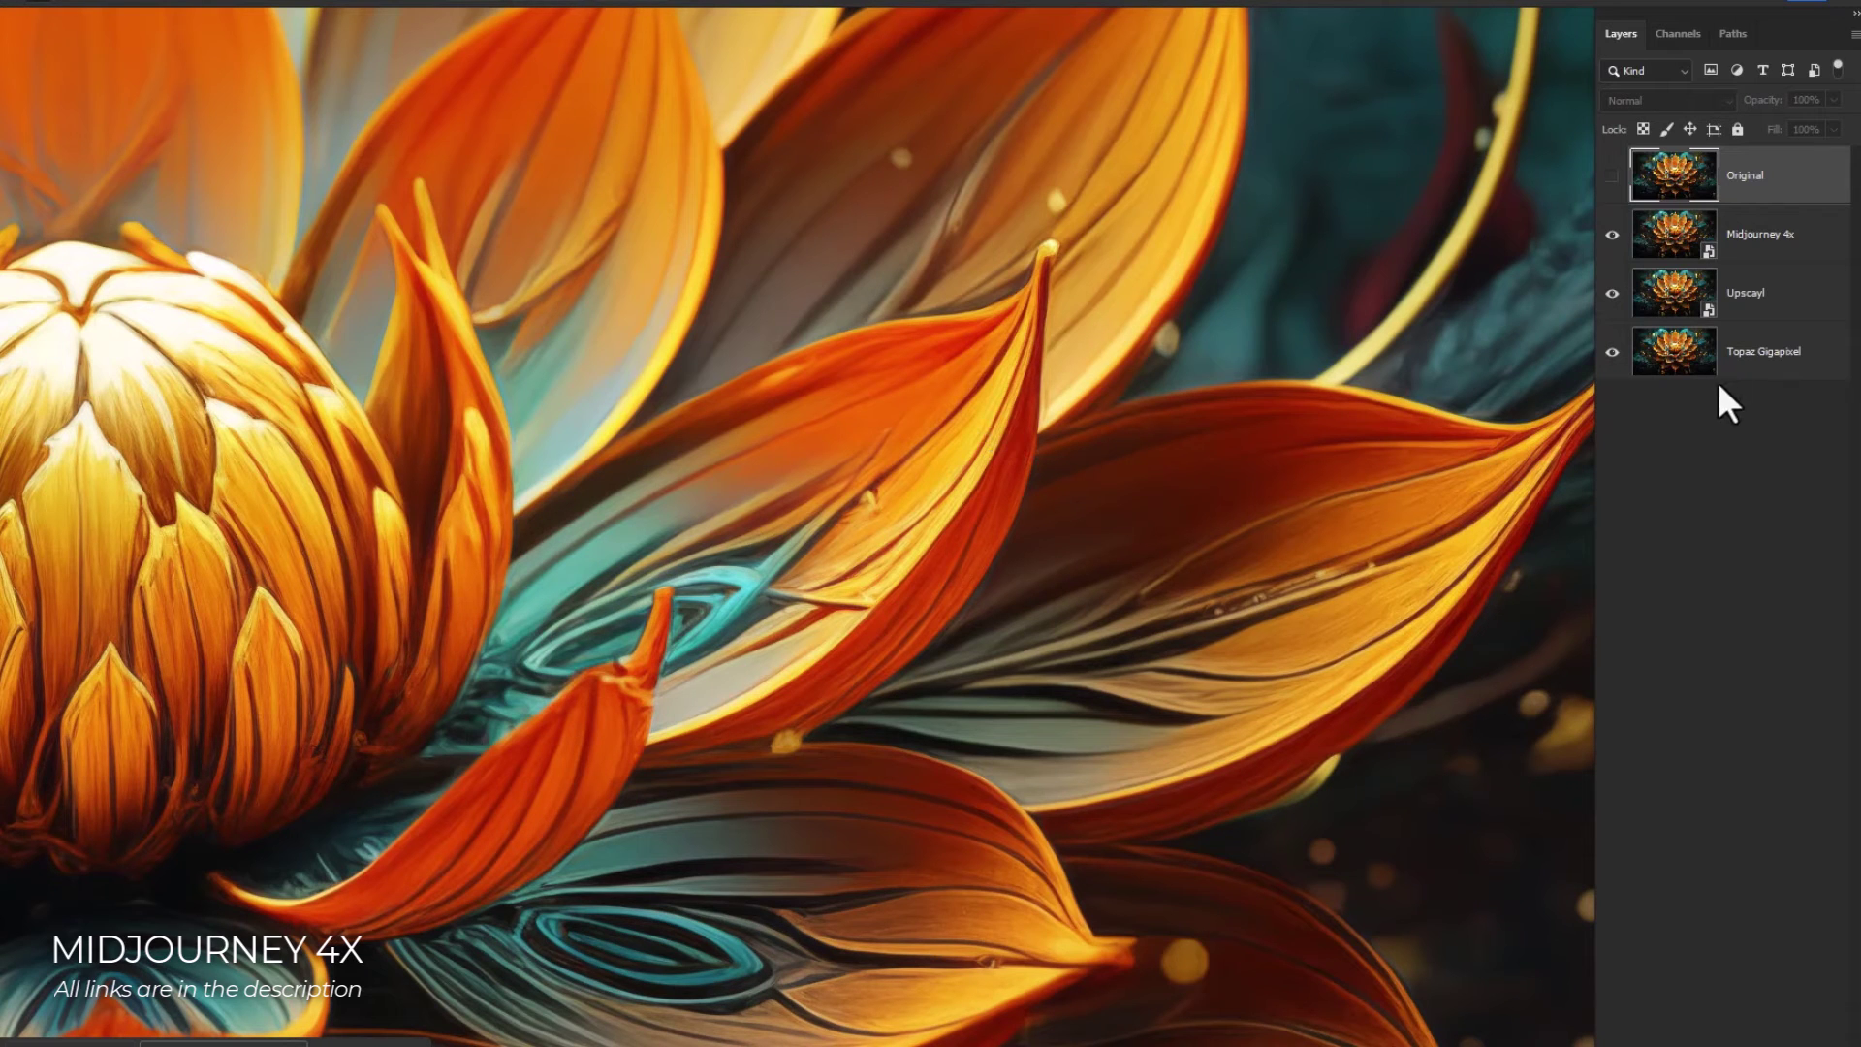
left_click(1613, 235)
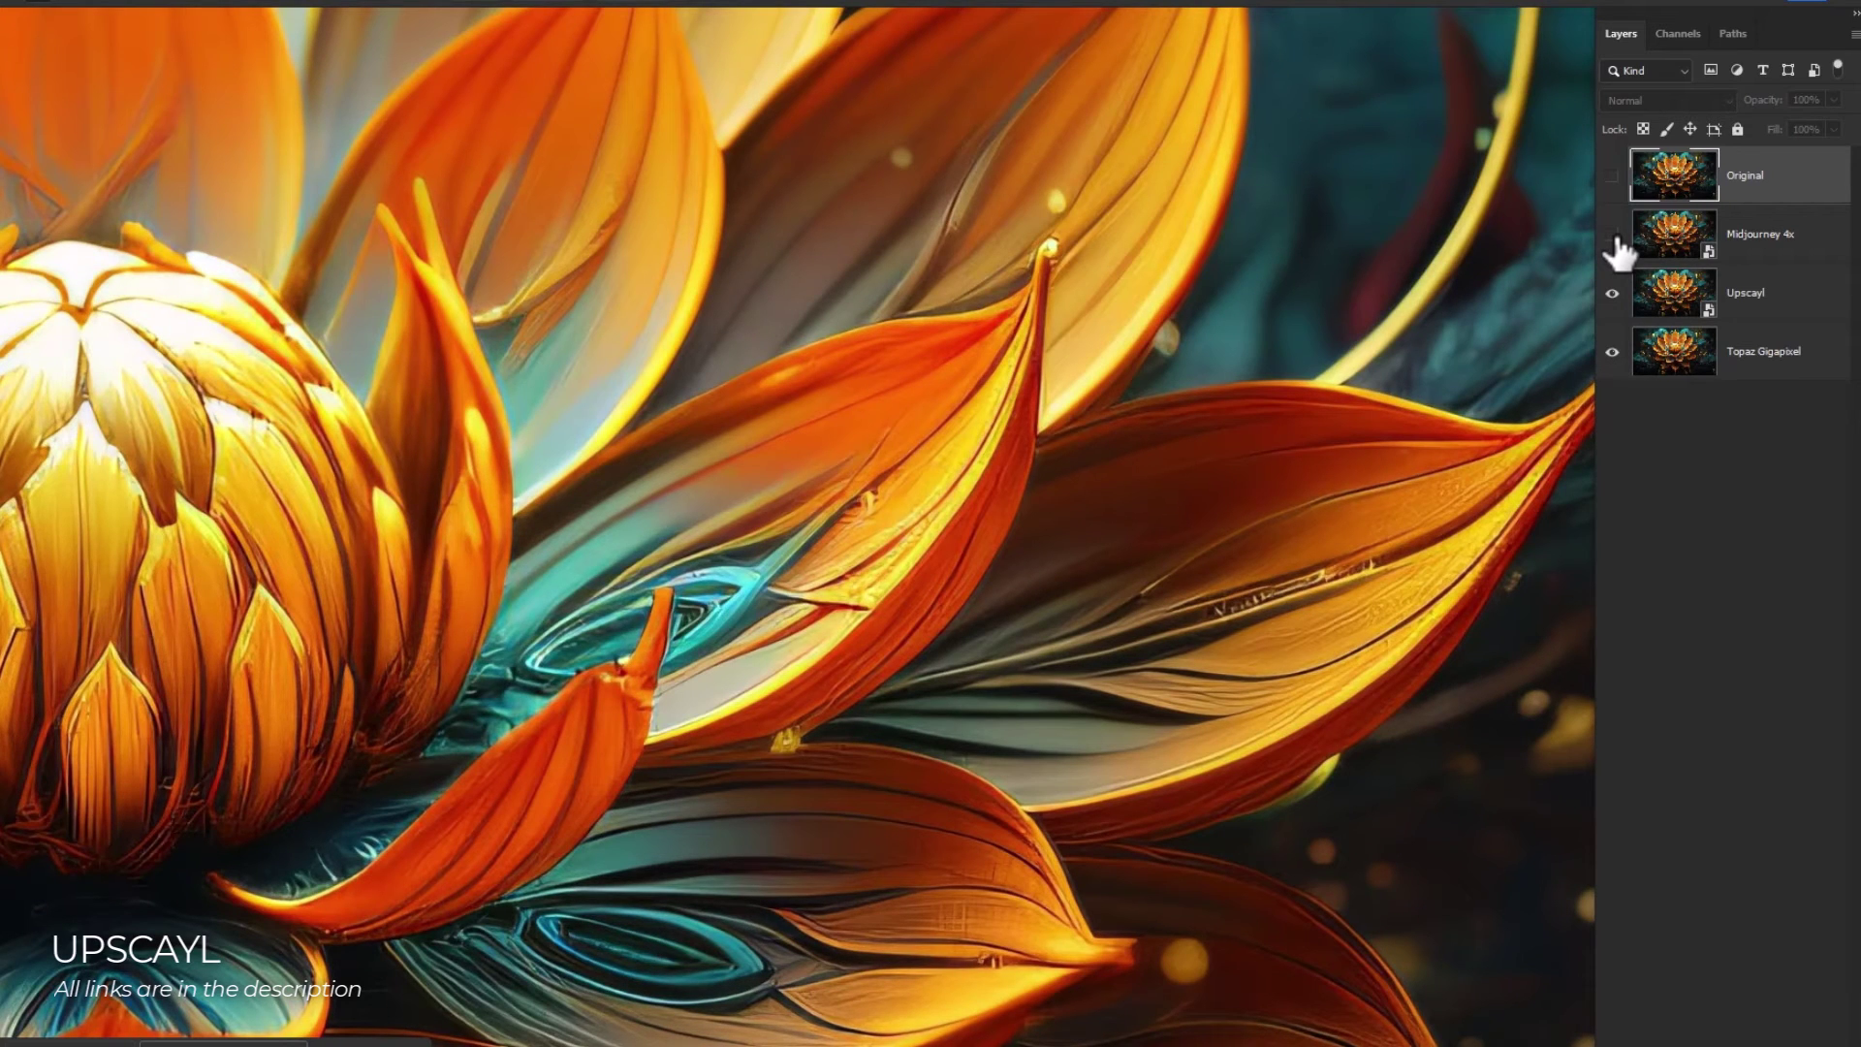
left_click(1613, 293)
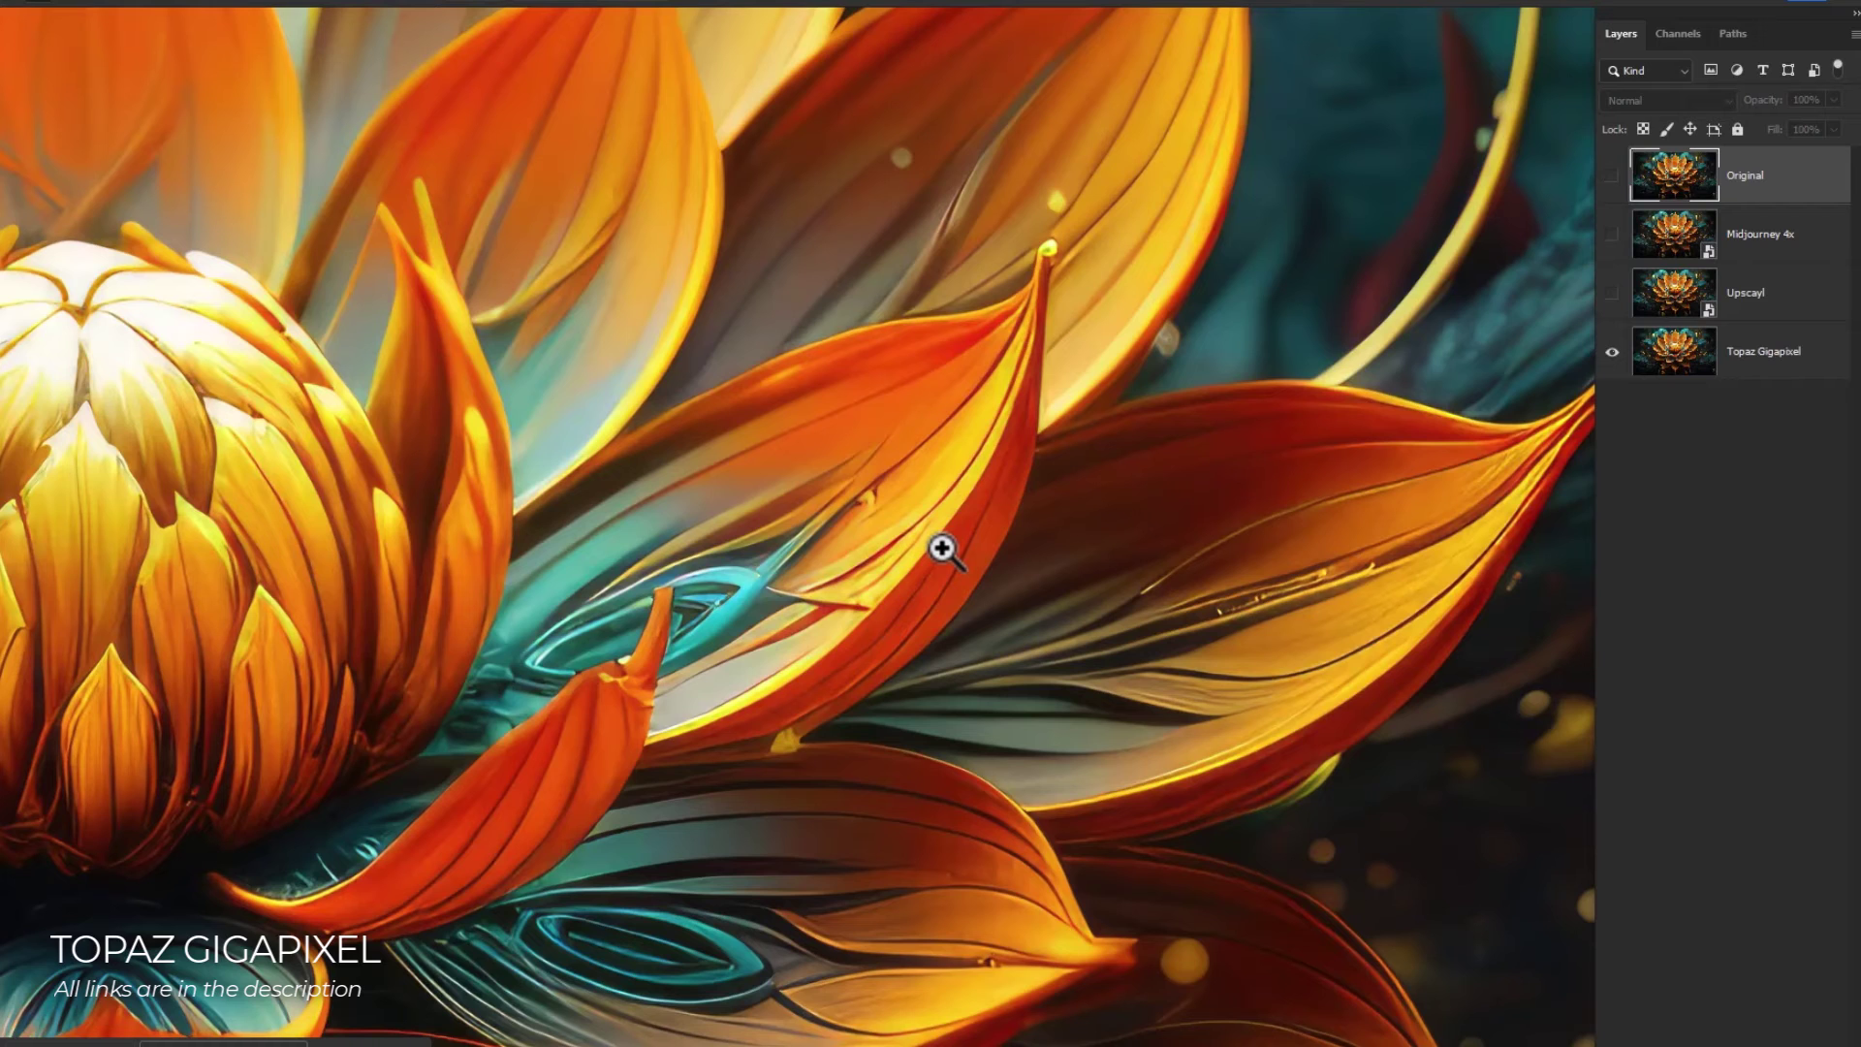
left_click(1611, 236)
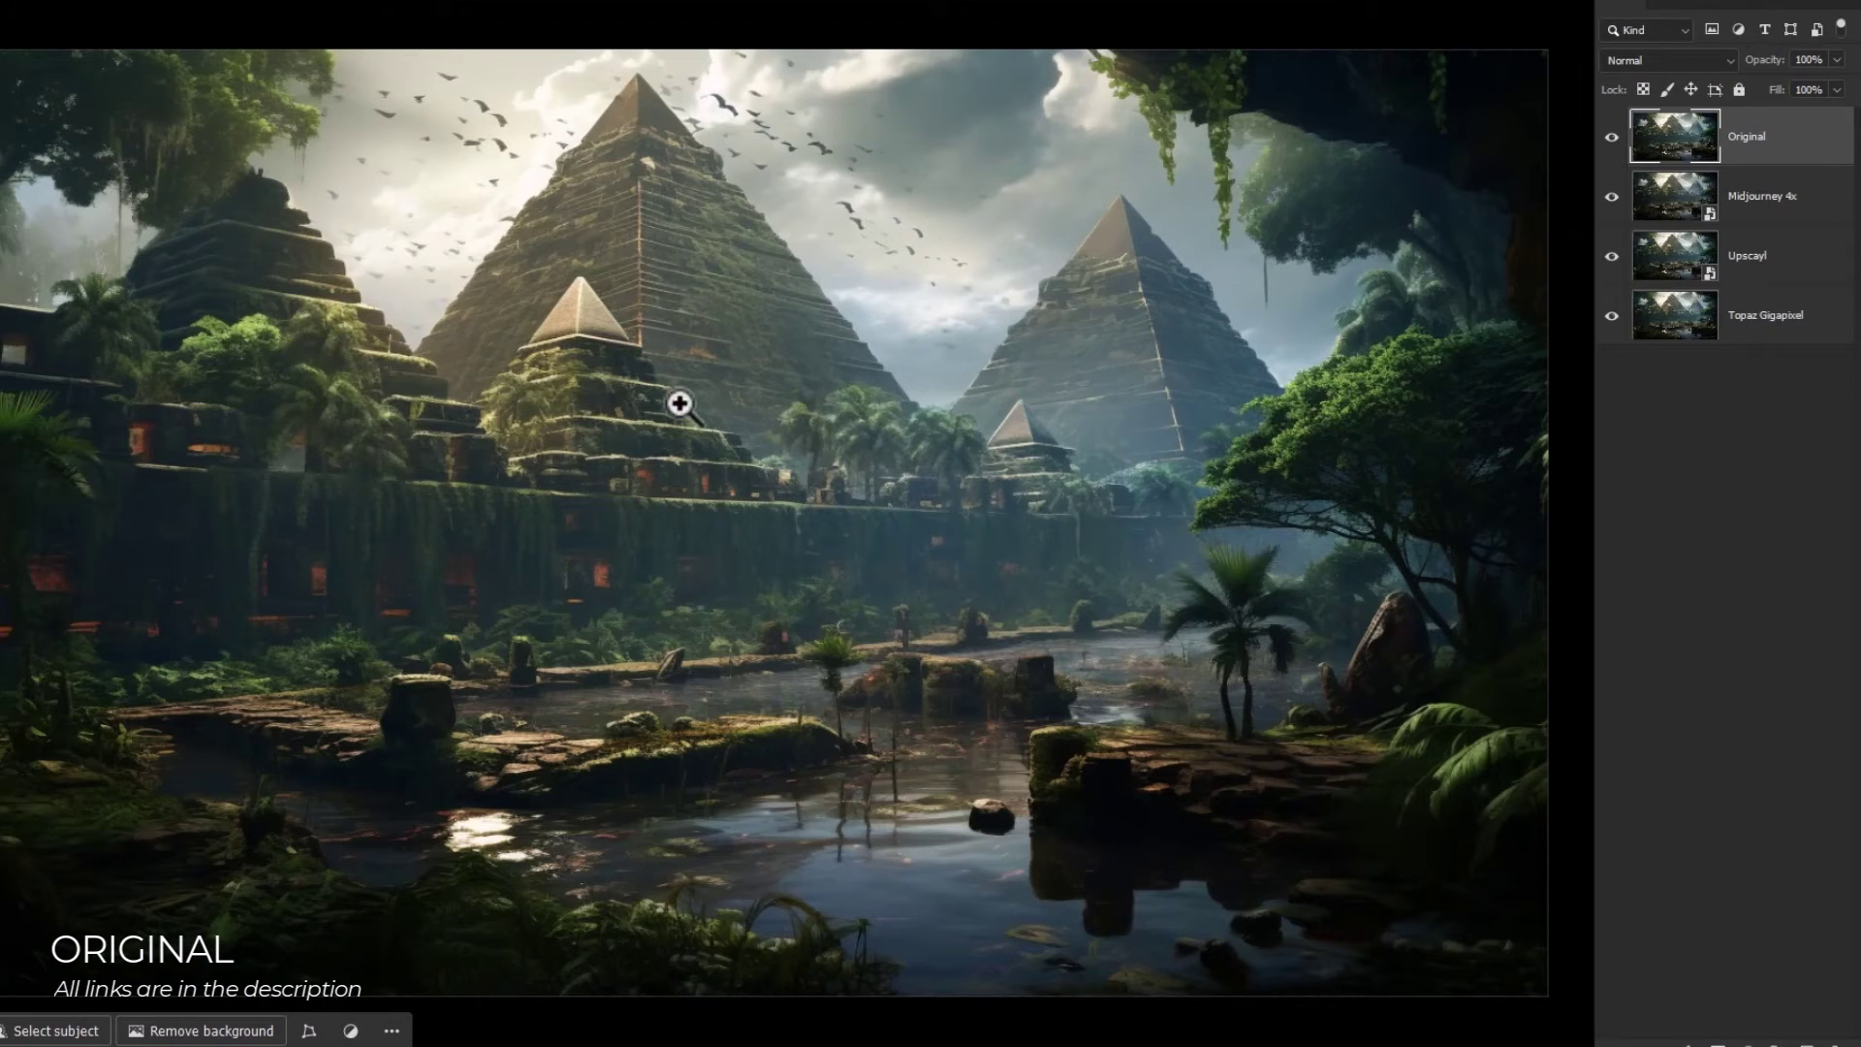
- Hide the Original layer of the jungle pyramid scene and examine the pyramids, palms and riverbank in Midjourney 4x
left_click_drag(715, 347, 809, 456)
left_click_drag(1072, 664, 1354, 593)
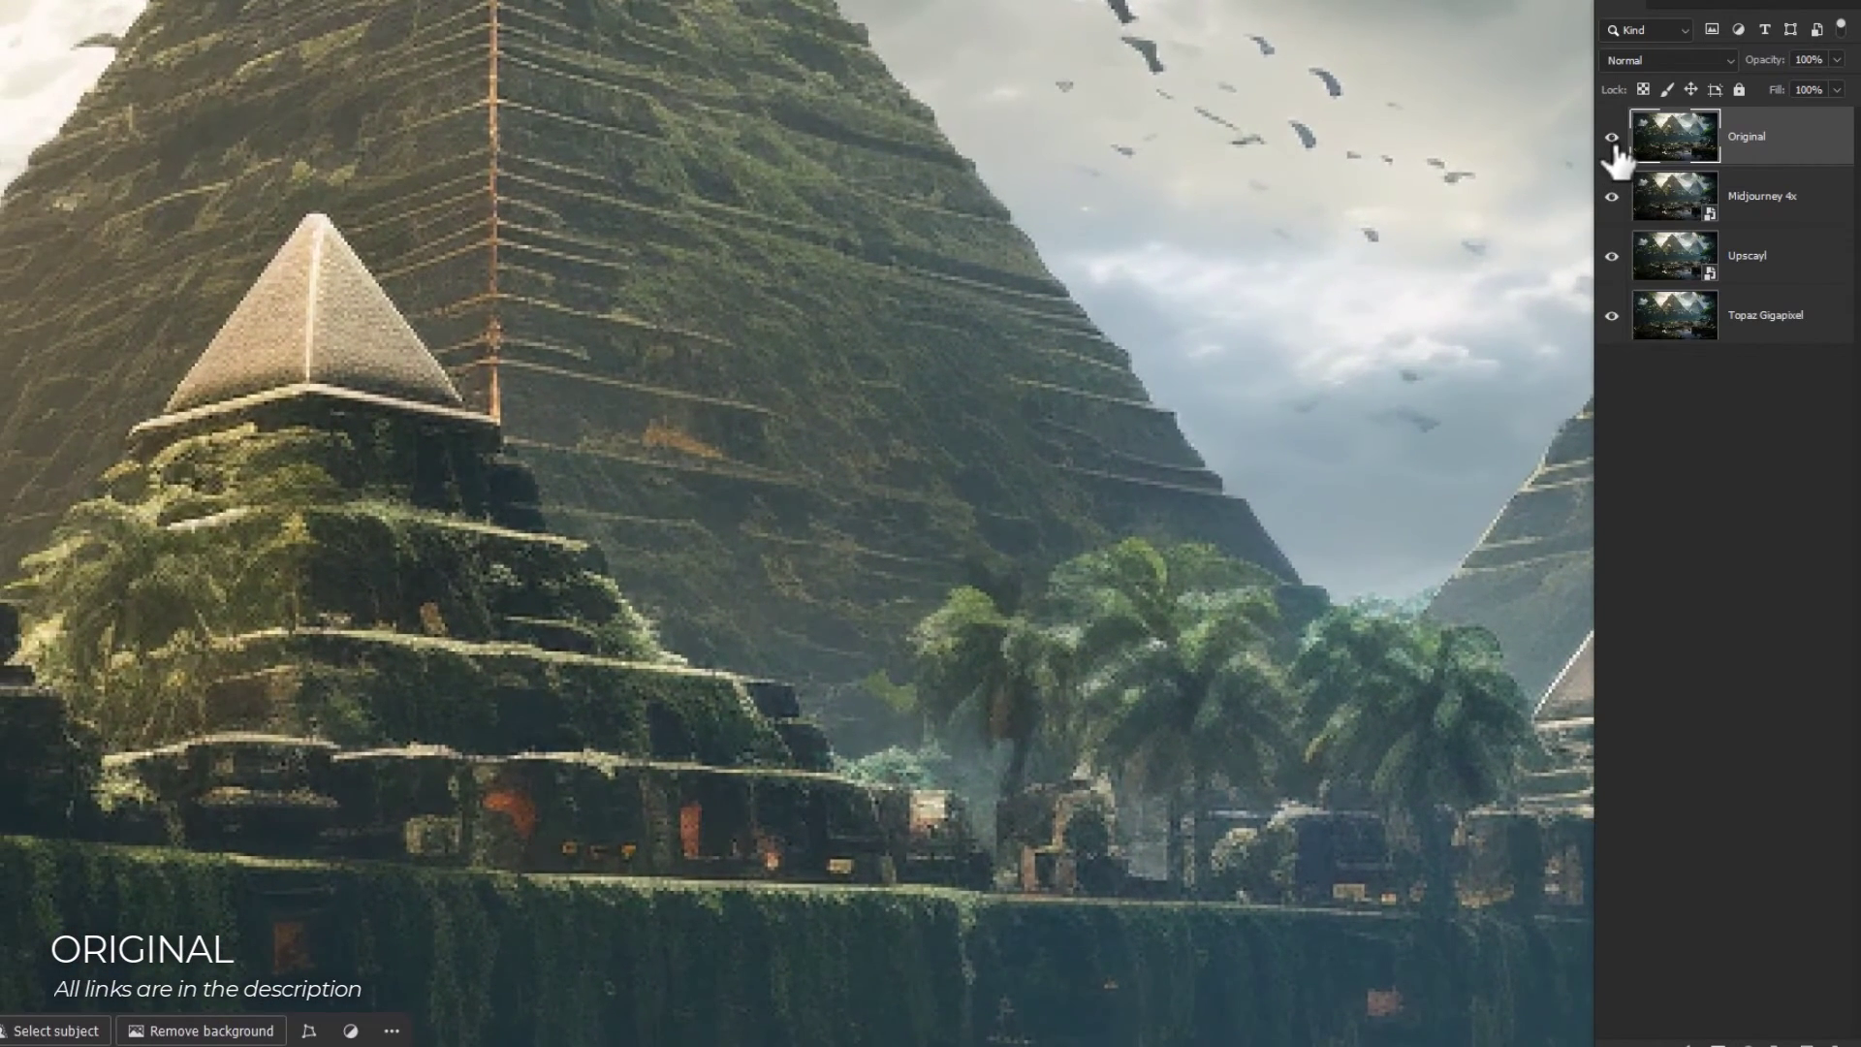
left_click(1612, 139)
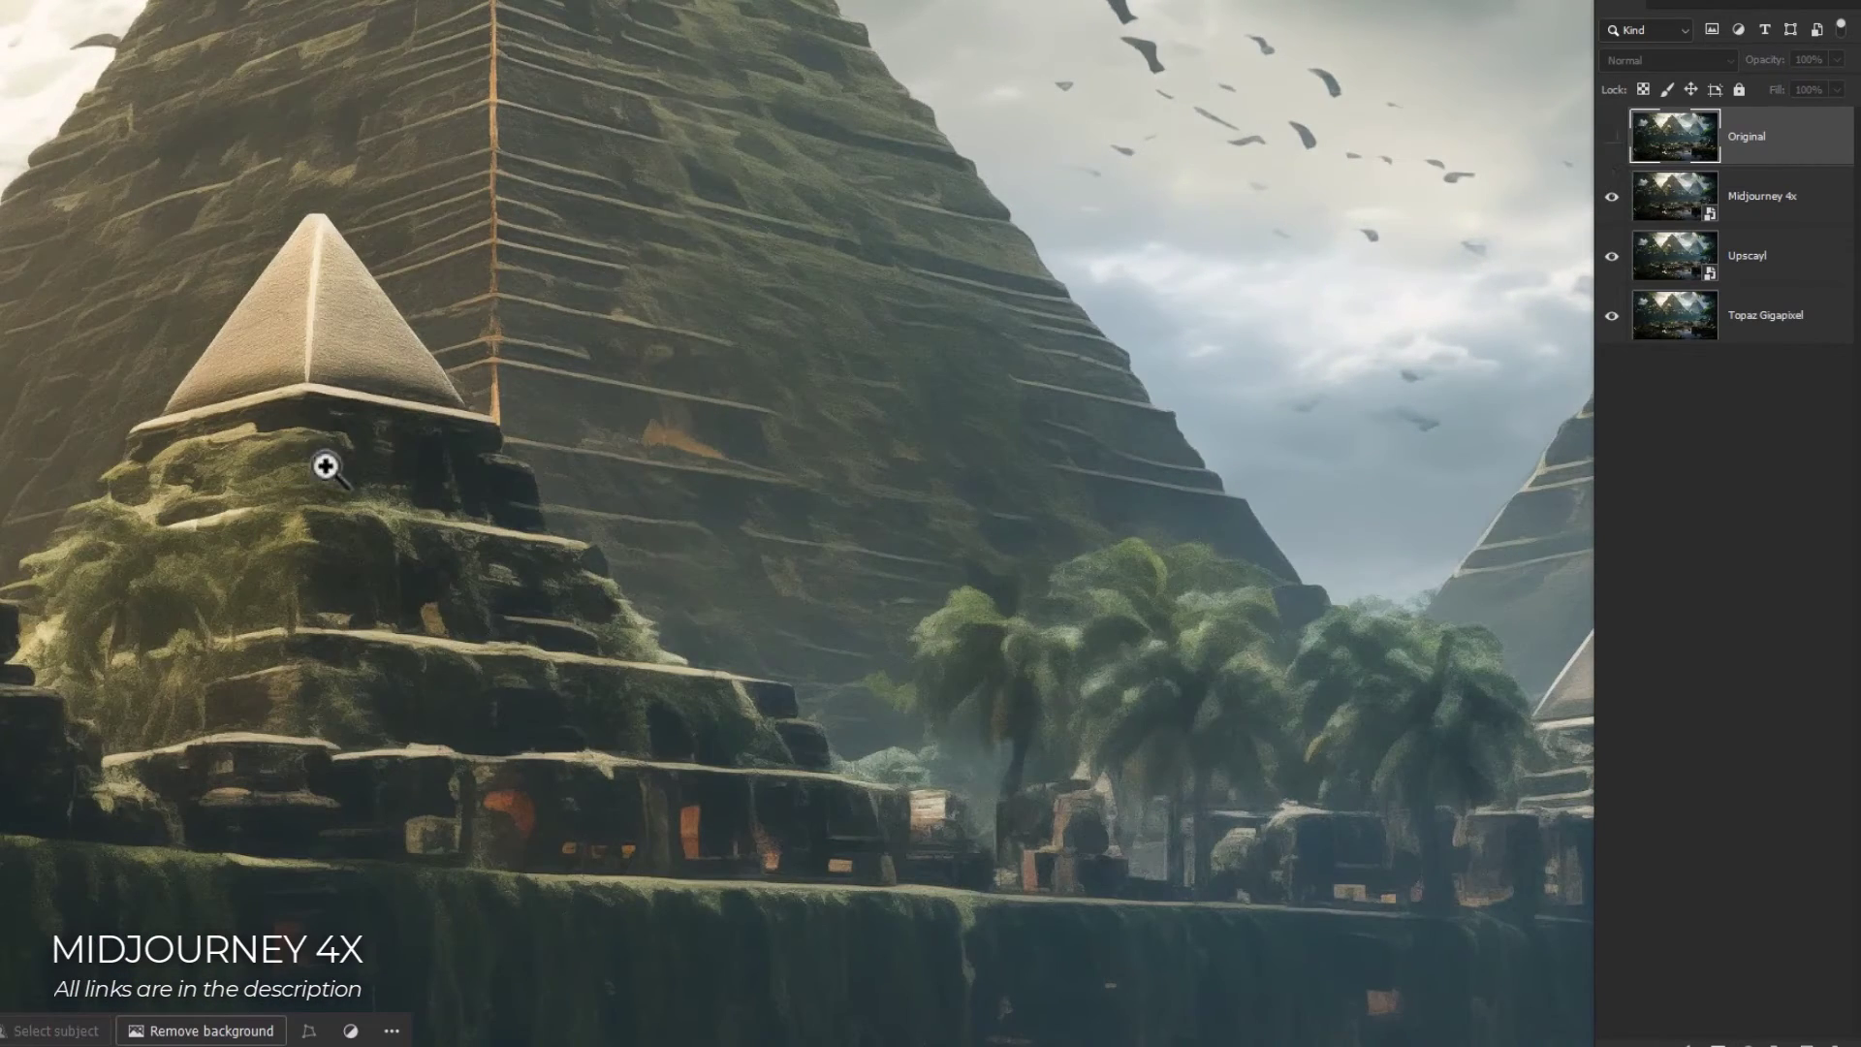
left_click_drag(785, 344, 565, 382)
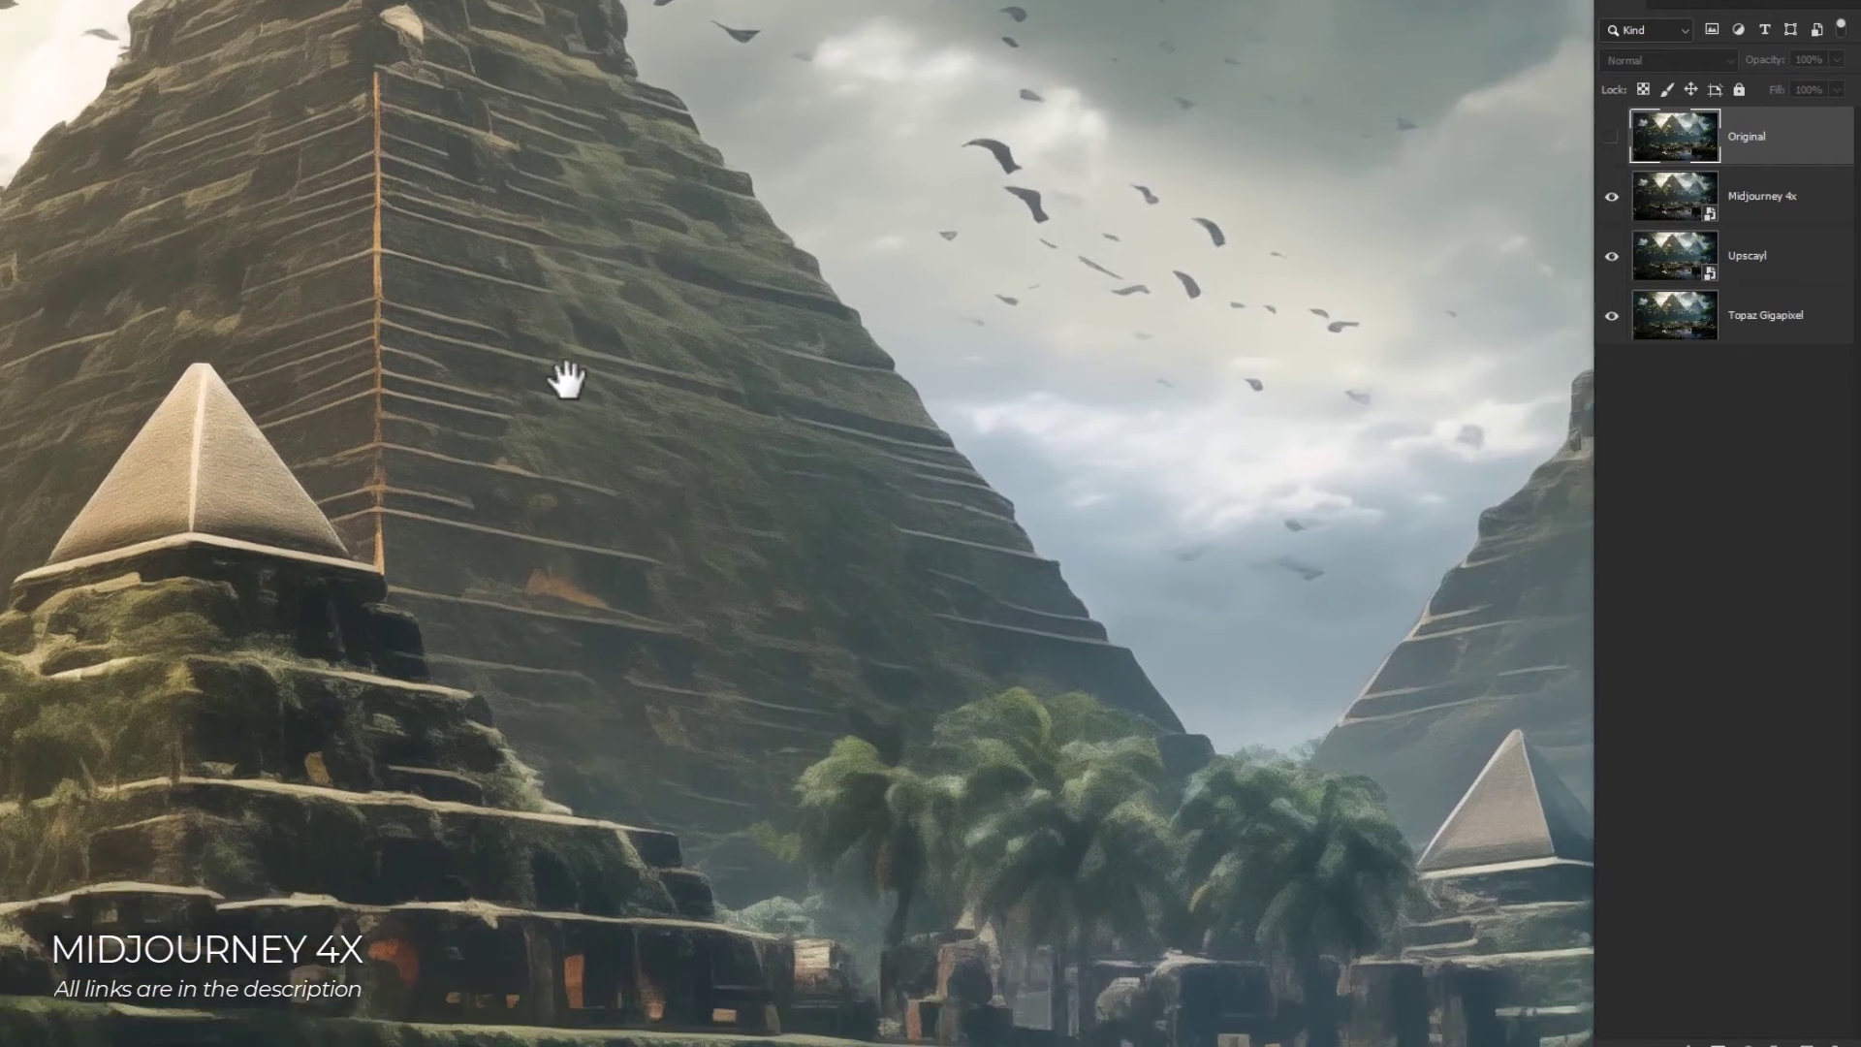
left_click_drag(1076, 734, 617, 223)
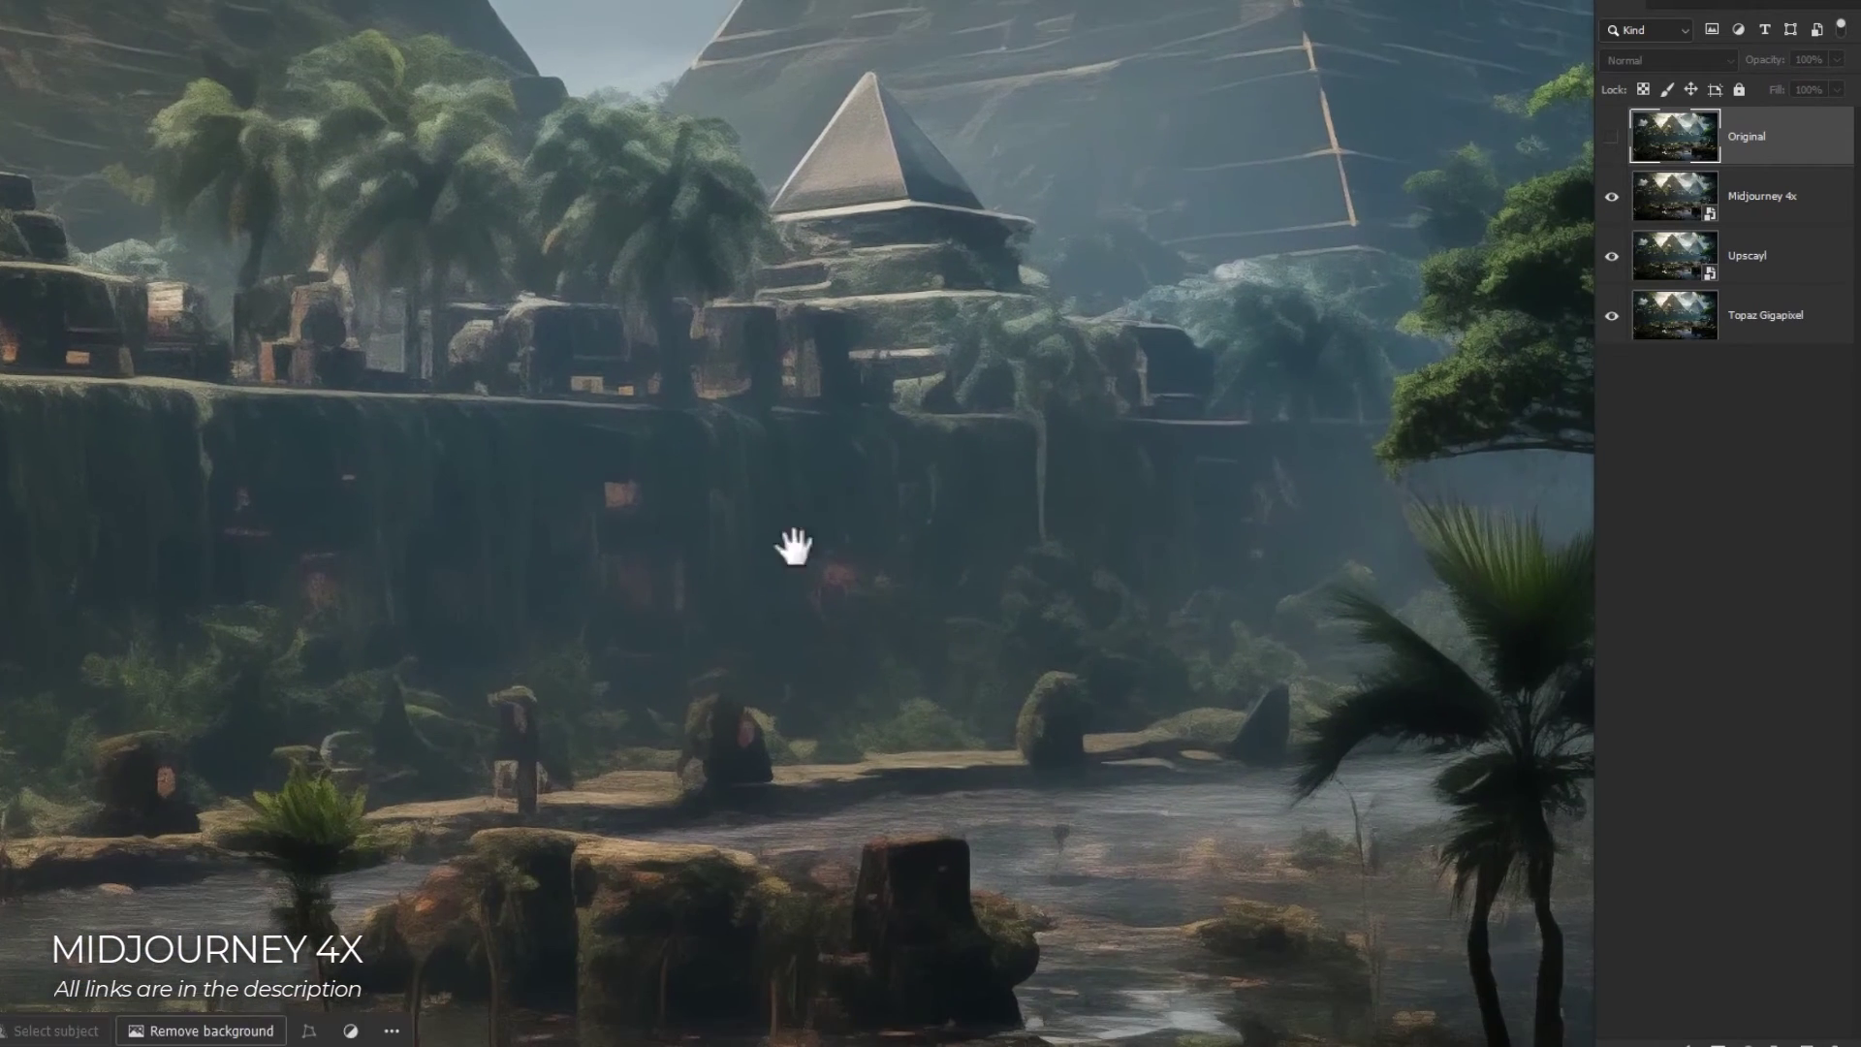
- Compare the tree, palm and rock of the jungle scene in Midjourney 4x, Upscayl and Topaz Gigapixel by hiding the upper layers in turn
left_click_drag(1045, 780, 611, 631)
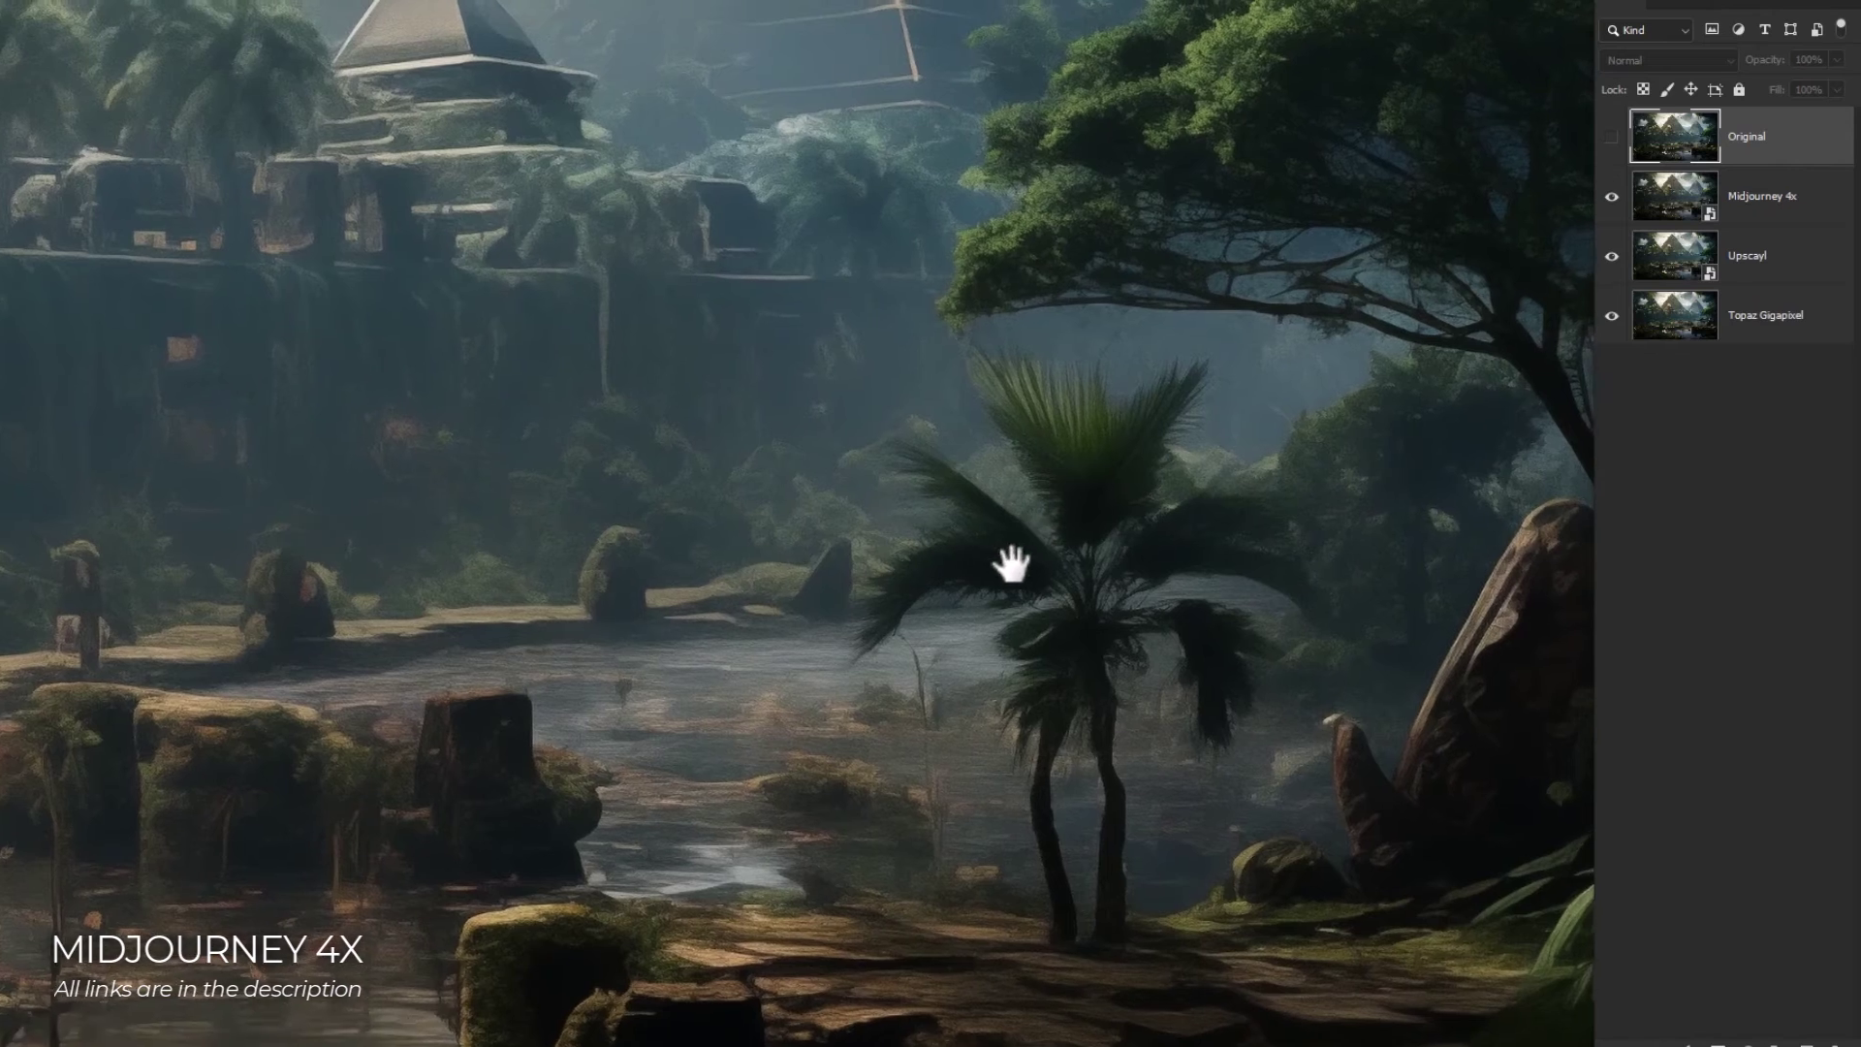
left_click_drag(1009, 561, 668, 776)
left_click_drag(852, 507, 873, 298)
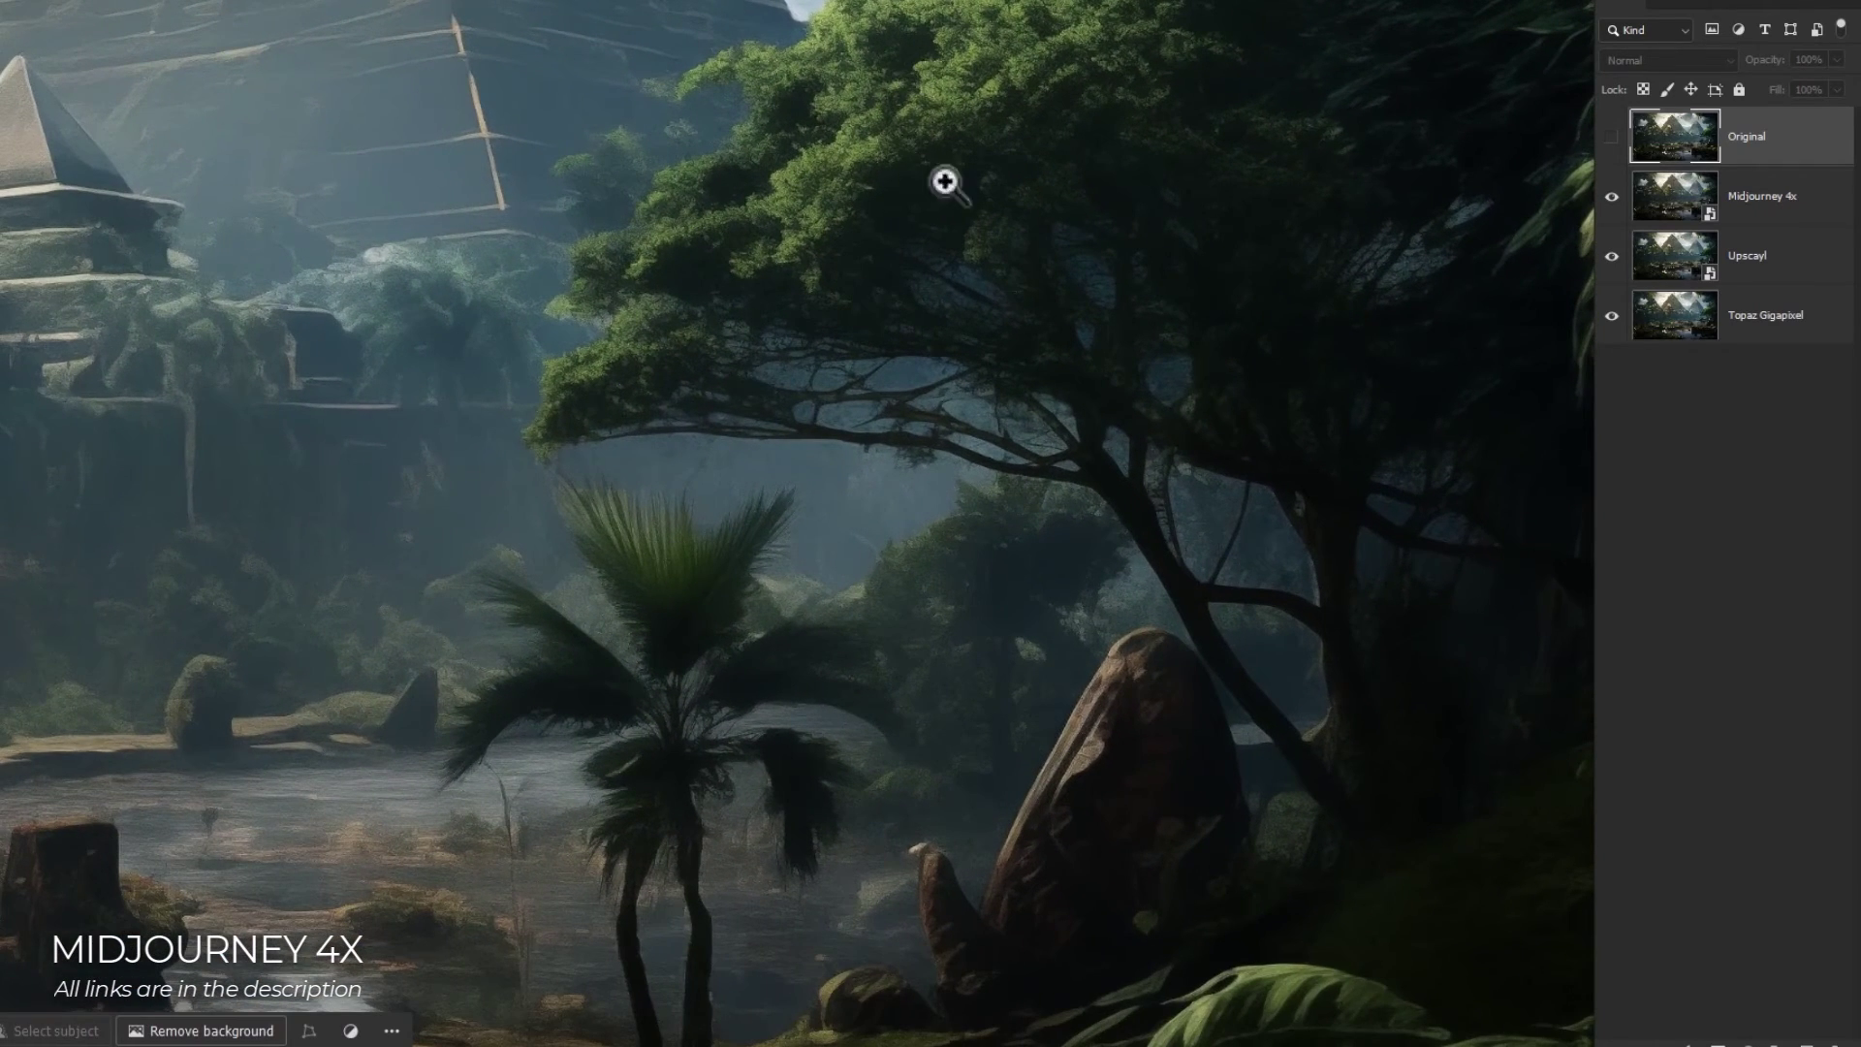
left_click(1612, 198)
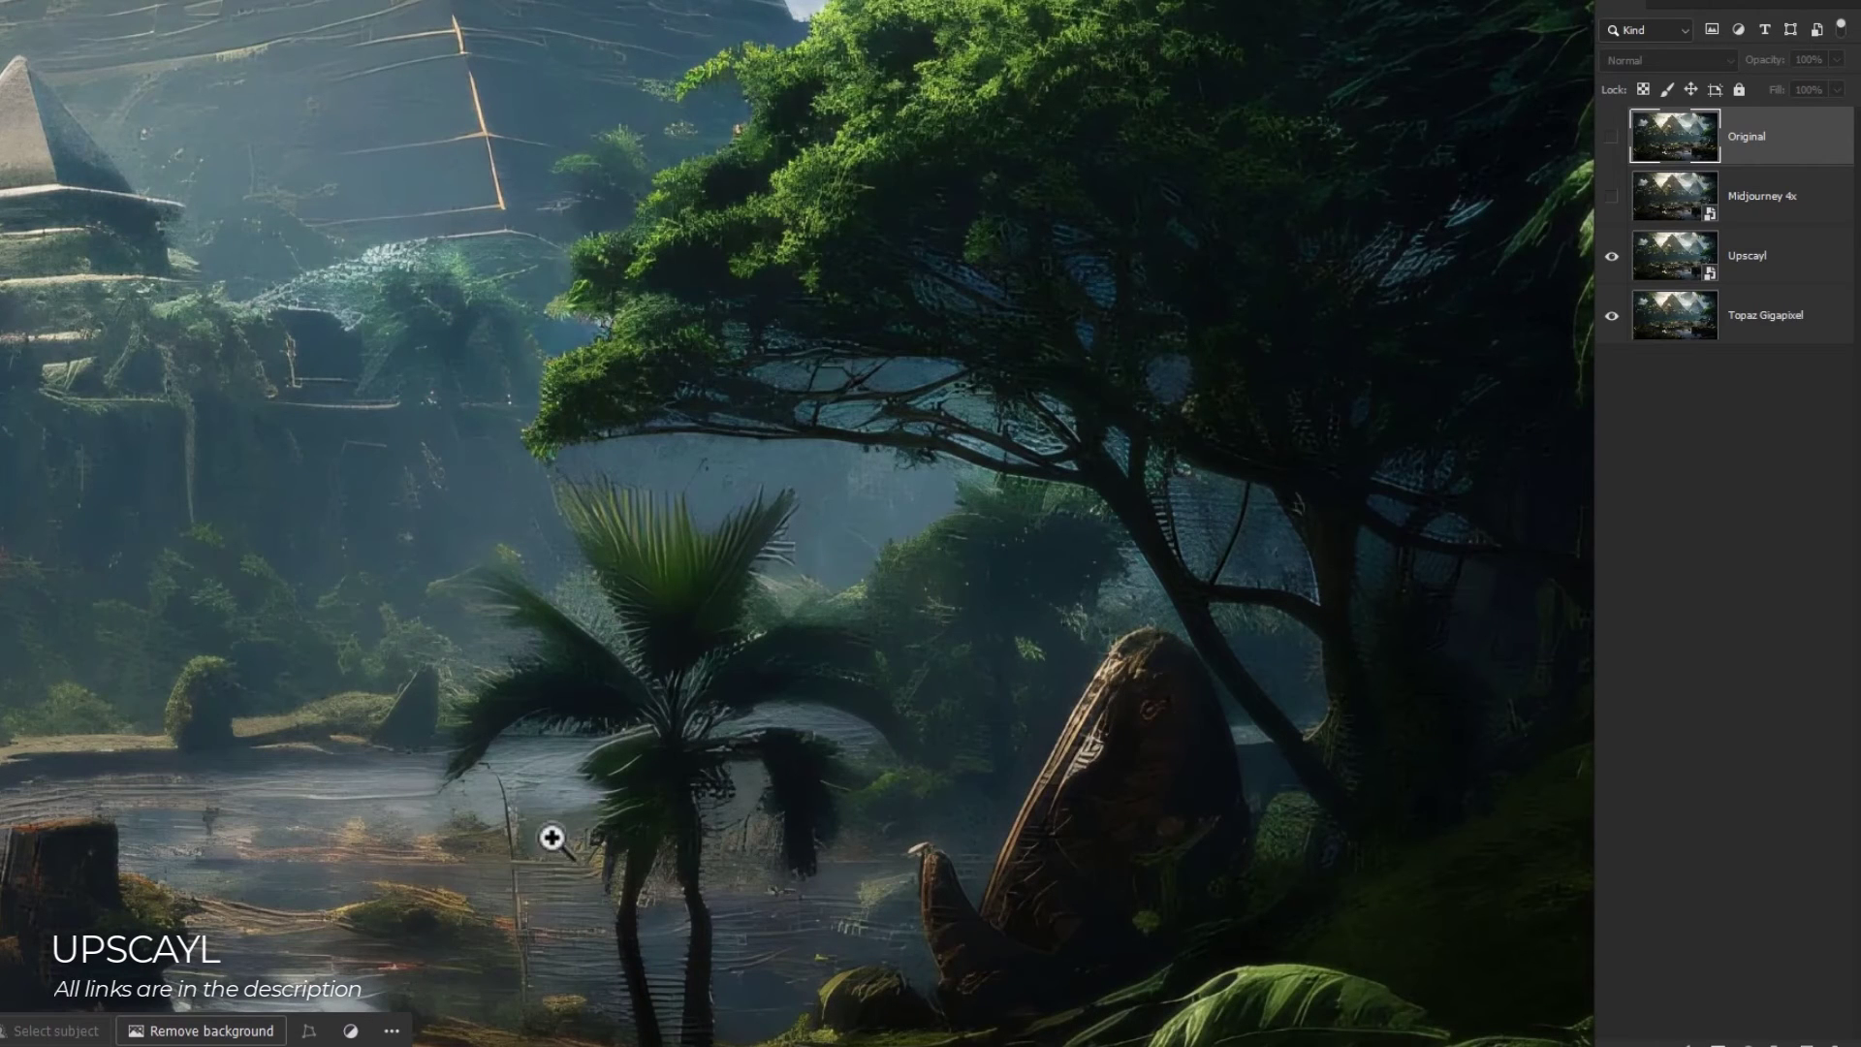
mouse_move(540, 892)
left_mouse_down()
mouse_move(591, 964)
mouse_move(538, 919)
left_mouse_up()
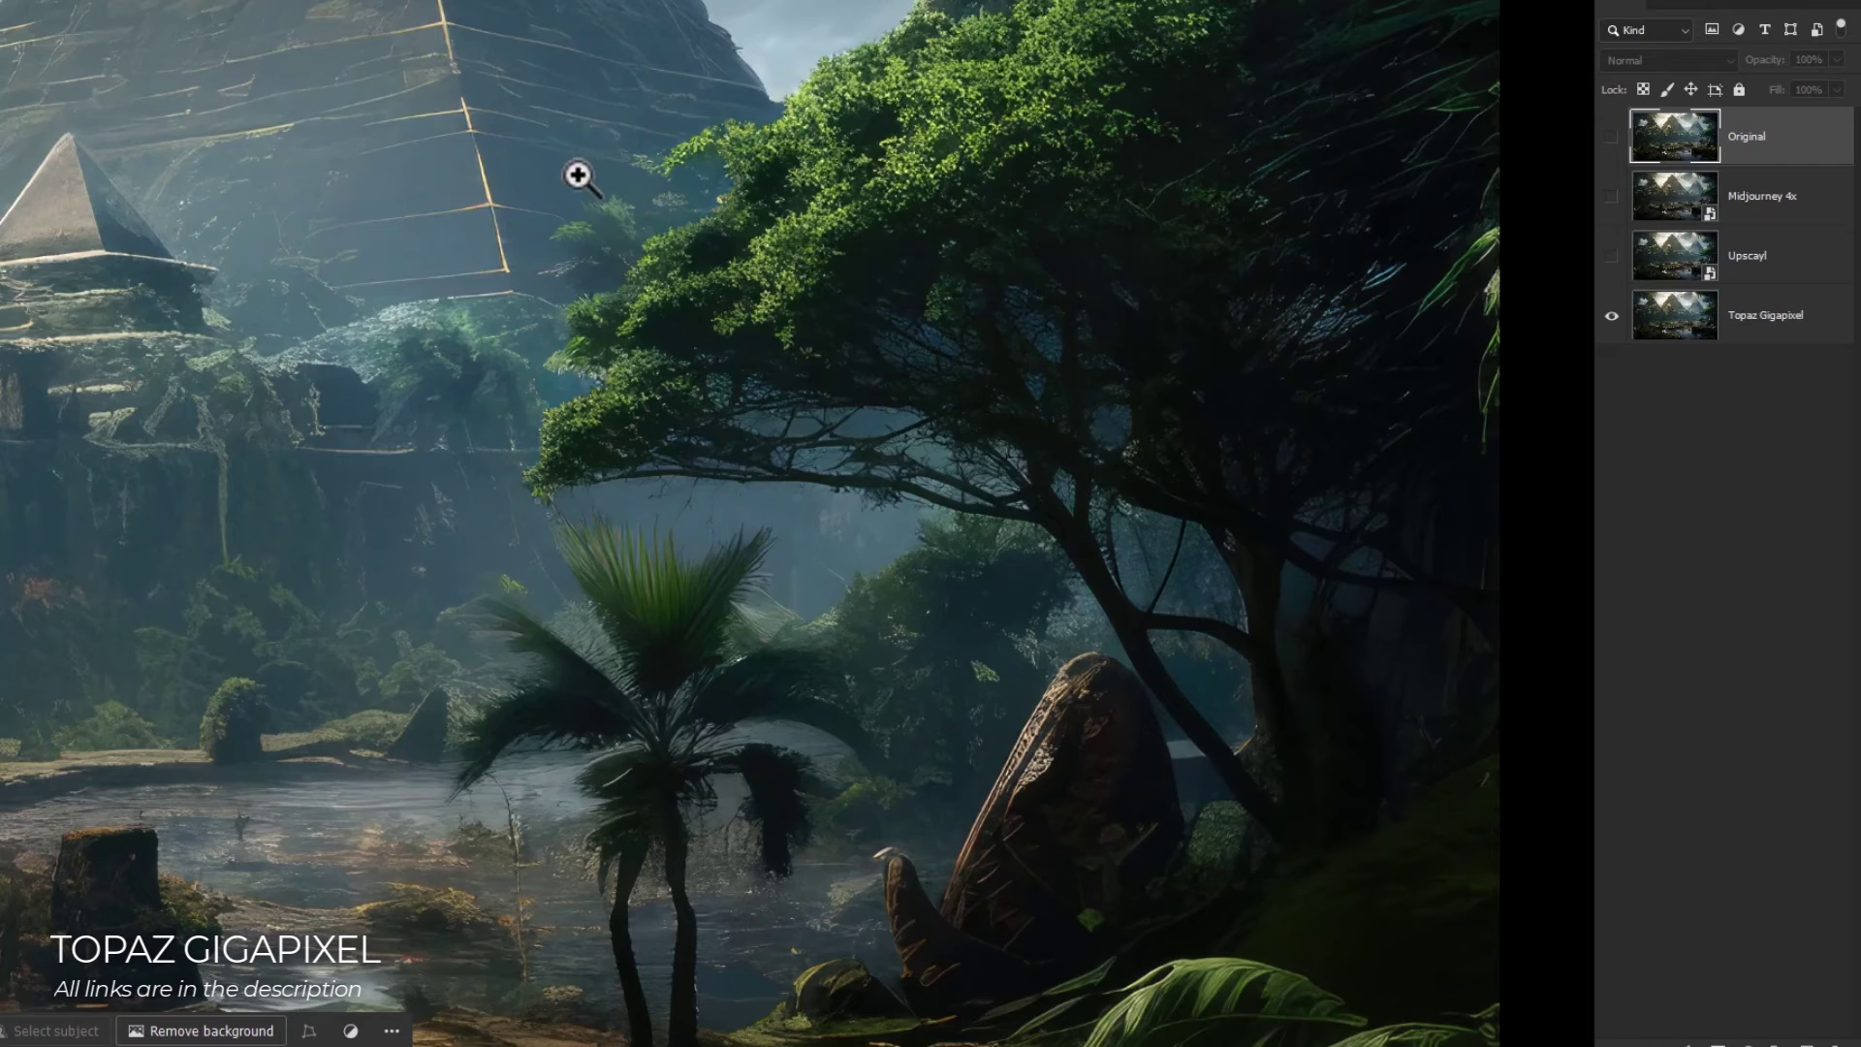
left_click_drag(457, 200, 491, 364)
- Switch Midjourney 4x on and off over Topaz Gigapixel to compare the pyramid edges and tree foliage
left_click(1609, 197)
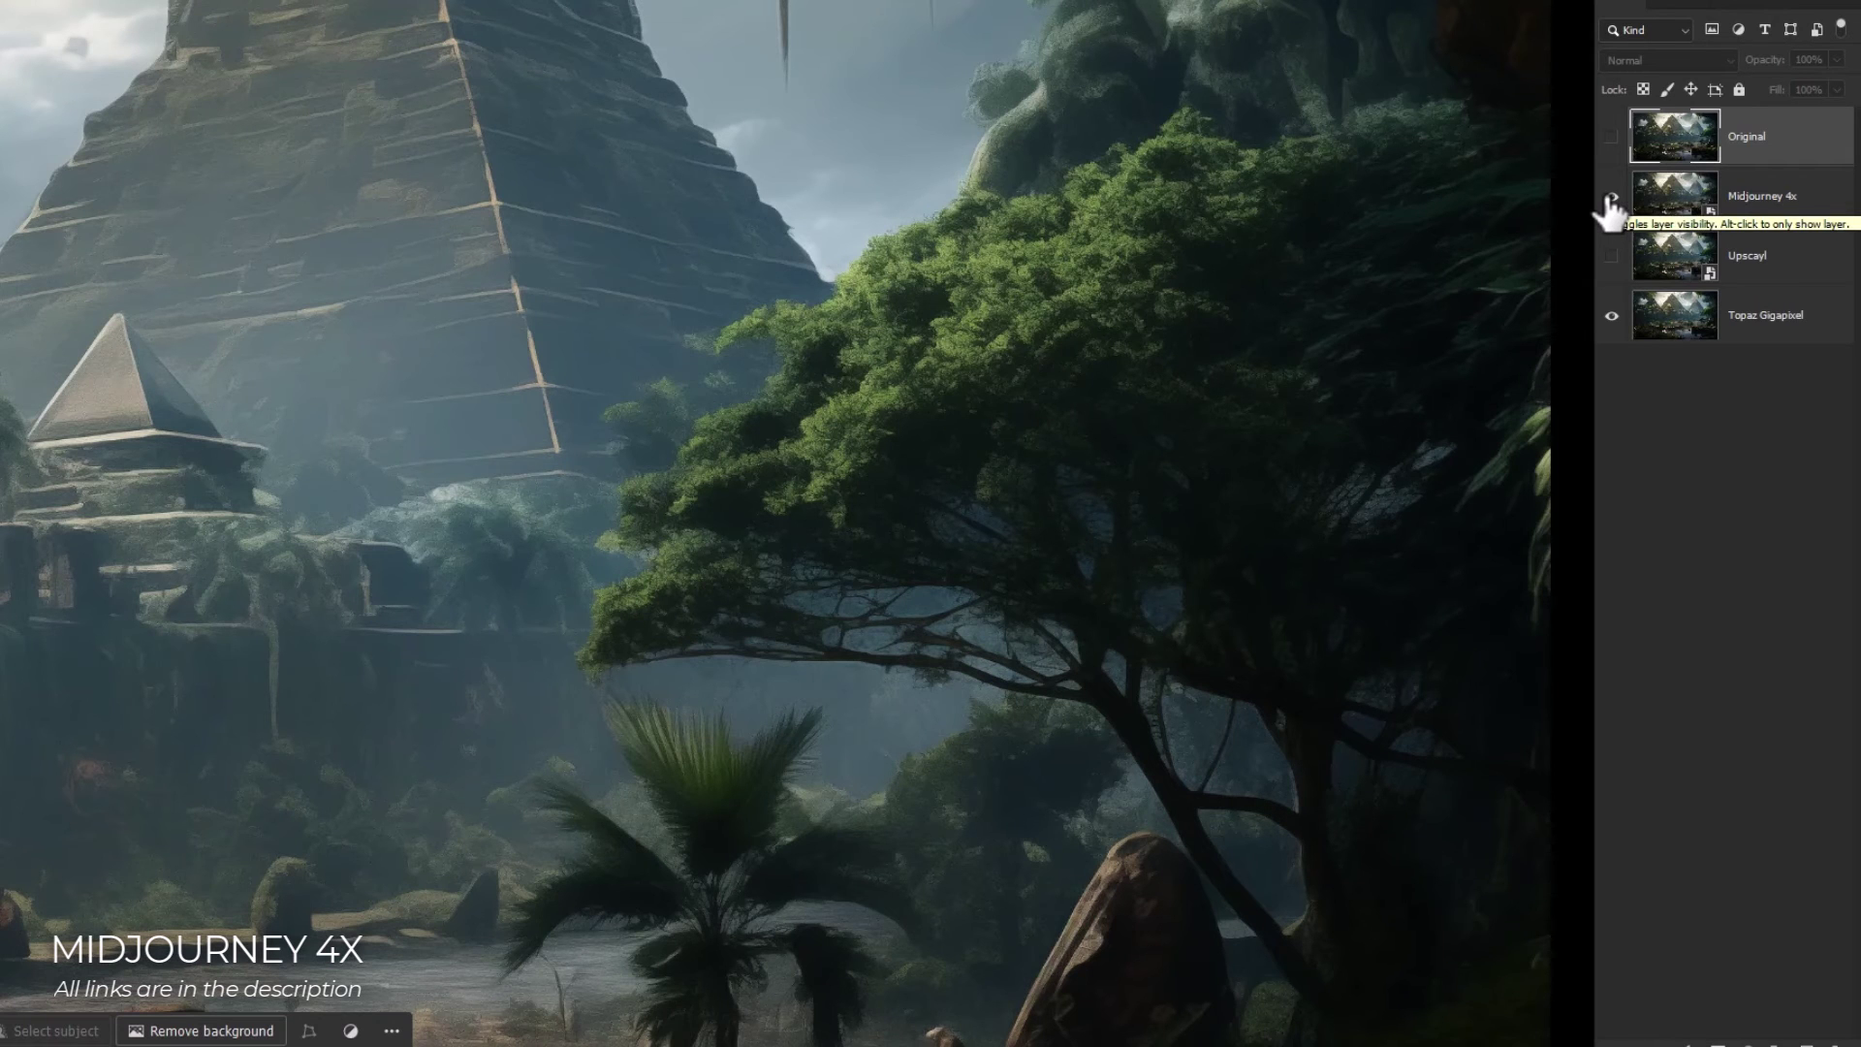
left_click(1610, 198)
left_click(1609, 199)
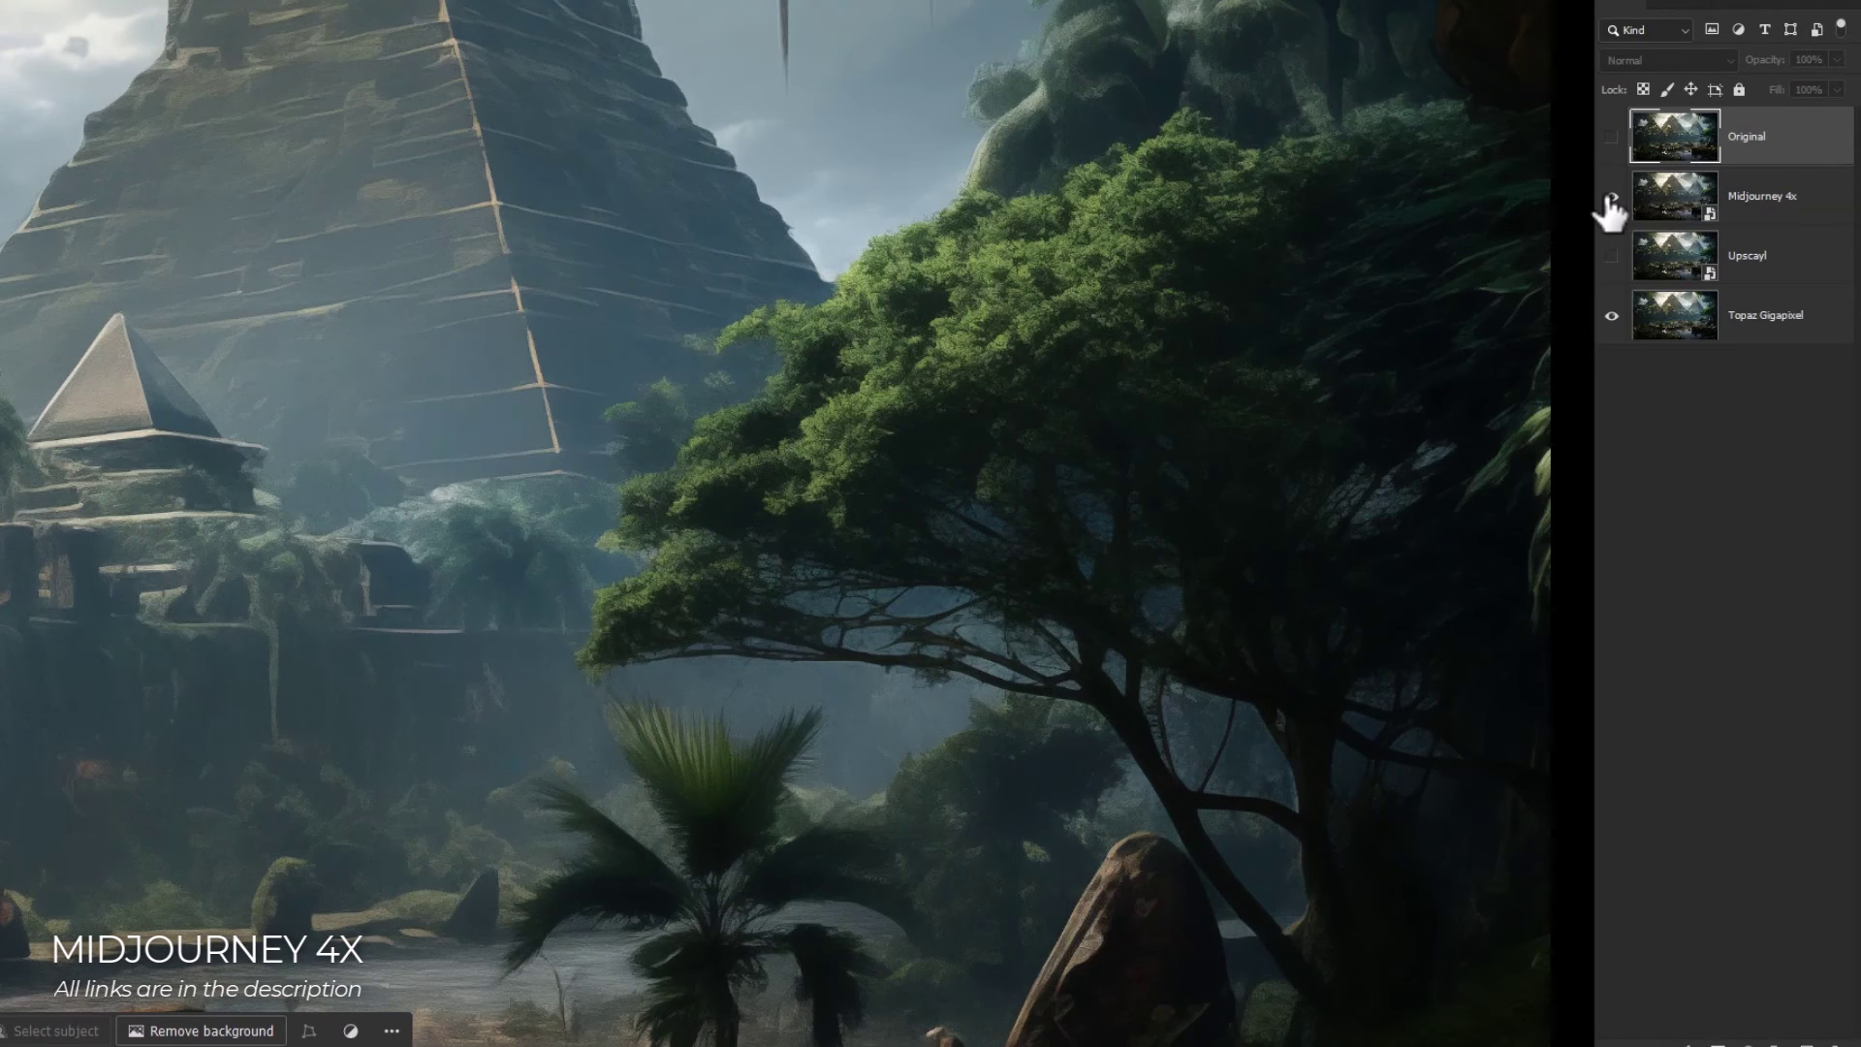
- Blend Midjourney 4x with Topaz Gigapixel by adjusting the Midjourney layer's fill, trying 64%
left_click(1759, 199)
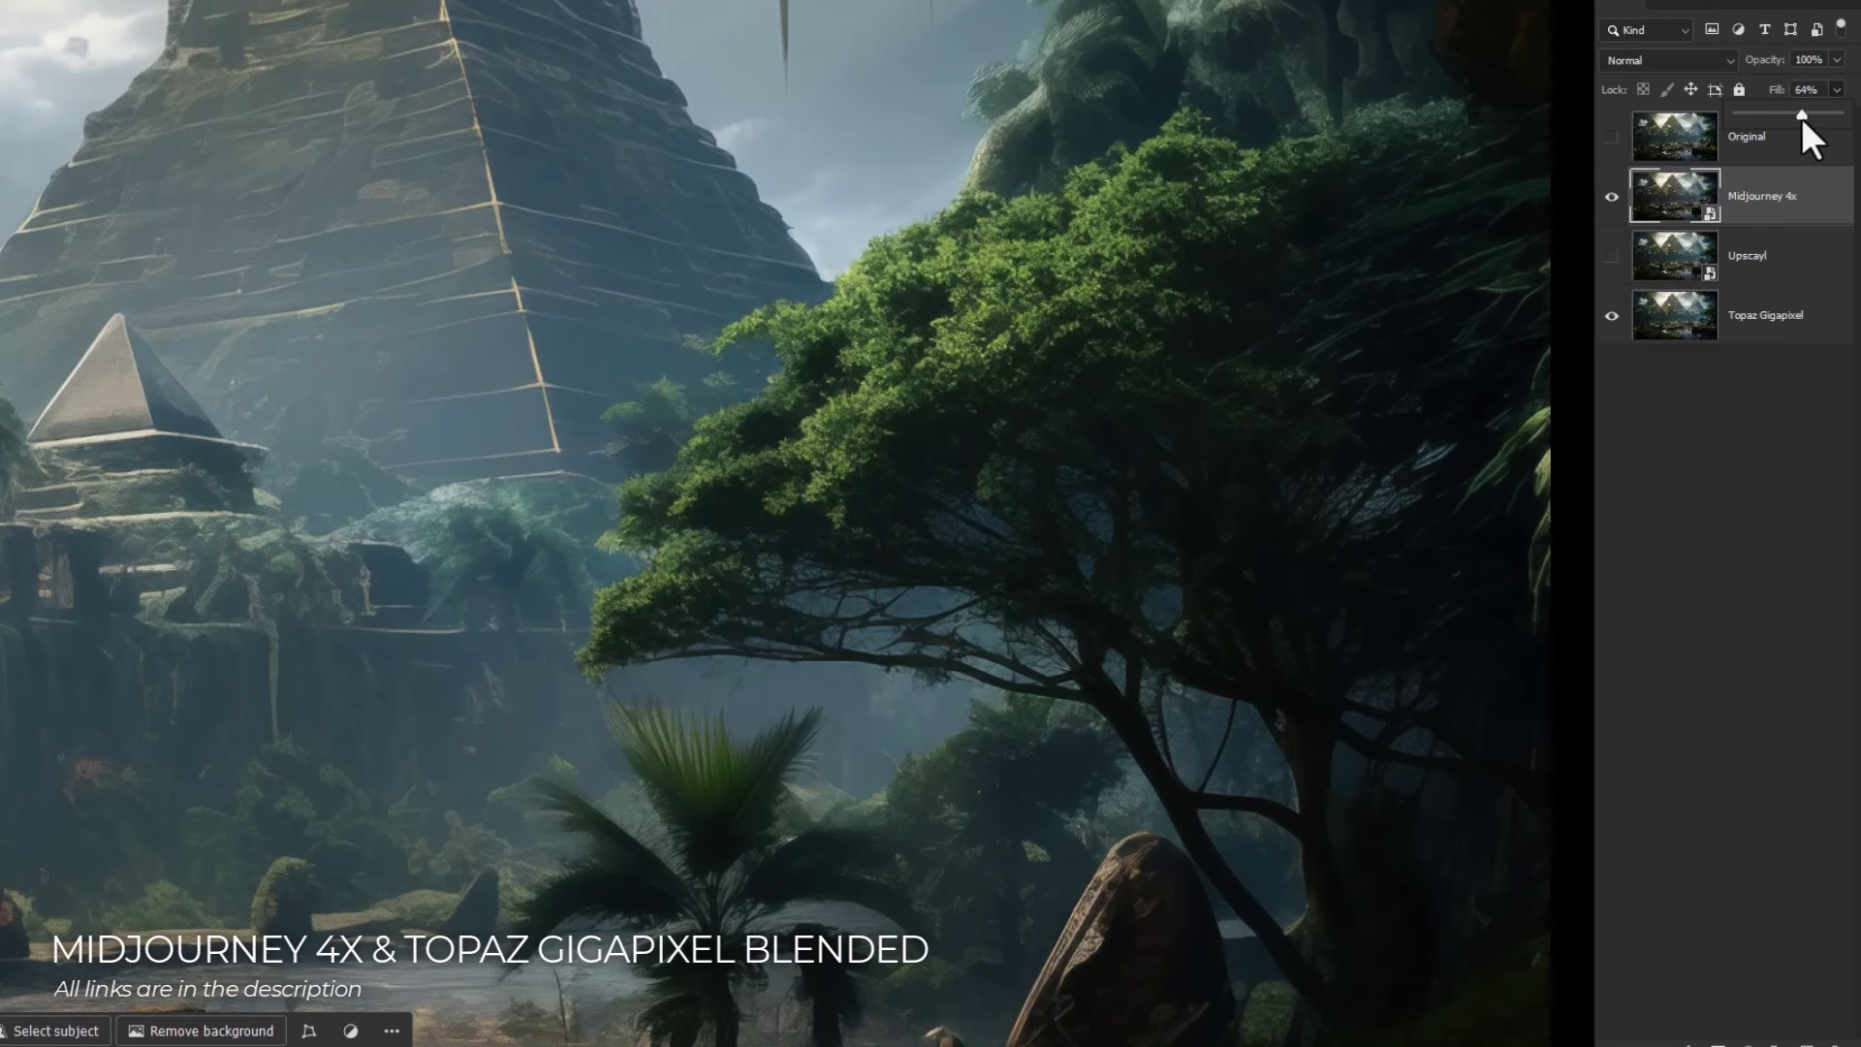
left_click(1607, 202)
left_click_drag(1834, 120, 1859, 117)
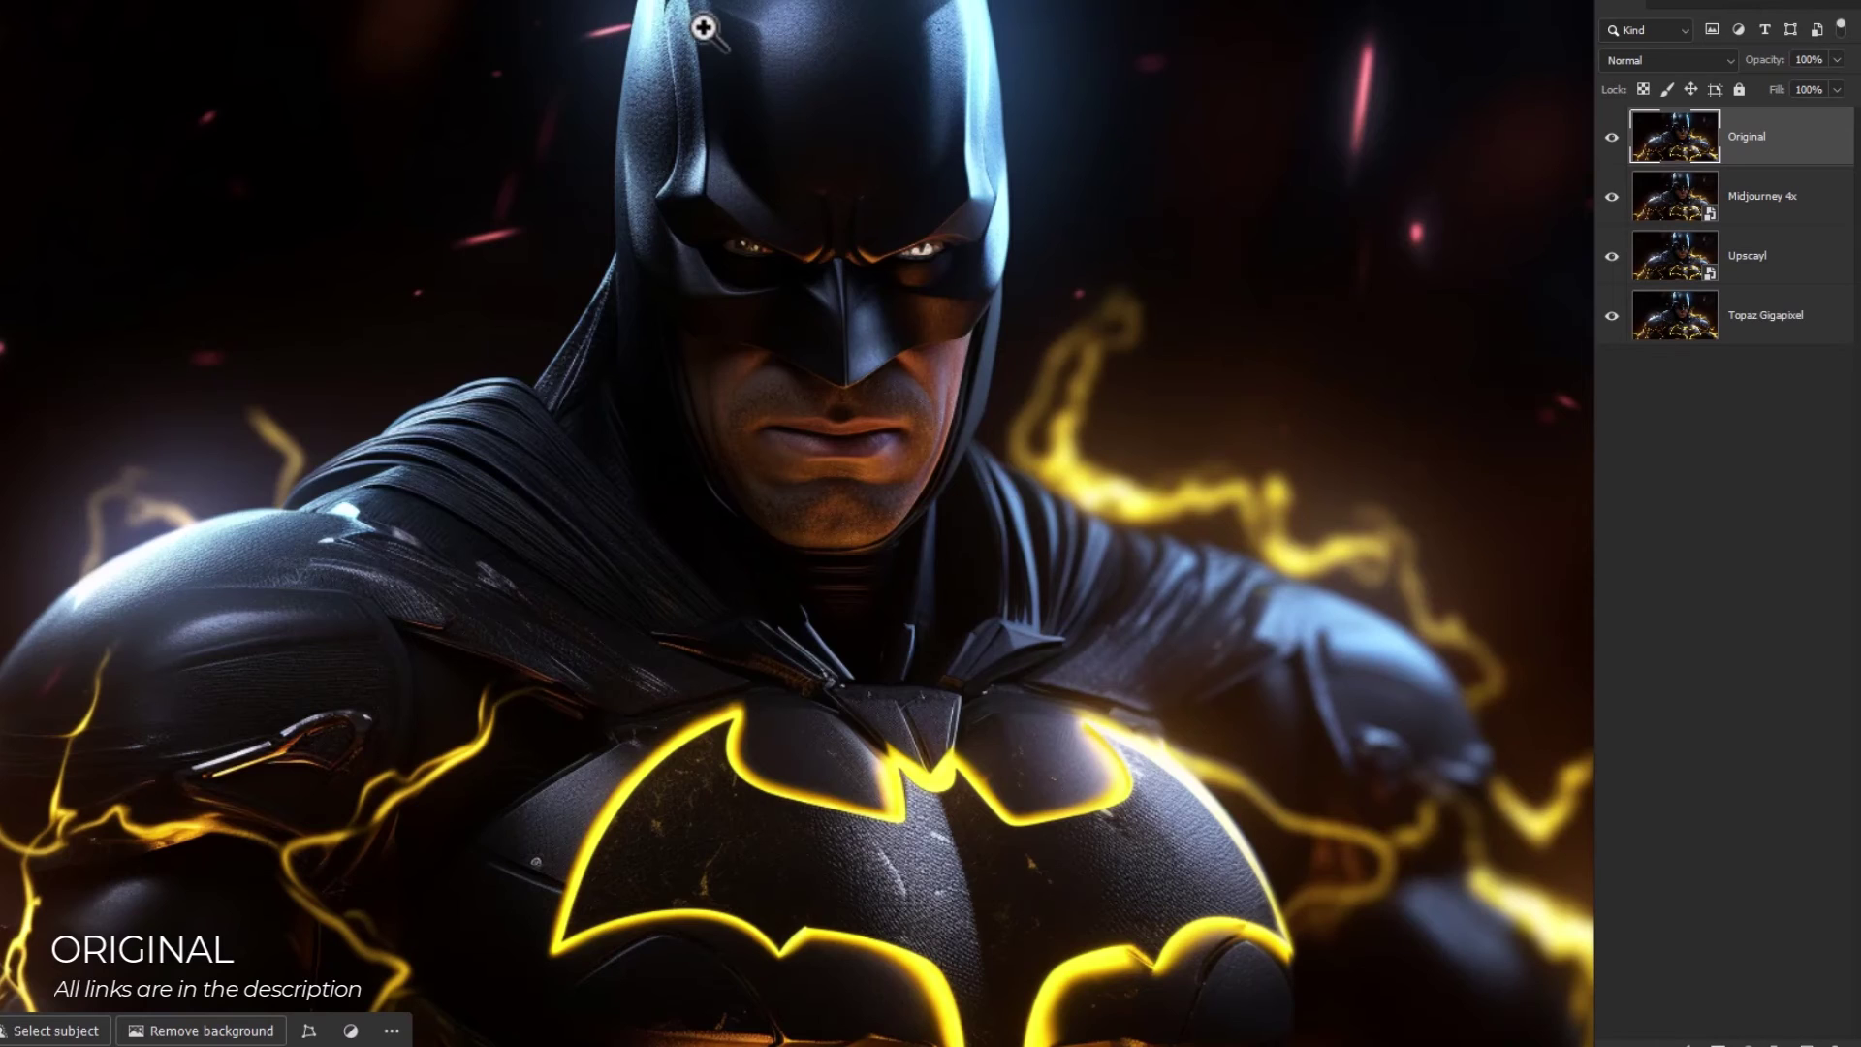
- Compare Batman's cowl and face in the original with Midjourney 4x by hiding the Original layer
left_click(715, 126)
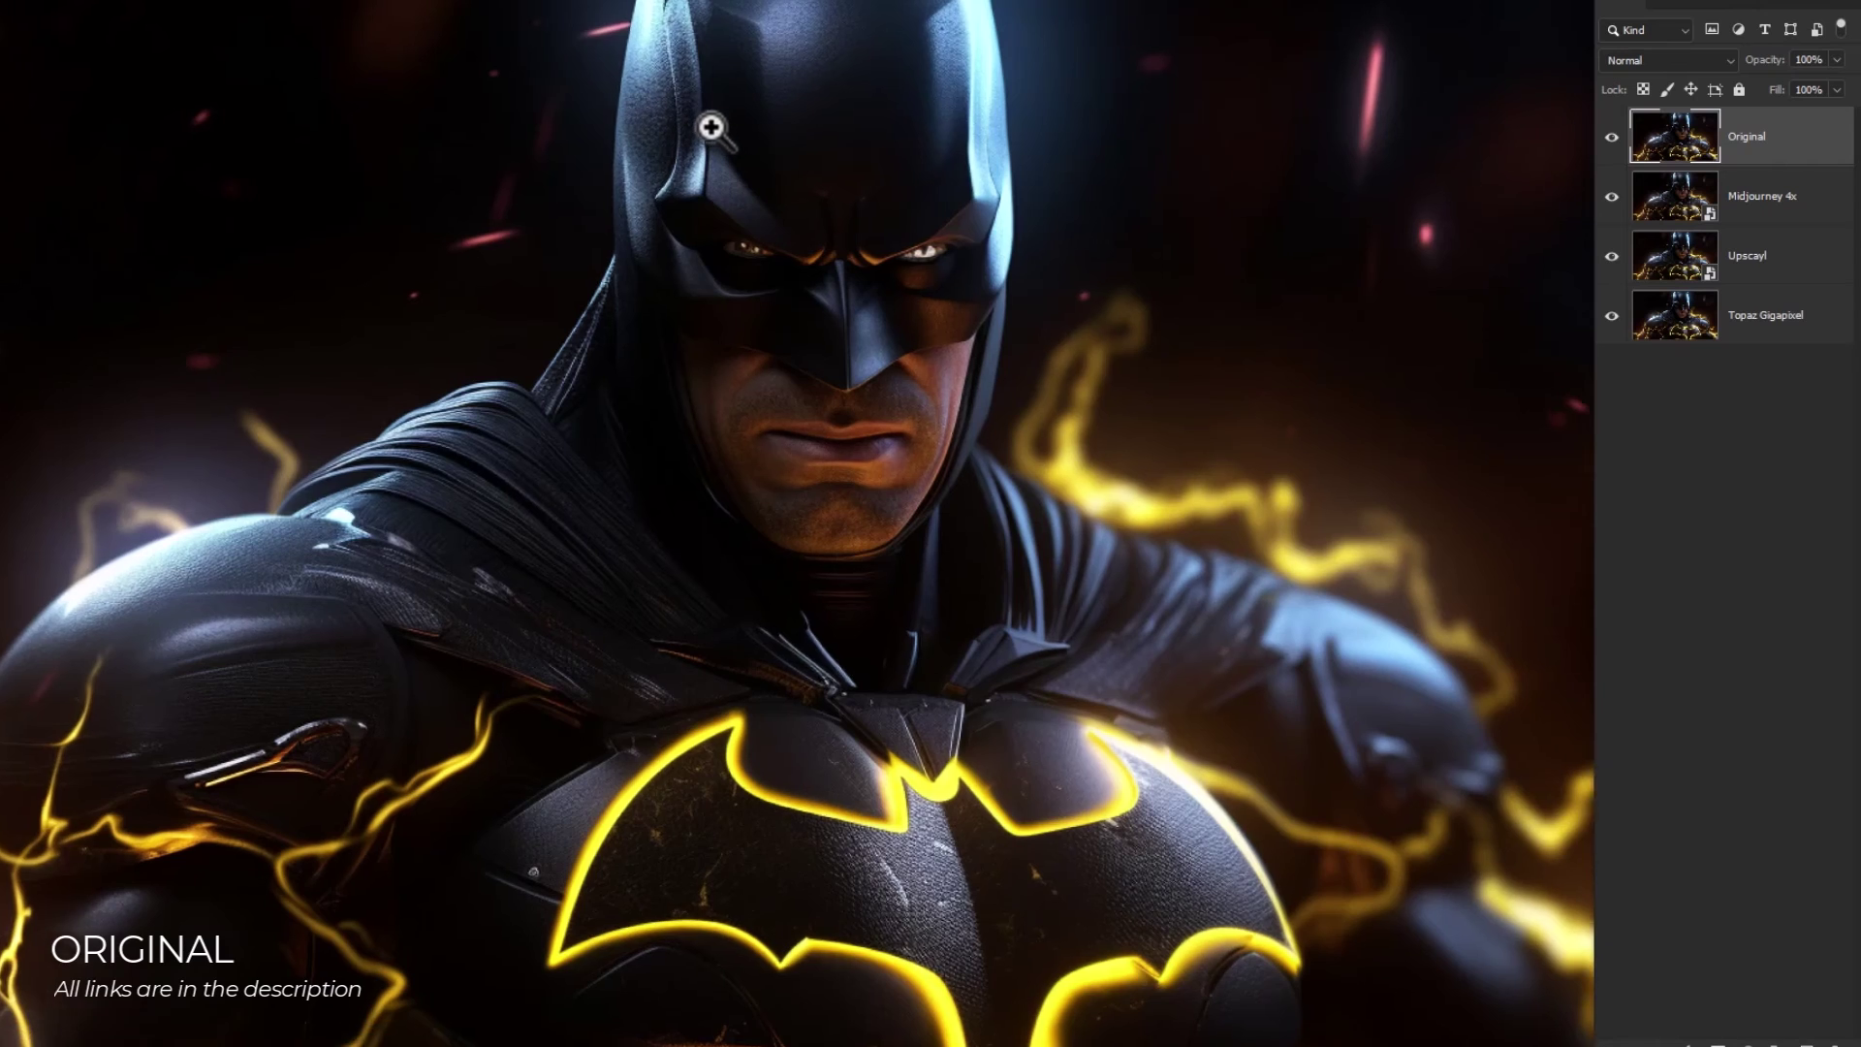
left_click(752, 191)
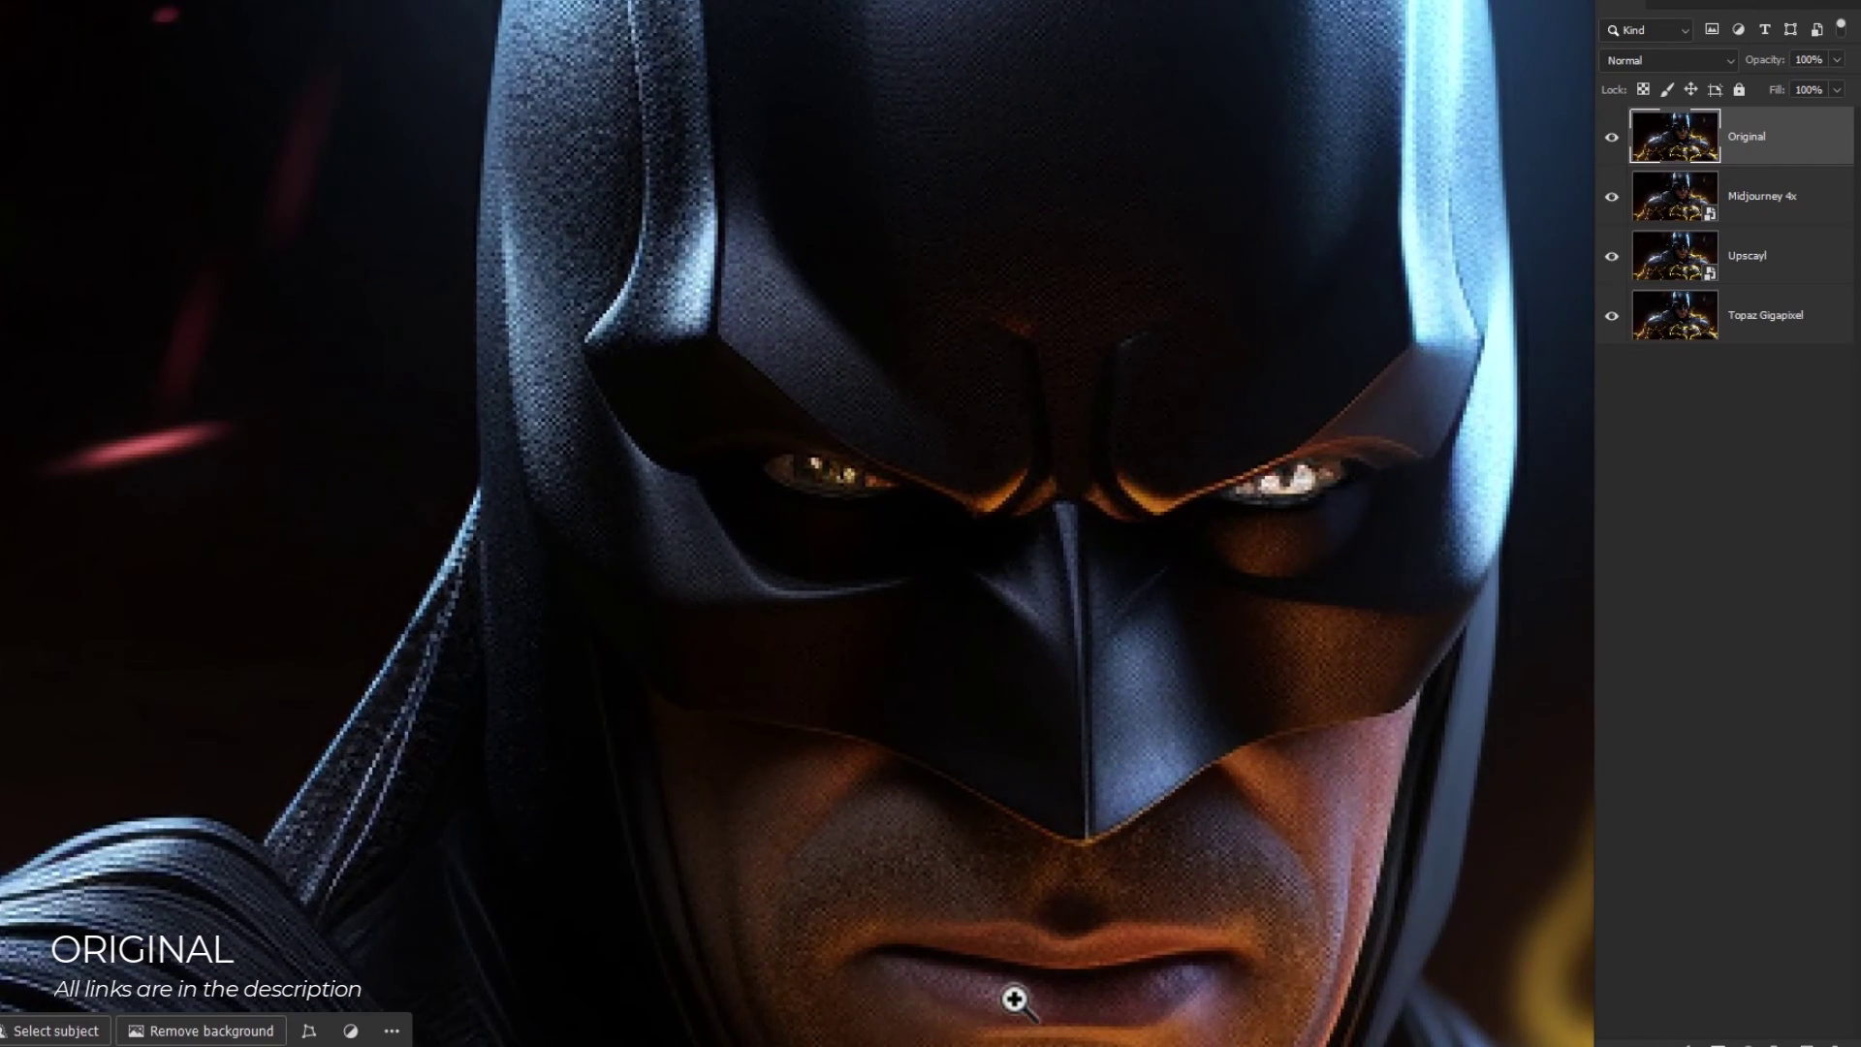
left_click(1611, 138)
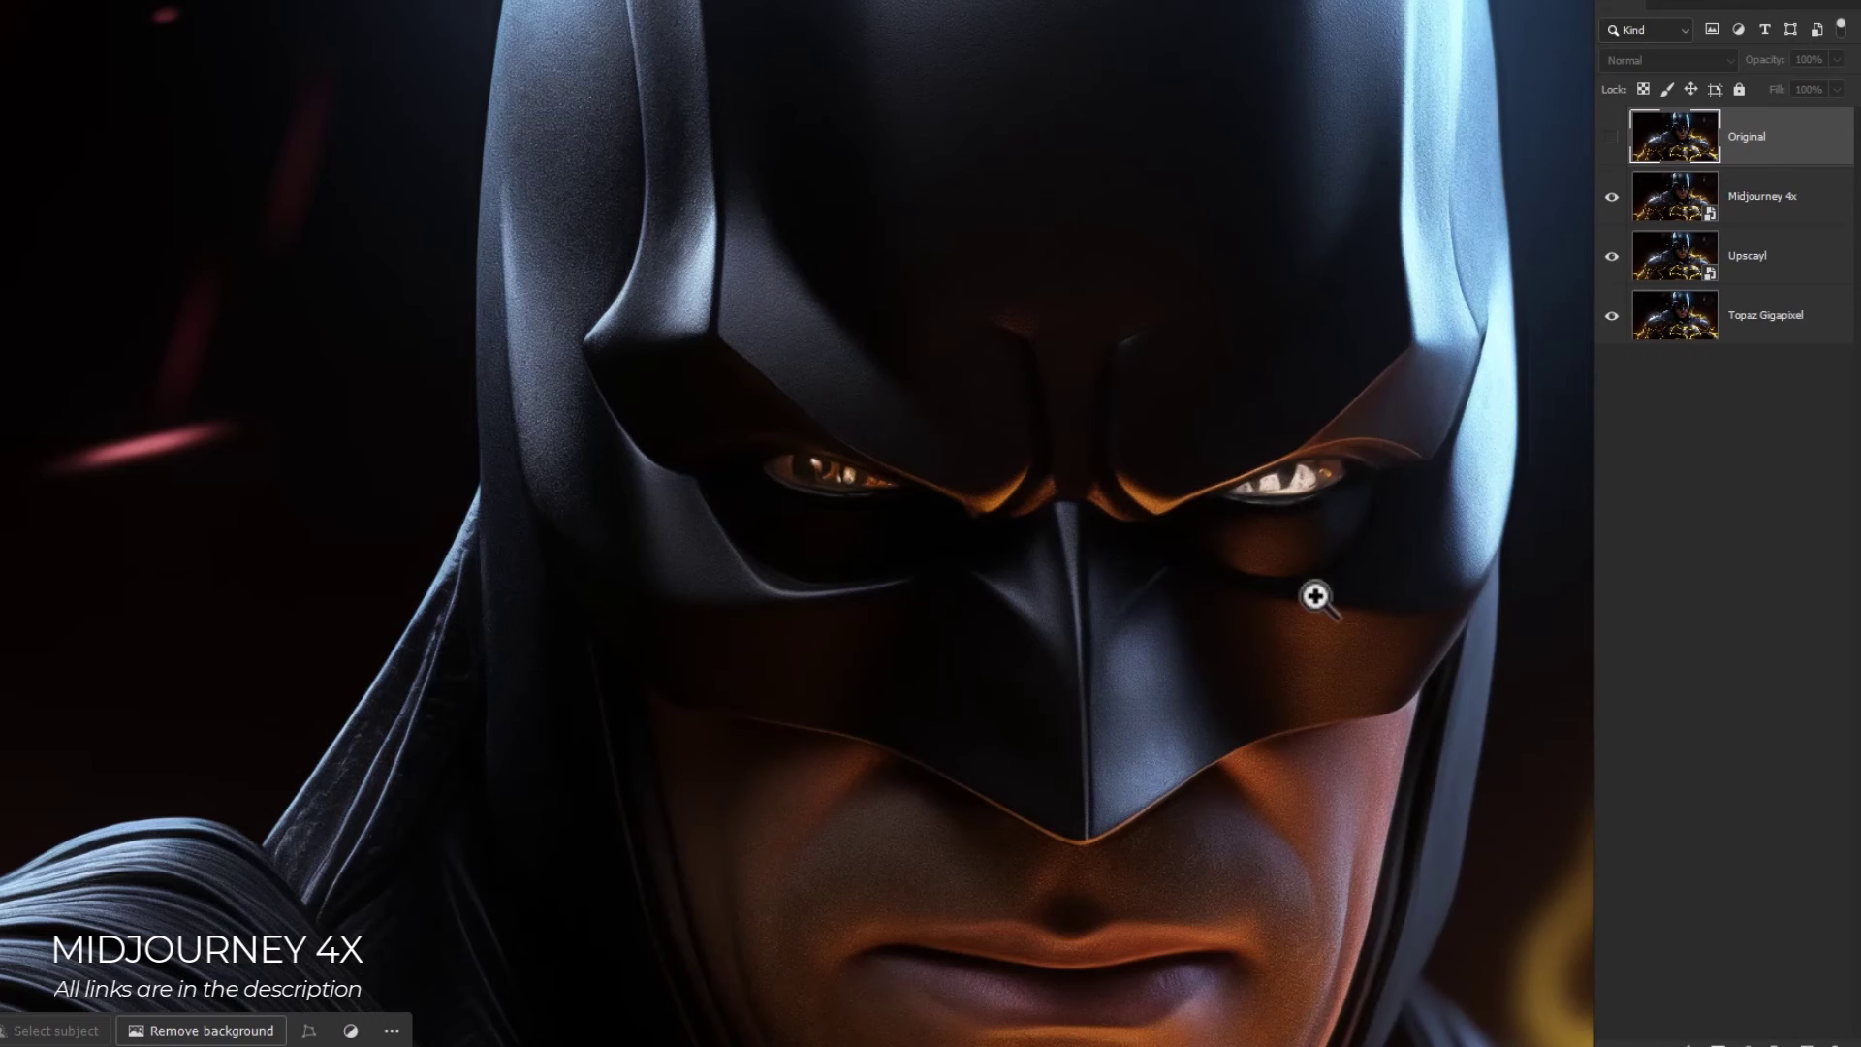
left_click_drag(1241, 665, 1255, 627)
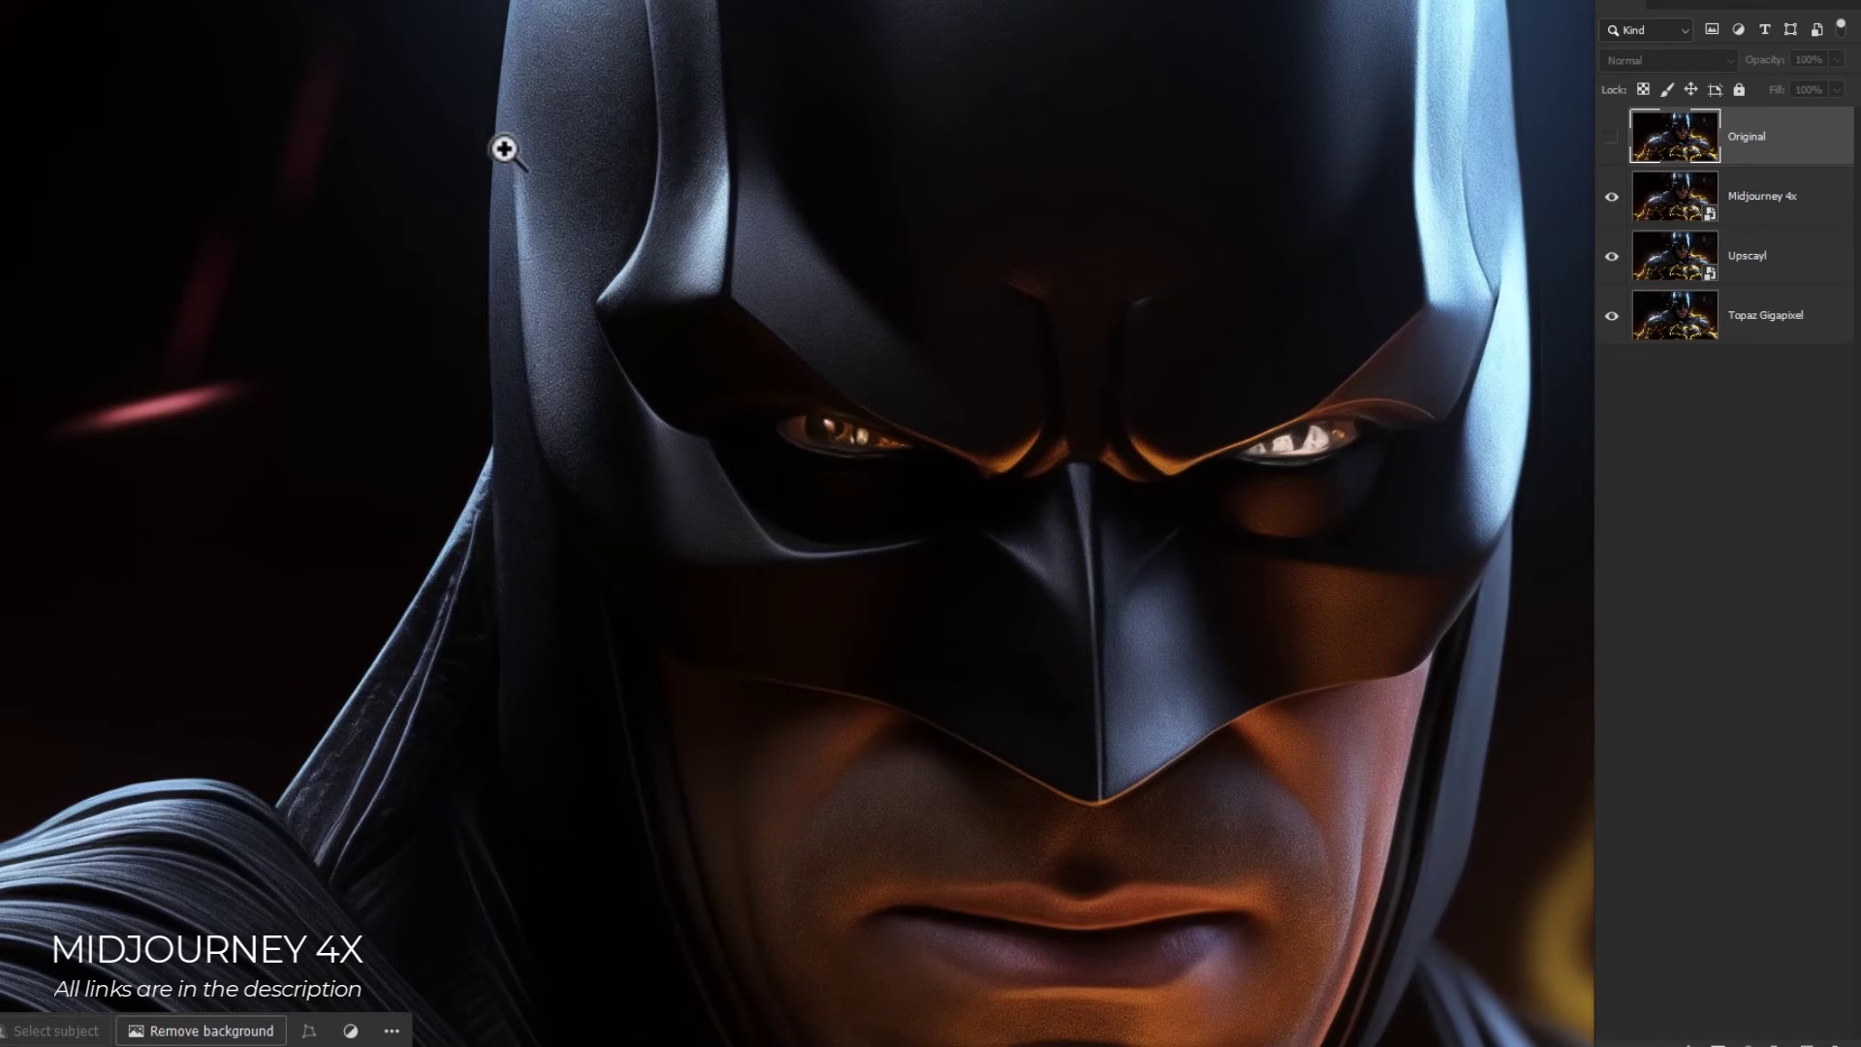
- Hide Midjourney 4x and Upscayl in turn to examine Batman's cowl texture, eyes and stubble in Upscayl and Topaz Gigapixel
left_click(1611, 198)
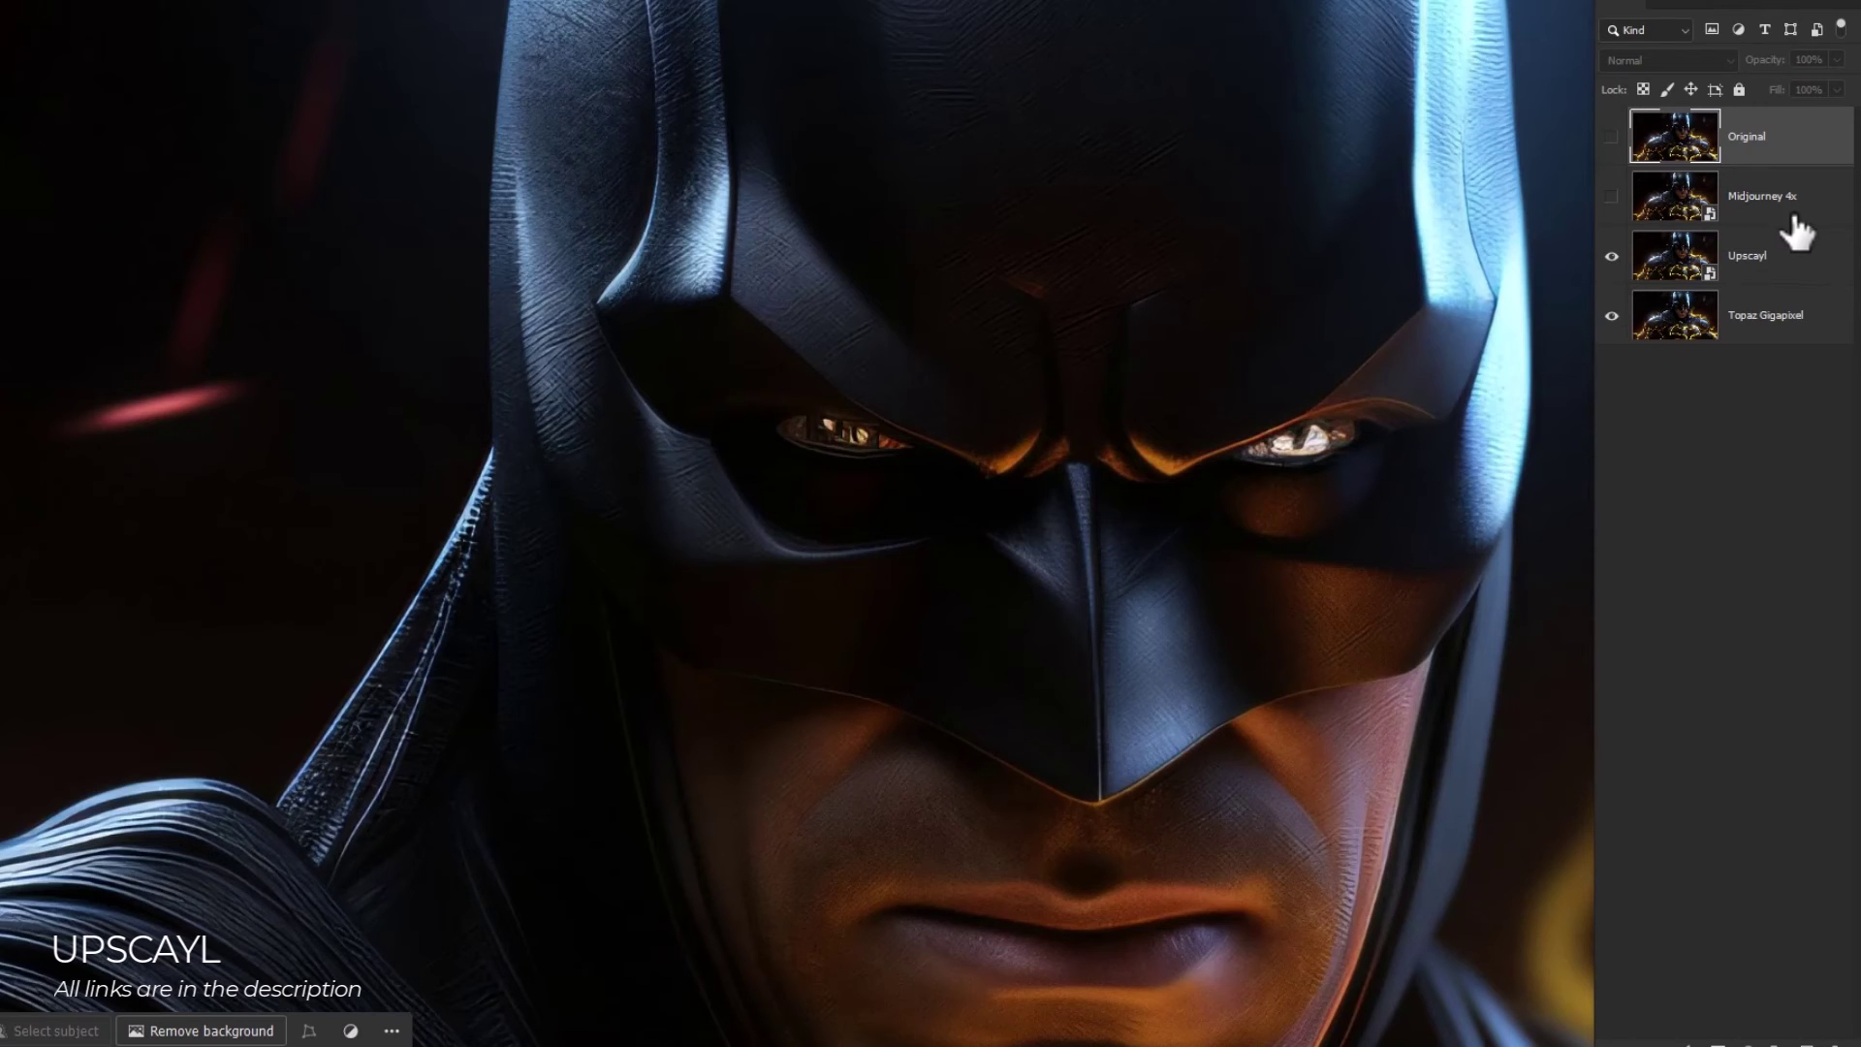
left_click(1612, 258)
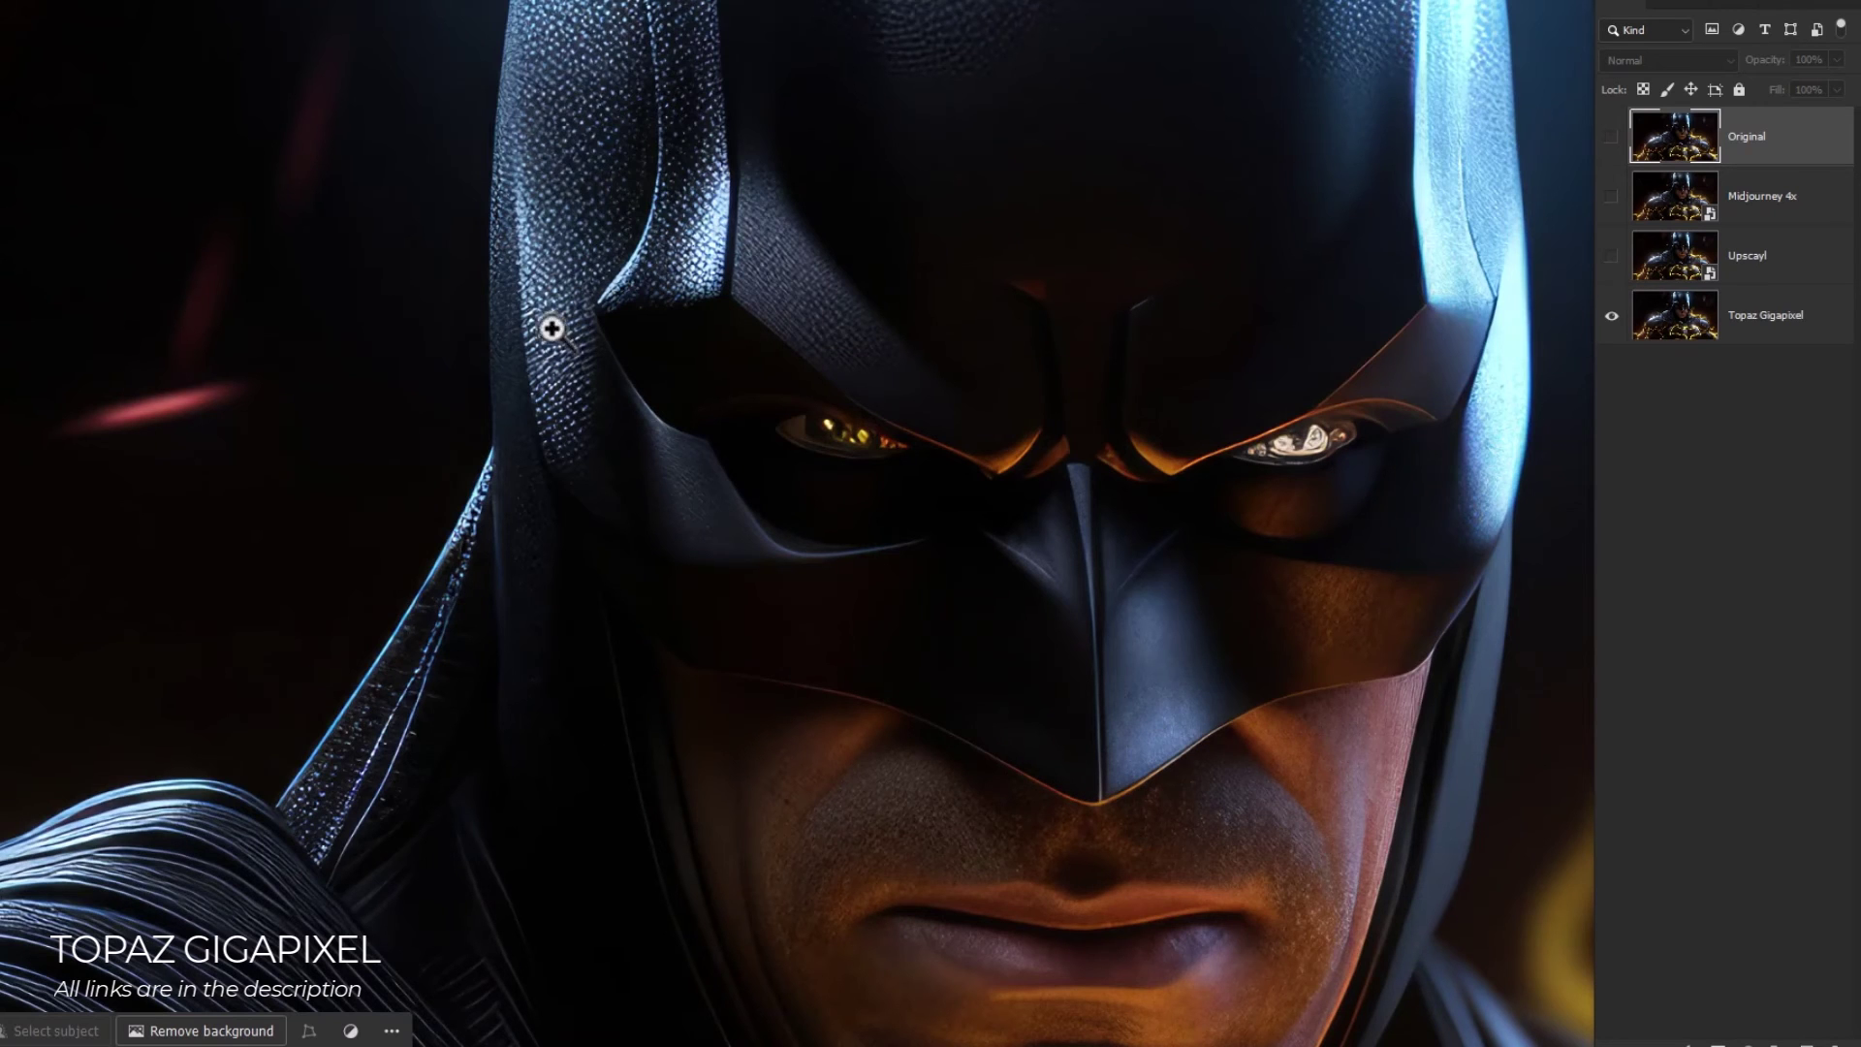
left_click_drag(644, 166, 631, 84)
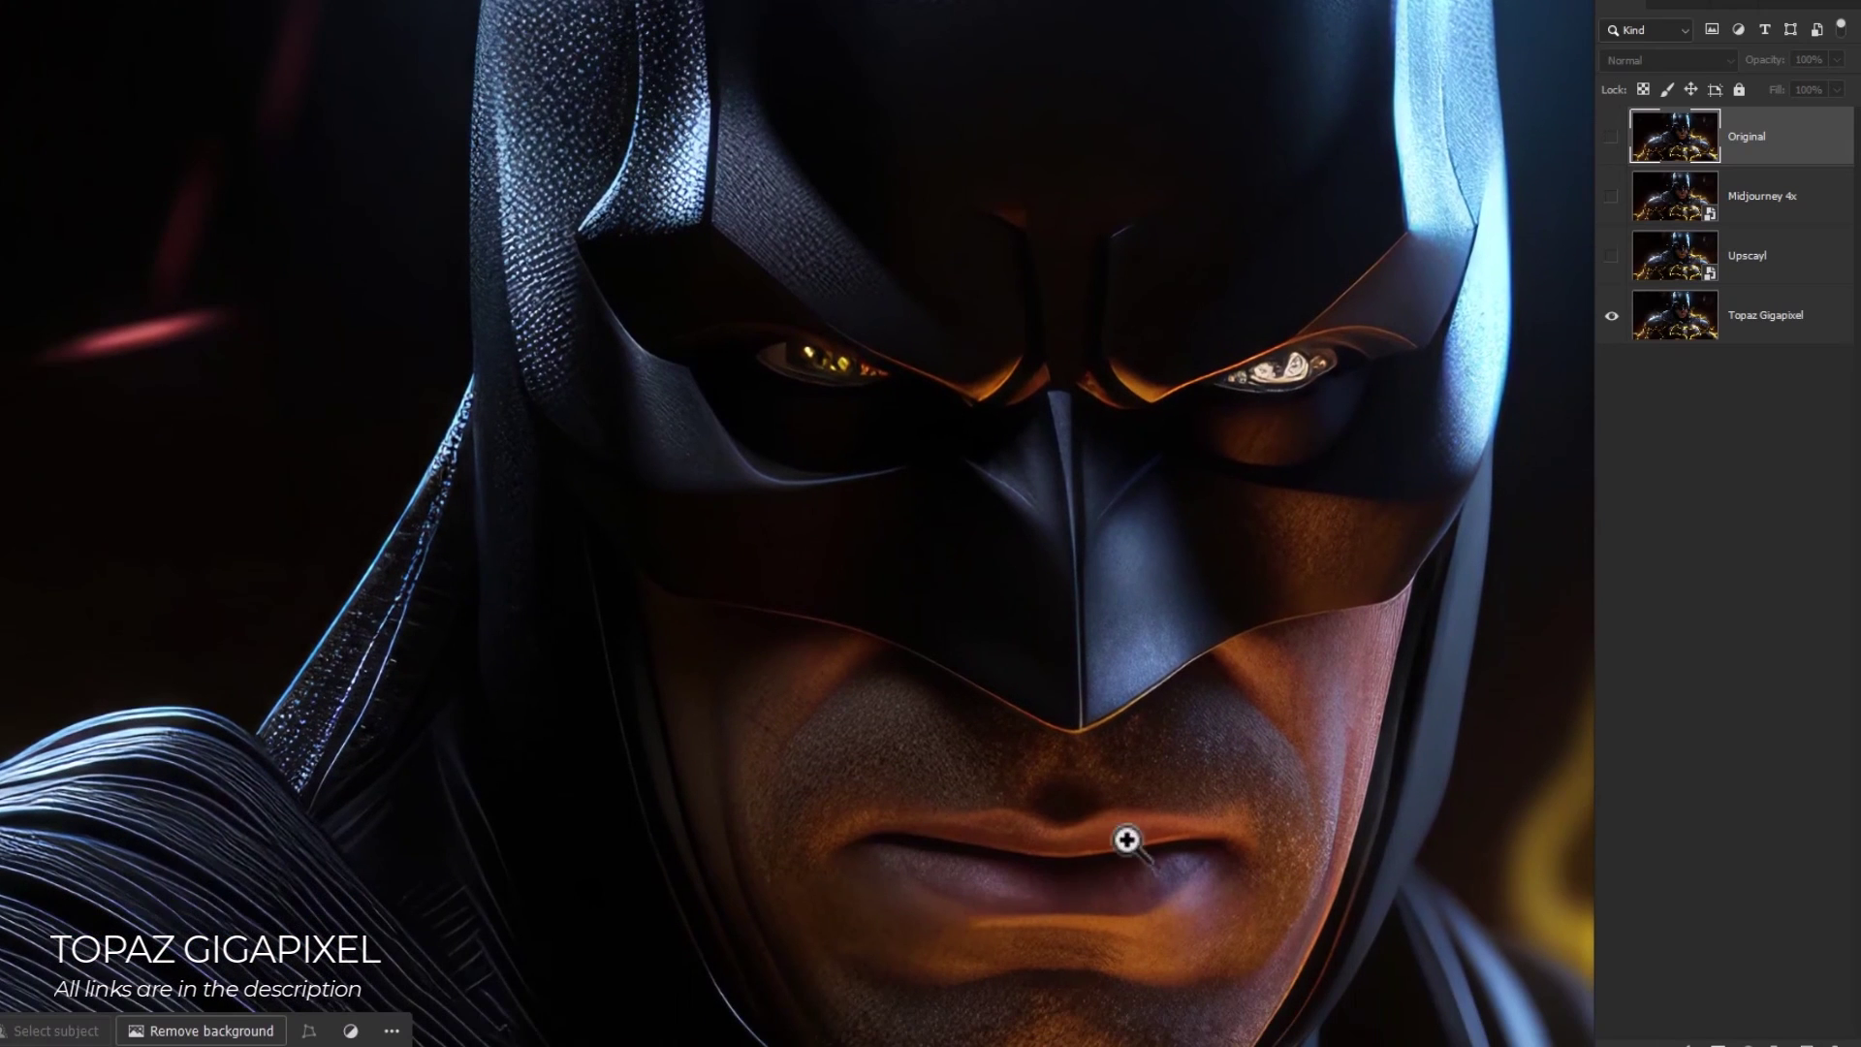
left_click_drag(1300, 830, 1288, 772)
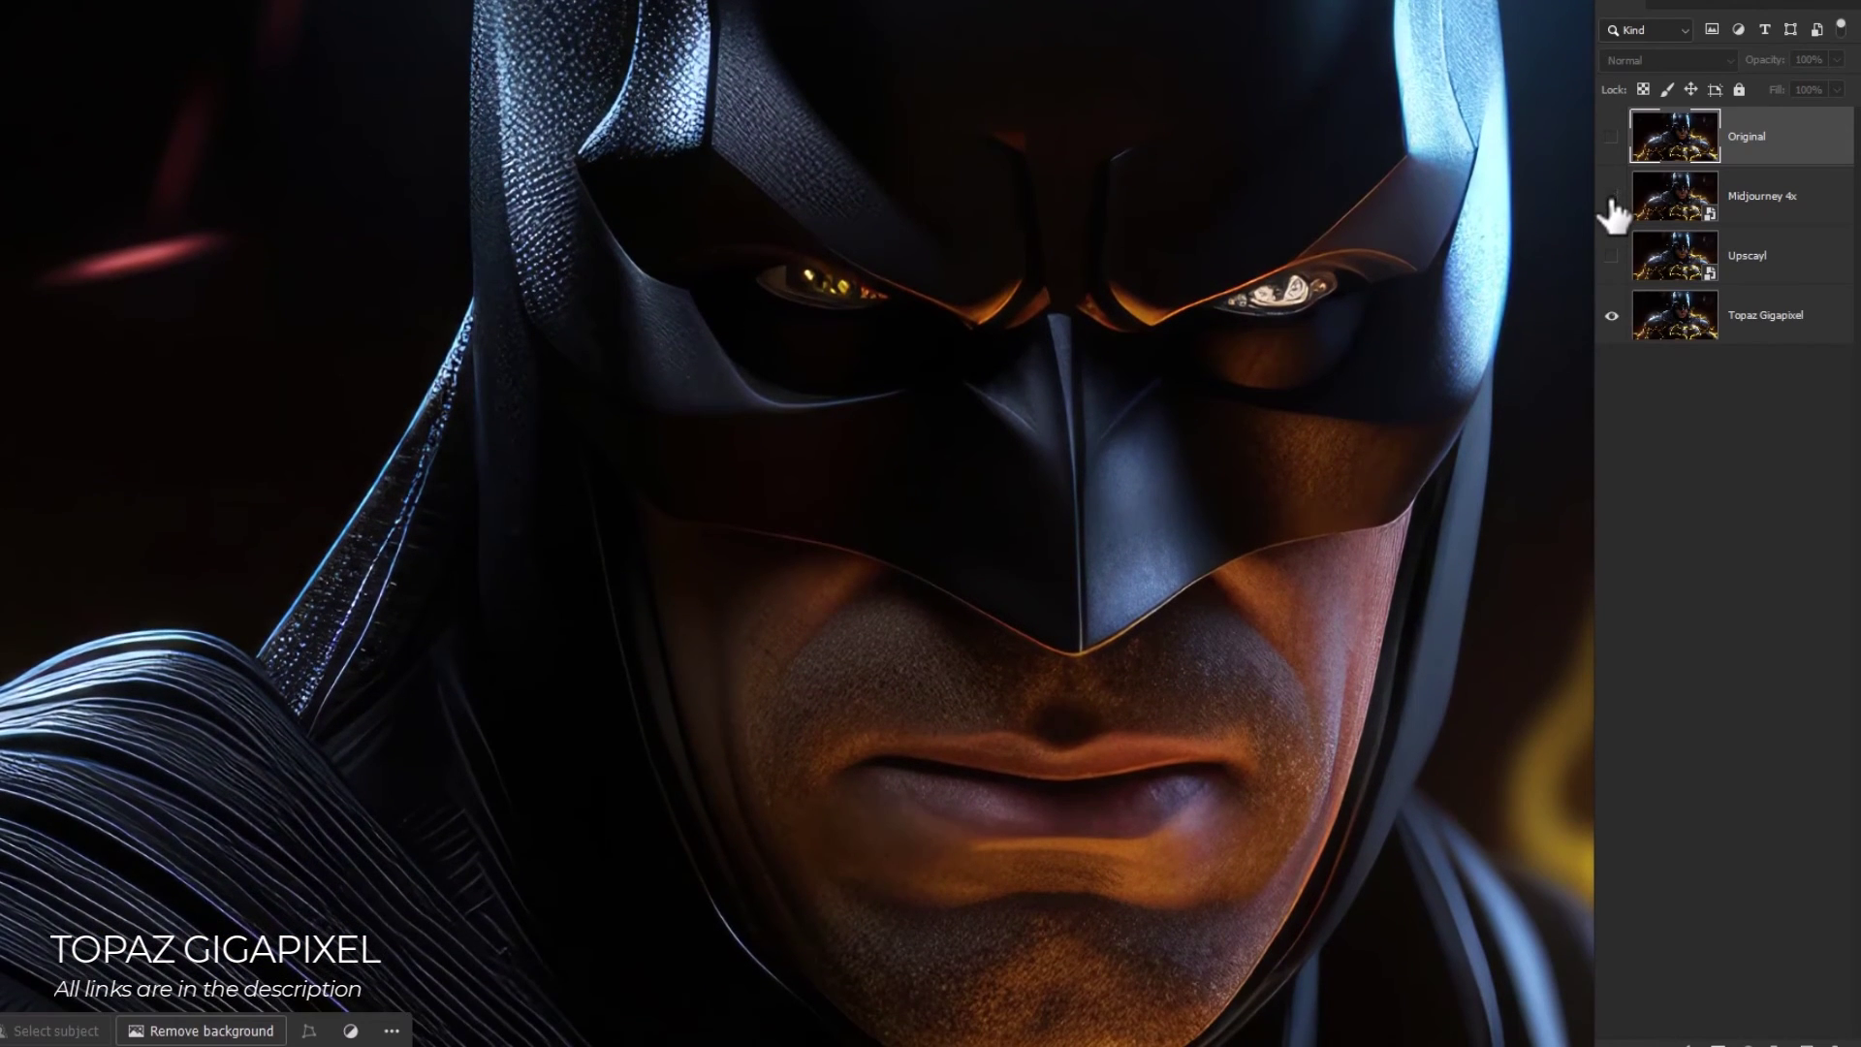
- Toggle Midjourney 4x repeatedly over Topaz Gigapixel to compare the skin and mask texture on Batman's face
left_click(1612, 198)
left_click(1609, 200)
left_click(1611, 199)
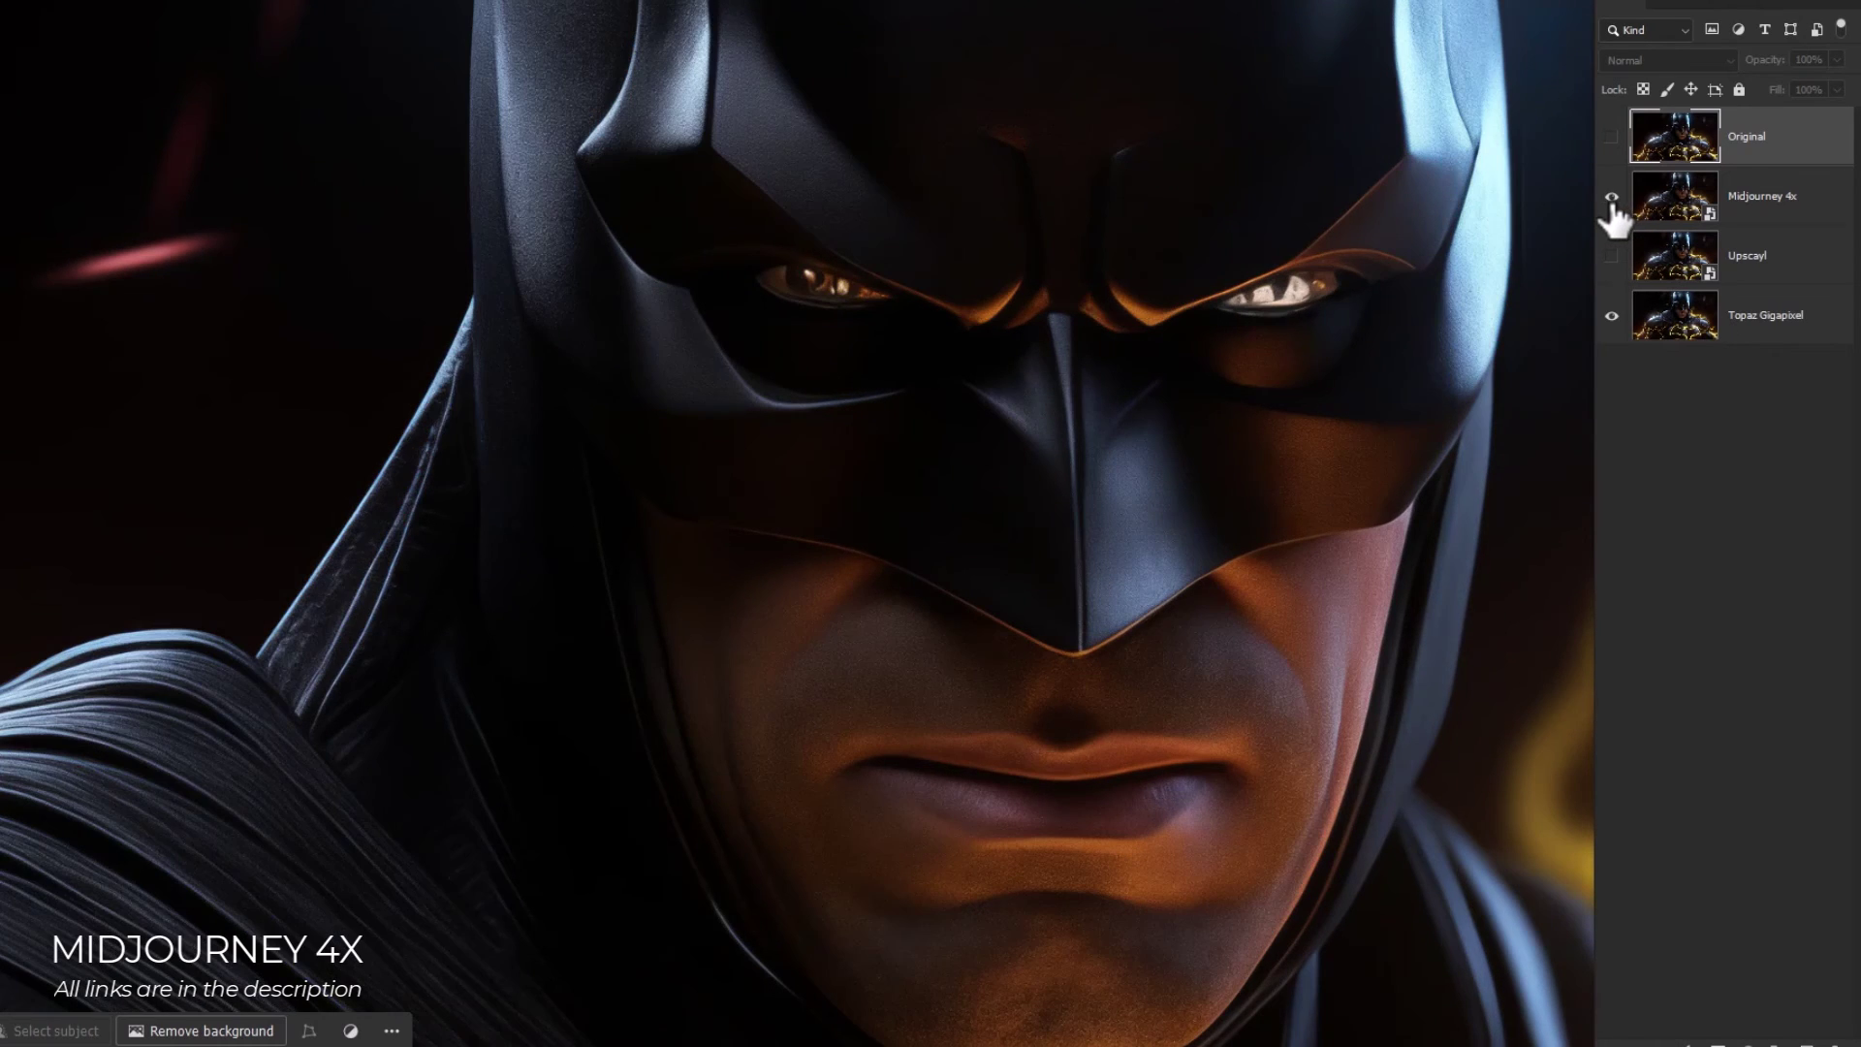
left_click(1612, 199)
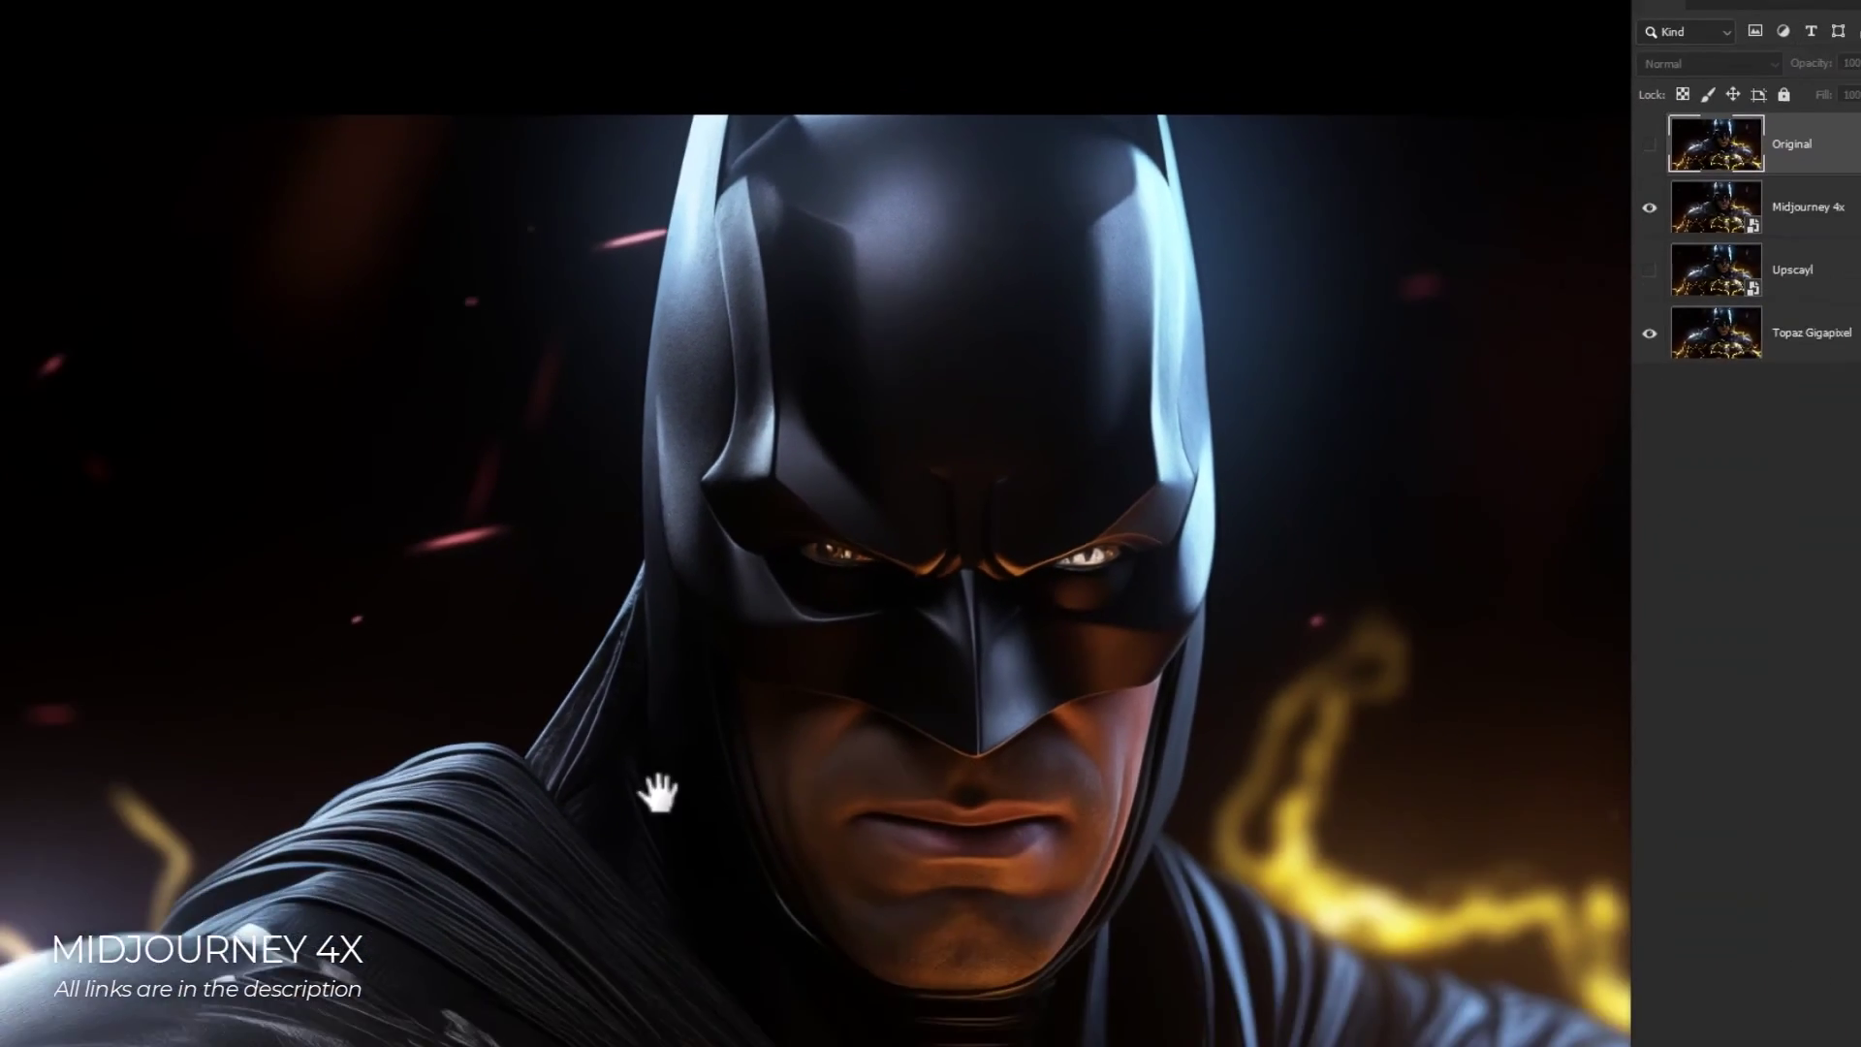
- Compare the chest emblem's leather texture in Midjourney 4x, Upscayl and Topaz Gigapixel by toggling the layers, finishing with Midjourney 4x shown
scroll(988, 864, "up", 5)
left_click_drag(795, 812, 776, 781)
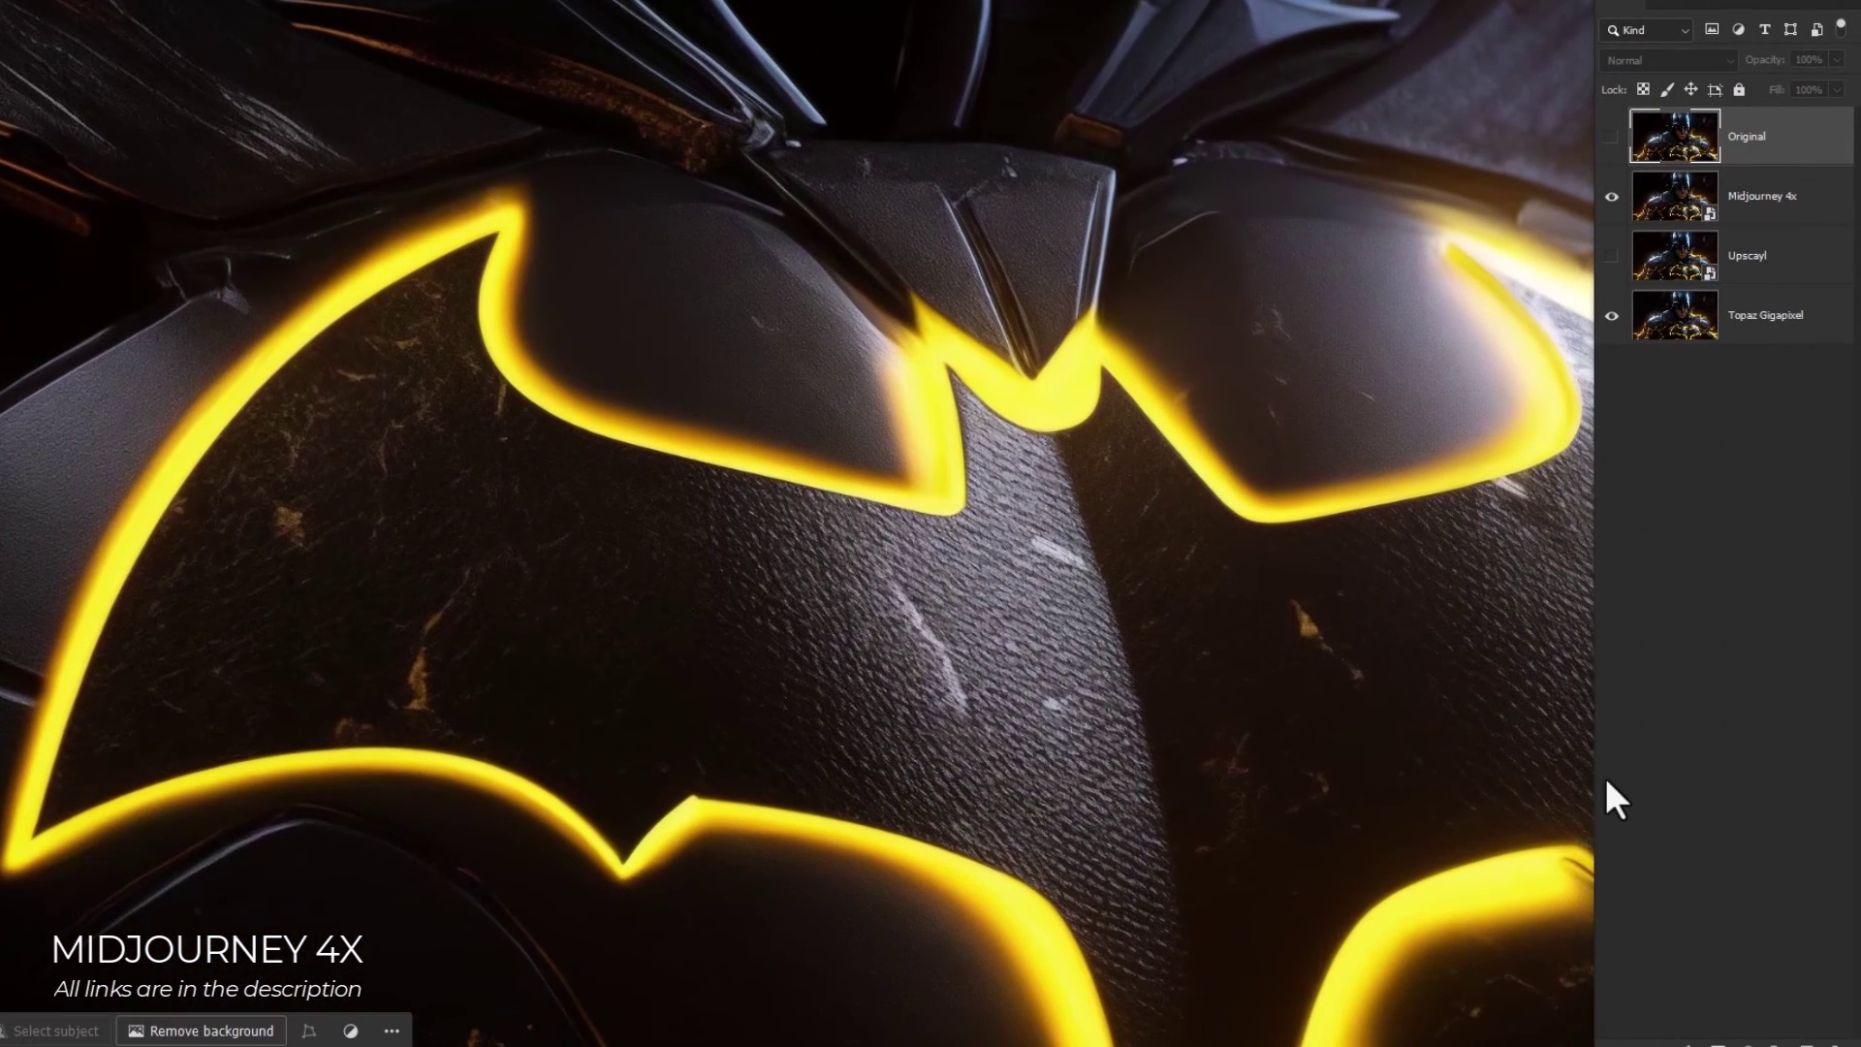
left_click(1612, 255)
left_click(1612, 196)
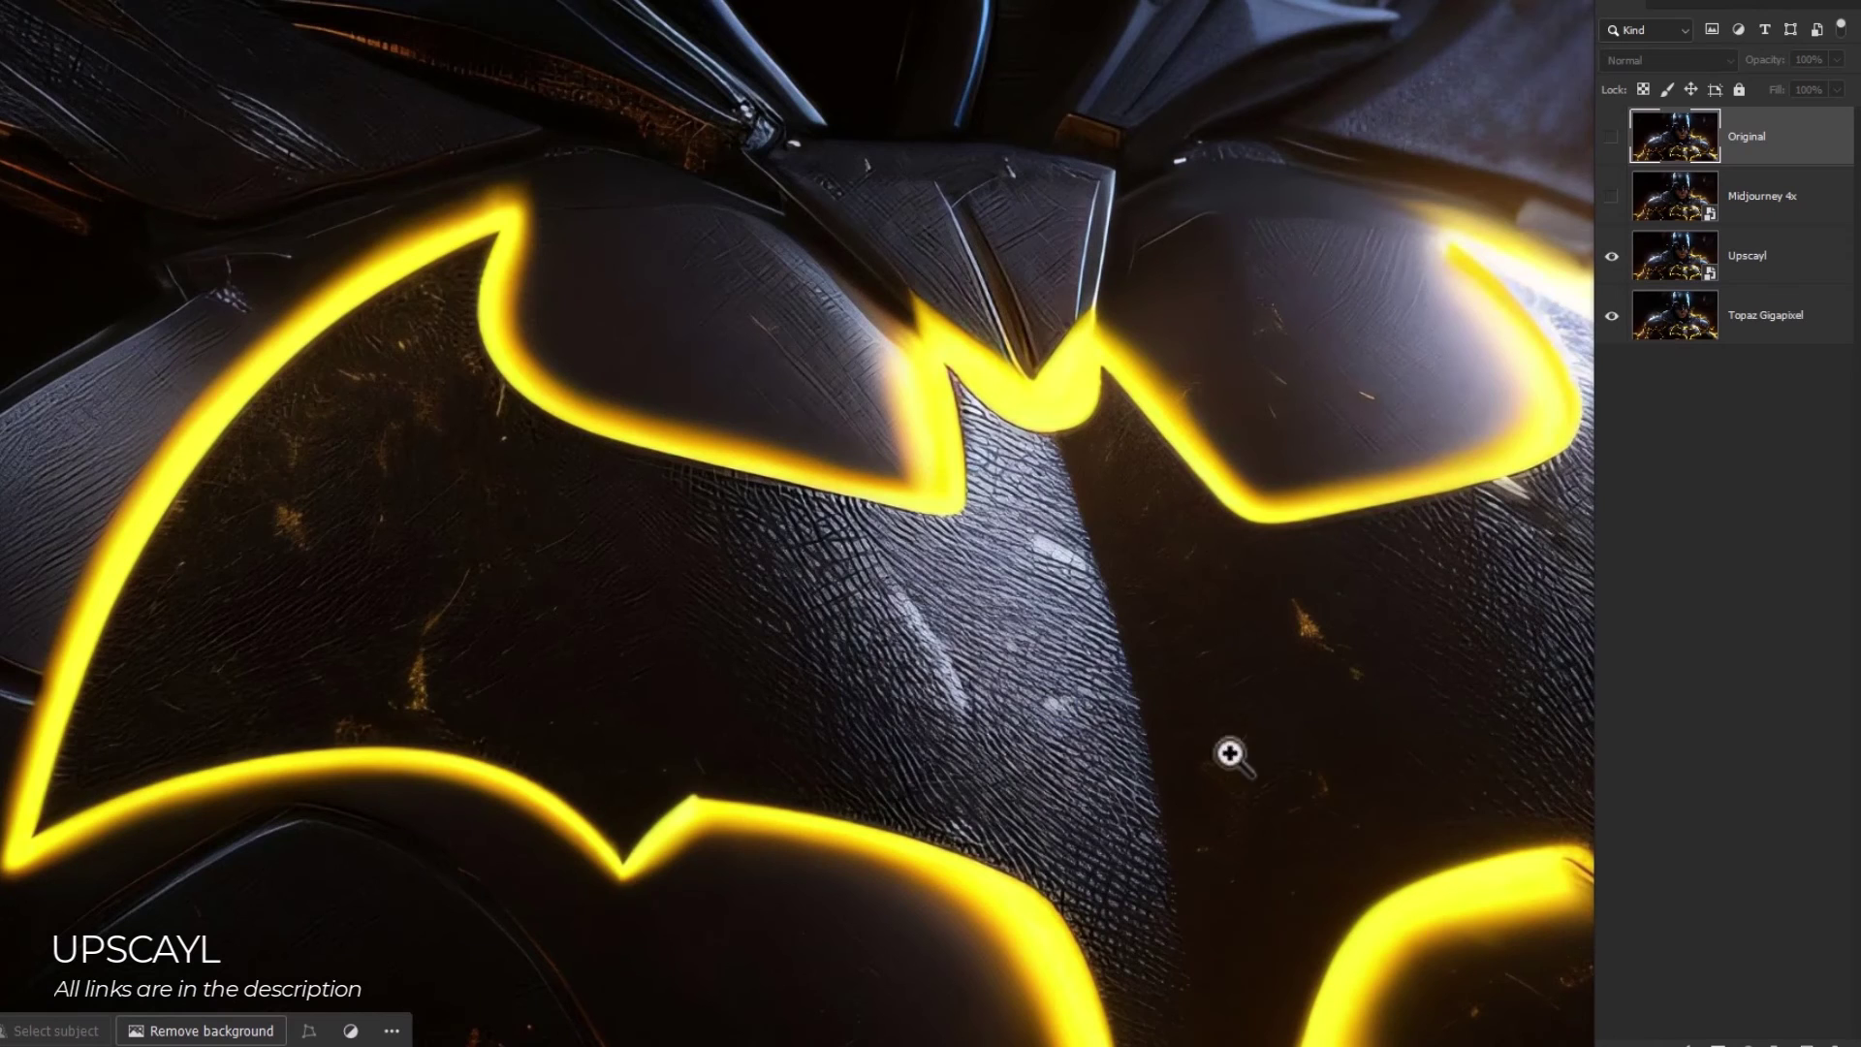
left_click(1612, 255)
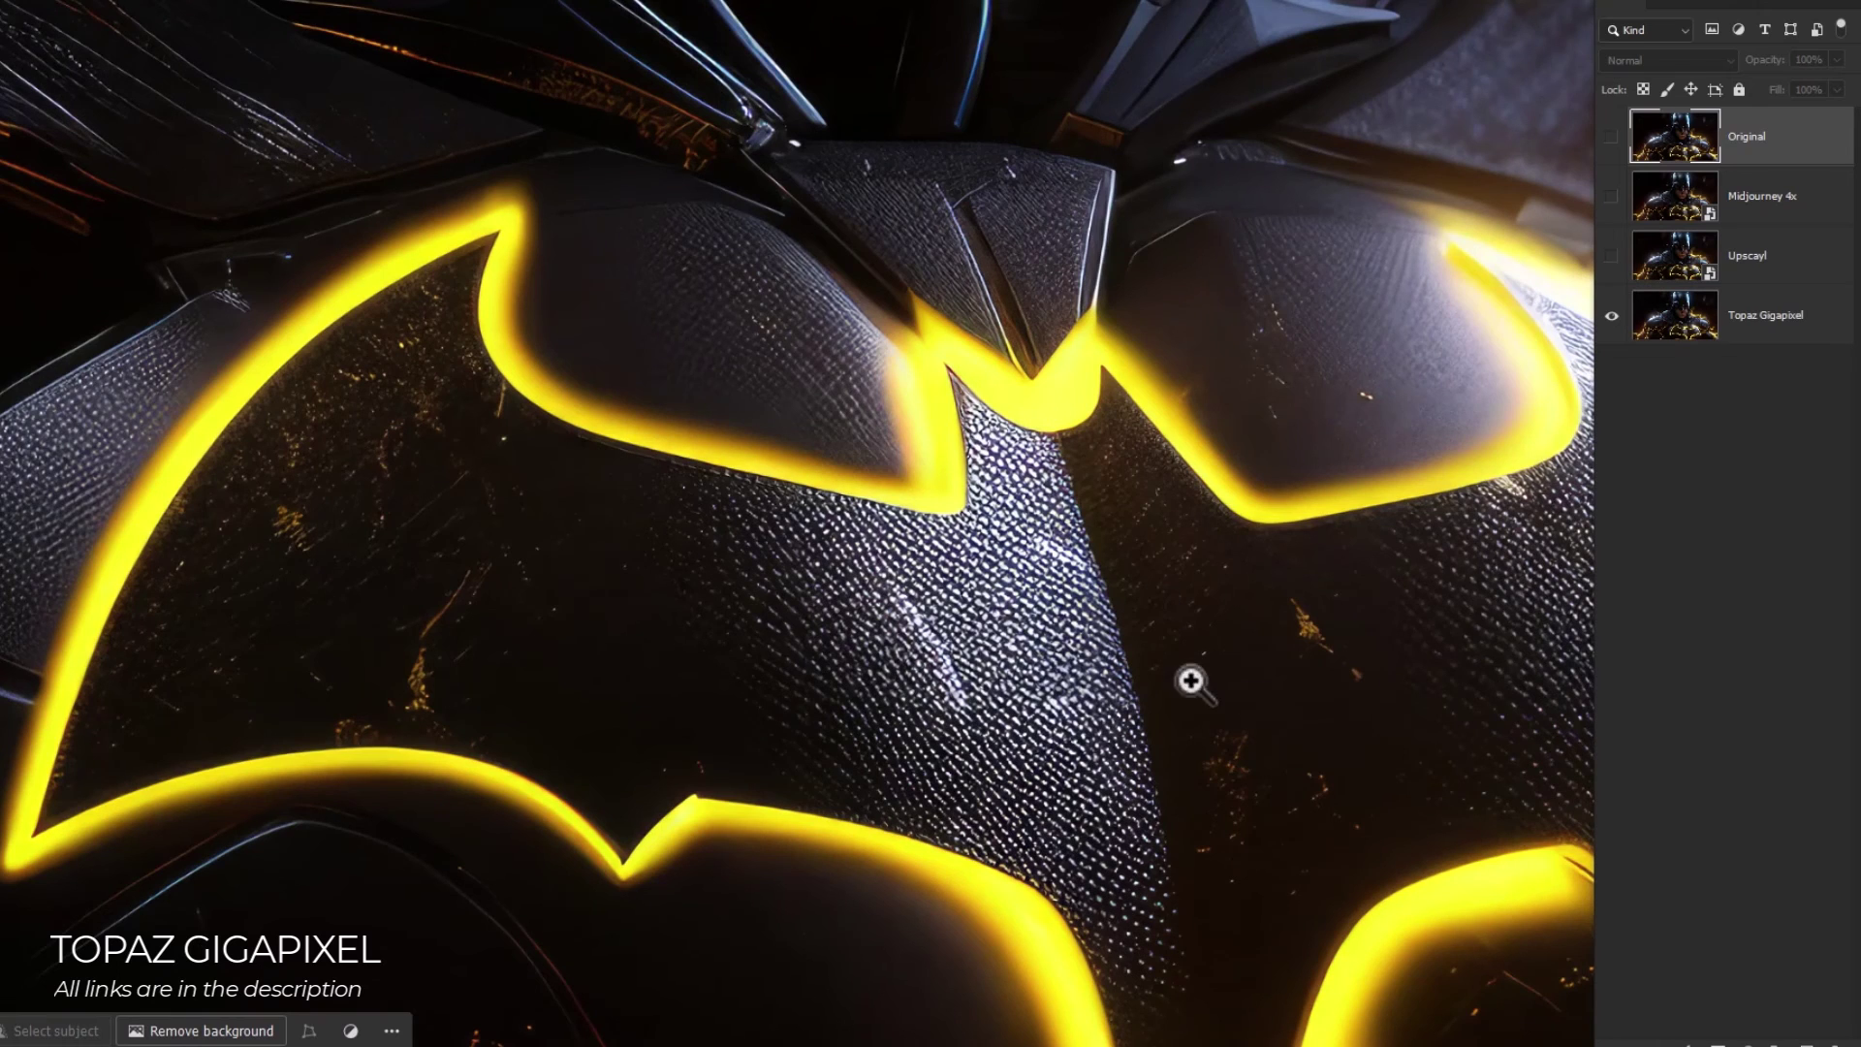
left_click(1611, 197)
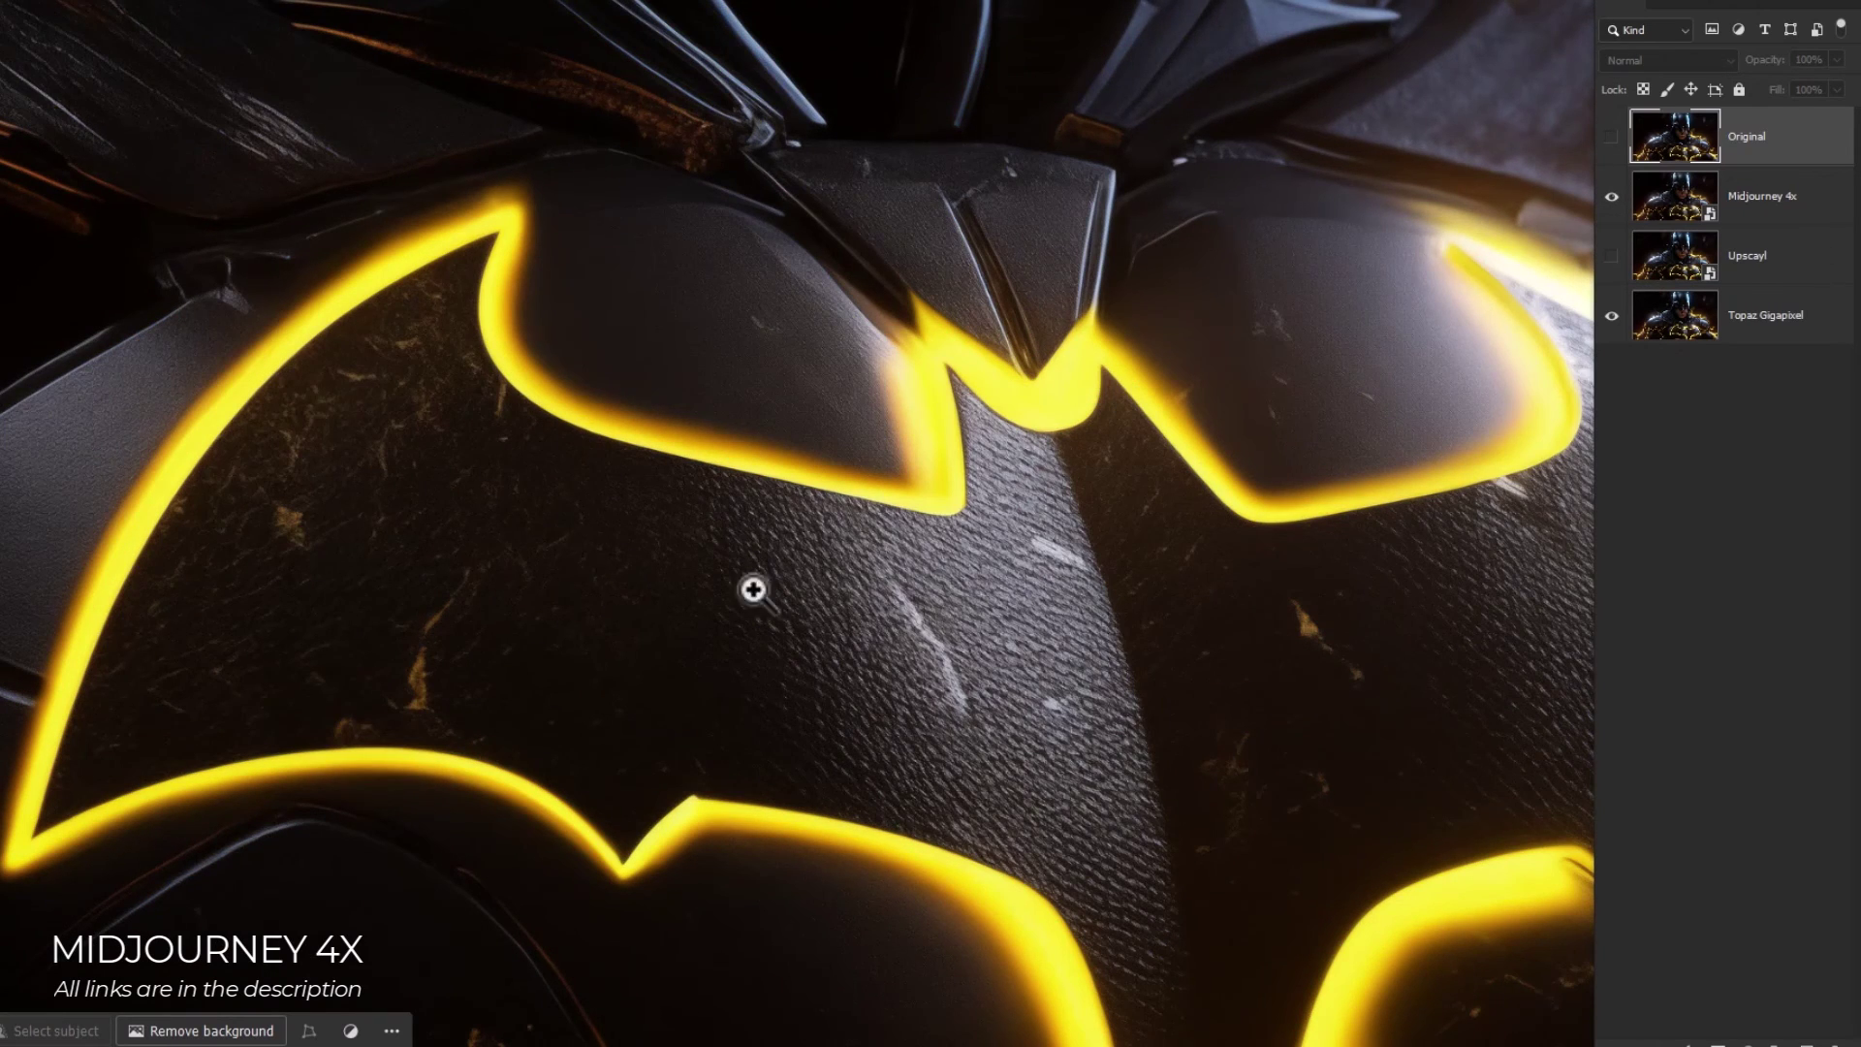
- Outline Batman's exposed lower face with the Polygonal Lasso and mask it out of Midjourney 4x to reveal Topaz Gigapixel
left_click_drag(698, 260, 969, 1037)
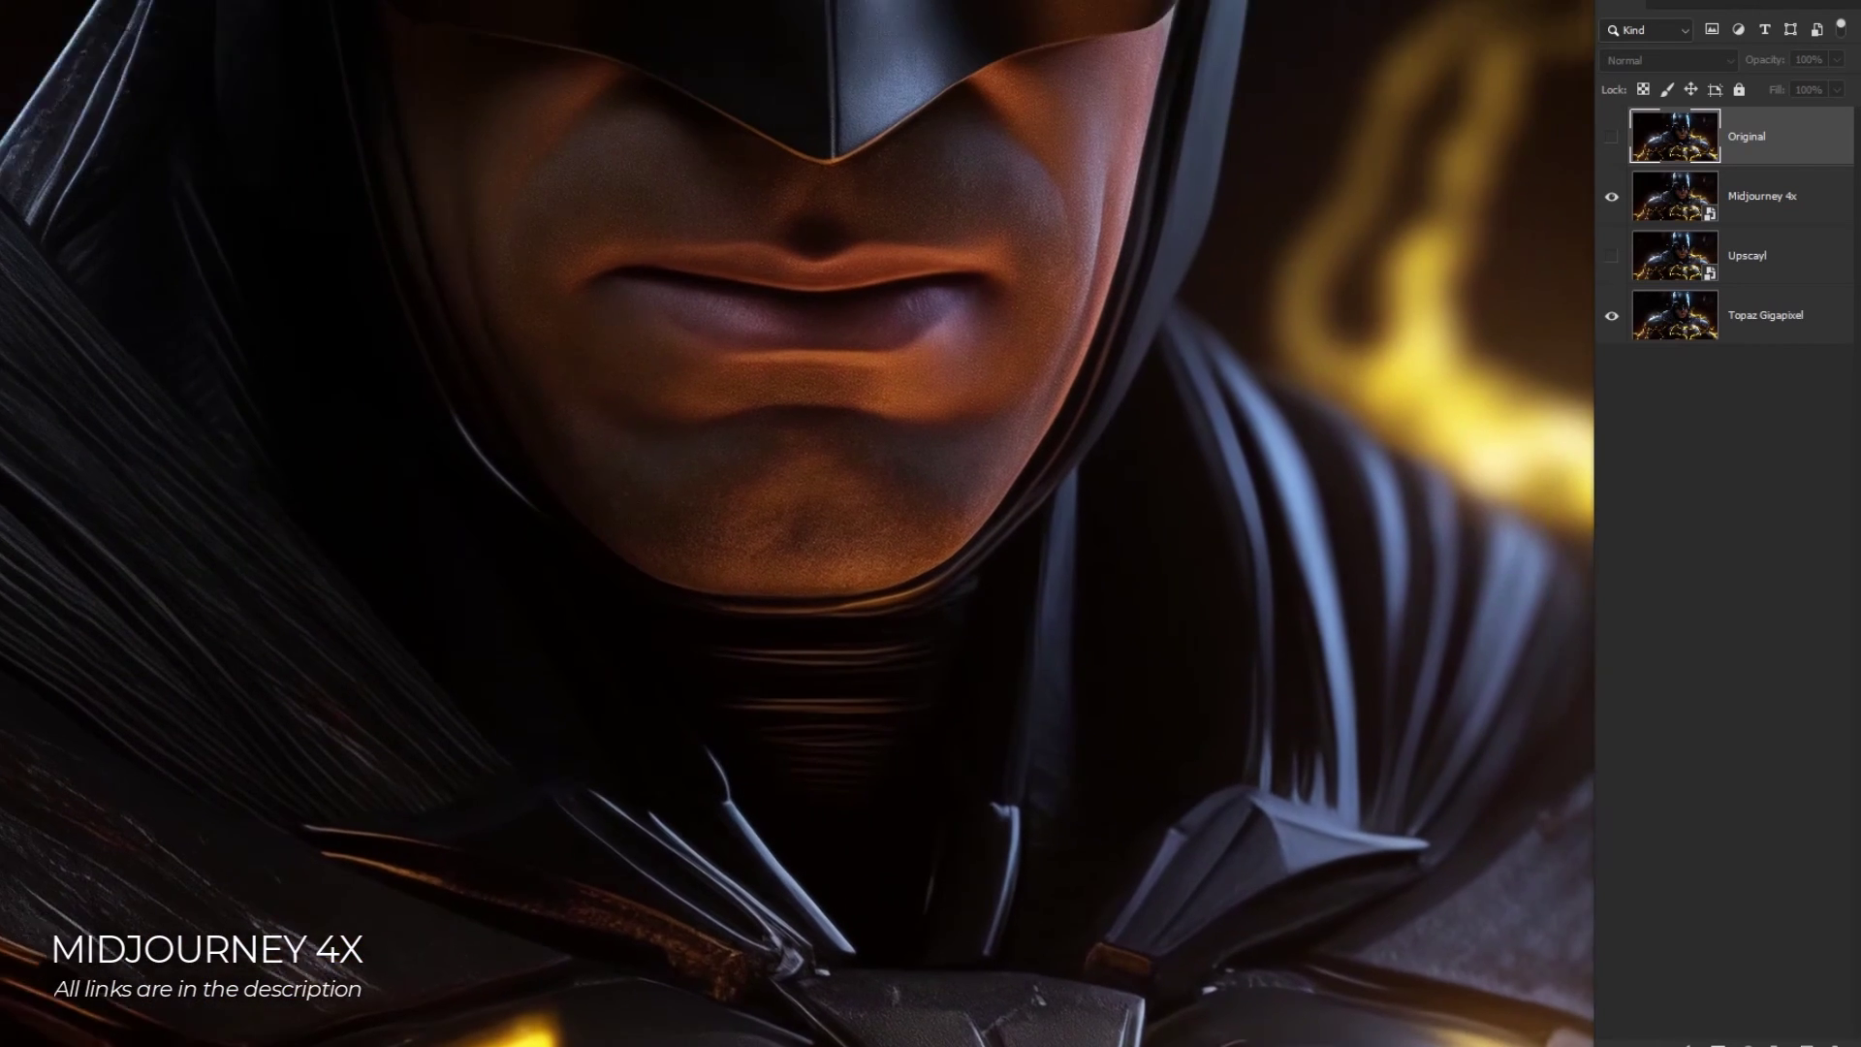
left_click_drag(997, 271, 973, 621)
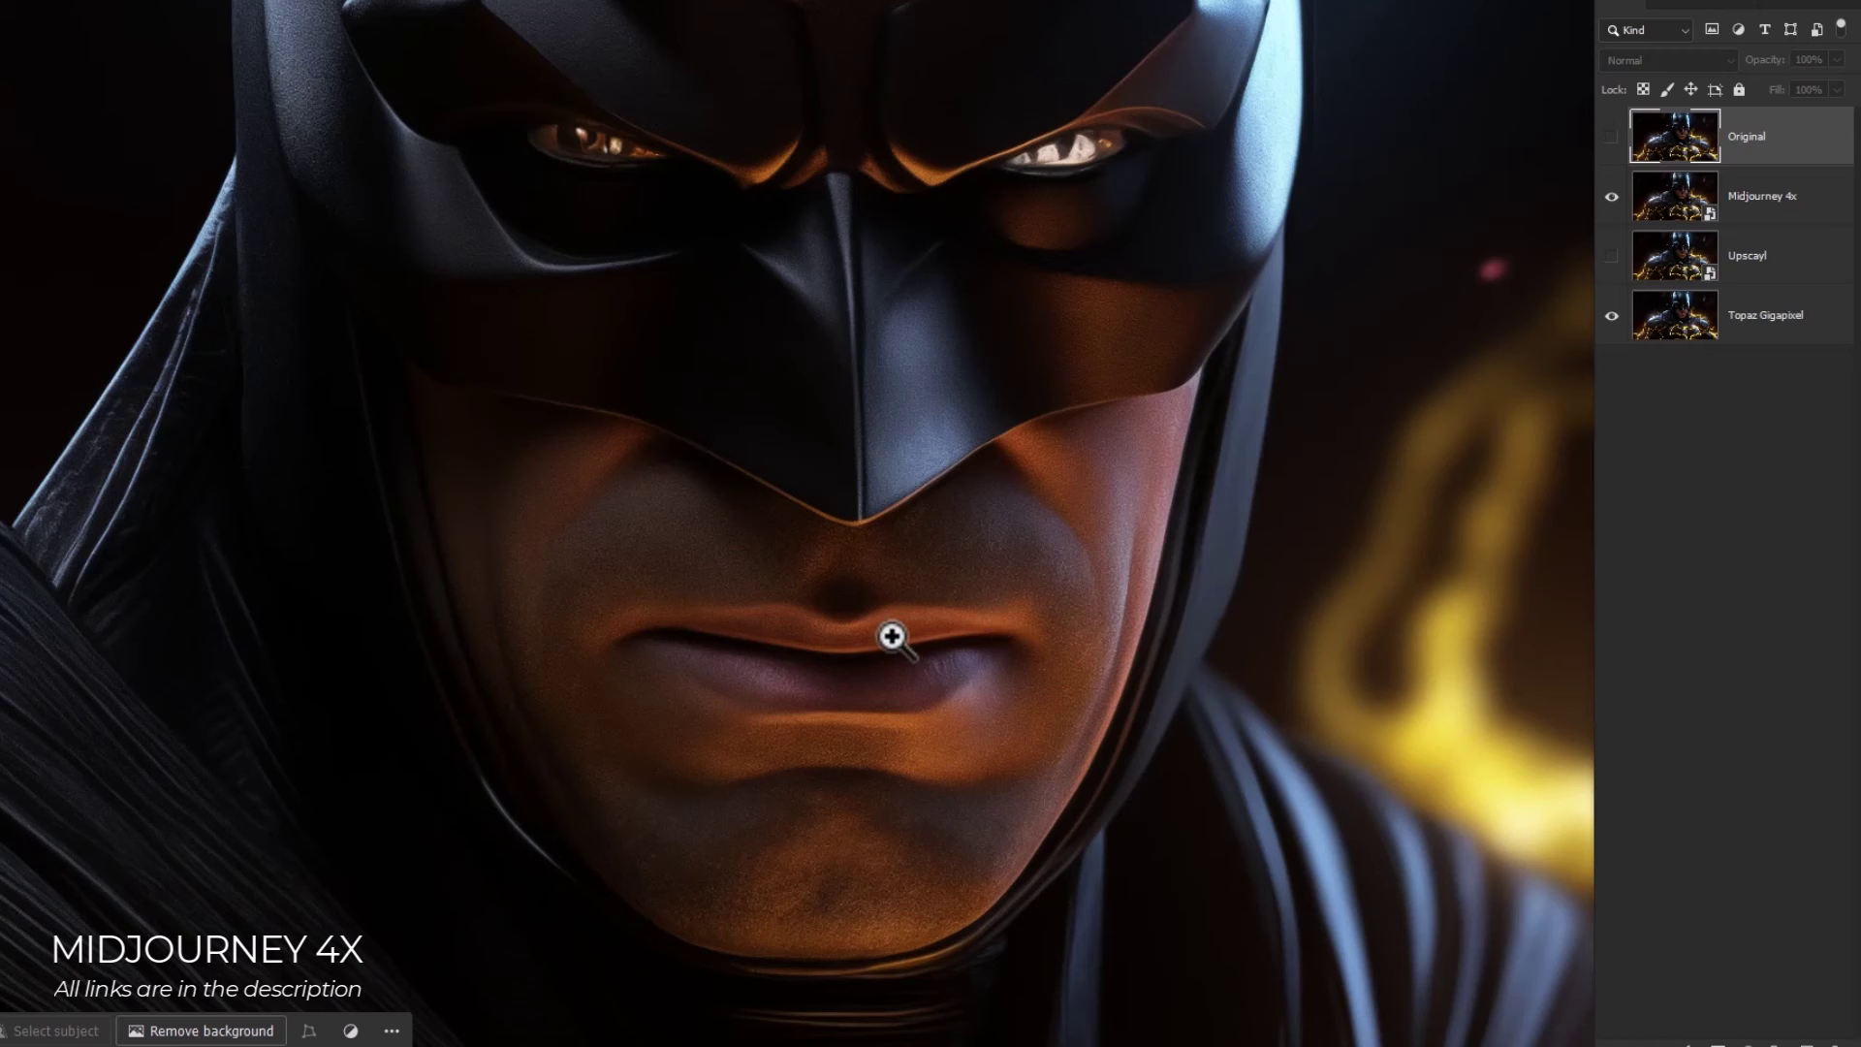
mouse_move(385, 351)
left_mouse_down()
mouse_move(437, 402)
mouse_move(385, 350)
left_mouse_up()
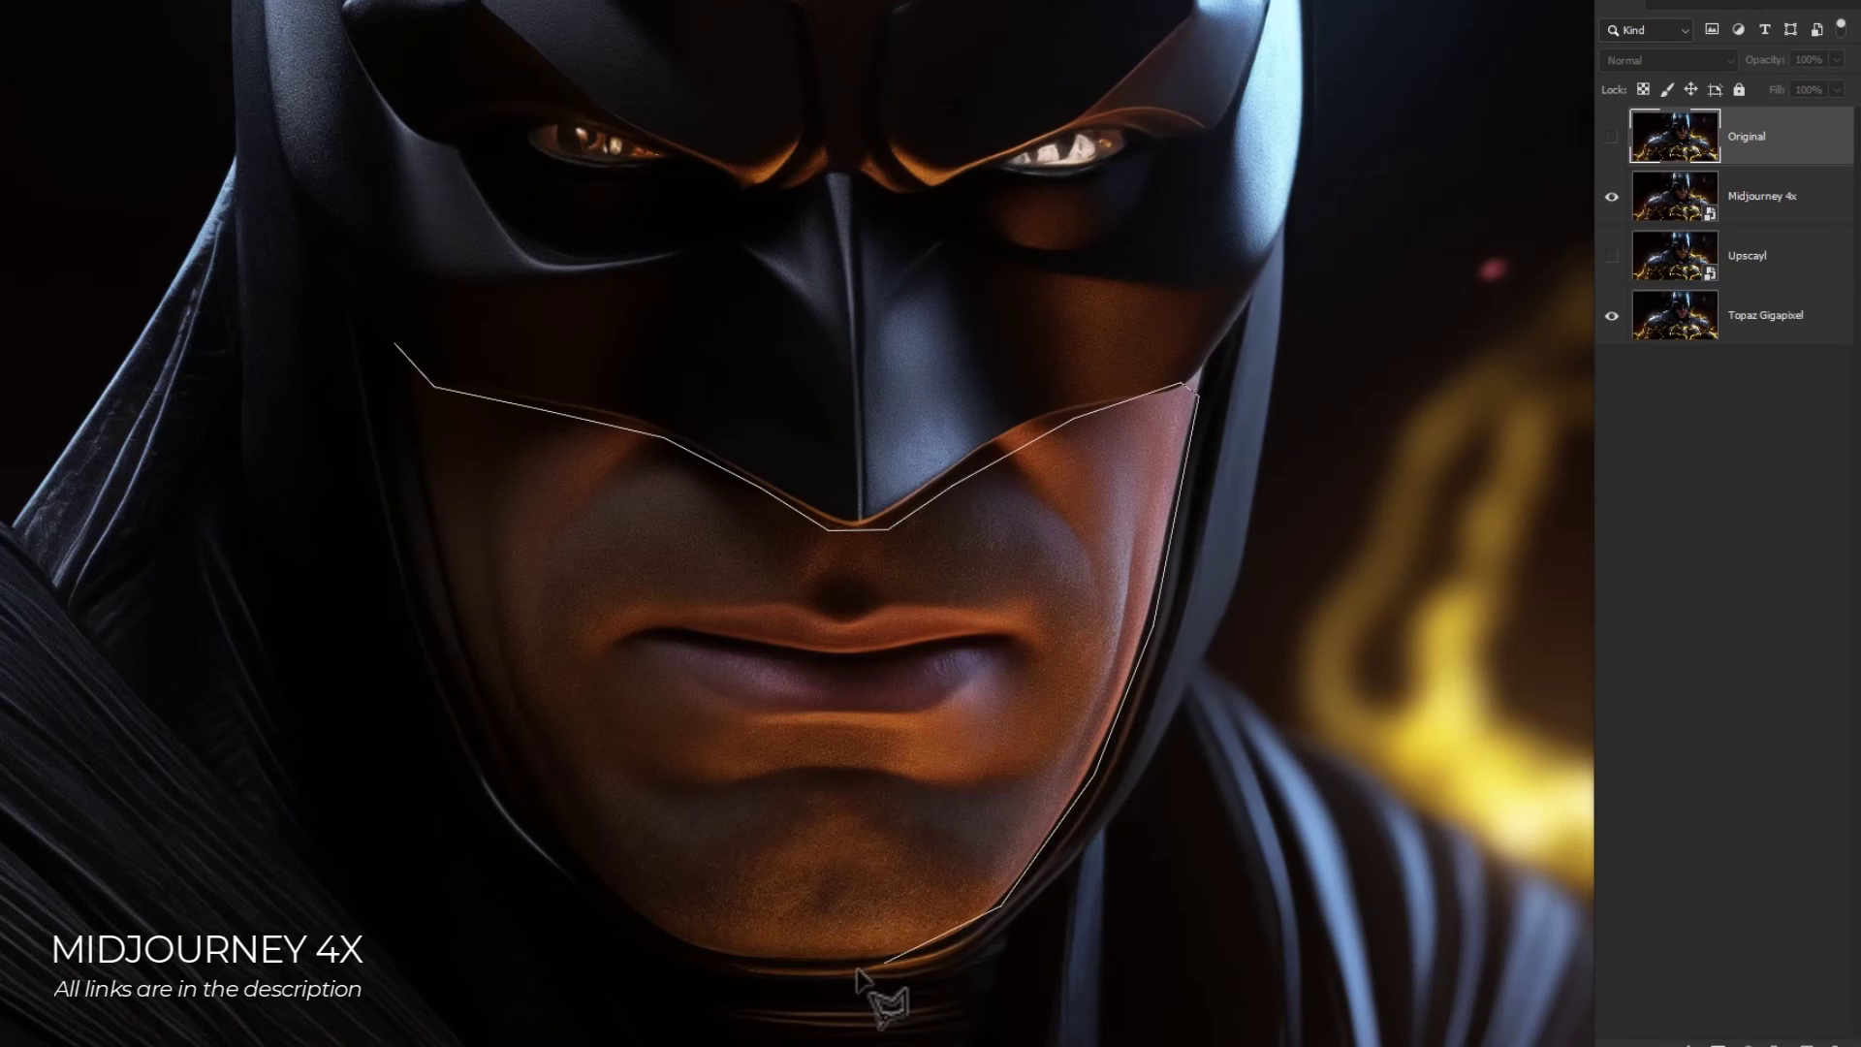
left_click(398, 323)
key("Return")
key("alt+bracketleft")
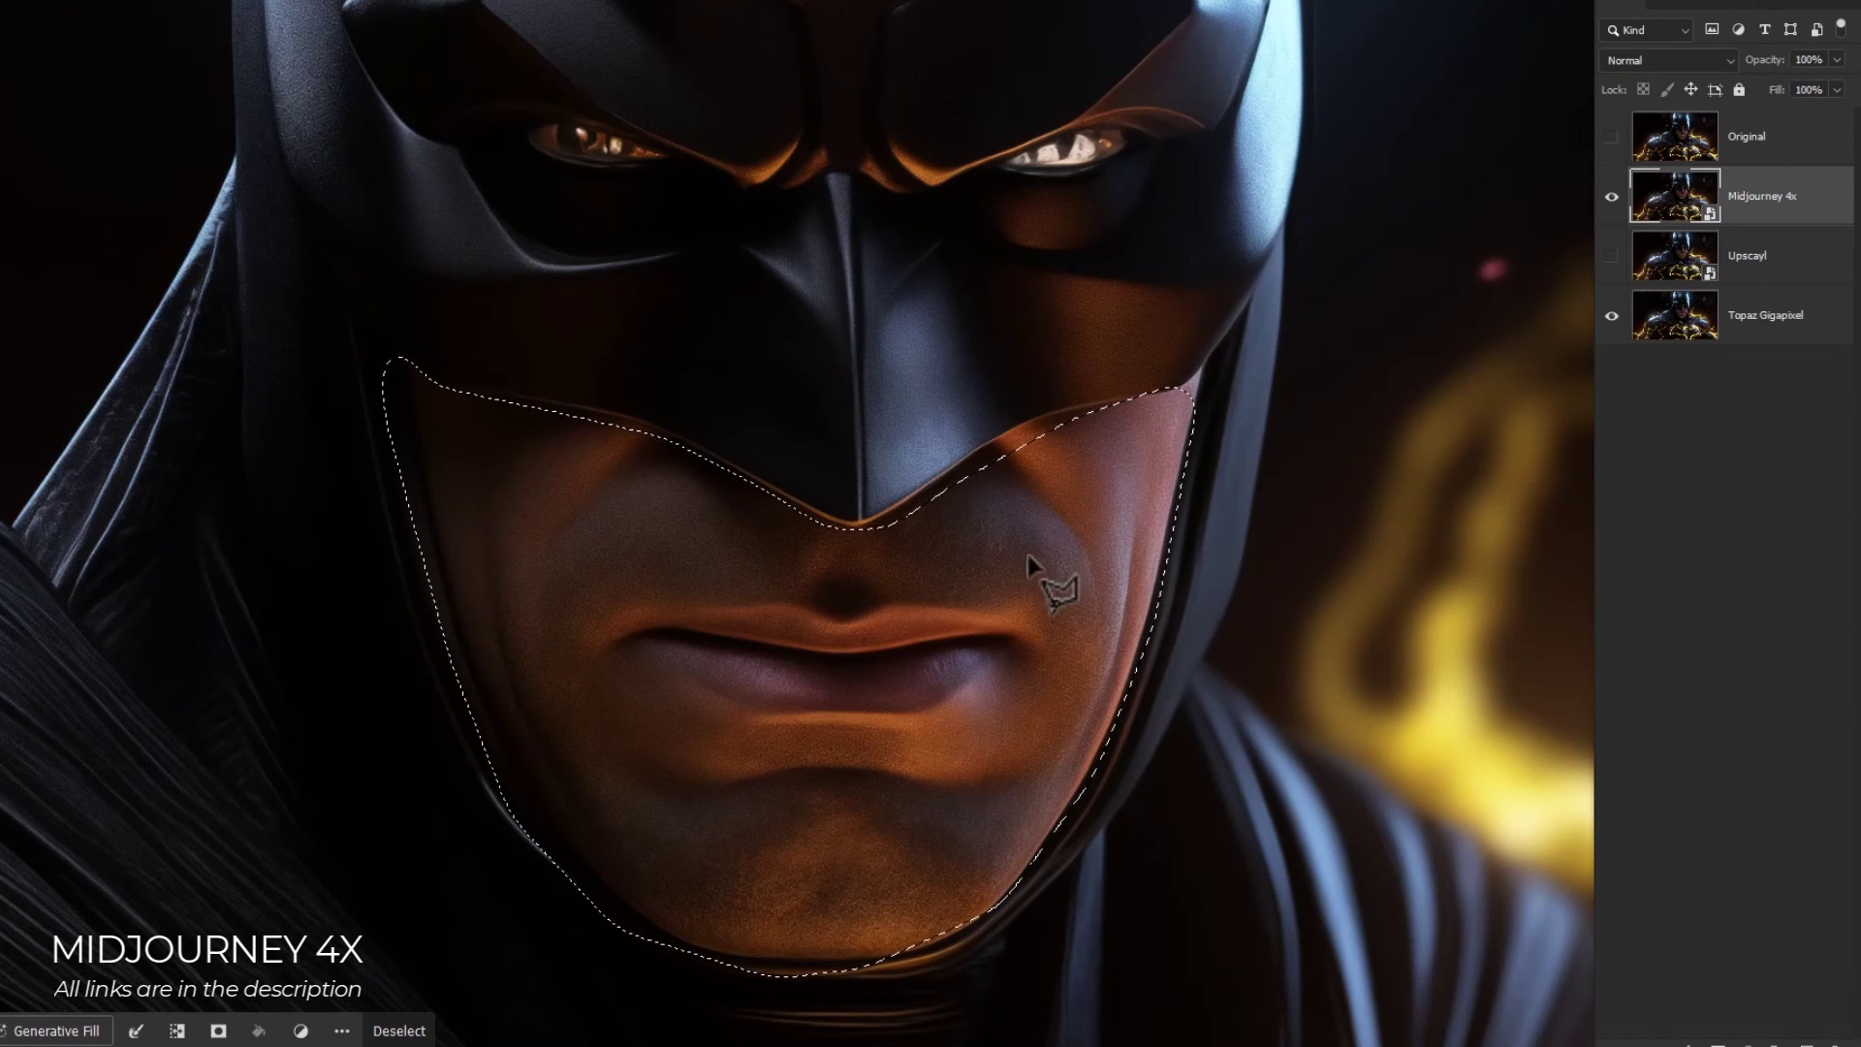
left_click(1717, 1043)
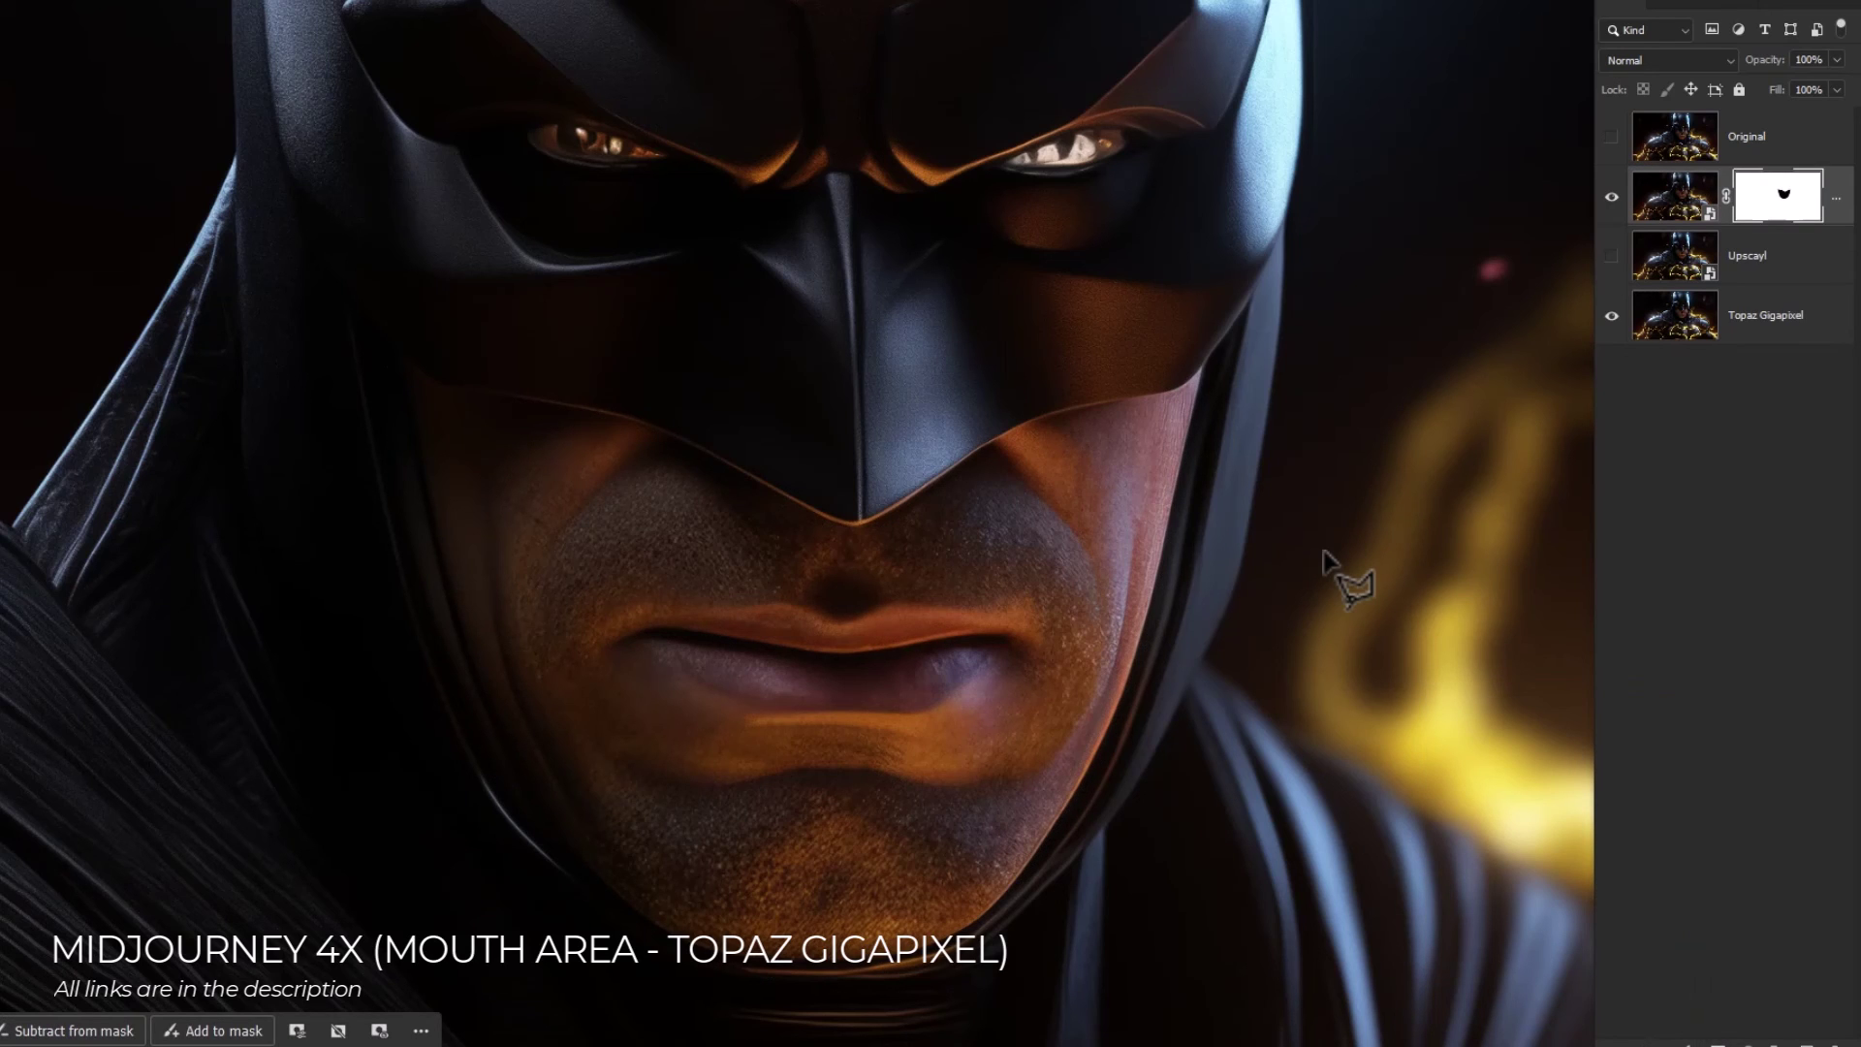
right_click(1766, 204)
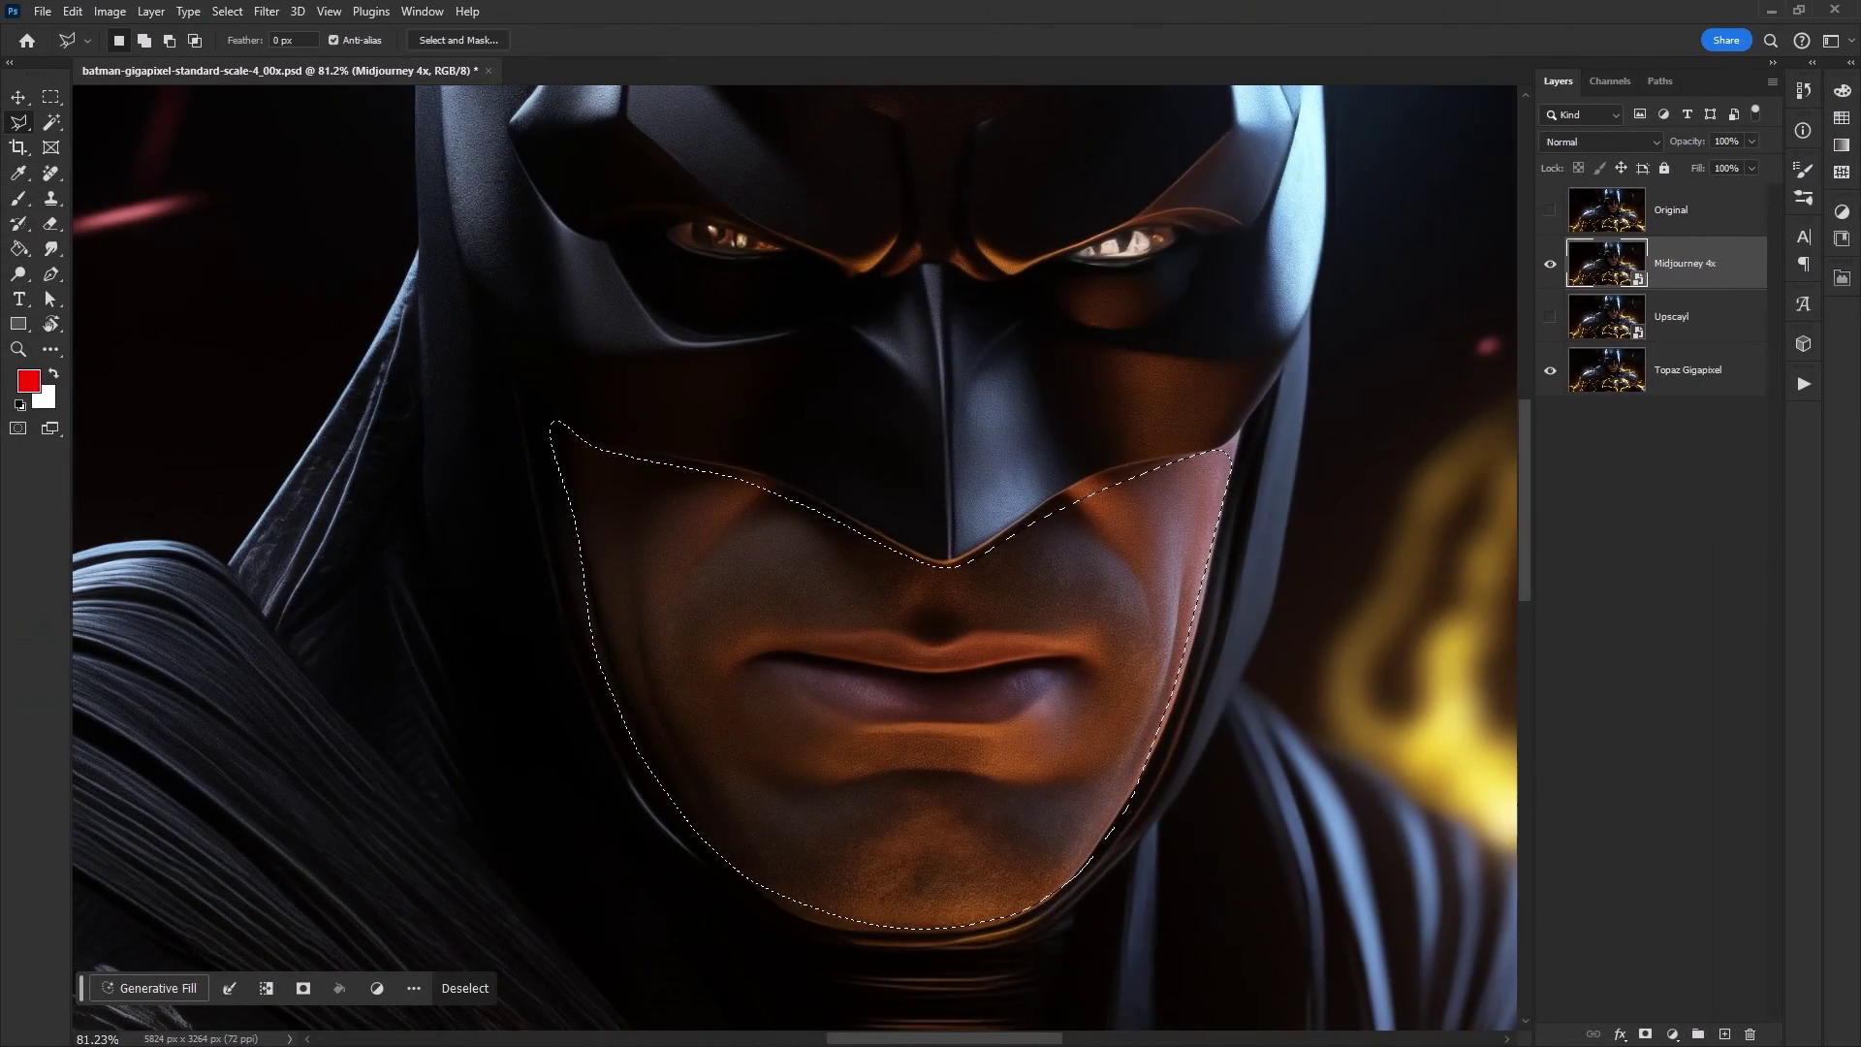
- Mask the selected lower face out of Midjourney 4x and brush black onto the mask over the cowl's cheek below the brighter eye
left_click(1645, 1034)
key("b")
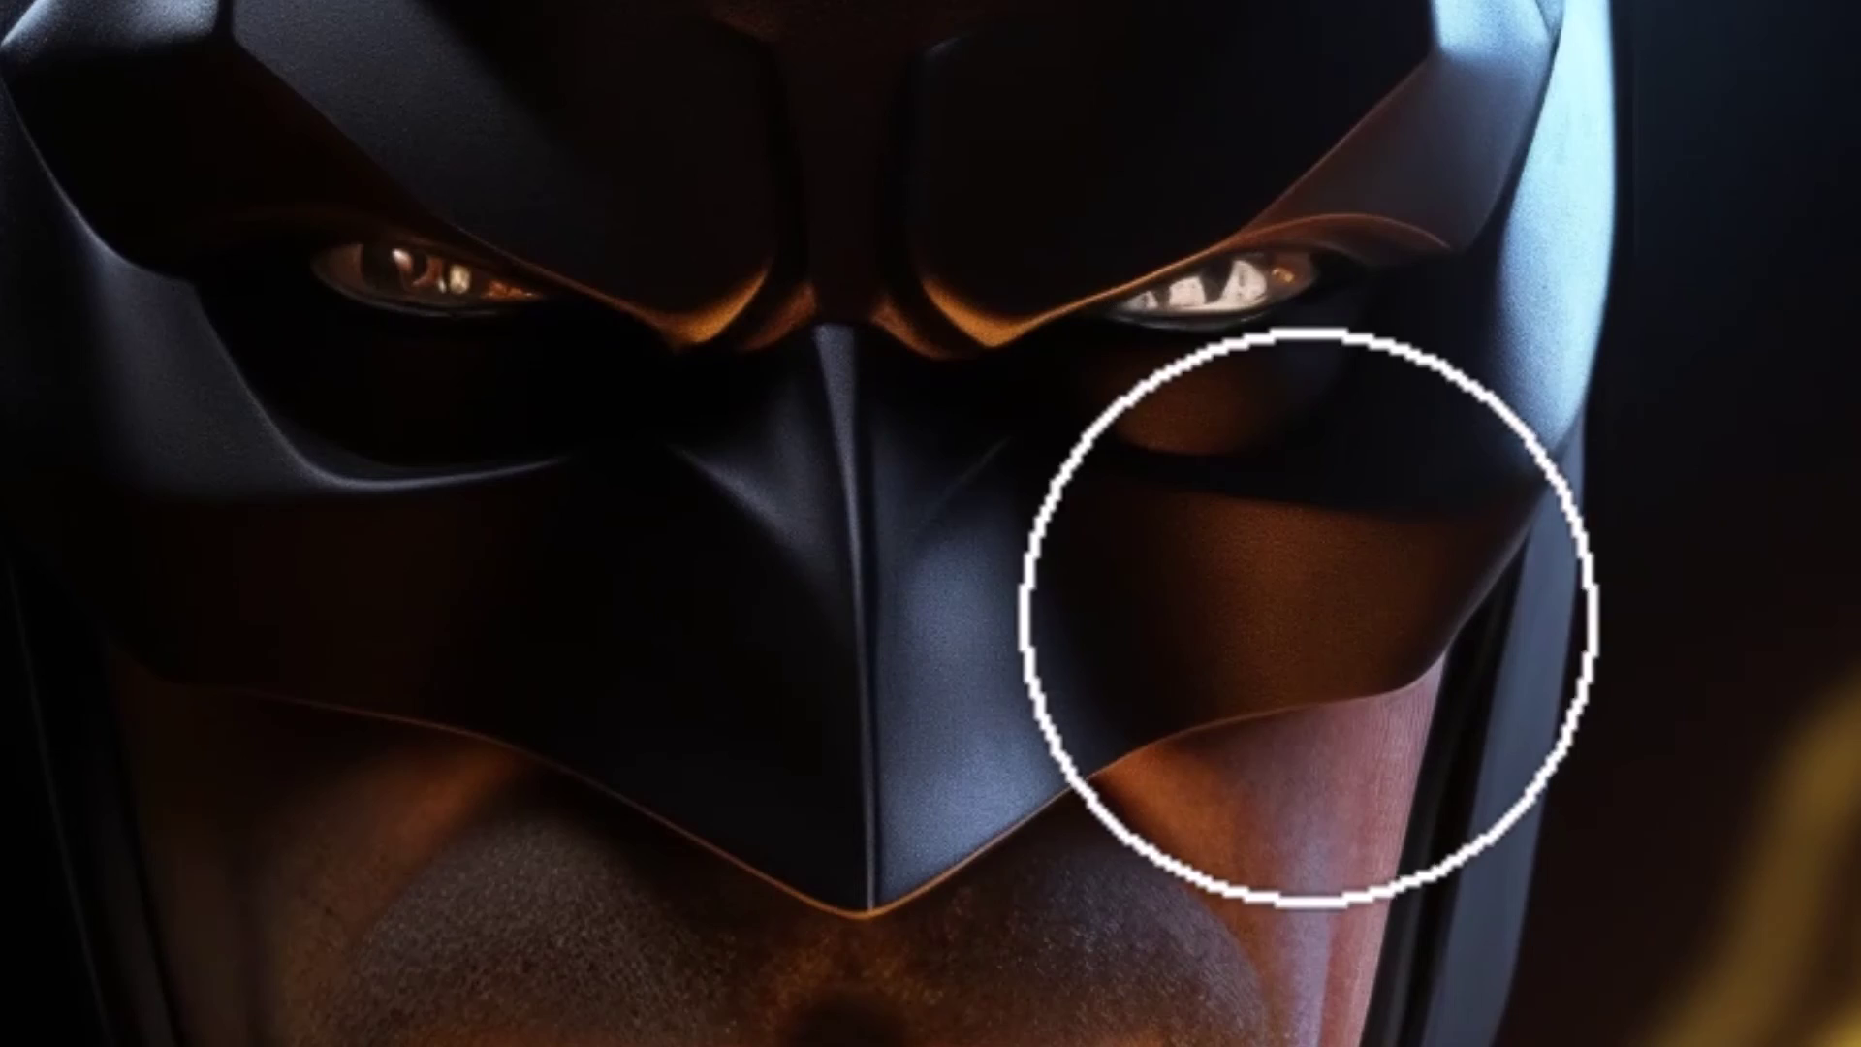
left_click_drag(1308, 618, 1285, 601)
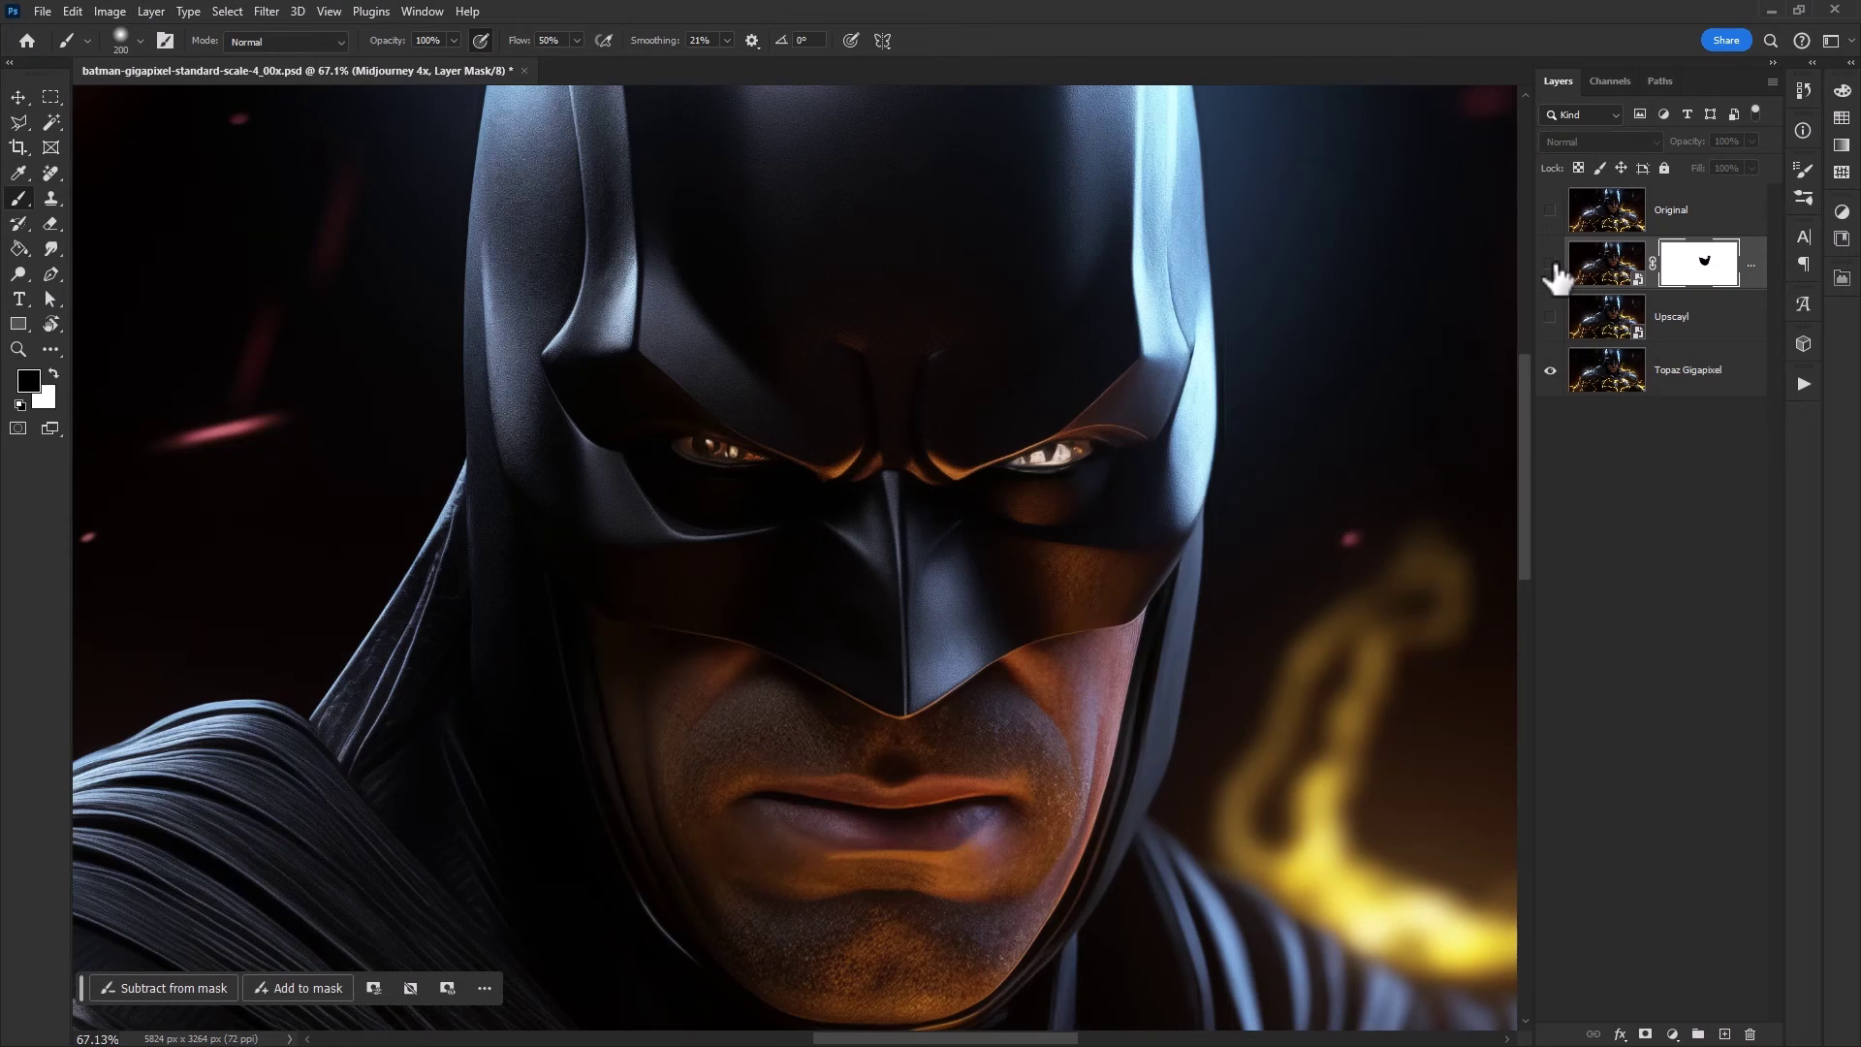
- Toggle the masked Midjourney 4x layer off and on to compare the combined face with plain Topaz Gigapixel
left_click(1550, 264)
left_click(1550, 263)
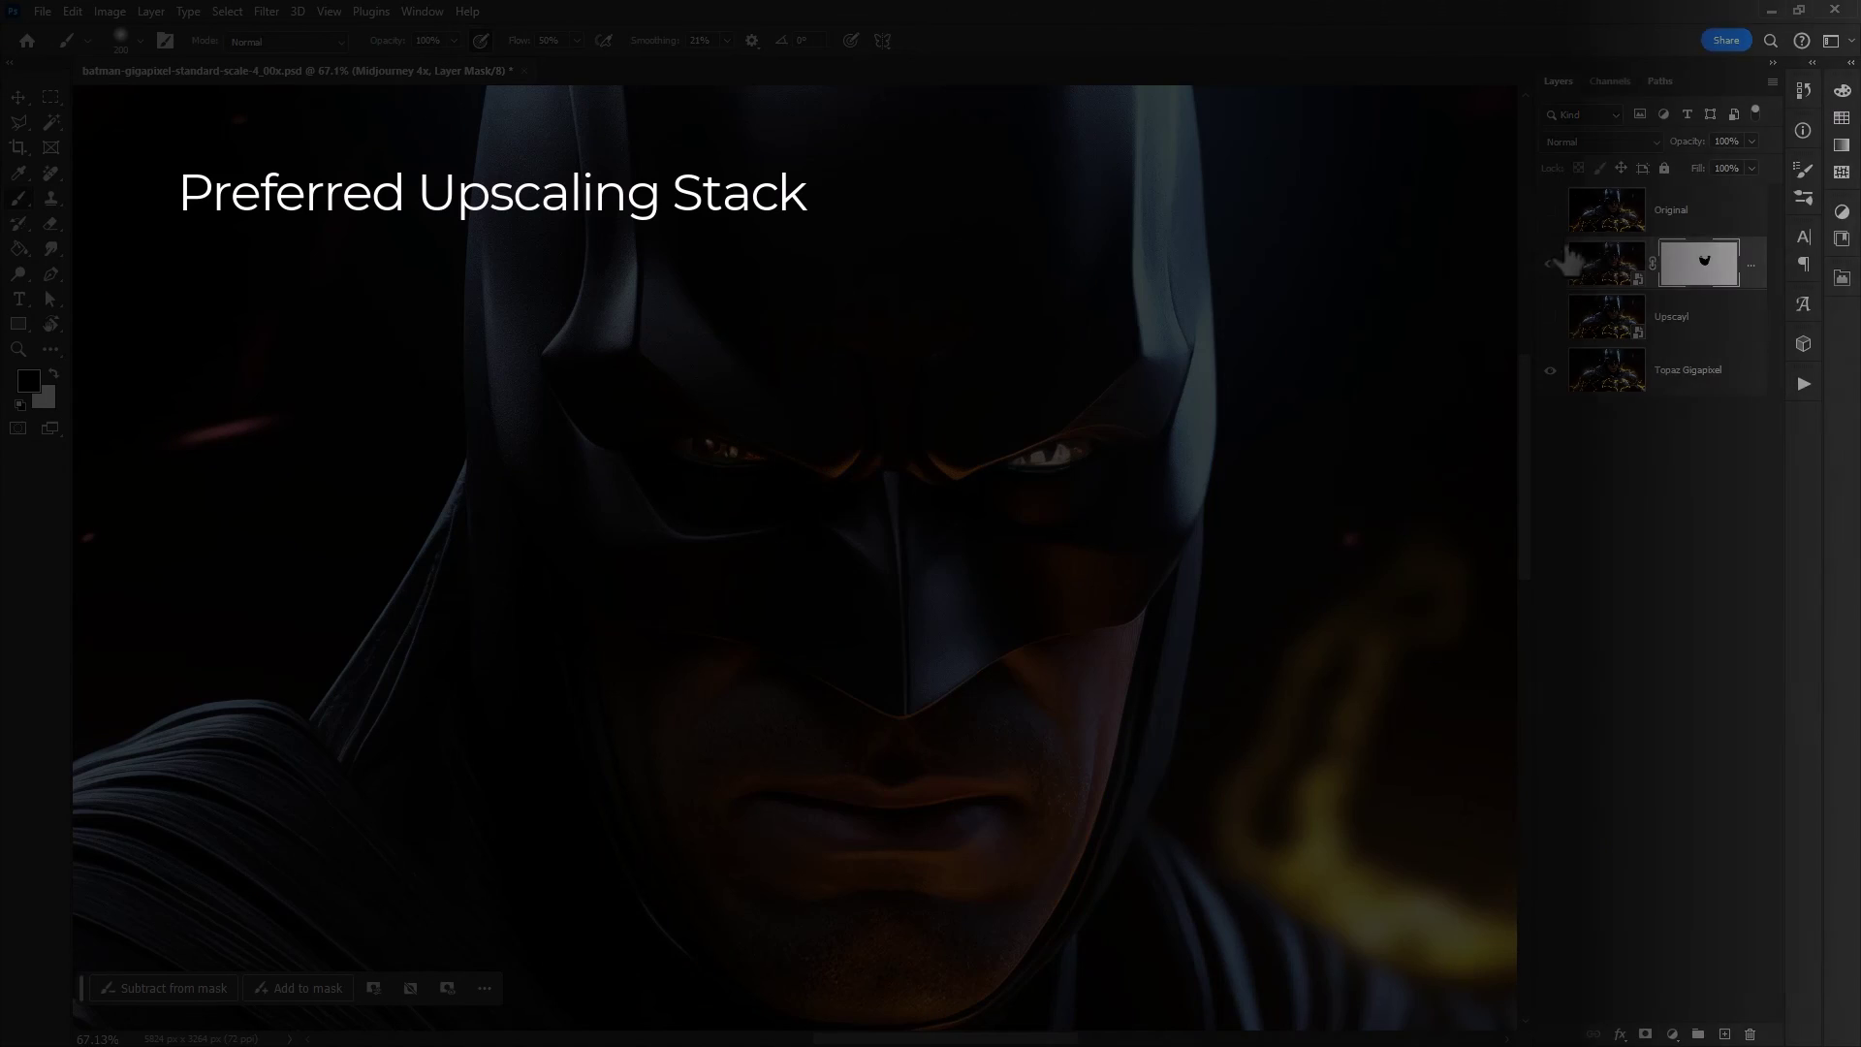
left_click(1551, 266)
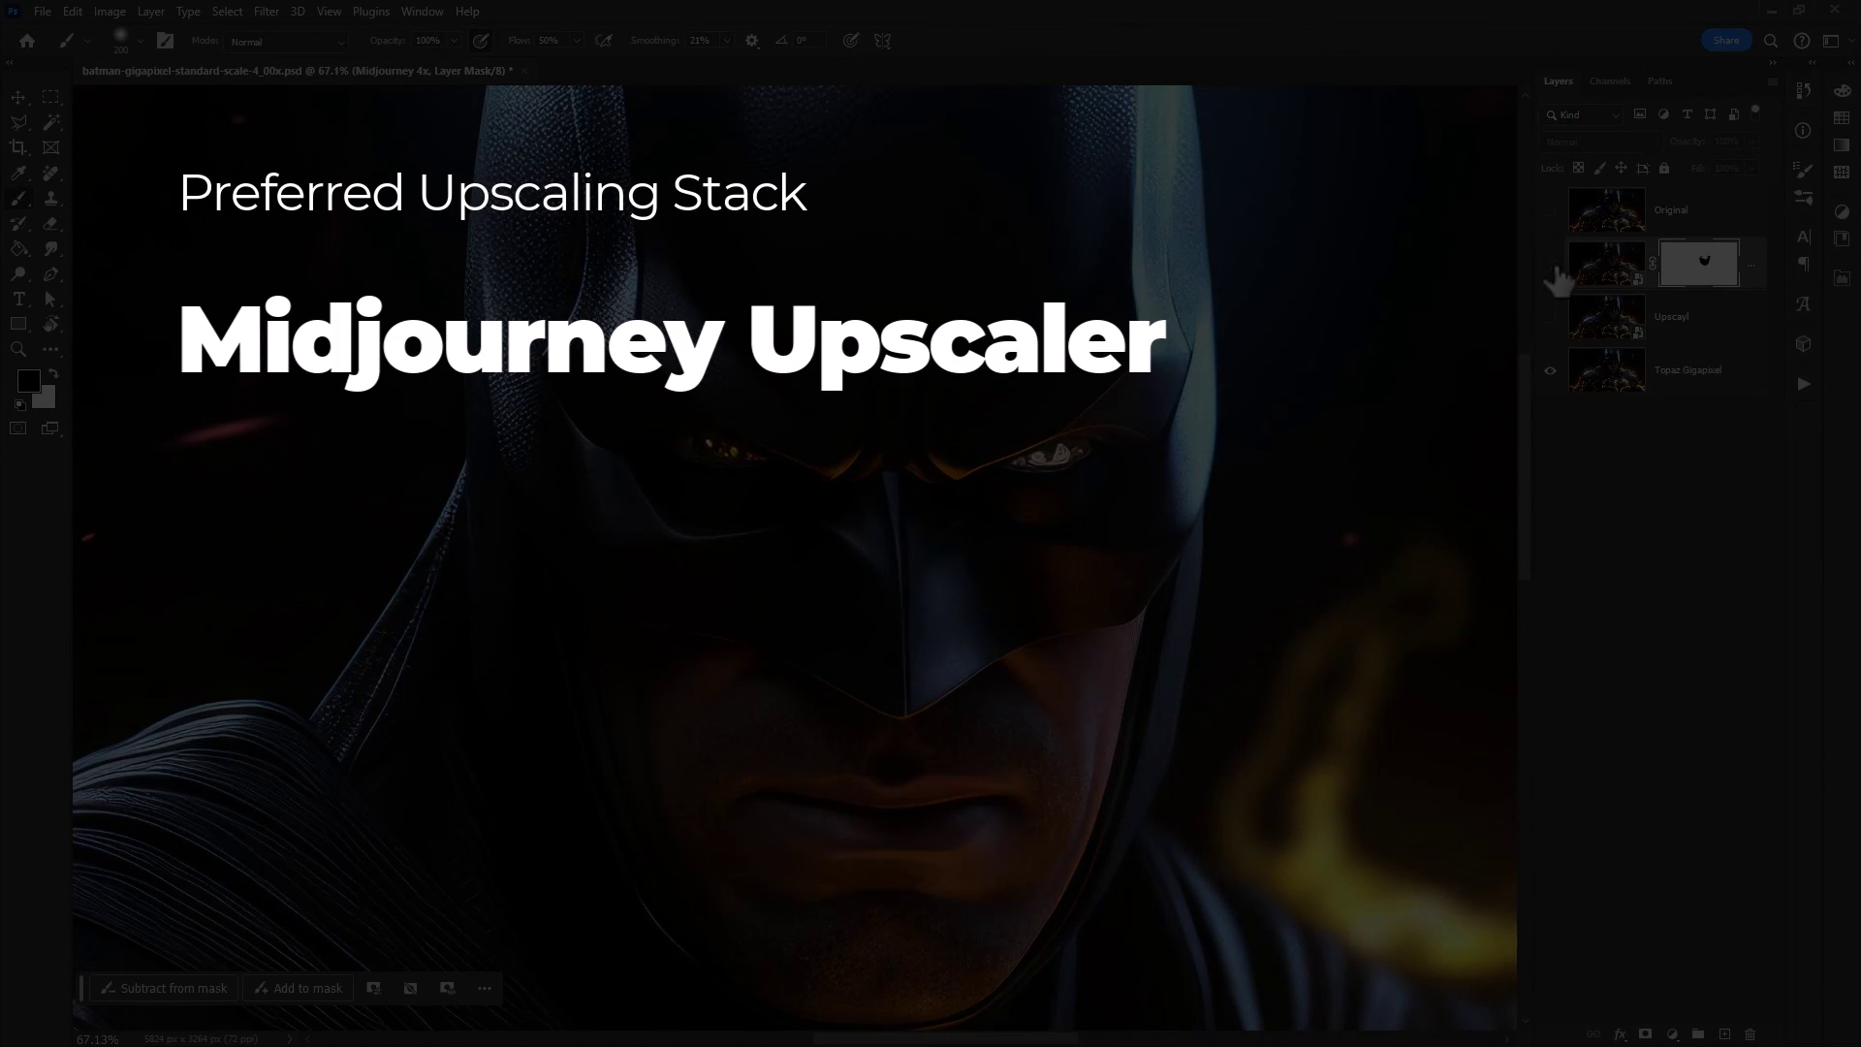
left_click(1551, 265)
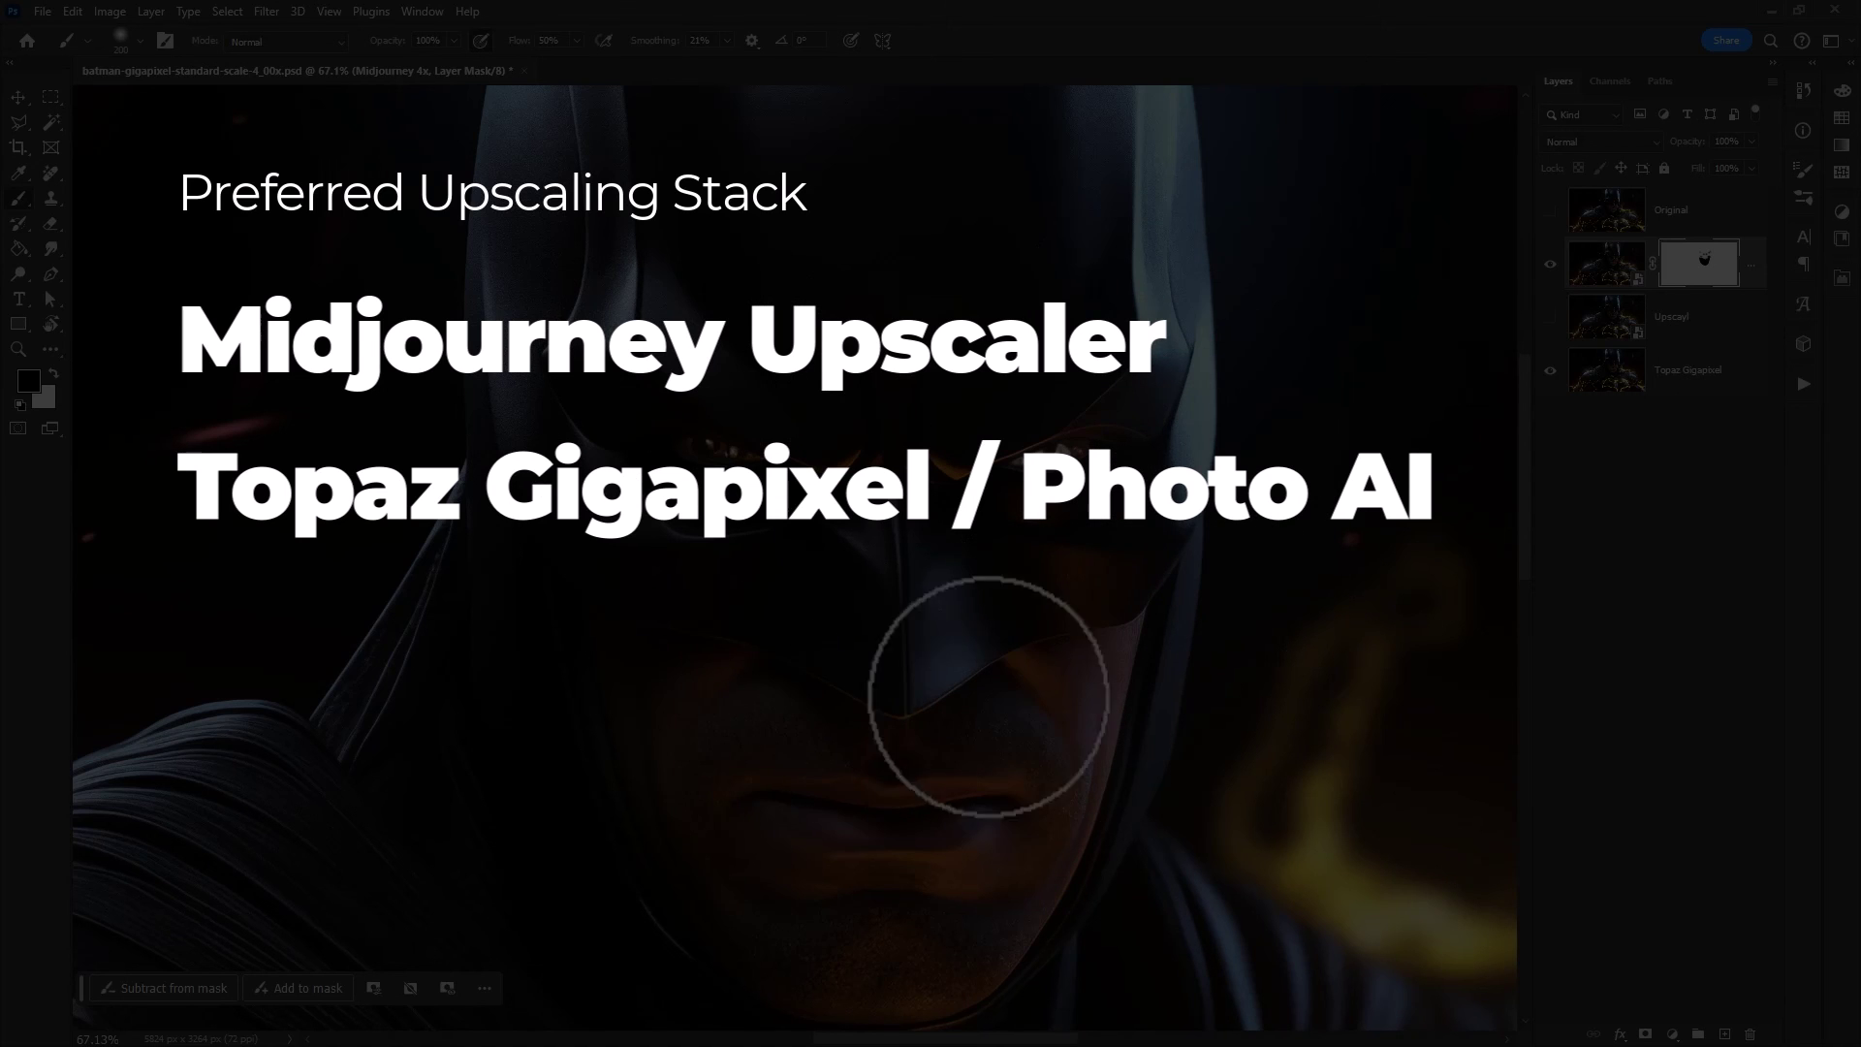
scroll(976, 707, "down", 2)
left_click_drag(718, 779, 896, 238)
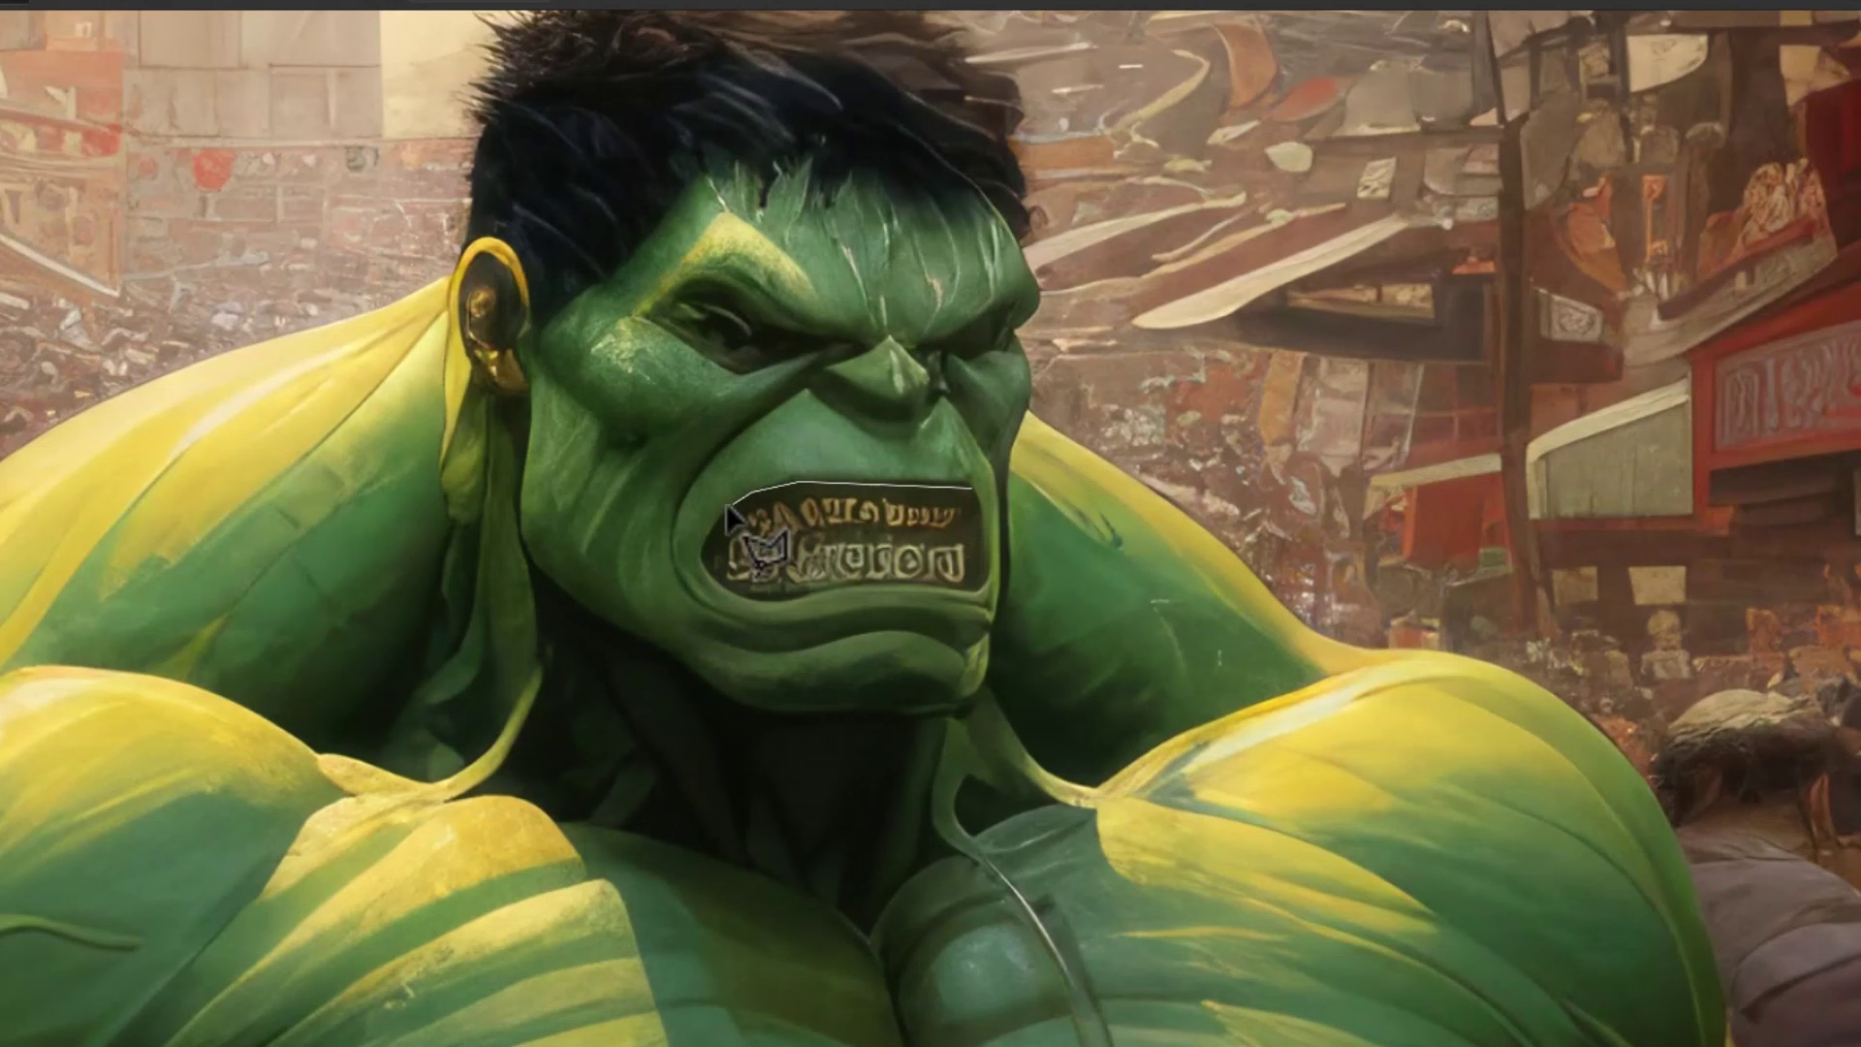
- Outline the Hulk's garbled mouth with the lasso and replace it using Generative Fill with the prompt "mouth, teeth"
mouse_move(729, 511)
left_mouse_down()
mouse_move(704, 560)
mouse_move(770, 595)
left_mouse_up()
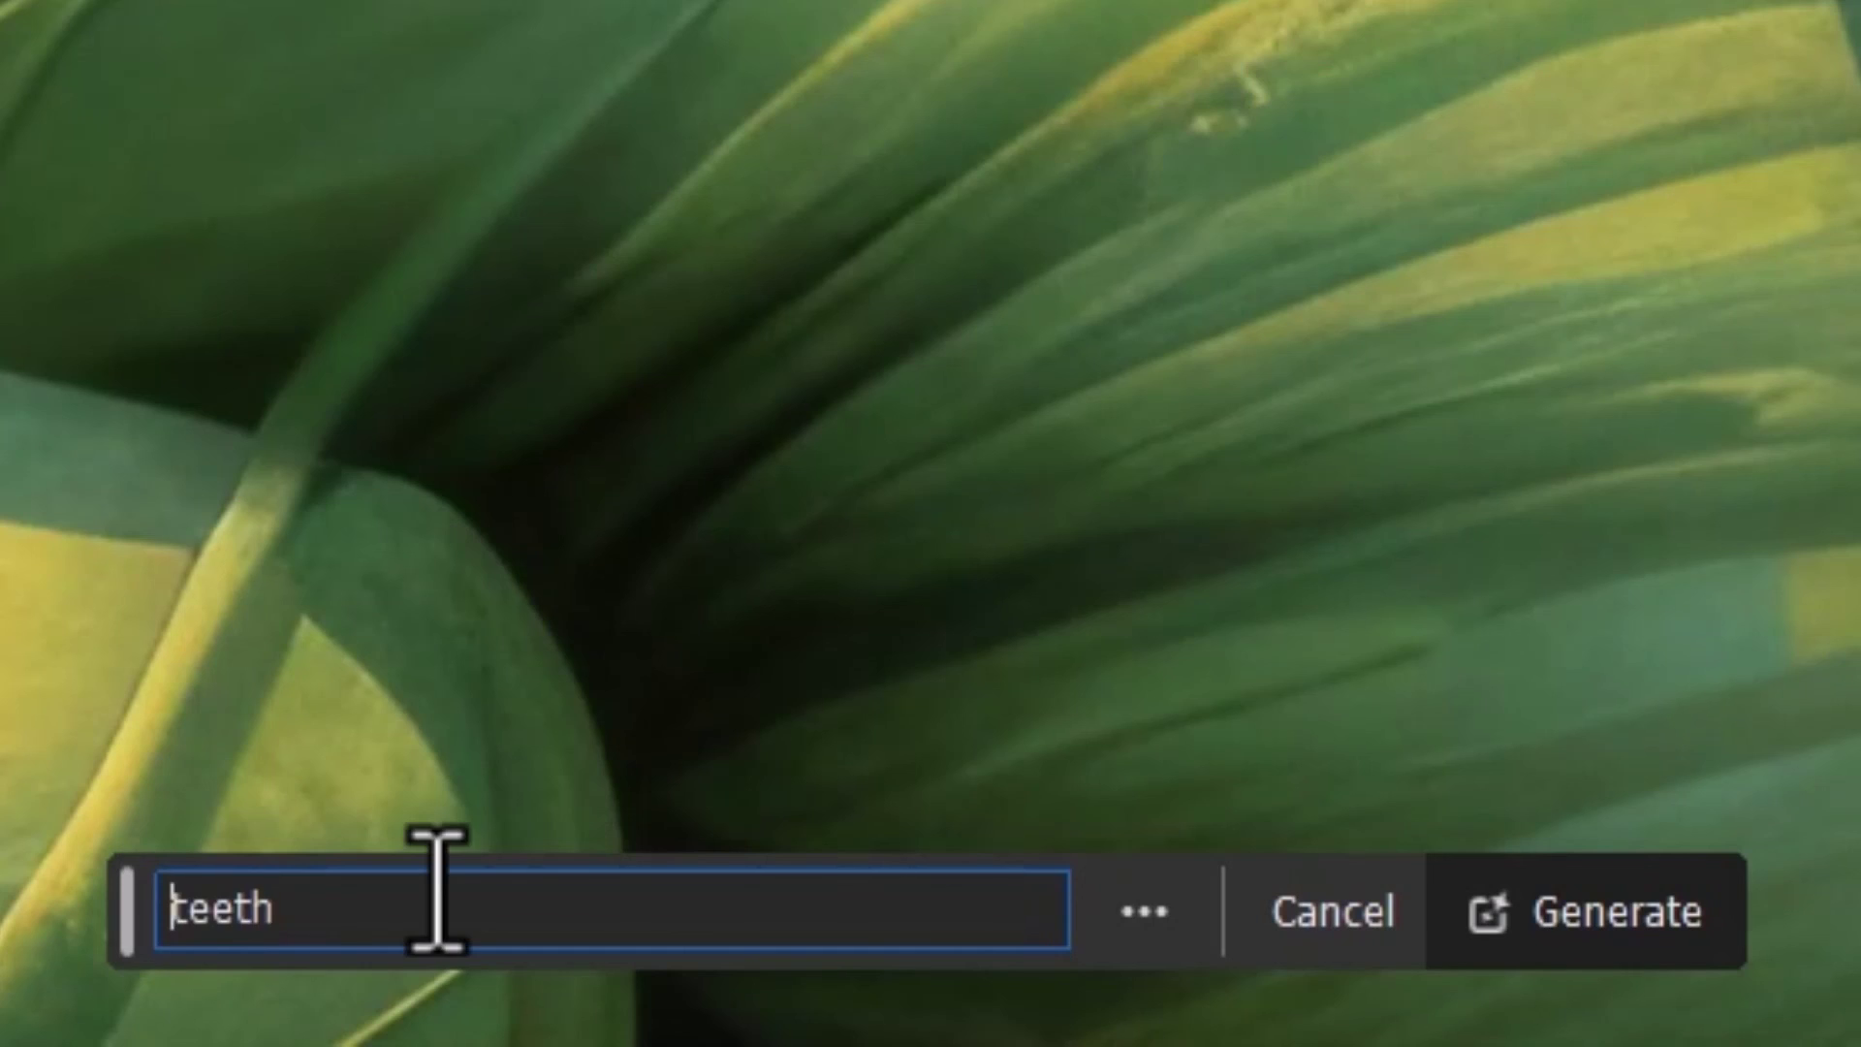
type("mouth, teeth")
left_click(1558, 910)
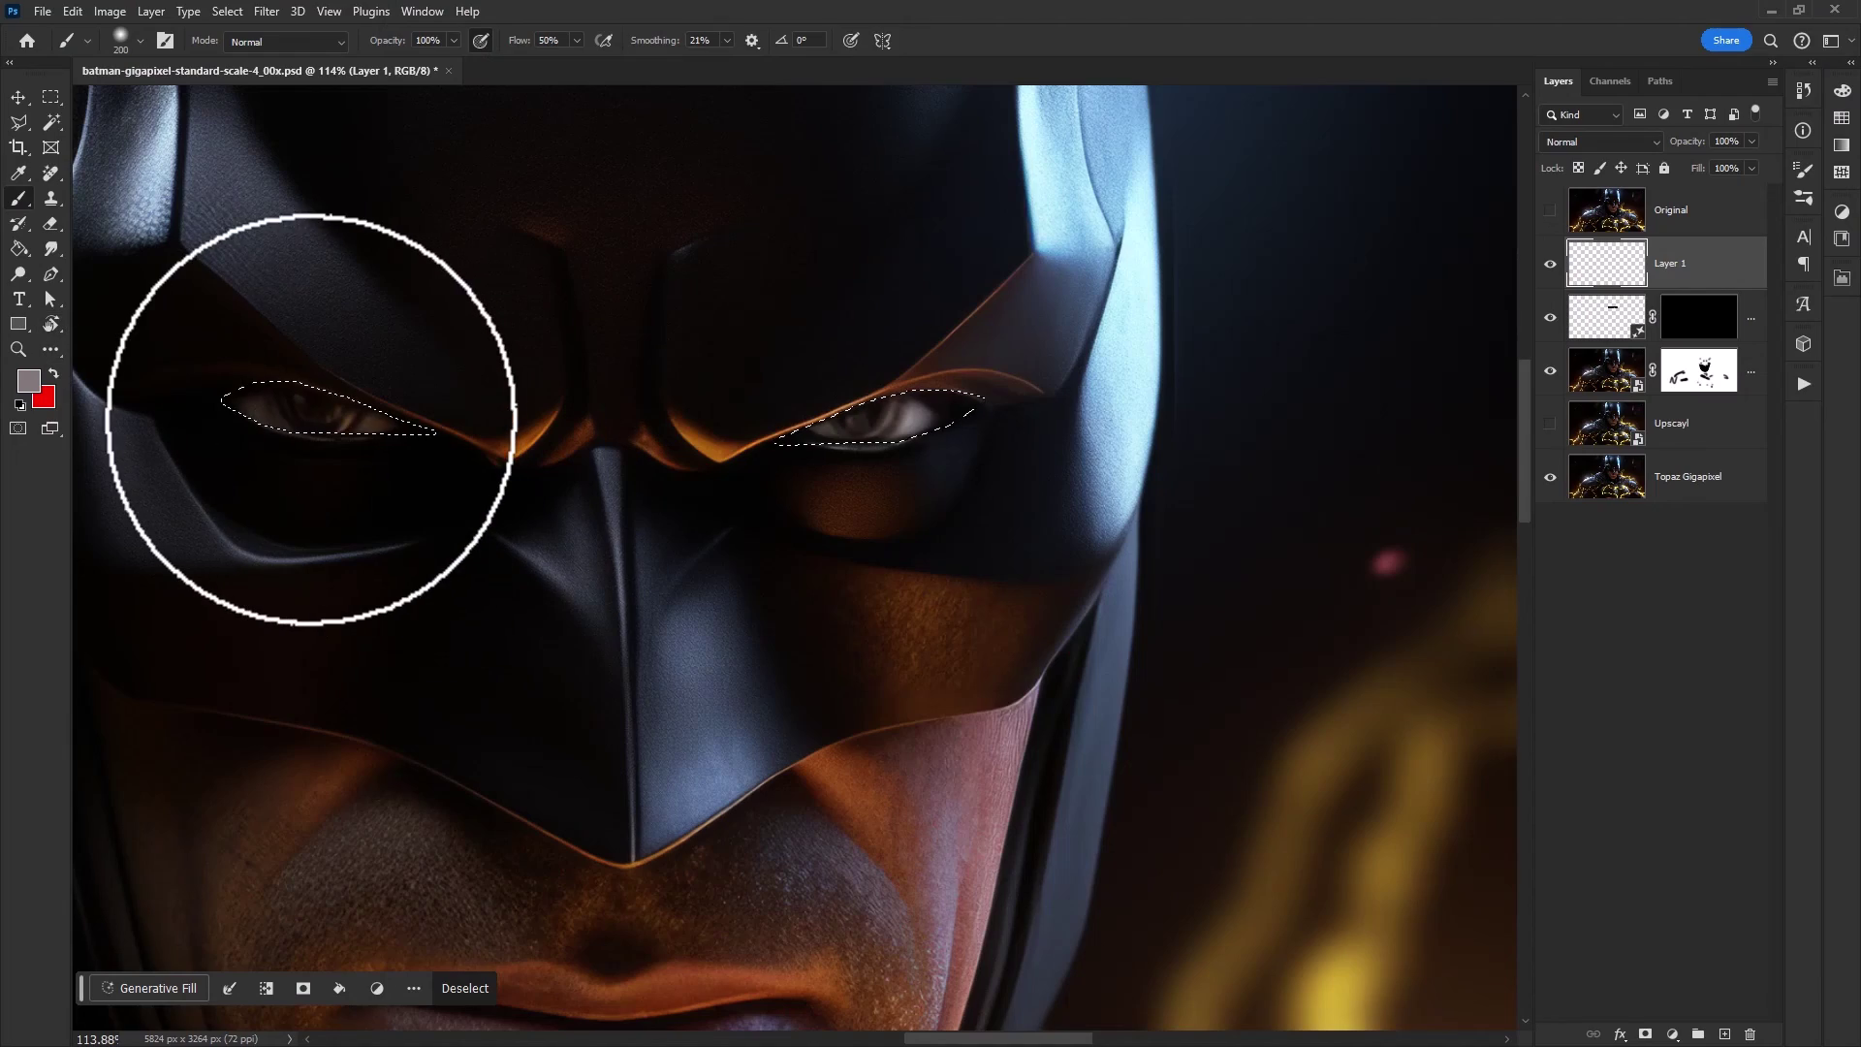
- Brush grey over both selected Batman eyes on Layer 1, and add white highlights along their upper parts
left_click_drag(310, 419, 300, 424)
left_click(866, 423)
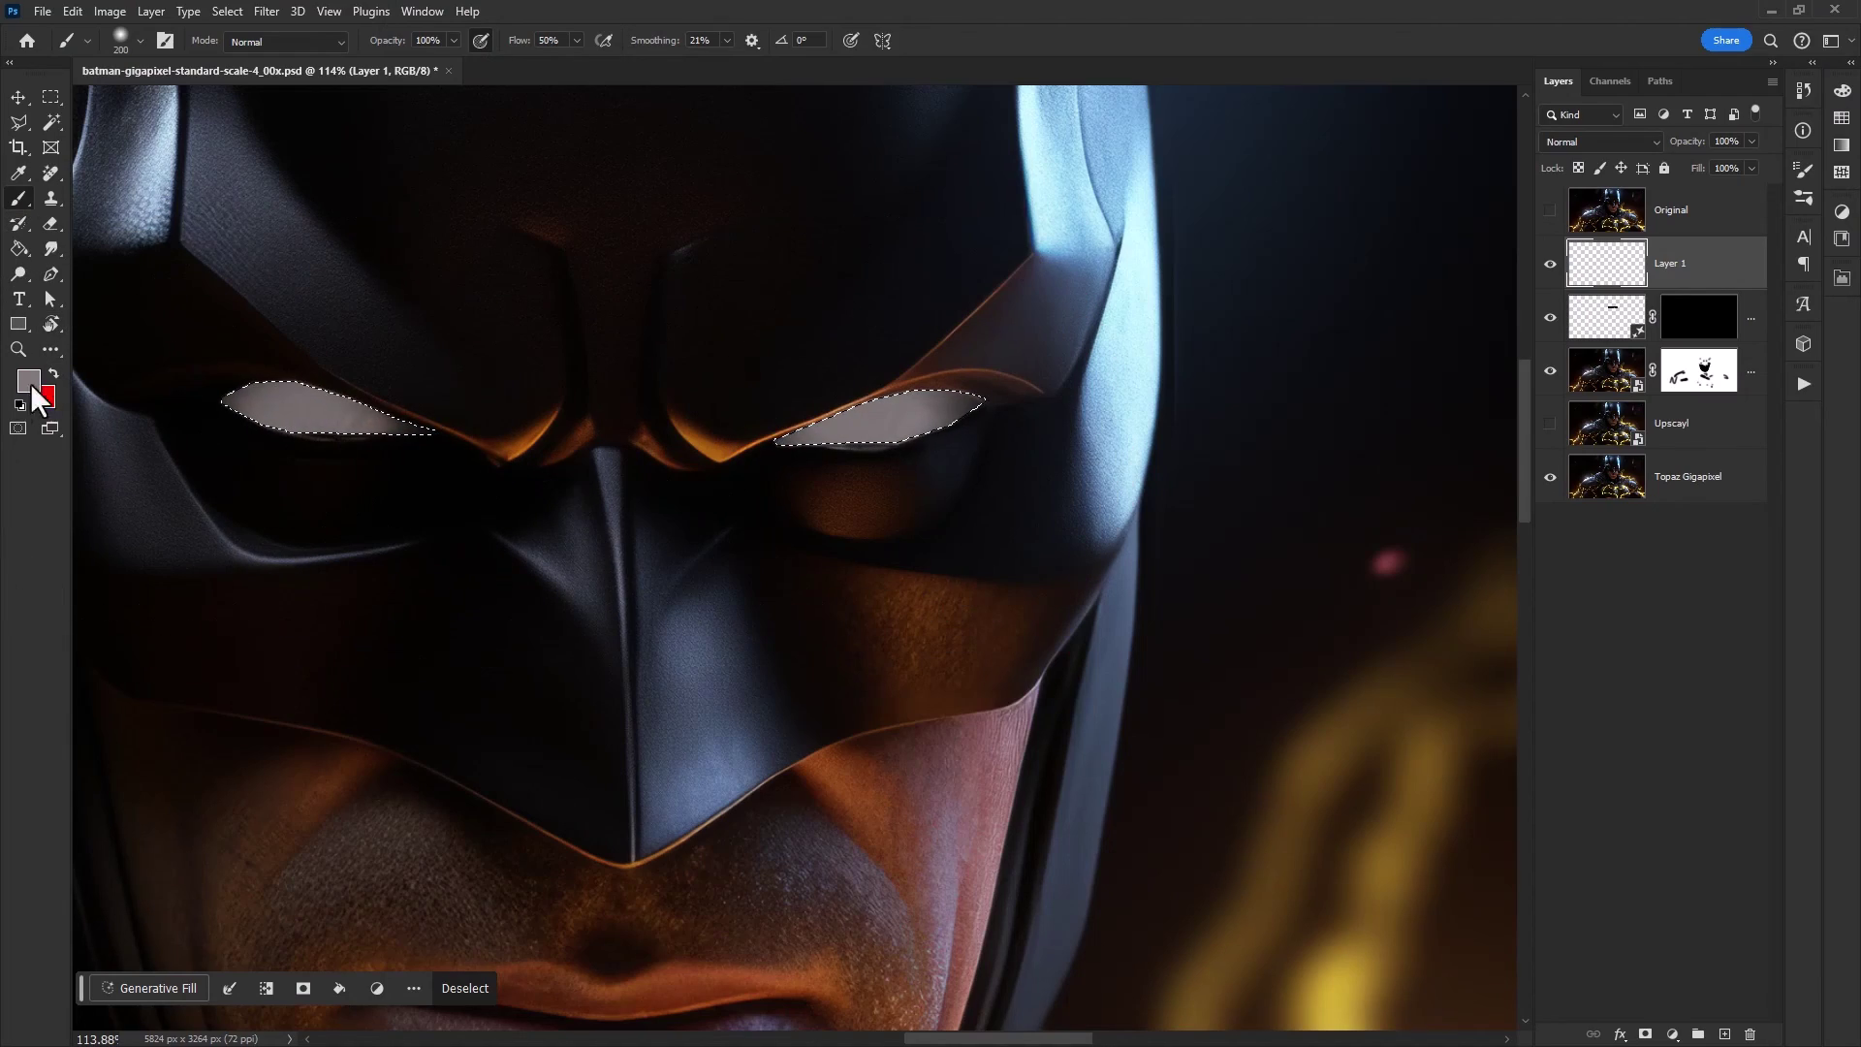
key("x")
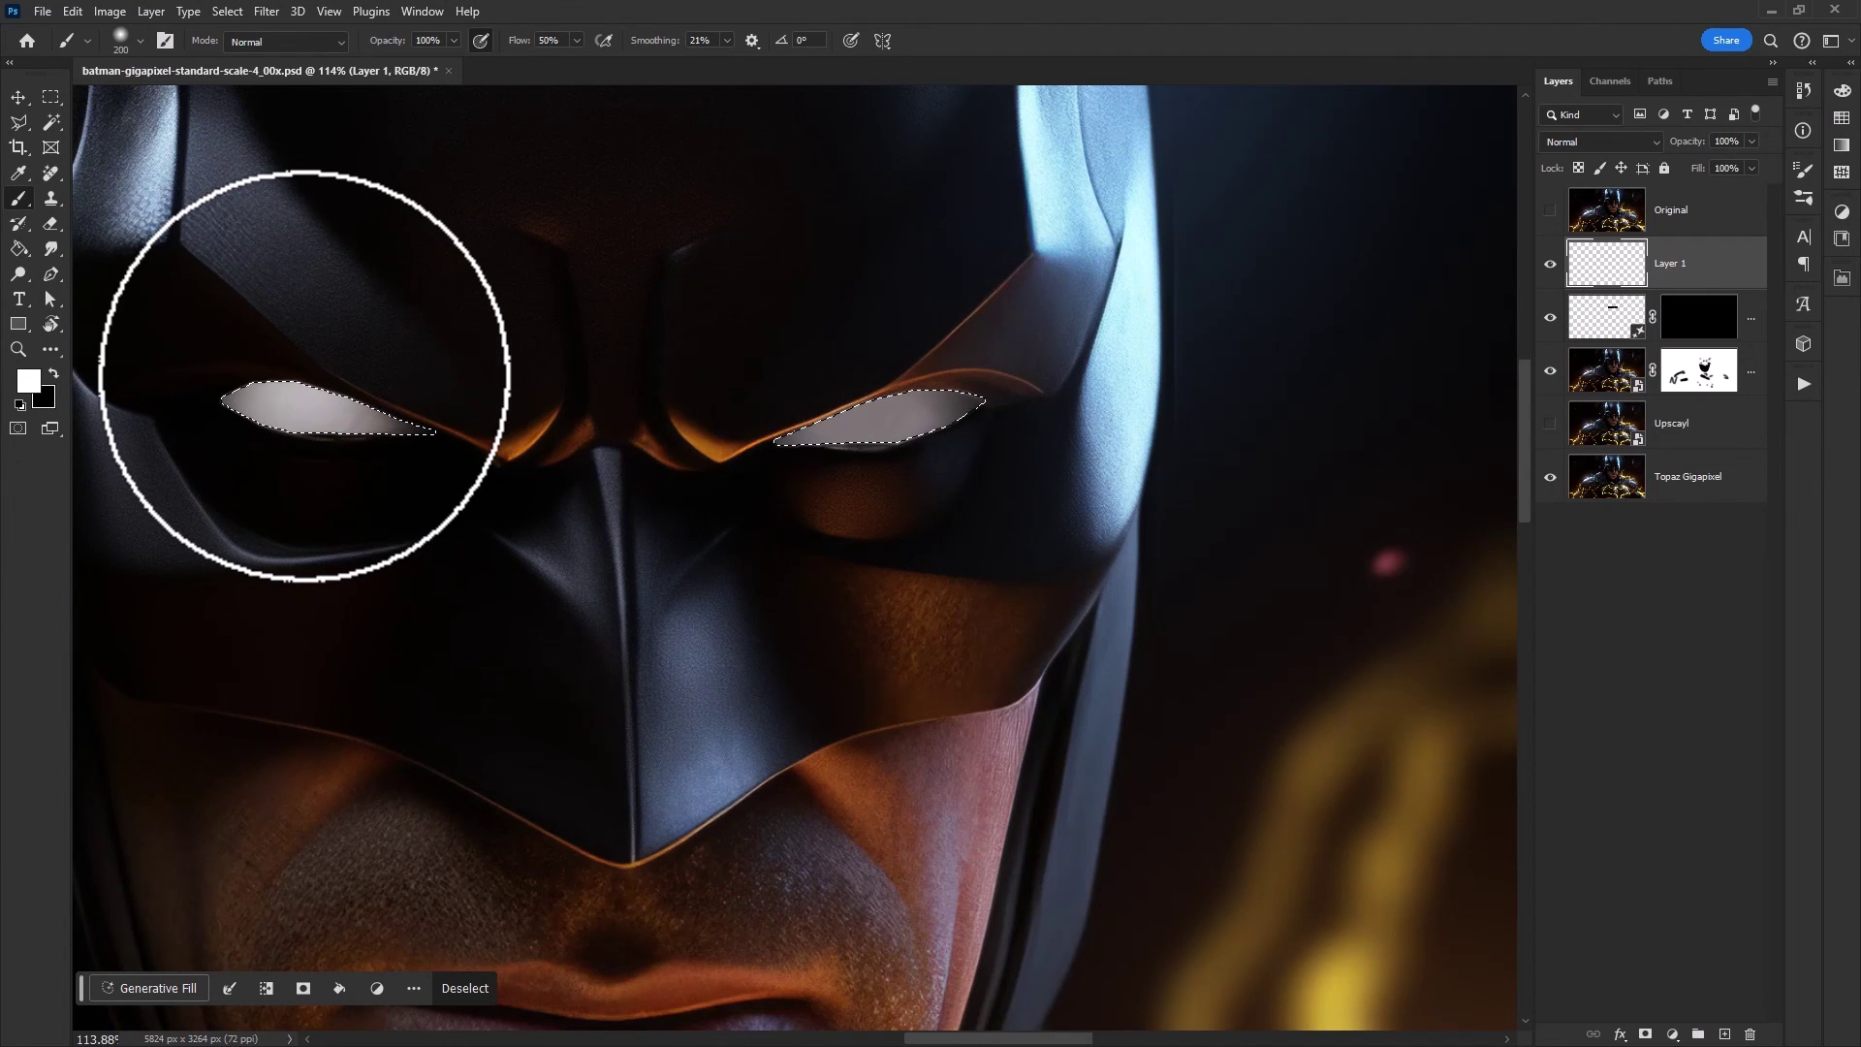
left_click_drag(304, 376, 303, 369)
left_click(876, 381)
- Set the painted eye layer's blend mode to Screen, remove the selection and lower the layer's fill to 54%
key("shift+alt+s")
key("ctrl+d")
key("e")
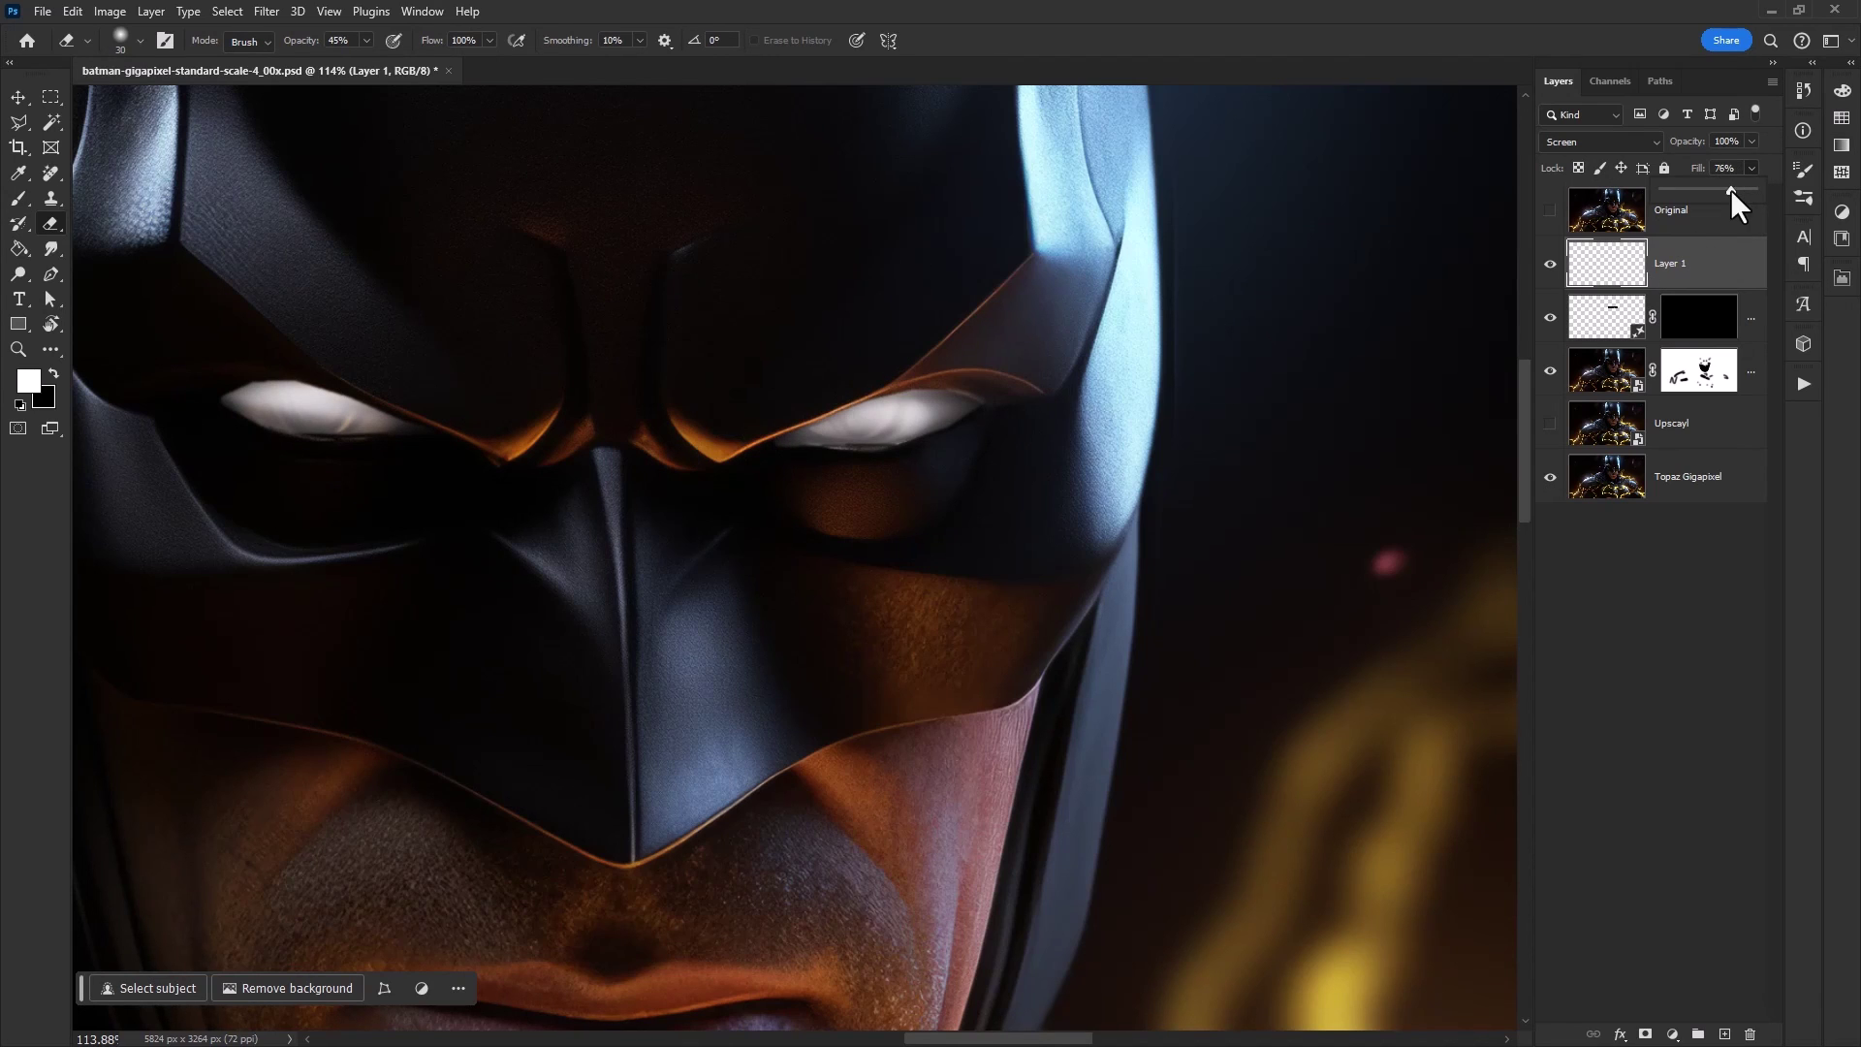
left_click_drag(1730, 189, 1712, 190)
- Fit the whole Batman image to the screen in full-screen mode to examine the painted white eyes
key("z")
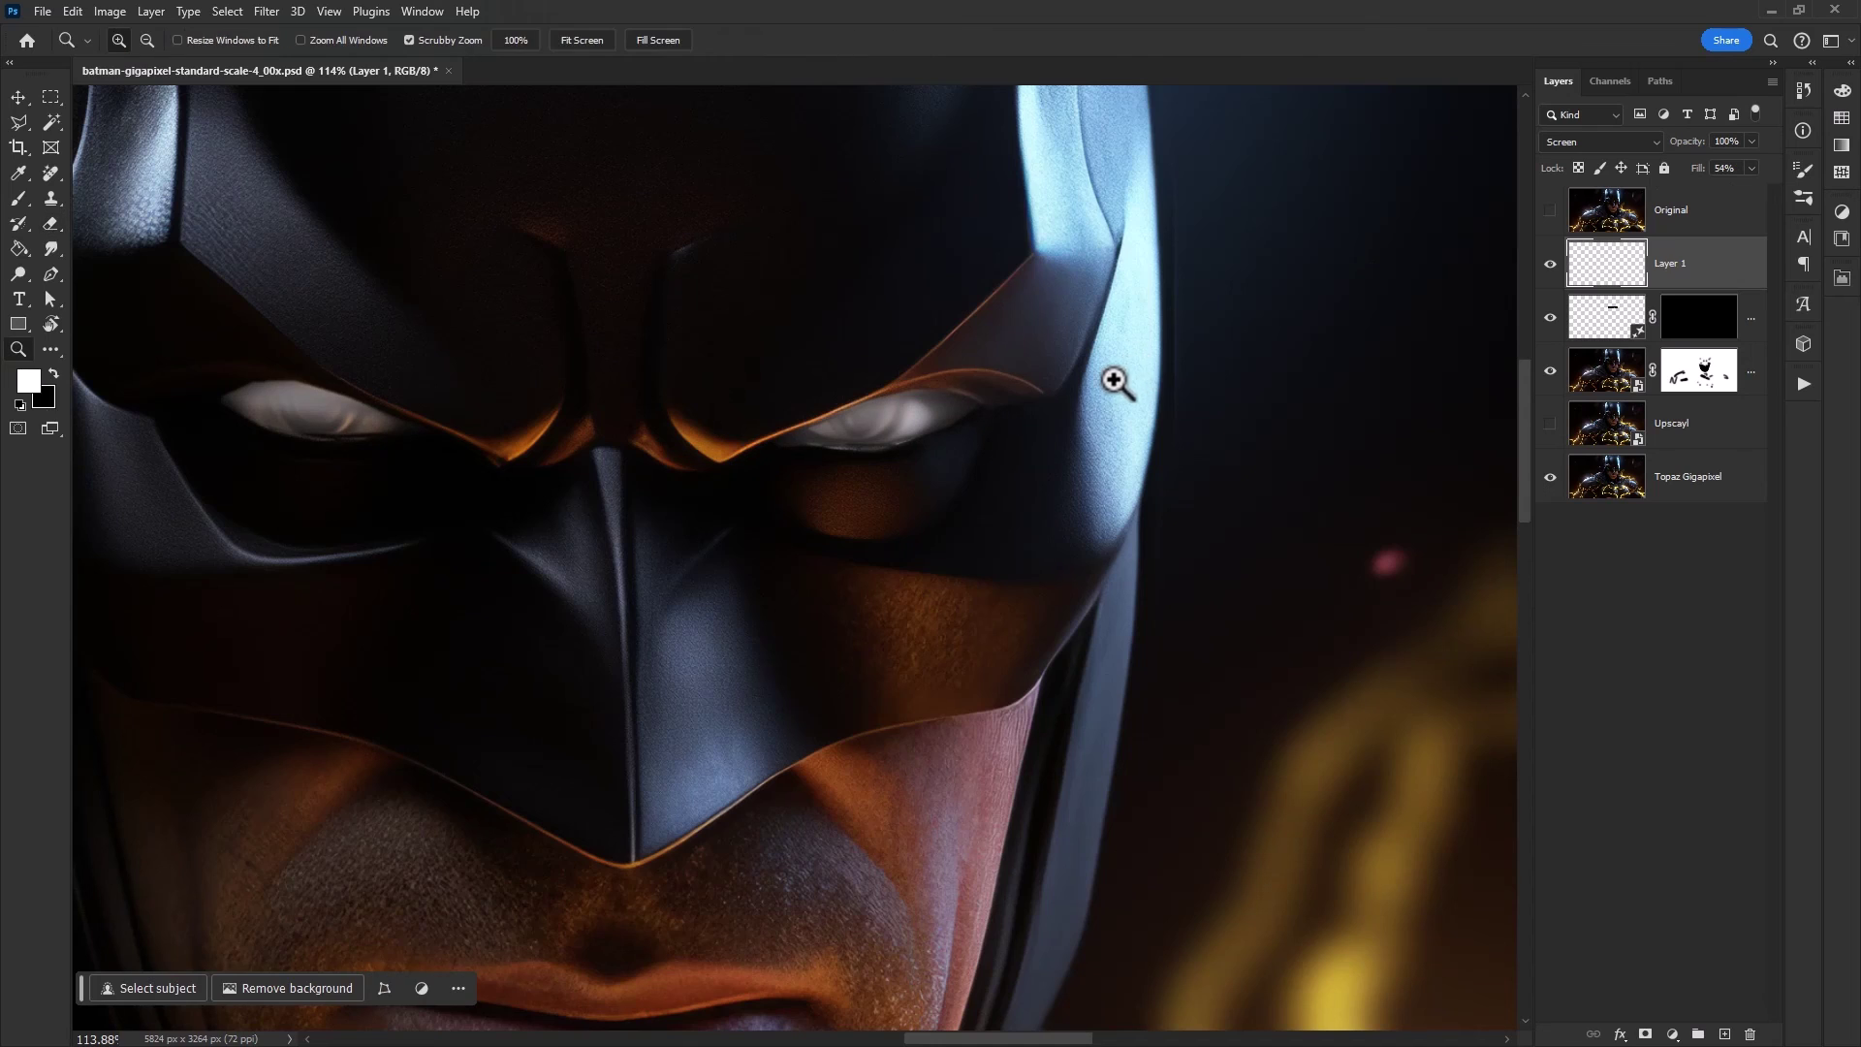
key("ctrl+0")
key("f")
key("f")
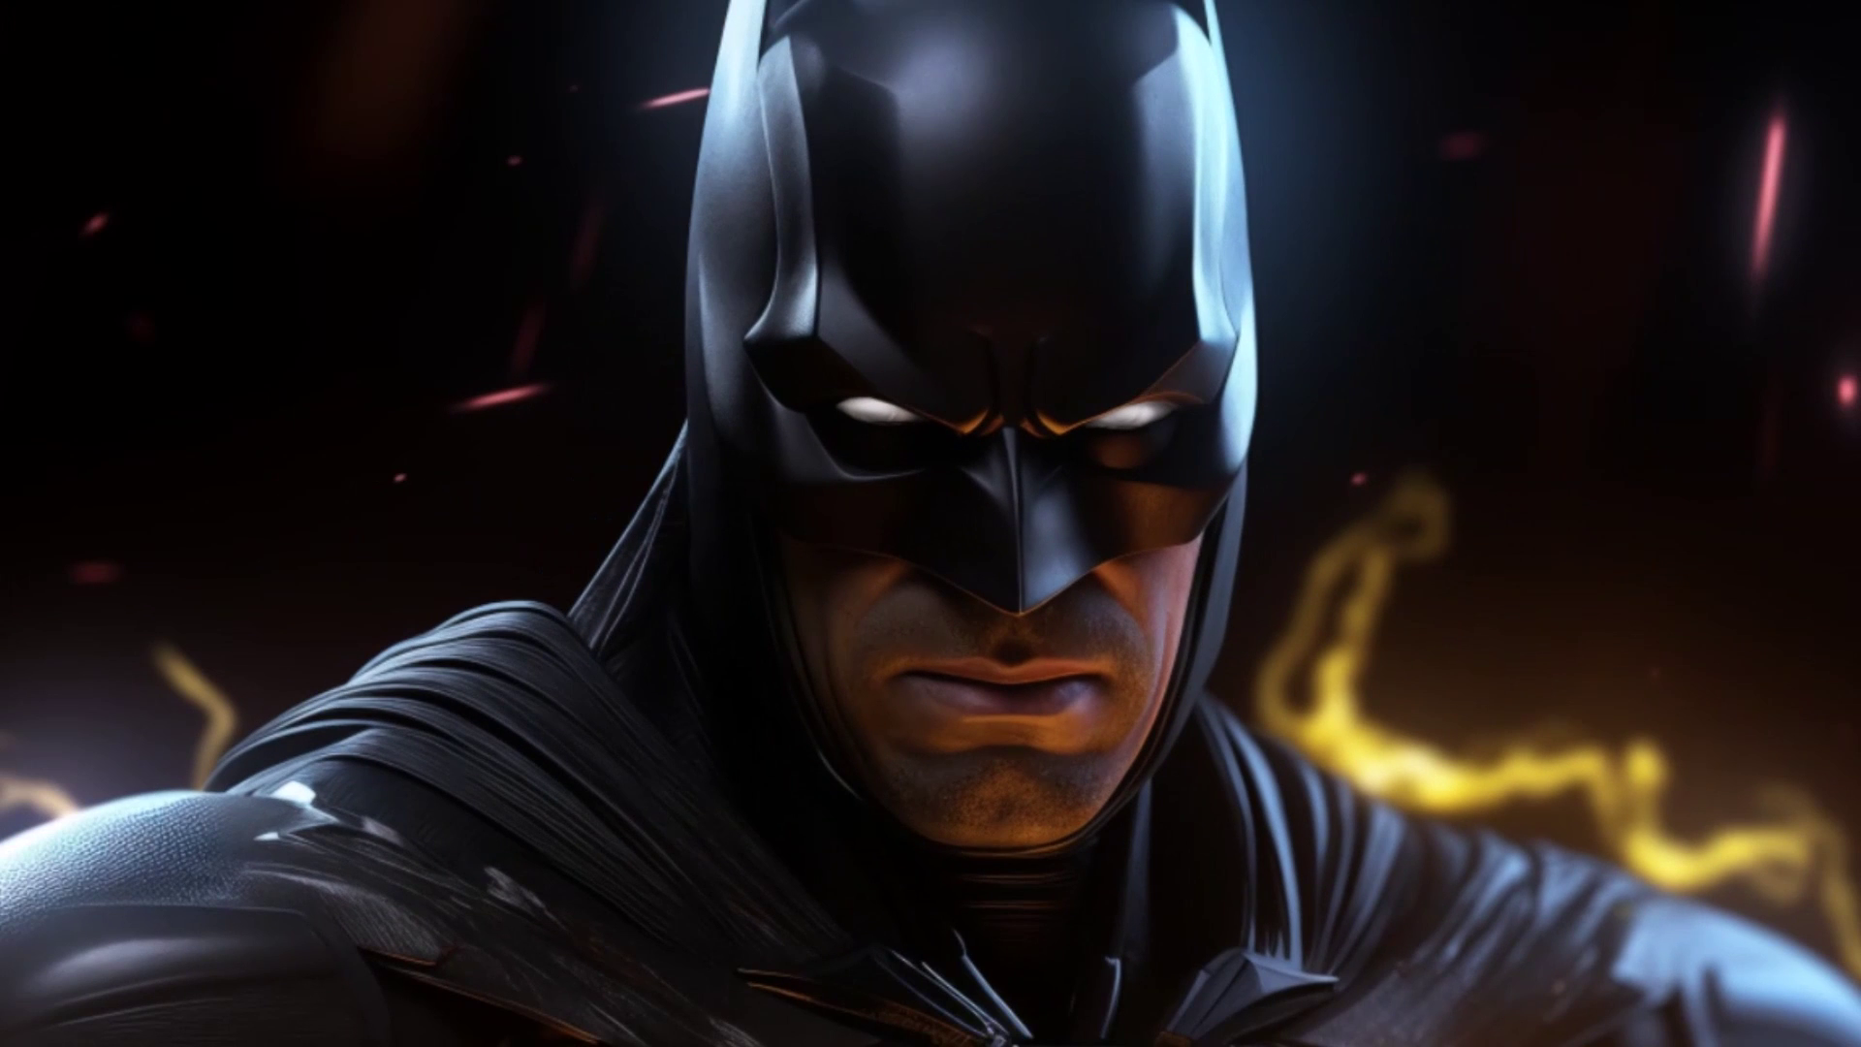